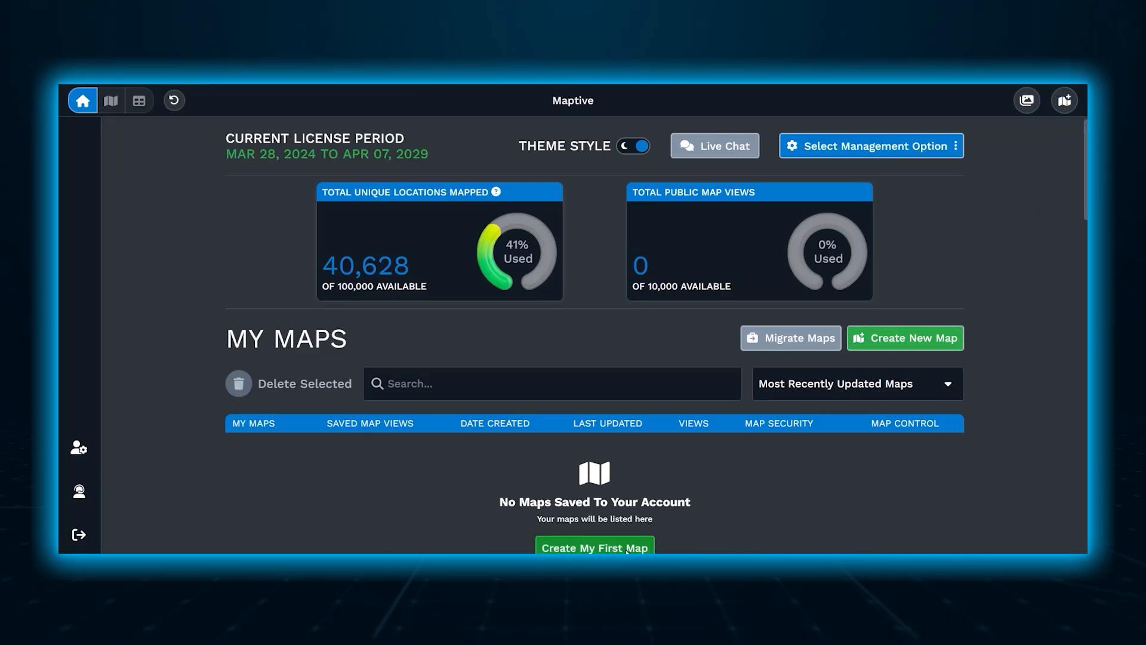
- Create a new map named "Welcome to Your Demo!" and continue to its data source selection
{"action": "left_click", "coordinate": [1065, 102]}
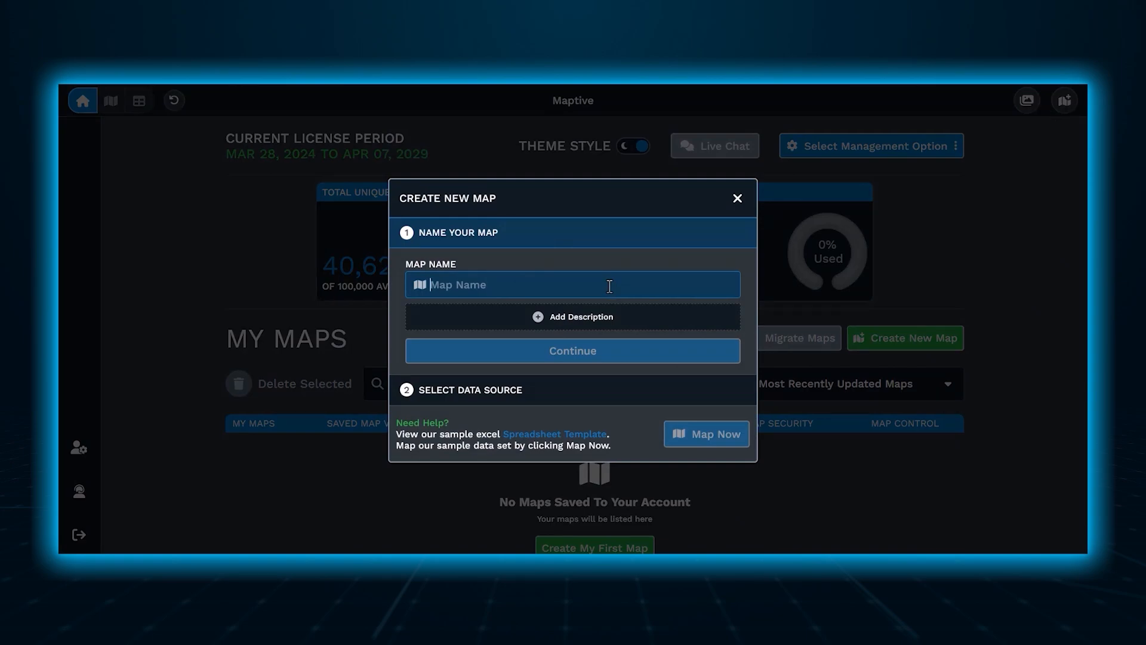
{"action": "type", "text": "Welcome to Your "}
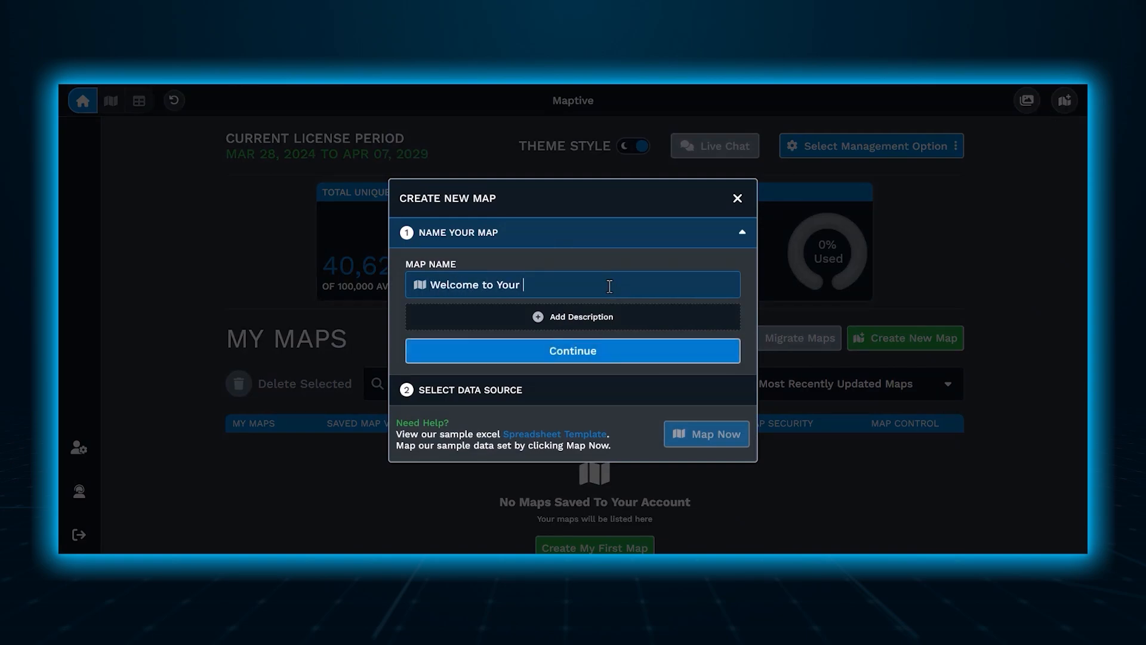
{"action": "type", "text": "Demo!"}
{"action": "left_click", "coordinate": [613, 357]}
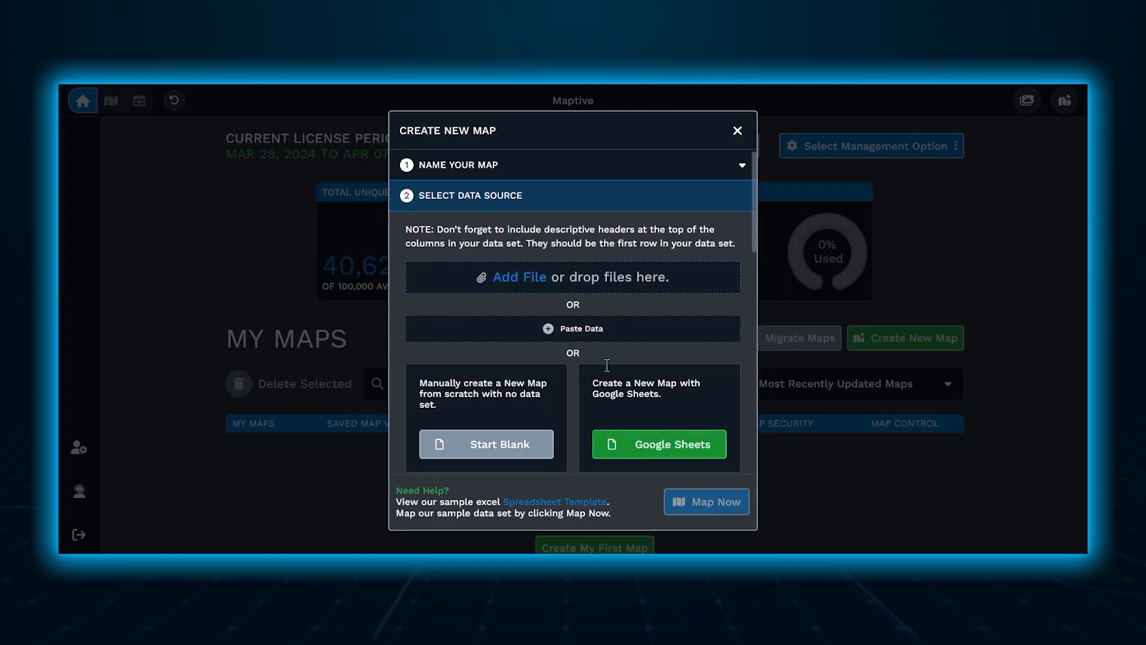
- Add the data file from the computer as the map's data source and open the "Welcome to Your Demo!" map
{"action": "left_click", "coordinate": [518, 277]}
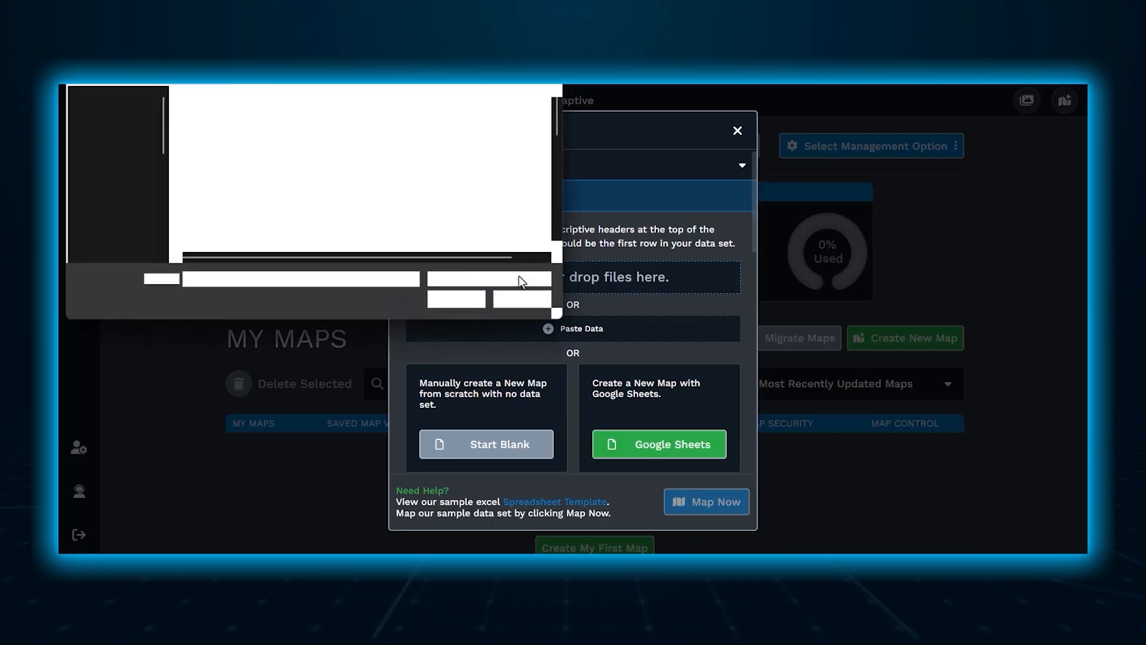
{"action": "left_click", "coordinate": [294, 135]}
{"action": "double_click", "coordinate": [293, 135]}
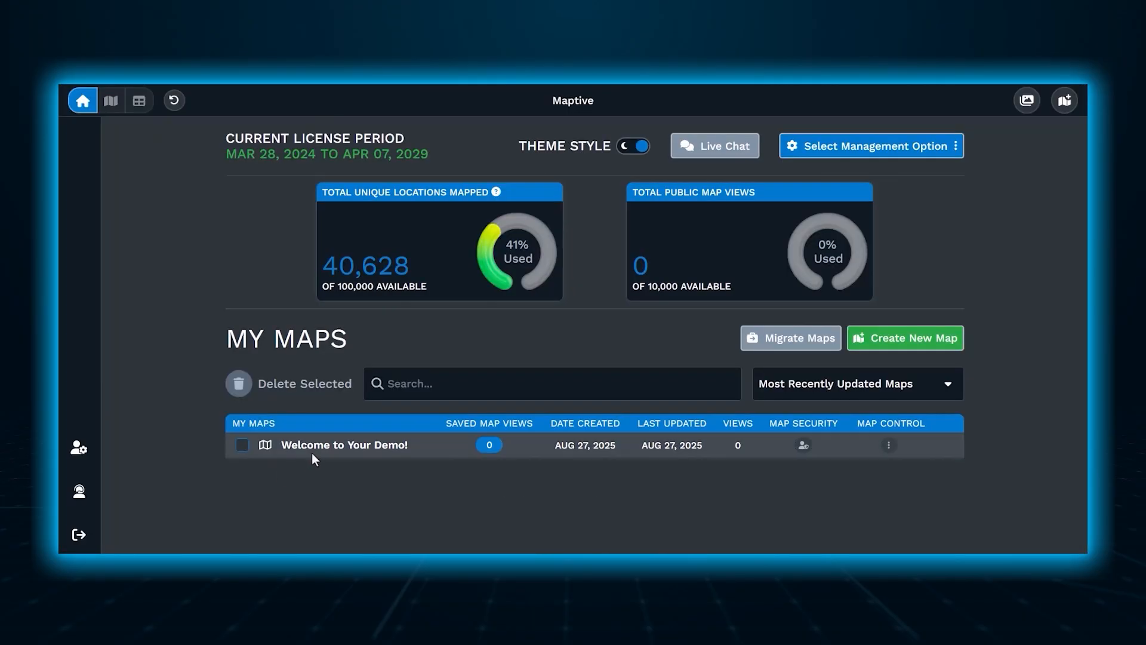
{"action": "left_click", "coordinate": [323, 445]}
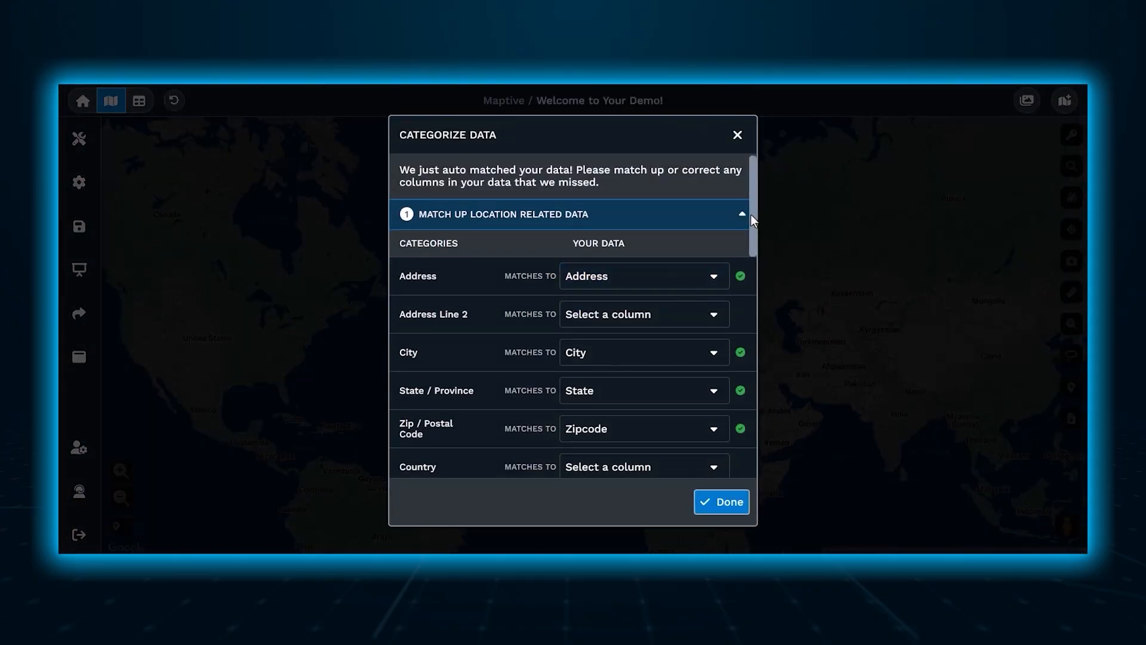
- Review the auto-matched location and info popup columns and accept the data categorization
{"action": "left_click_drag", "start_coordinate": [751, 214], "coordinate": [751, 269]}
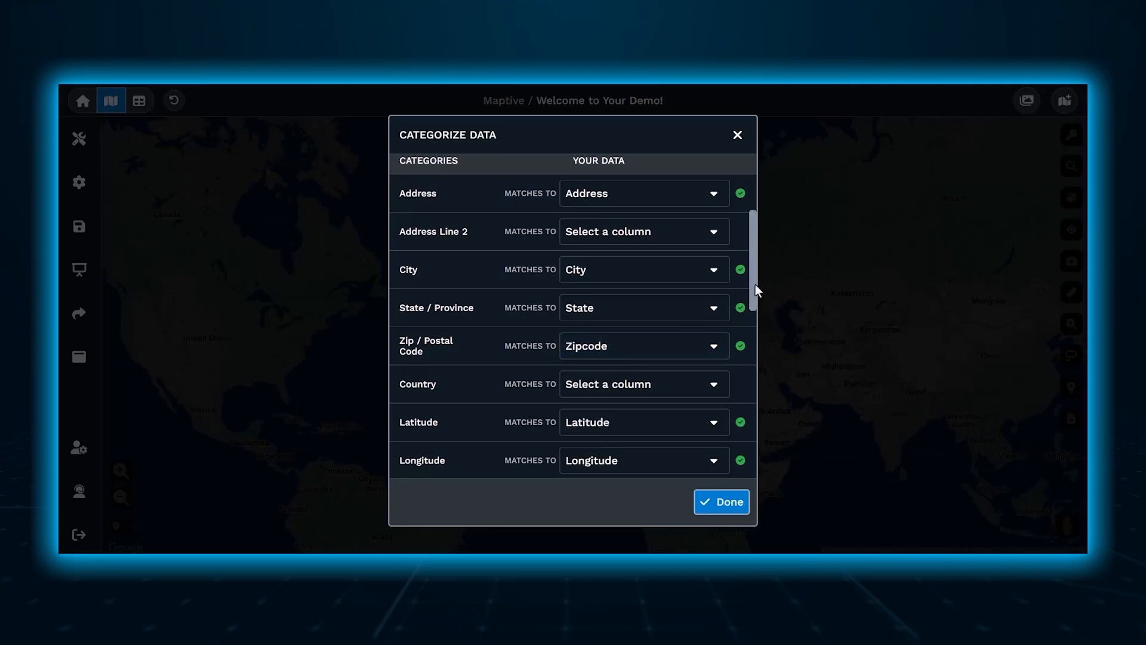
{"action": "left_click_drag", "start_coordinate": [753, 296], "coordinate": [748, 461]}
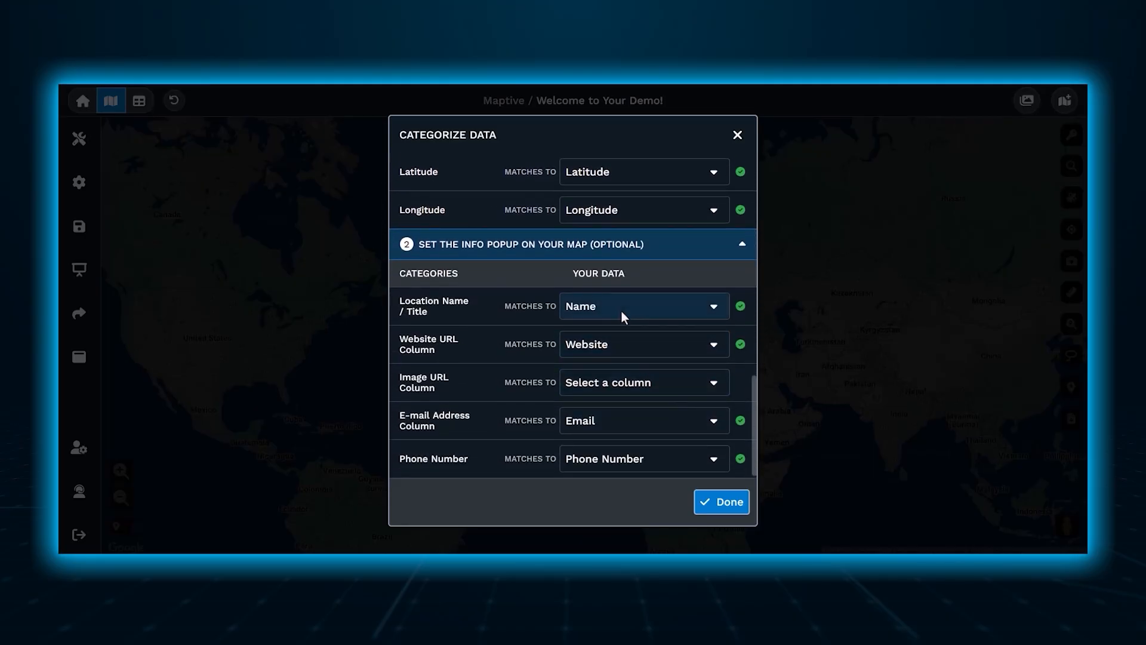
{"action": "left_click", "coordinate": [721, 502]}
- Check the imported rows in the data table, return to the map, and read through the details of a marker in Arizona
{"action": "left_click", "coordinate": [139, 100]}
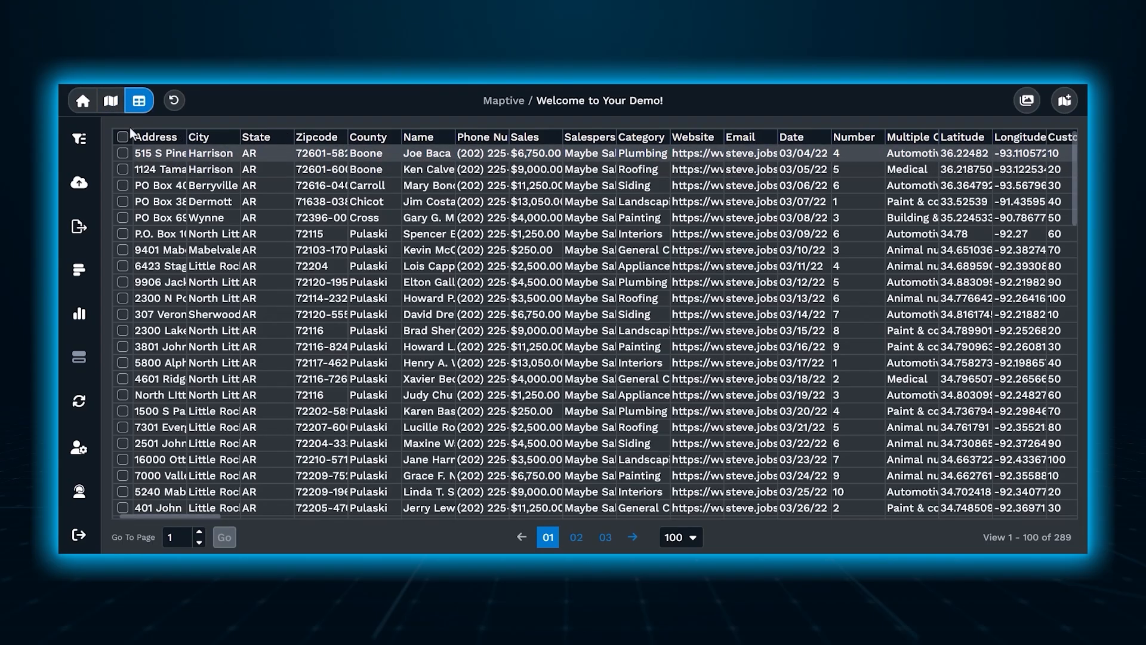
{"action": "left_click", "coordinate": [110, 99]}
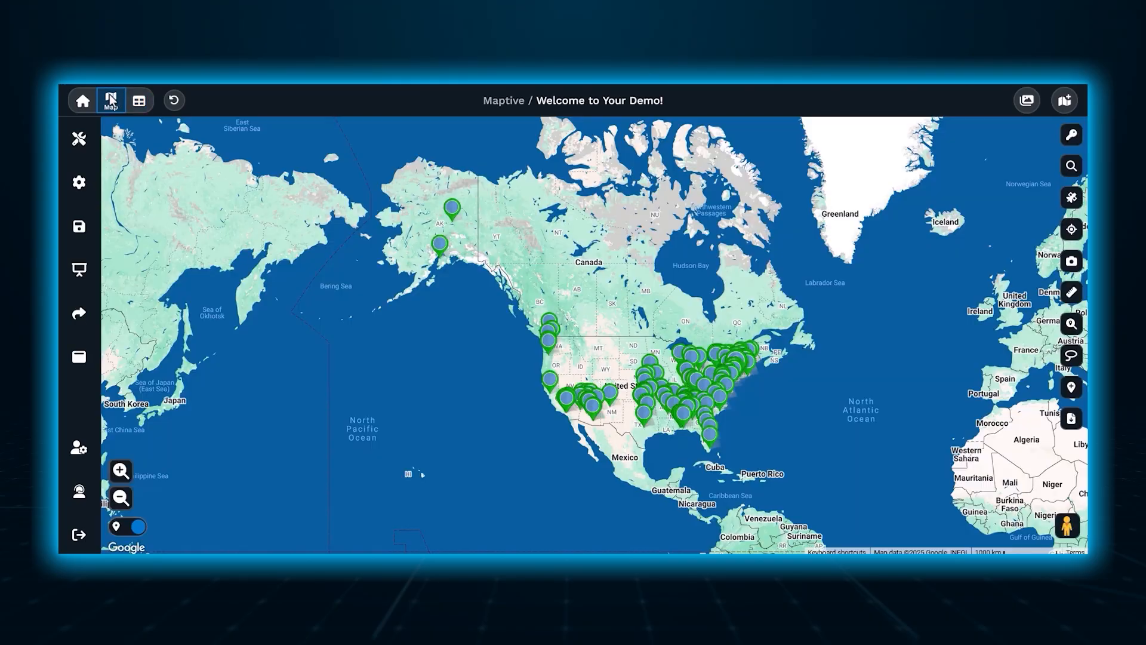
{"action": "left_click", "coordinate": [594, 408]}
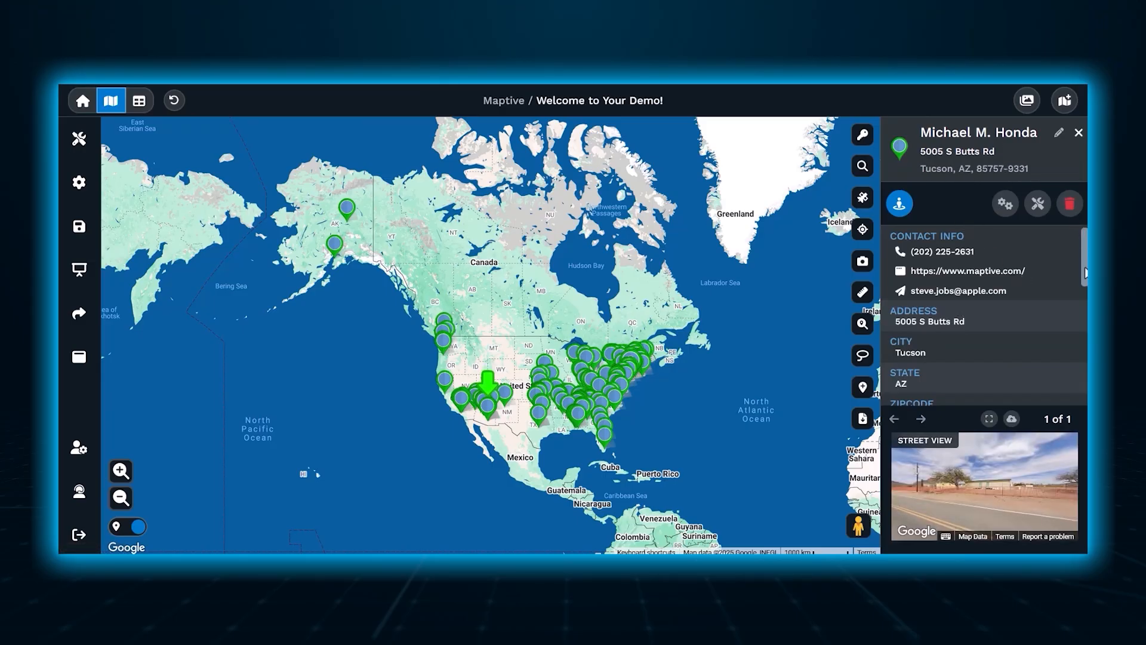
{"action": "scroll", "coordinate": [1085, 284], "scroll_direction": "down", "scroll_amount": 1}
{"action": "left_click_drag", "start_coordinate": [1085, 284], "coordinate": [1086, 392]}
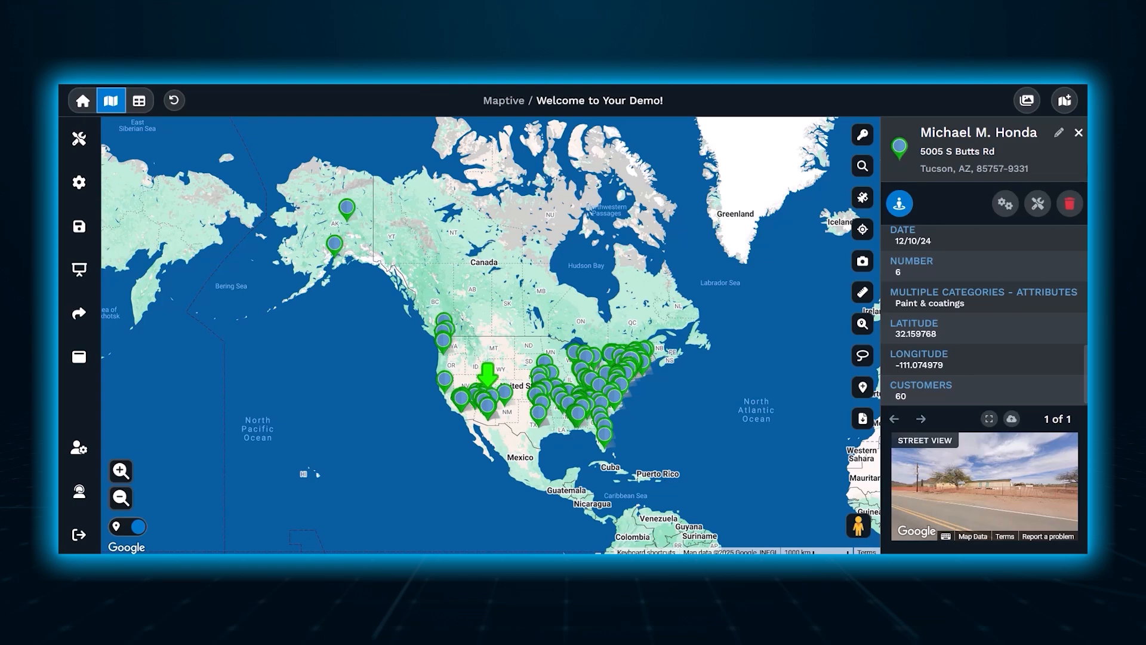
{"action": "left_click", "coordinate": [1078, 135]}
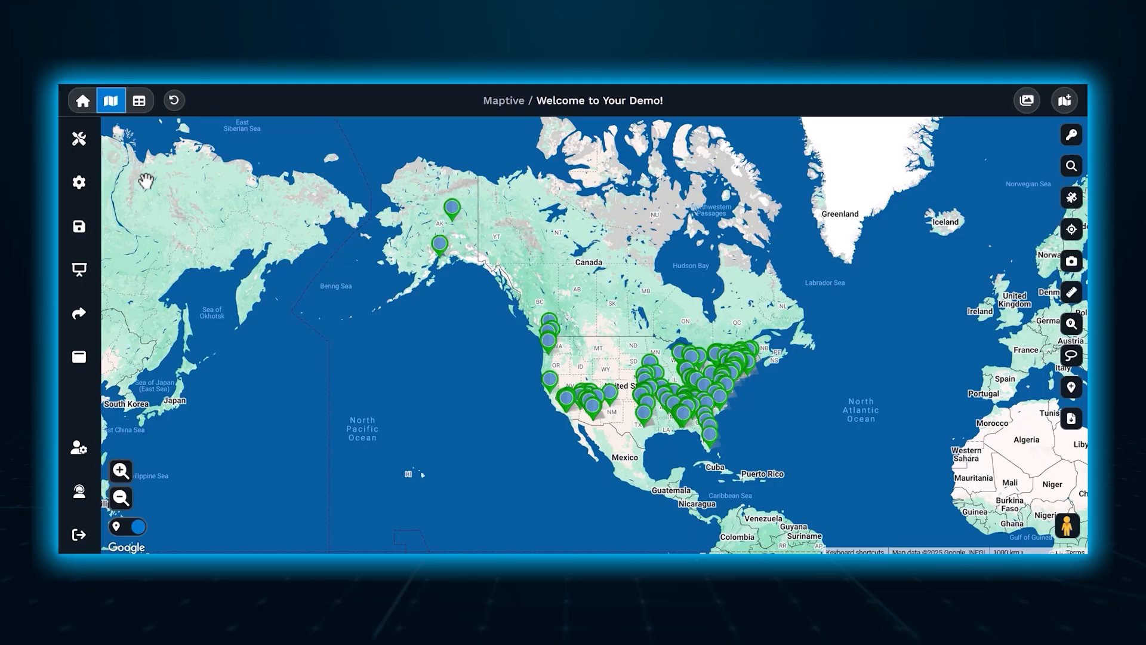
- Group and color the map pins by the Salesperson column
{"action": "left_click", "coordinate": [94, 147]}
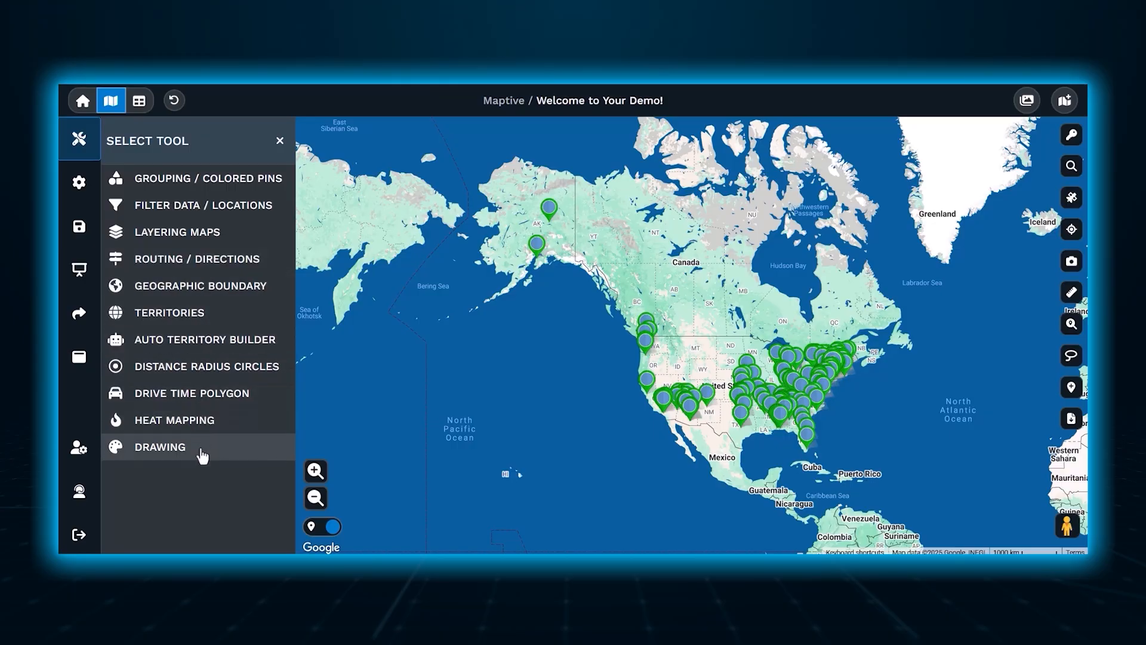
{"action": "left_click", "coordinate": [256, 181]}
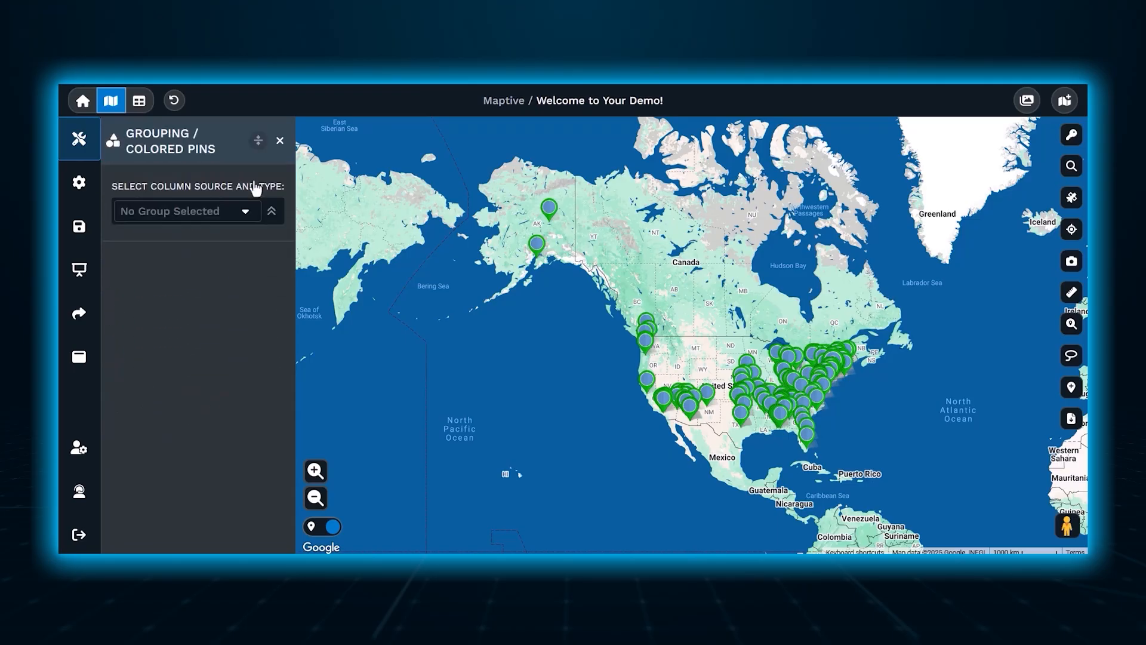
{"action": "left_click", "coordinate": [248, 214]}
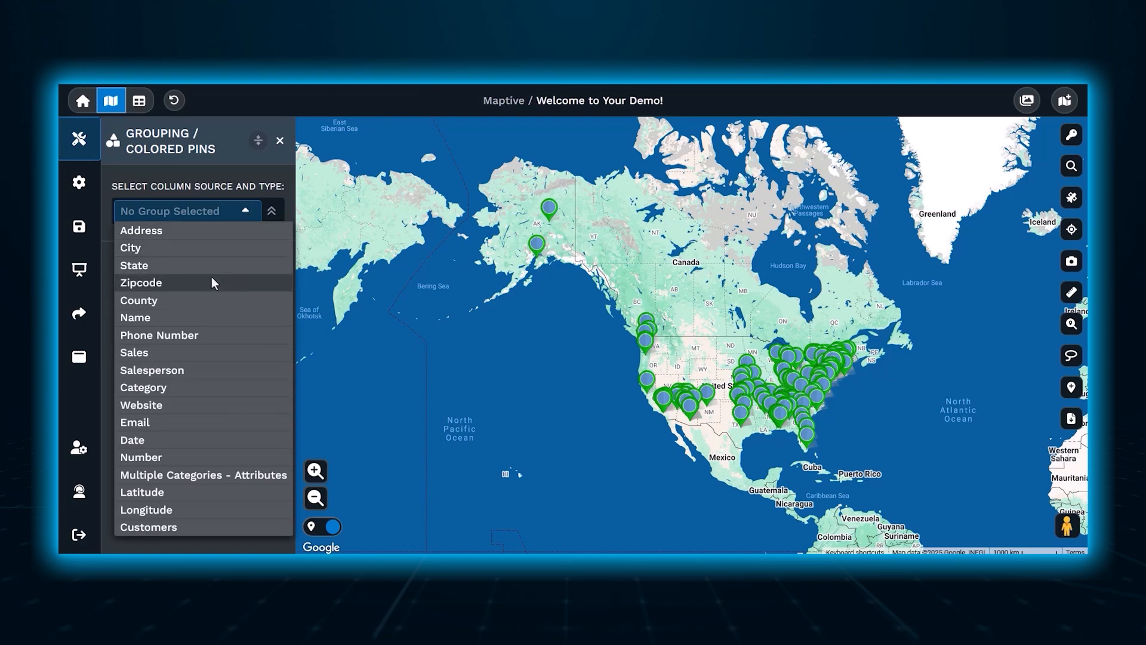
{"action": "left_click", "coordinate": [219, 370]}
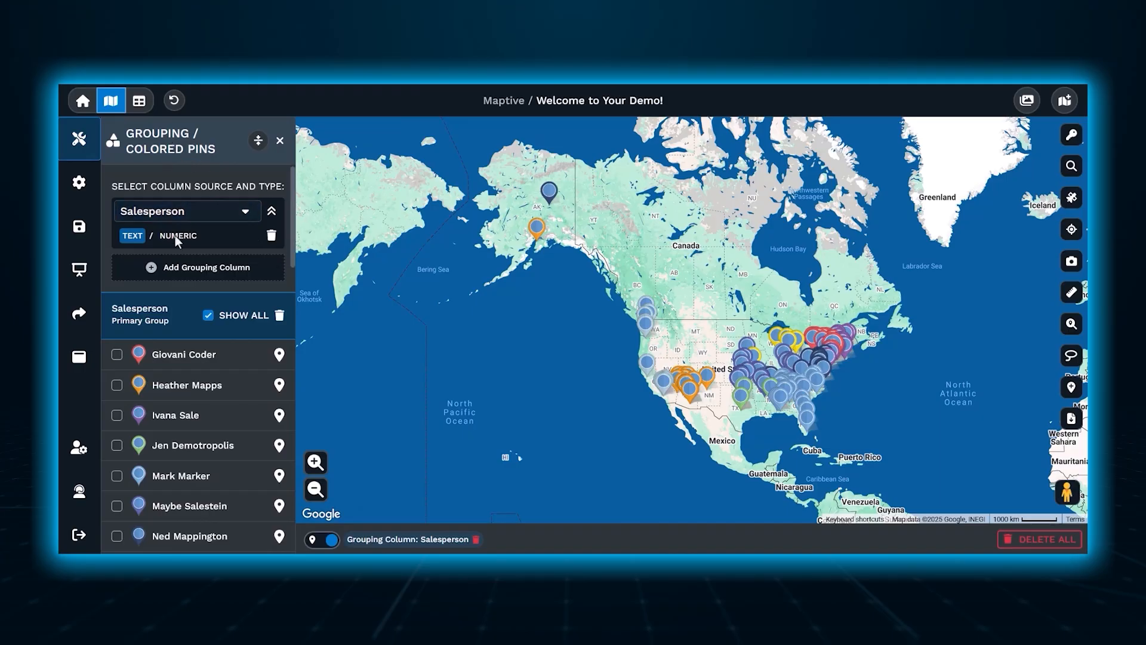
{"action": "left_click", "coordinate": [170, 268]}
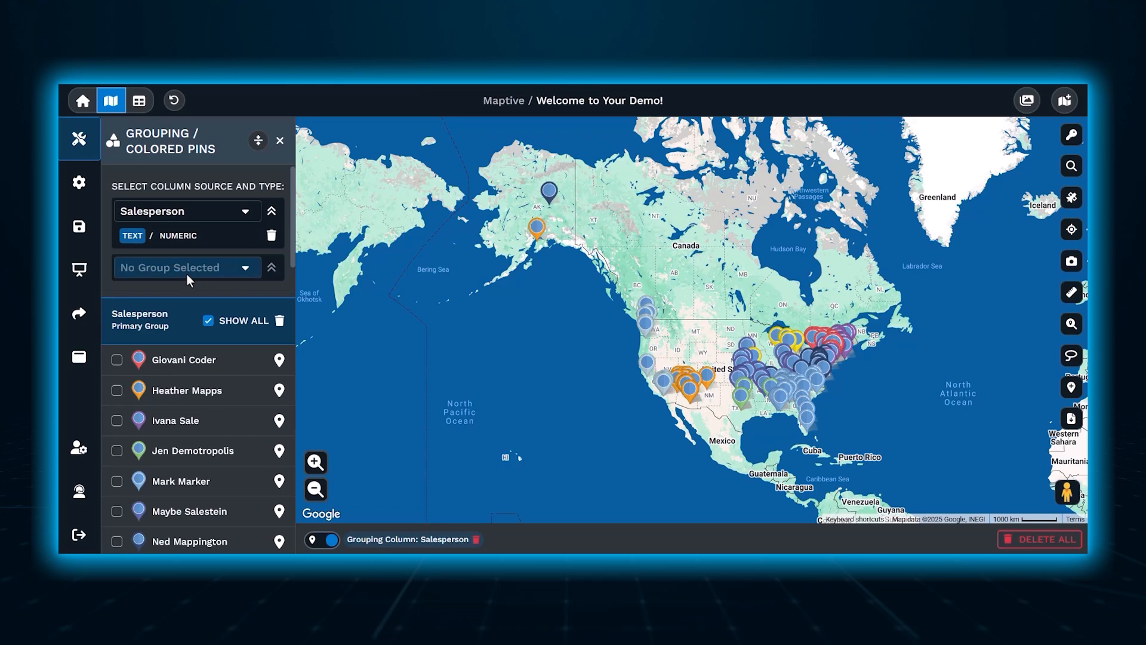
{"action": "left_click", "coordinate": [188, 274]}
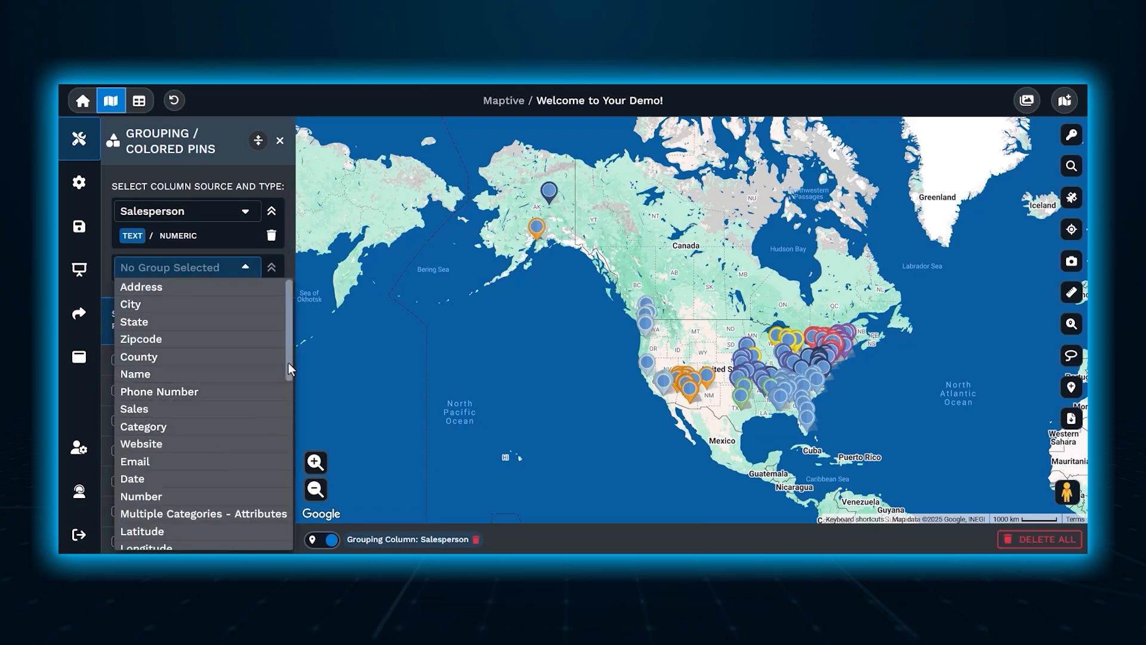
{"action": "scroll", "coordinate": [284, 502], "scroll_direction": "down", "scroll_amount": 1}
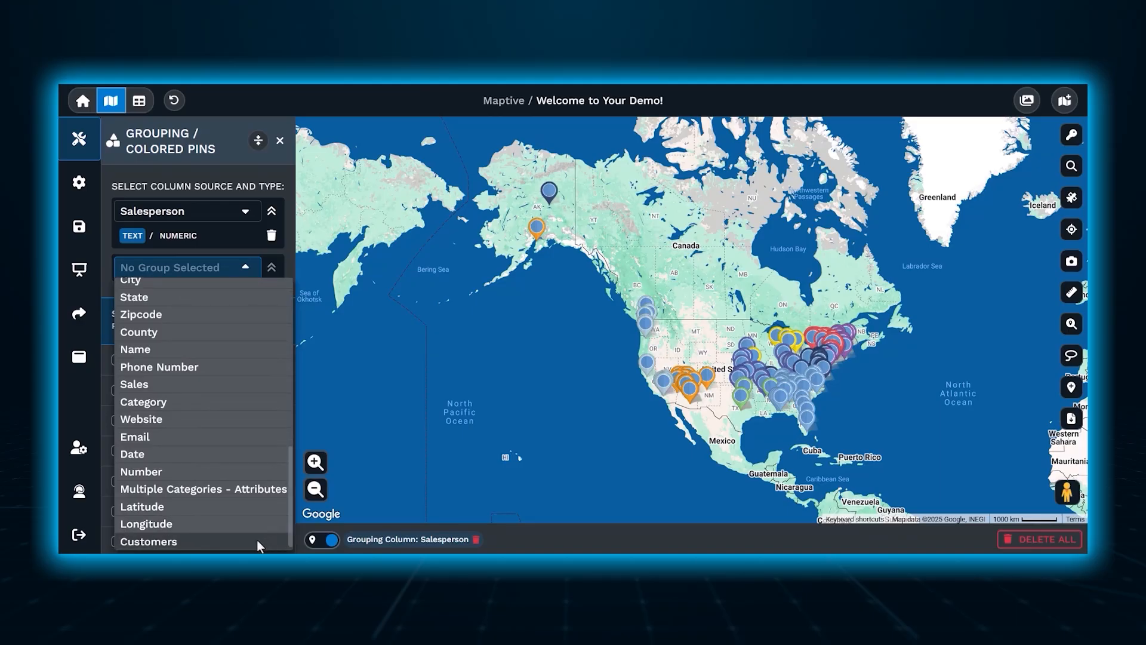
{"action": "left_click", "coordinate": [241, 269]}
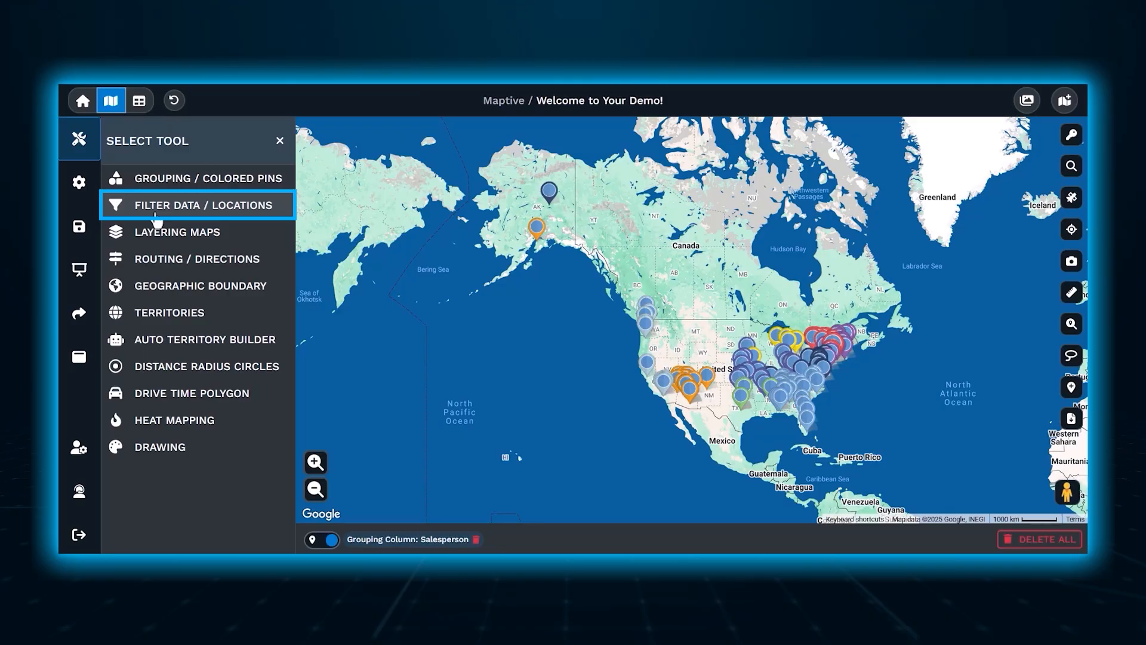
- Open the filter creation settings for the map data and review the filter types offered for the Address and State columns
{"action": "left_click", "coordinate": [156, 211]}
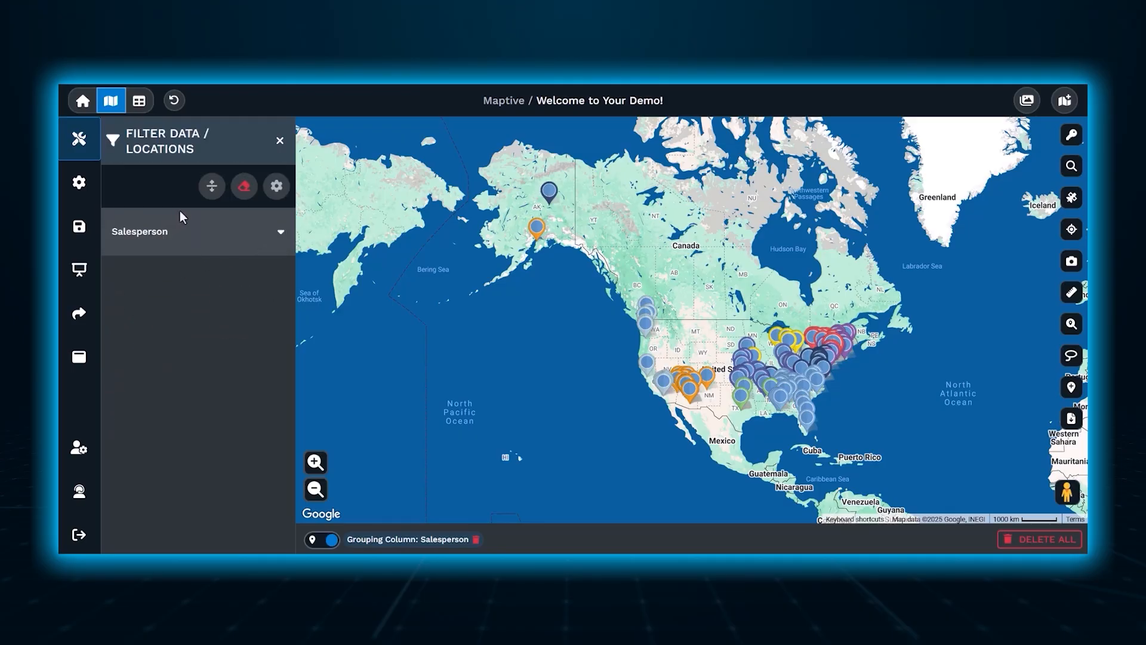
{"action": "left_click", "coordinate": [276, 186]}
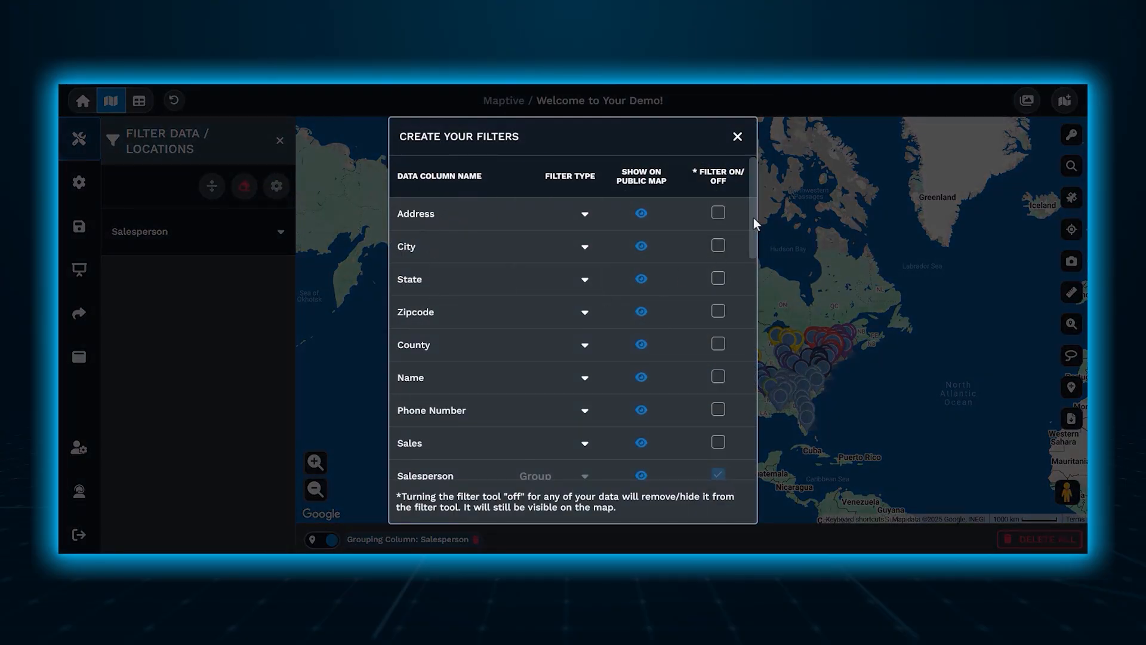
{"action": "mouse_move", "coordinate": [753, 218]}
{"action": "left_mouse_down"}
{"action": "mouse_move", "coordinate": [747, 450]}
{"action": "mouse_move", "coordinate": [744, 197]}
{"action": "left_mouse_up"}
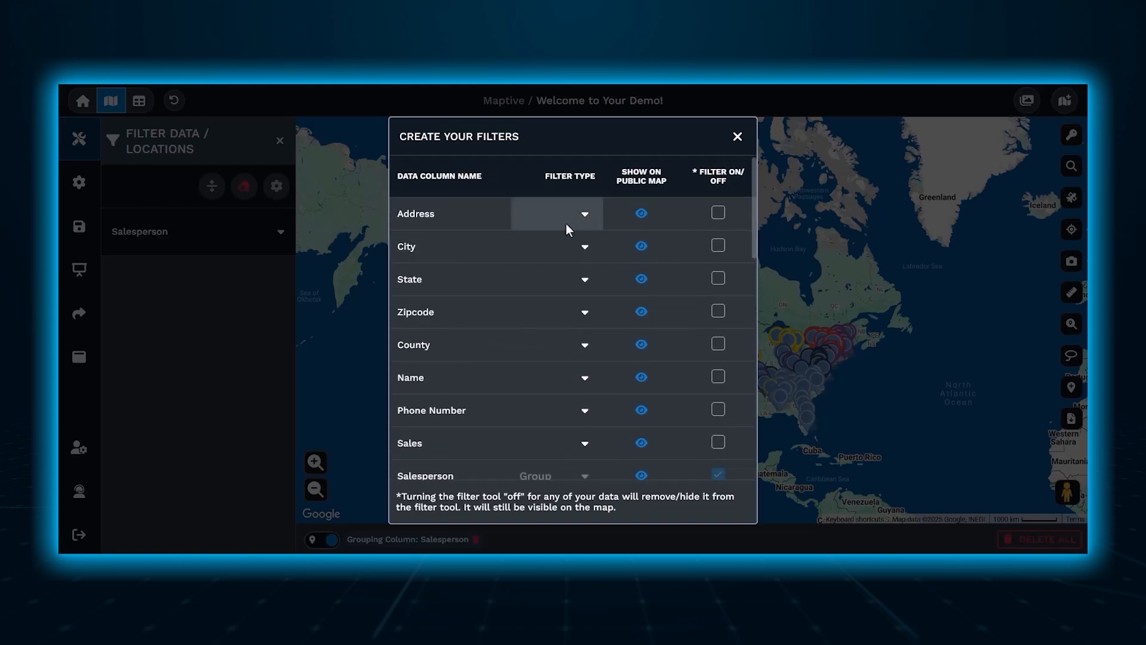
{"action": "left_click", "coordinate": [582, 224]}
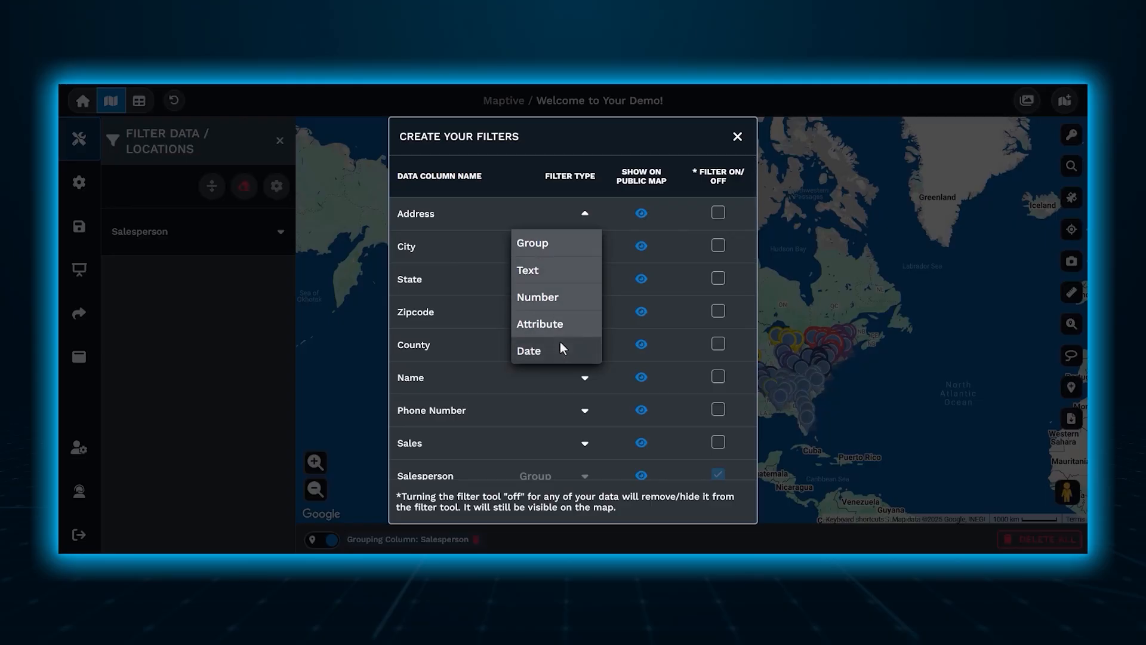
{"action": "left_click", "coordinate": [587, 214]}
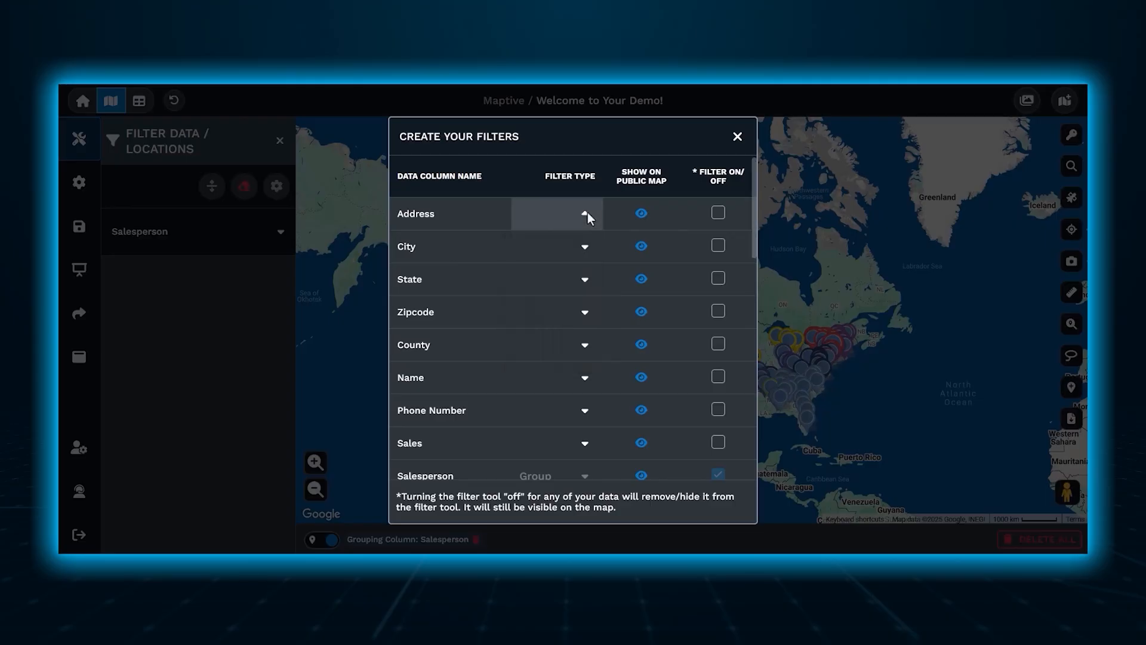
{"action": "left_click", "coordinate": [575, 286]}
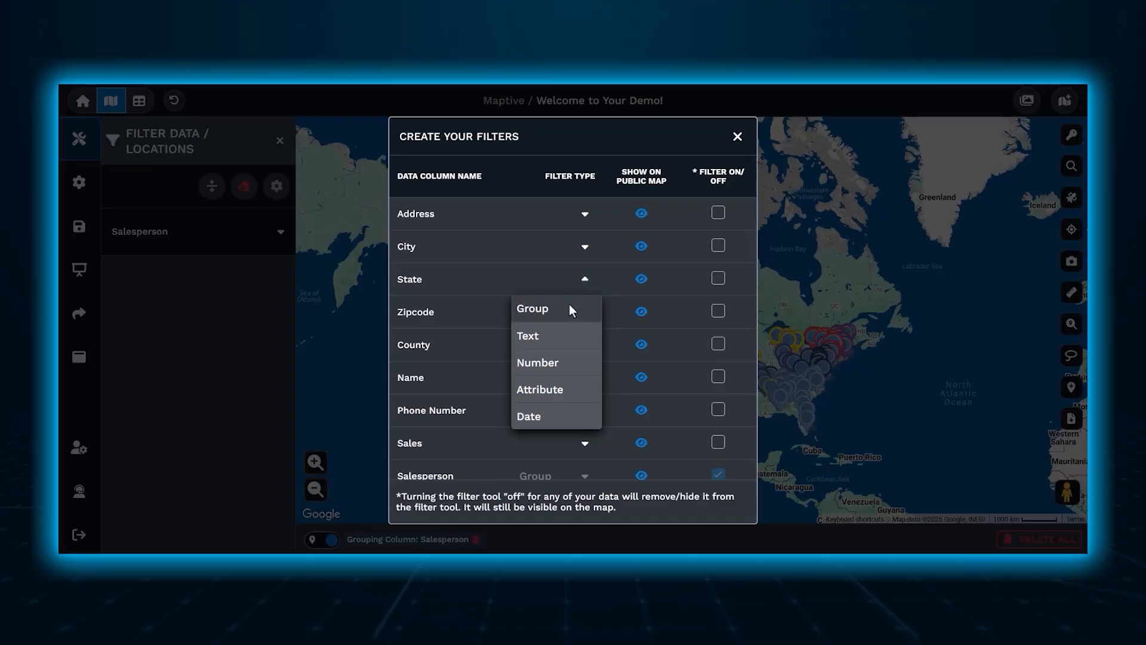
{"action": "left_click", "coordinate": [579, 284]}
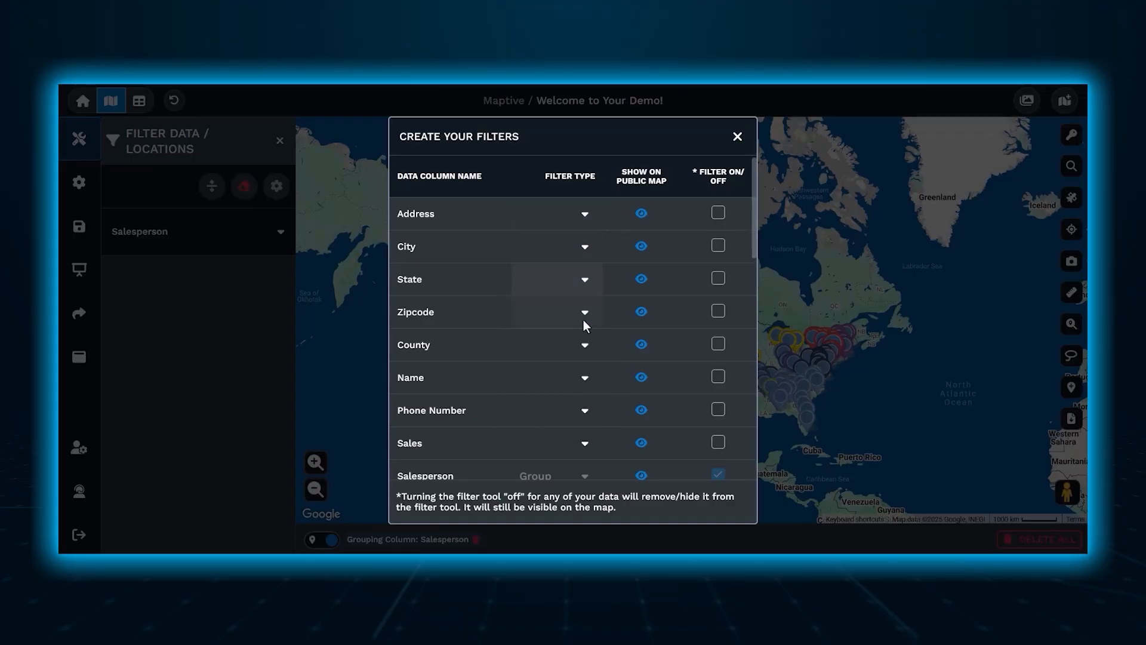
- Create a Text filter for the Name column and a Number filter for the Sales column
{"action": "left_click", "coordinate": [582, 381]}
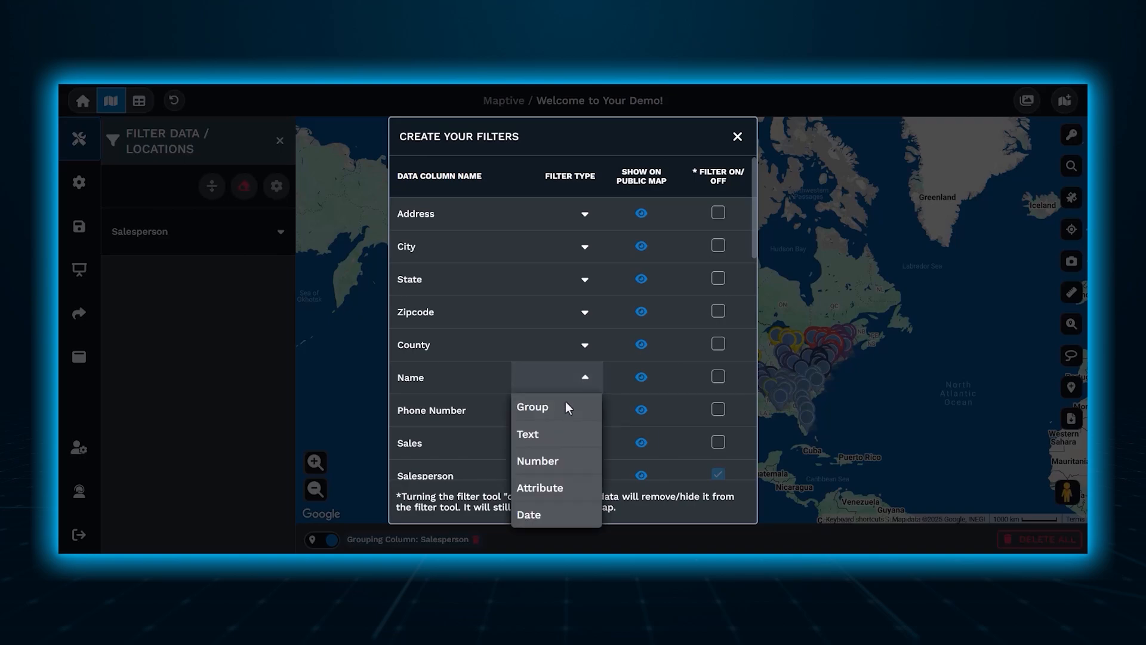
{"action": "left_click", "coordinate": [563, 433]}
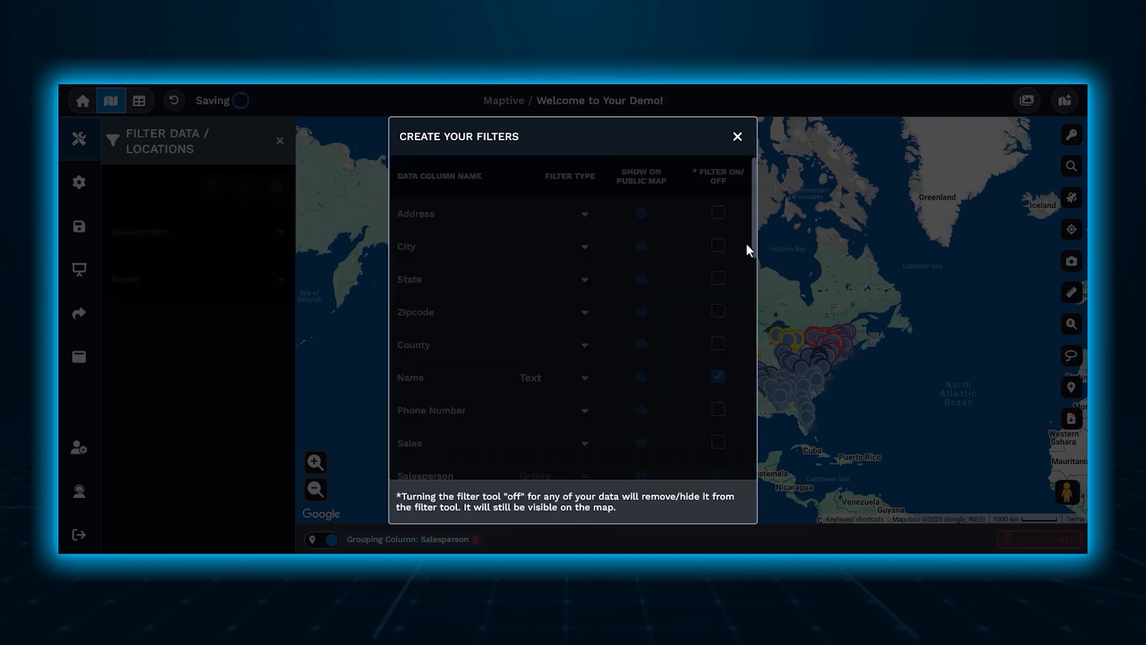
{"action": "left_click_drag", "start_coordinate": [755, 244], "coordinate": [756, 349]}
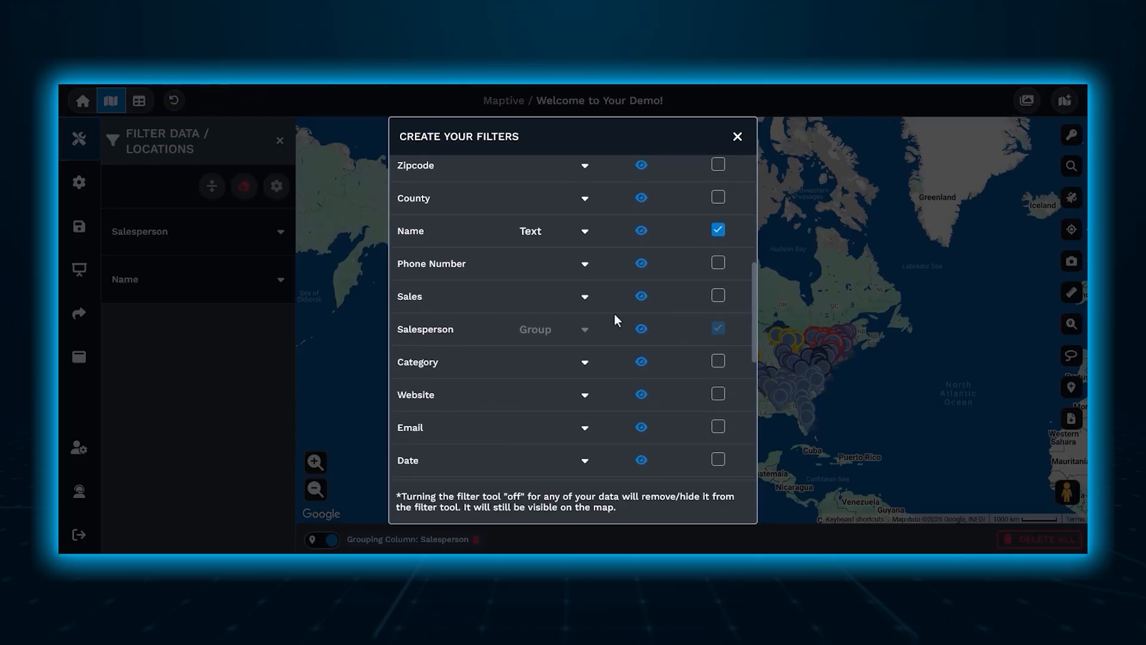
{"action": "left_click", "coordinate": [583, 298]}
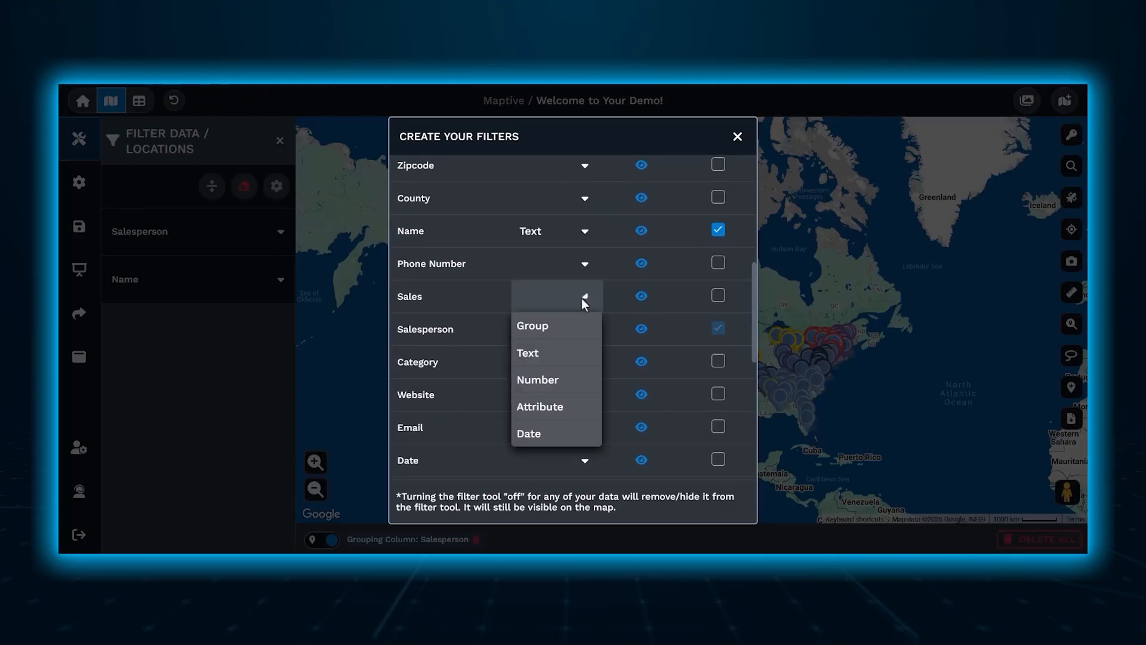
{"action": "left_click", "coordinate": [553, 381]}
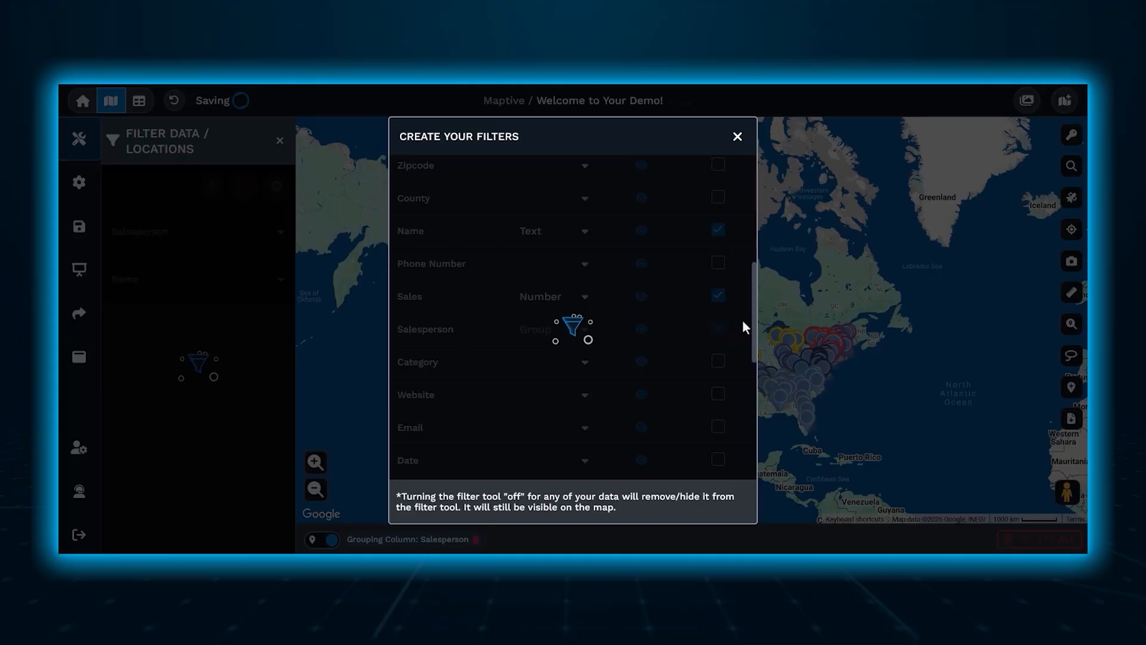
- Create an Attribute filter for the Multiple Categories column and a Date filter for the Date column
{"action": "left_click_drag", "start_coordinate": [755, 328], "coordinate": [756, 385]}
{"action": "scroll", "coordinate": [585, 367], "scroll_direction": "down", "scroll_amount": 2}
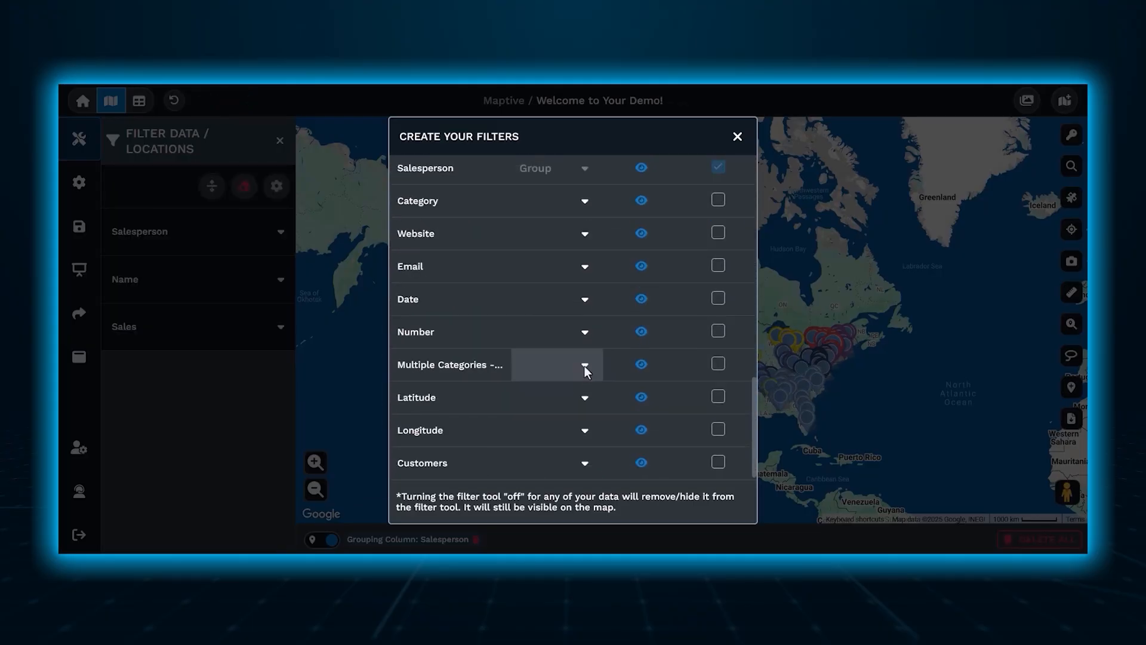
{"action": "left_click", "coordinate": [585, 367]}
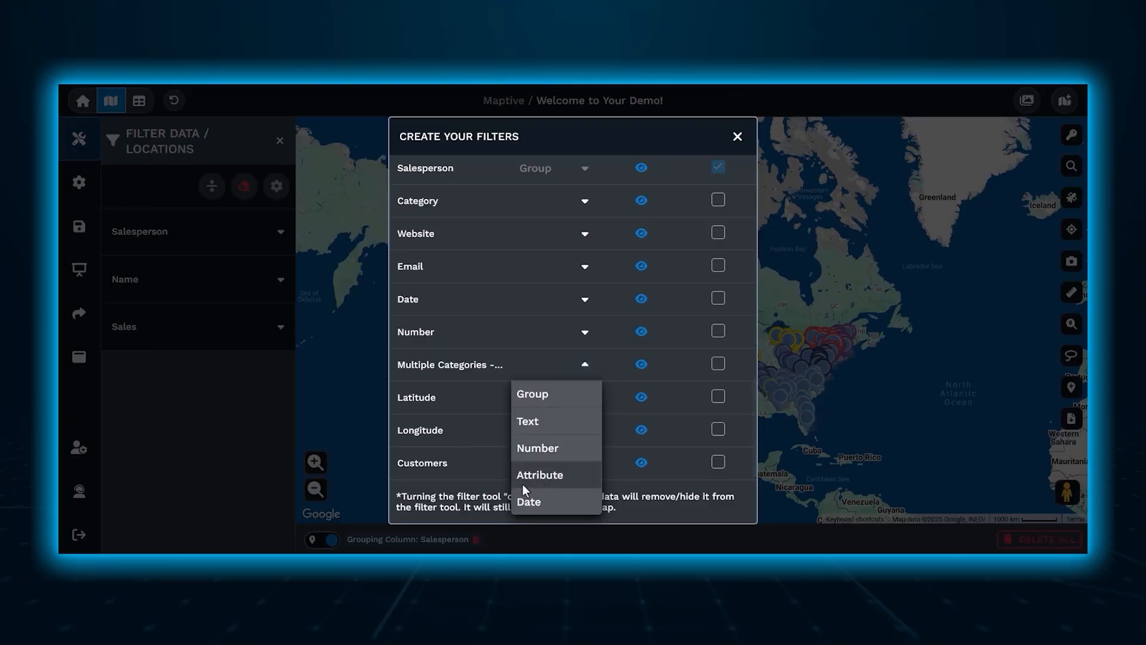
{"action": "left_click", "coordinate": [539, 475]}
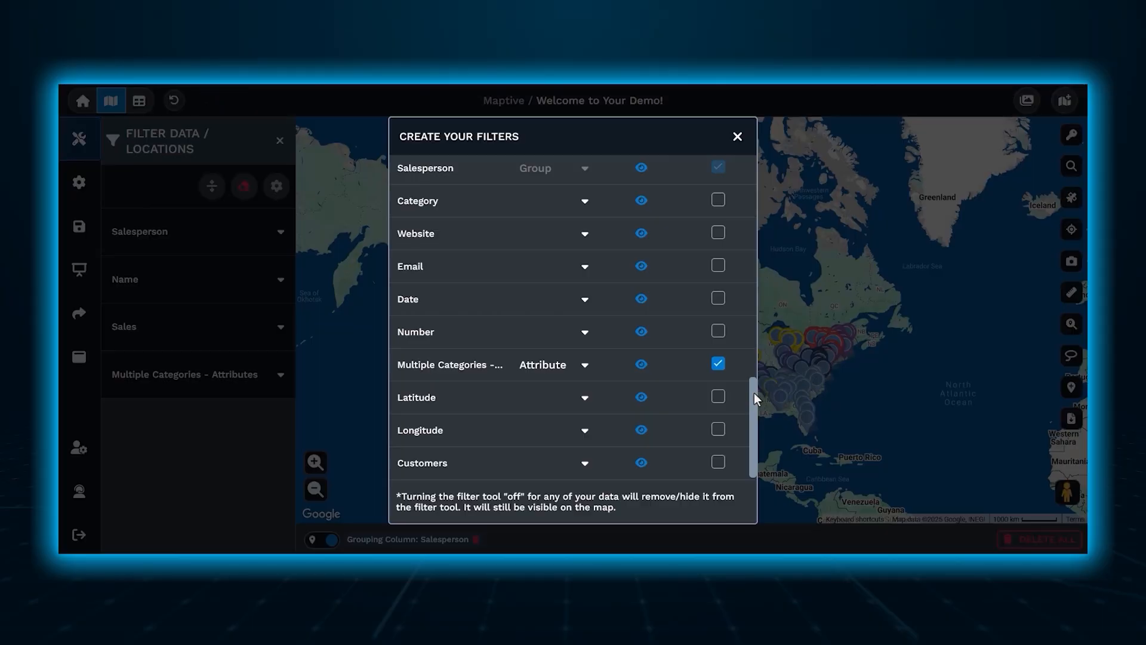
{"action": "left_click", "coordinate": [579, 303]}
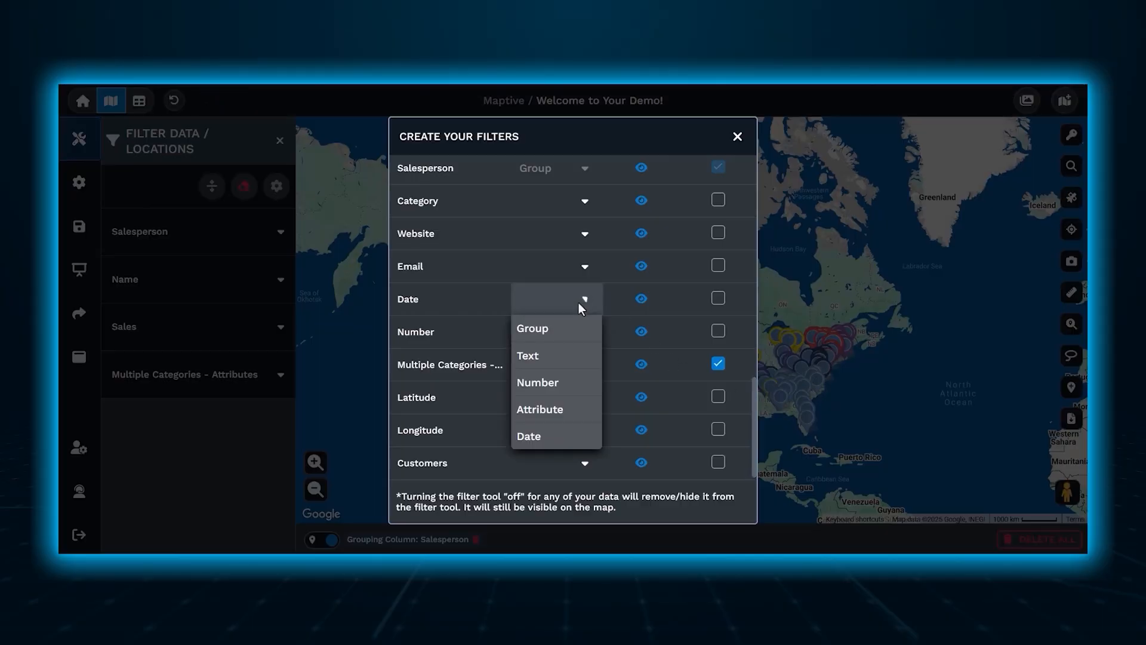
{"action": "left_click", "coordinate": [553, 436]}
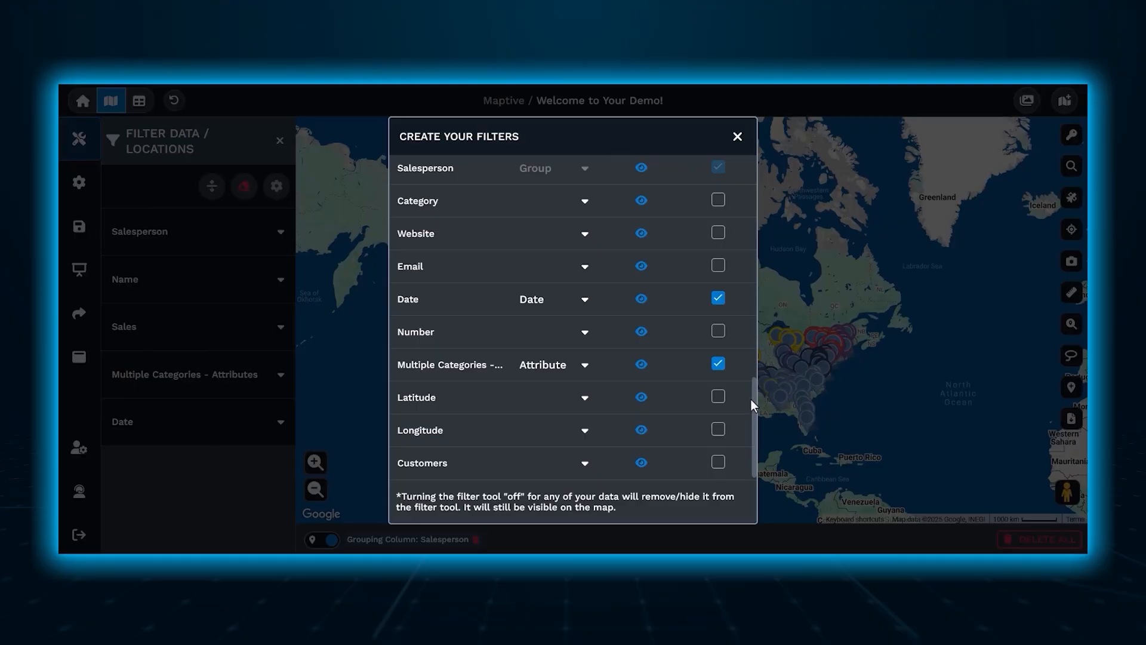
- Toggle whether the Sales column's filter shows on the public map and close the filter settings
{"action": "left_click_drag", "start_coordinate": [754, 399], "coordinate": [755, 211]}
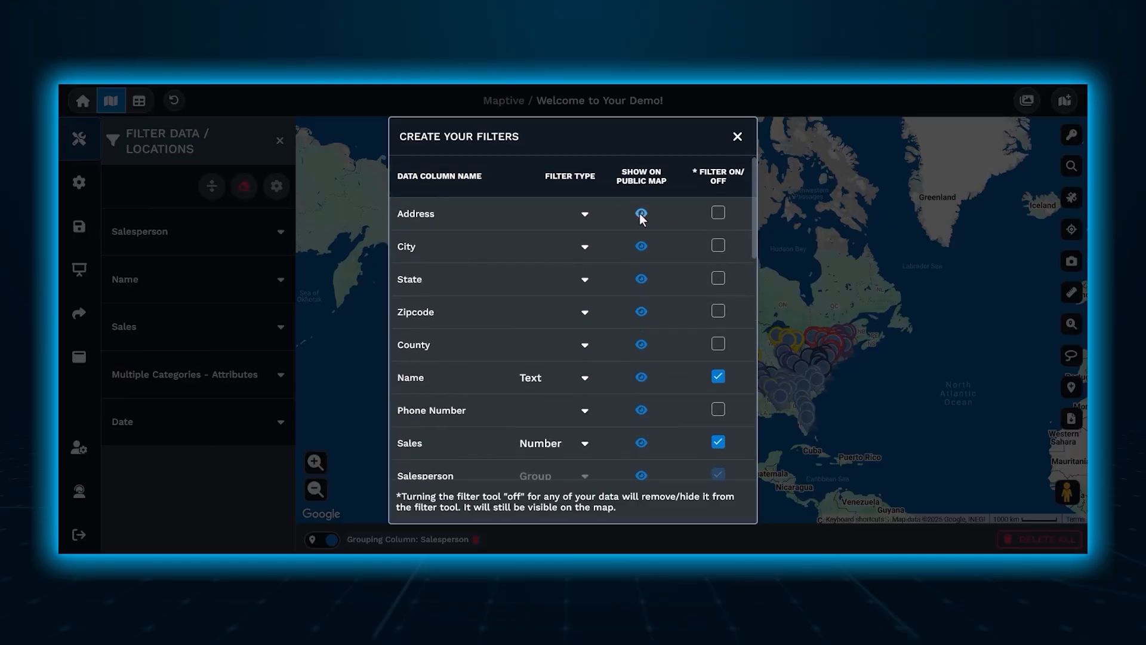
{"action": "left_click", "coordinate": [642, 443]}
{"action": "left_click", "coordinate": [642, 442]}
{"action": "left_click", "coordinate": [641, 443]}
{"action": "left_click", "coordinate": [740, 138]}
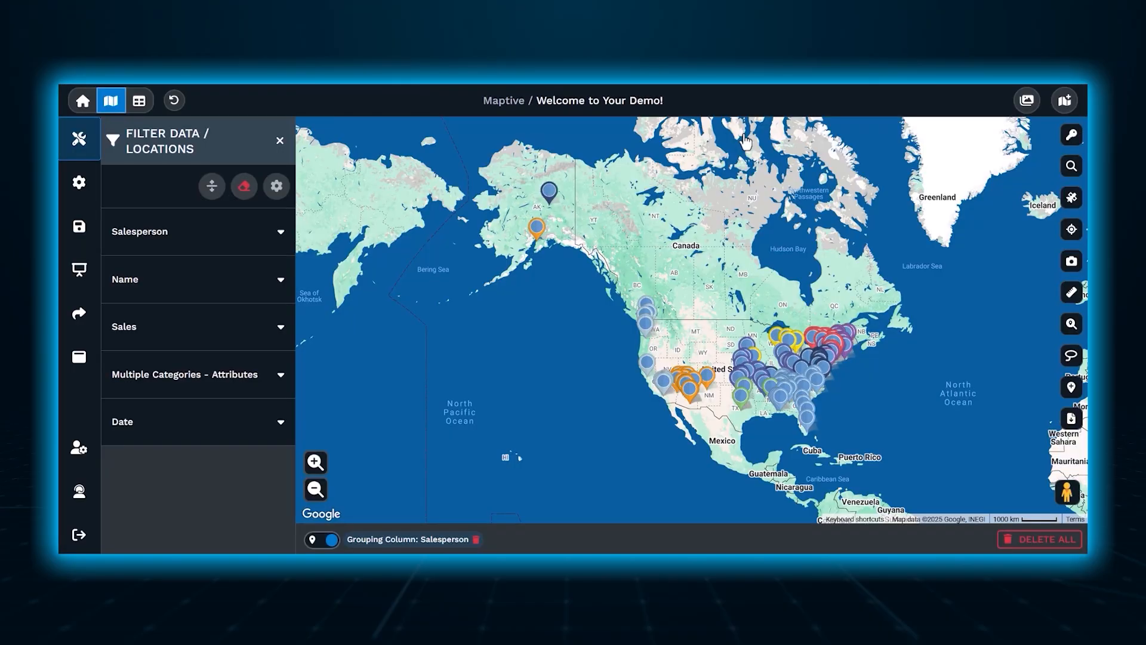
- View the Salesperson filter's options, try filtering markers whose Name contains a given first name, and reset the filters
{"action": "left_click", "coordinate": [245, 234]}
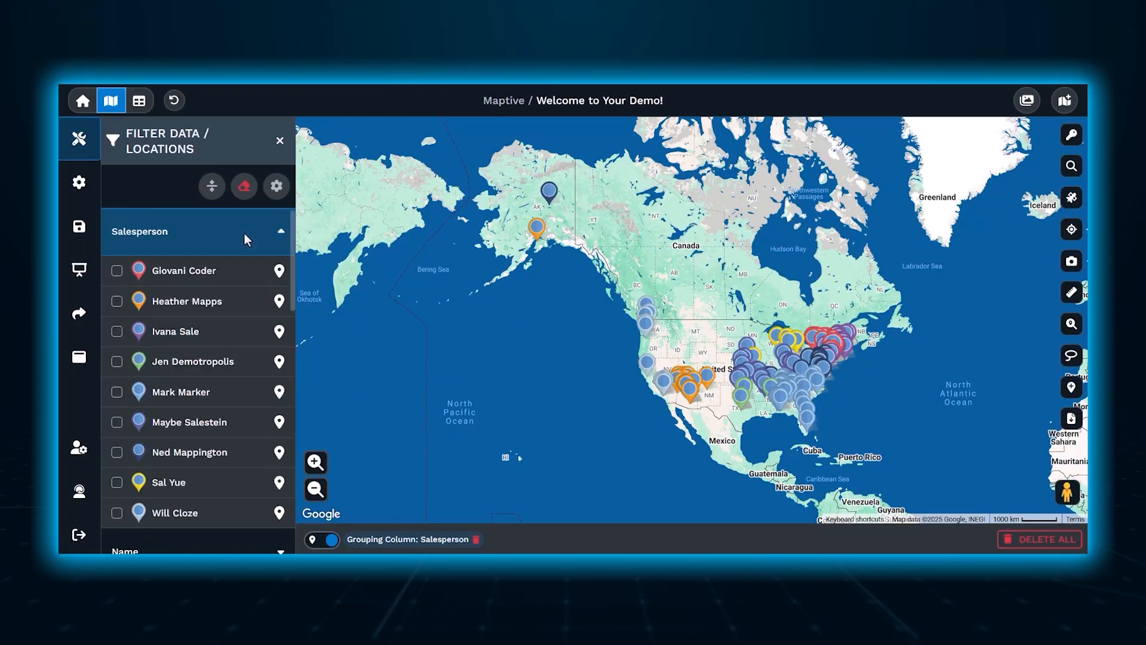
{"action": "left_click", "coordinate": [244, 234]}
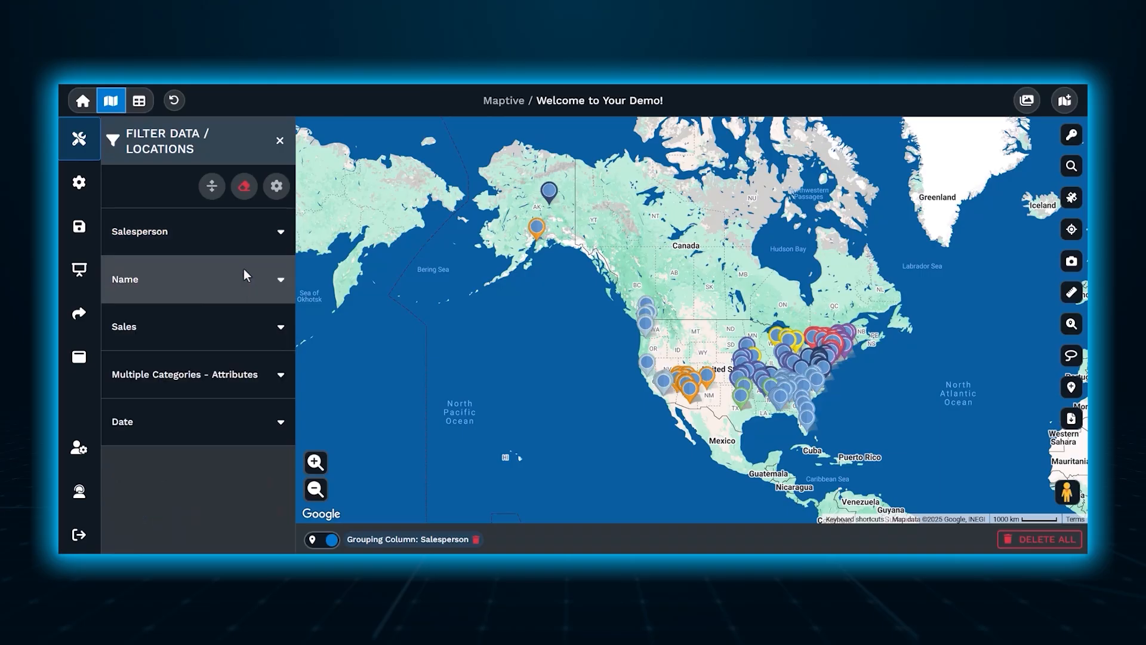
{"action": "left_click", "coordinate": [241, 286]}
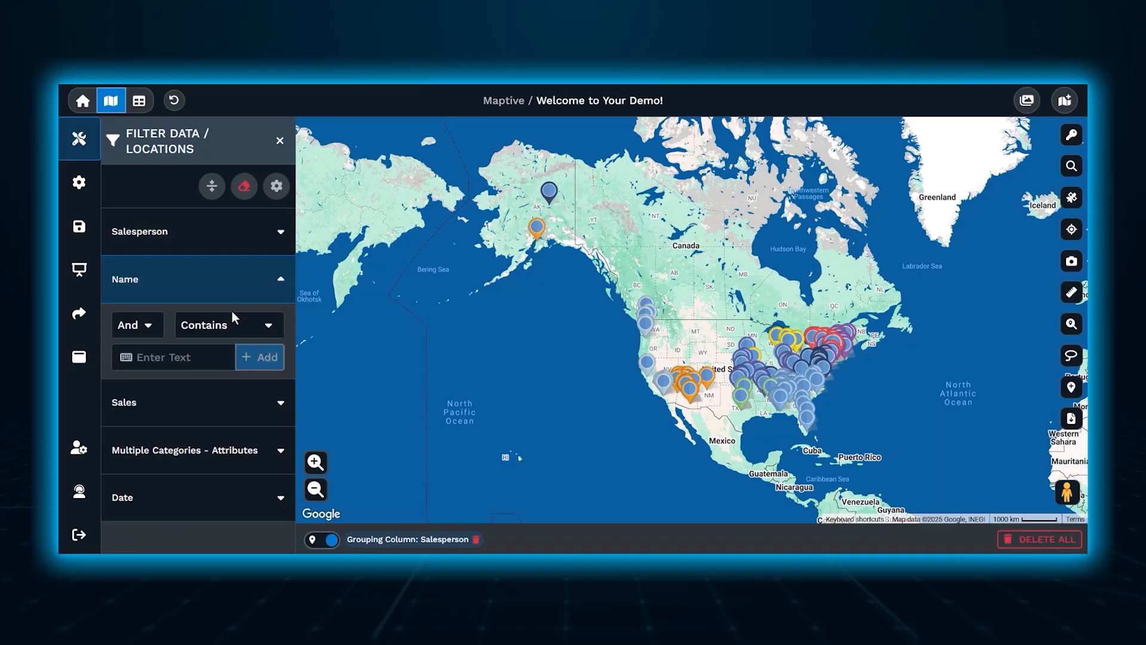
{"action": "left_click", "coordinate": [204, 357]}
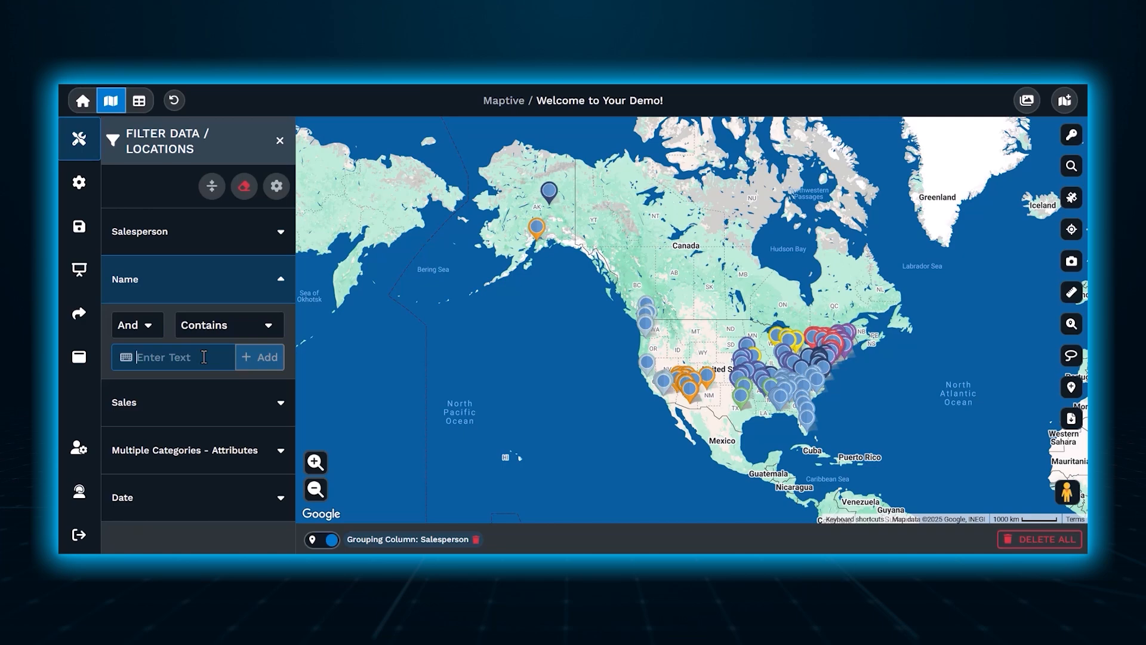
{"action": "type", "text": "Michael"}
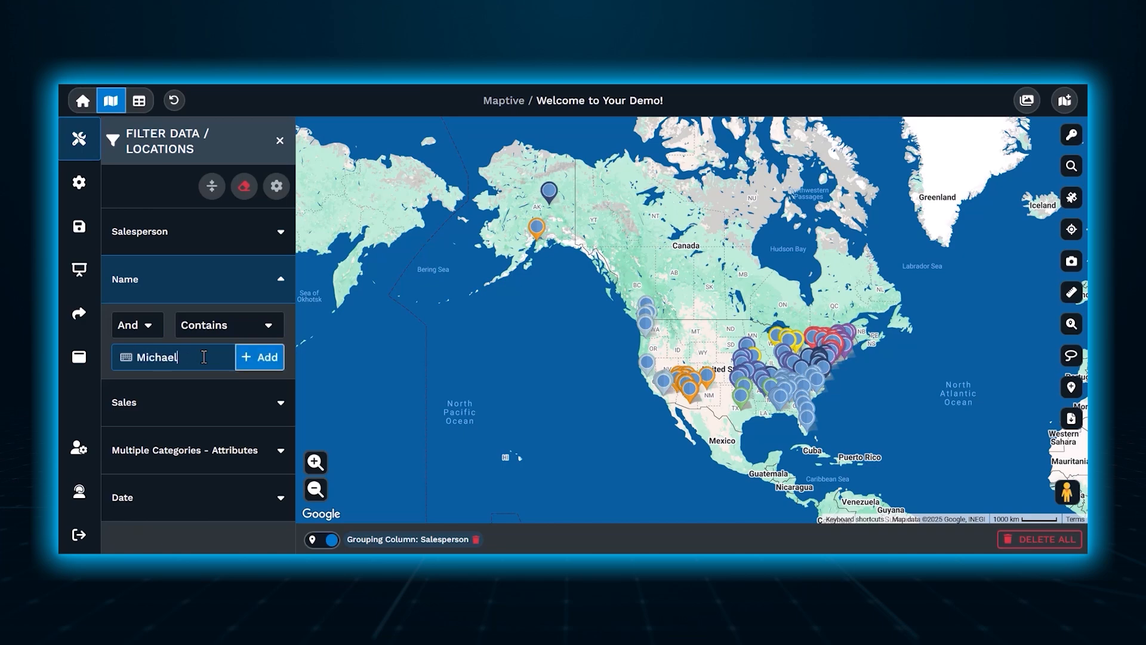
{"action": "left_click", "coordinate": [271, 360]}
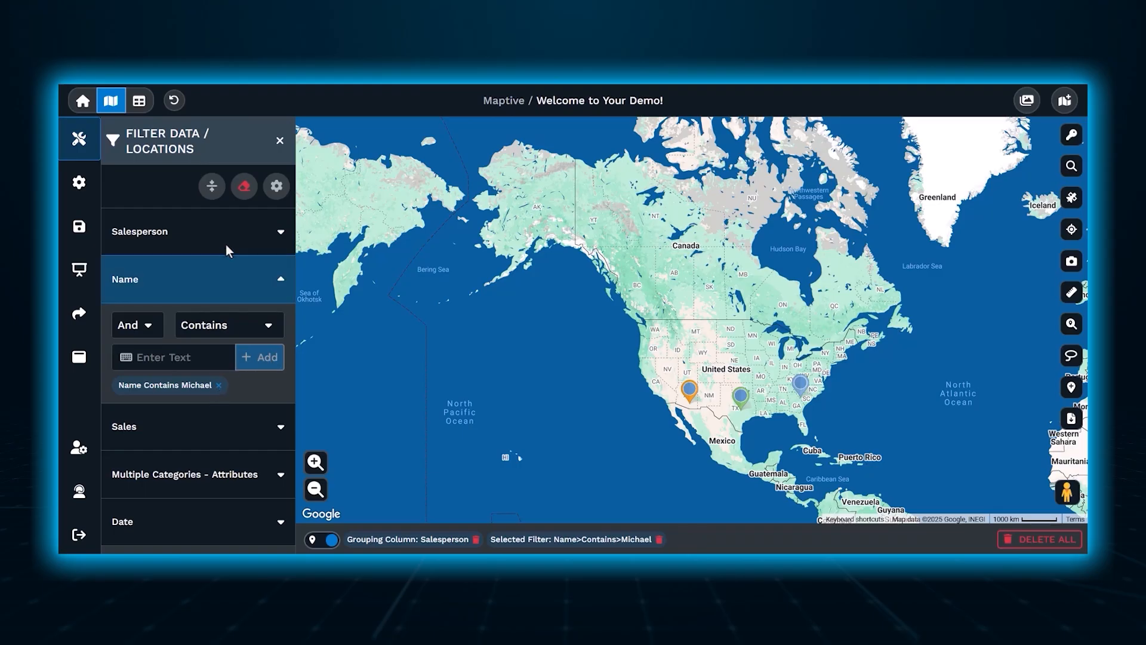
{"action": "left_click", "coordinate": [241, 191]}
{"action": "left_click", "coordinate": [248, 279]}
- Limit the map to Sales from 10829 to 13050 and reset the filters
{"action": "left_click", "coordinate": [249, 326]}
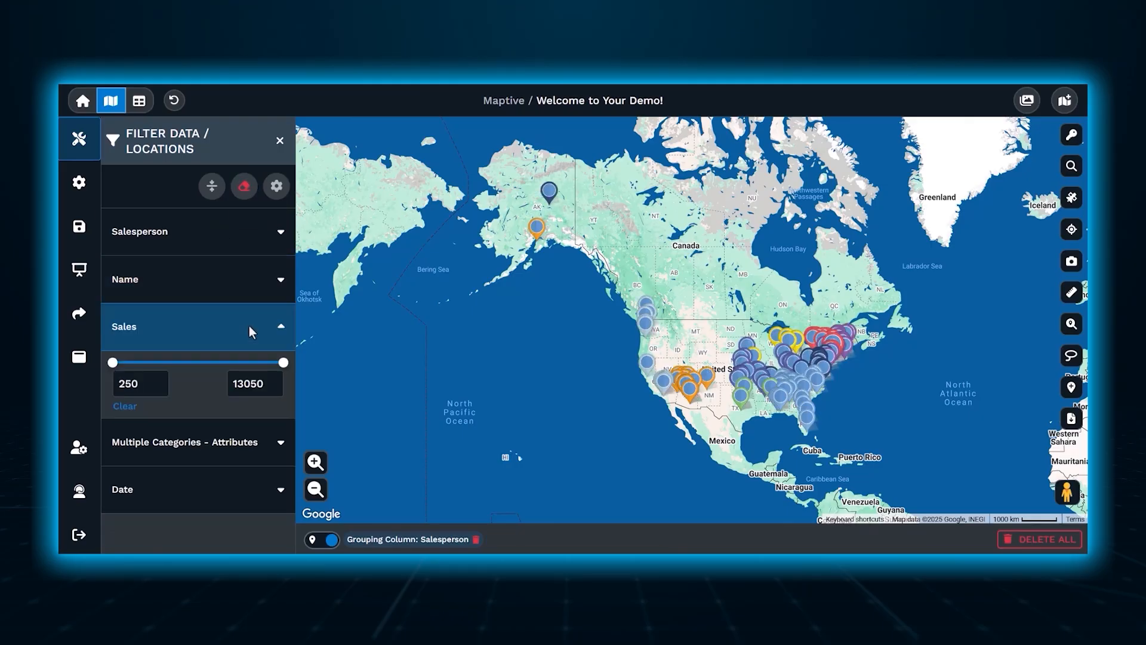
{"action": "left_click_drag", "start_coordinate": [112, 363], "coordinate": [253, 364]}
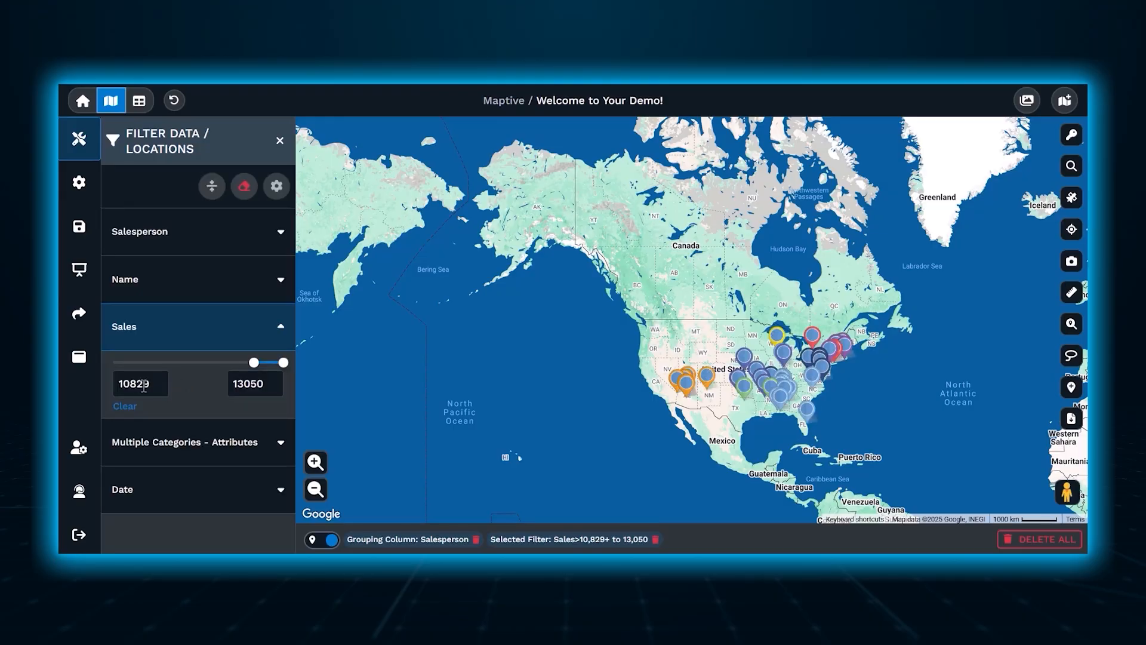
{"action": "double_click", "coordinate": [144, 387]}
{"action": "left_click", "coordinate": [258, 385]}
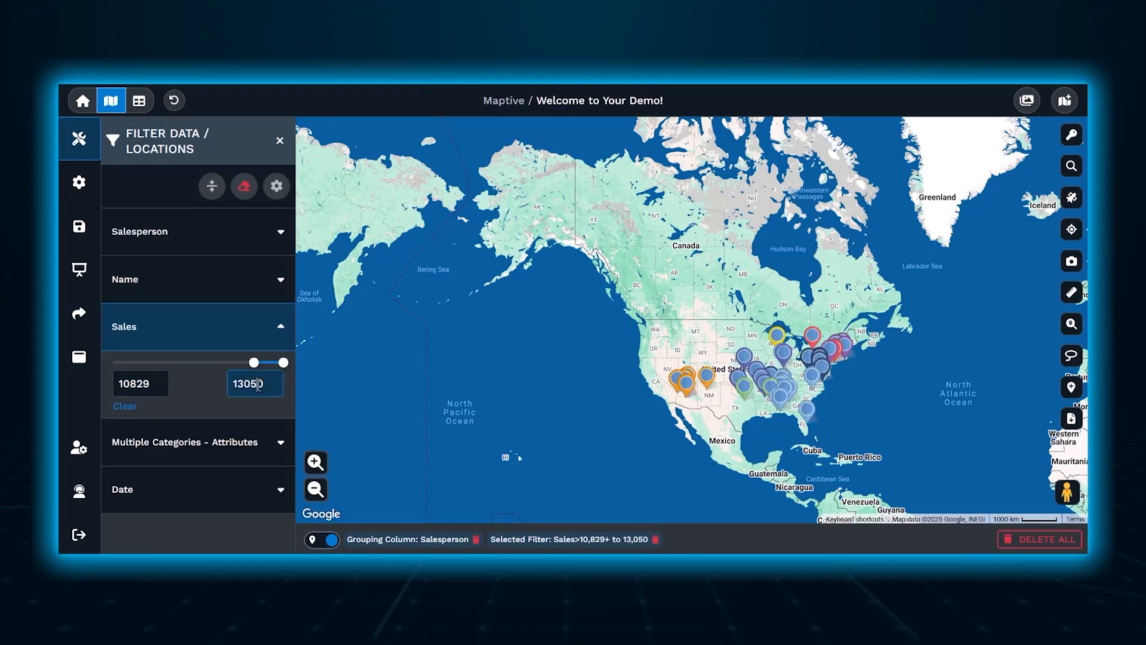
{"action": "left_click", "coordinate": [242, 184]}
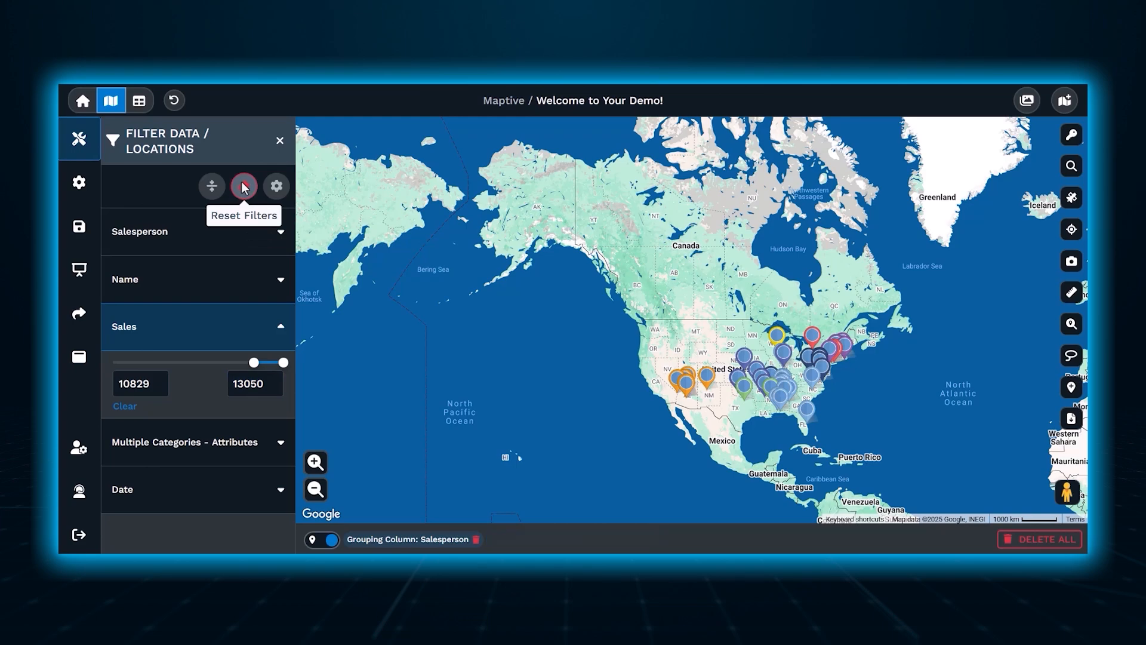
{"action": "left_click", "coordinate": [246, 336]}
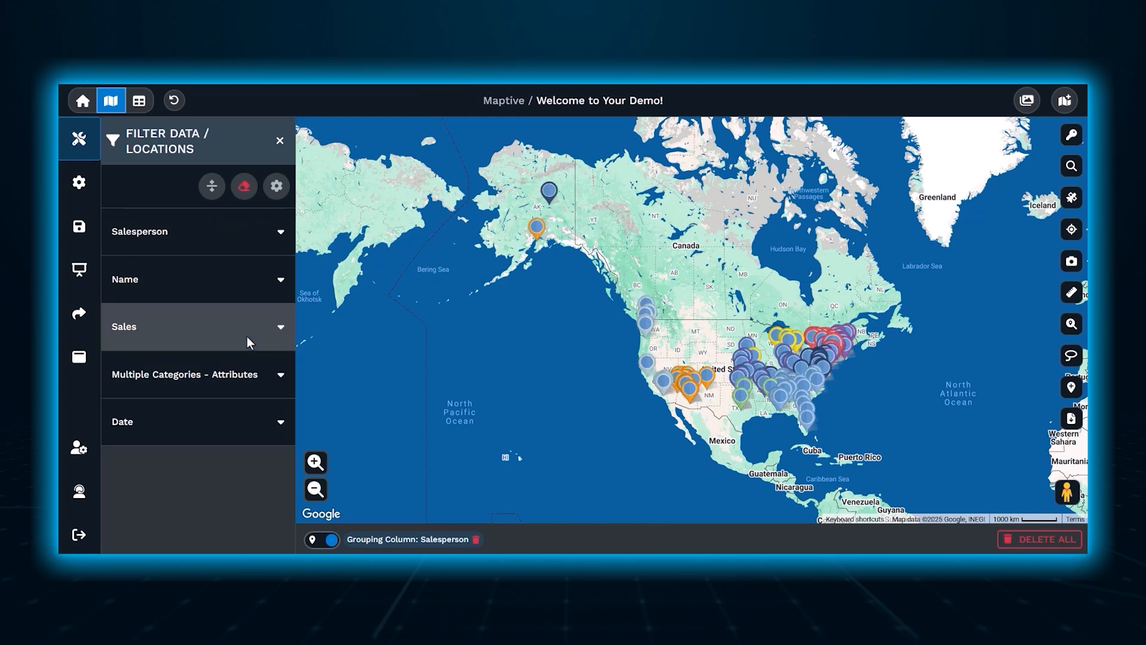
- Filter the map by the Energy attribute in Multiple Categories - Attributes
{"action": "left_click", "coordinate": [255, 385]}
{"action": "scroll", "coordinate": [253, 381], "scroll_direction": "down", "scroll_amount": 3}
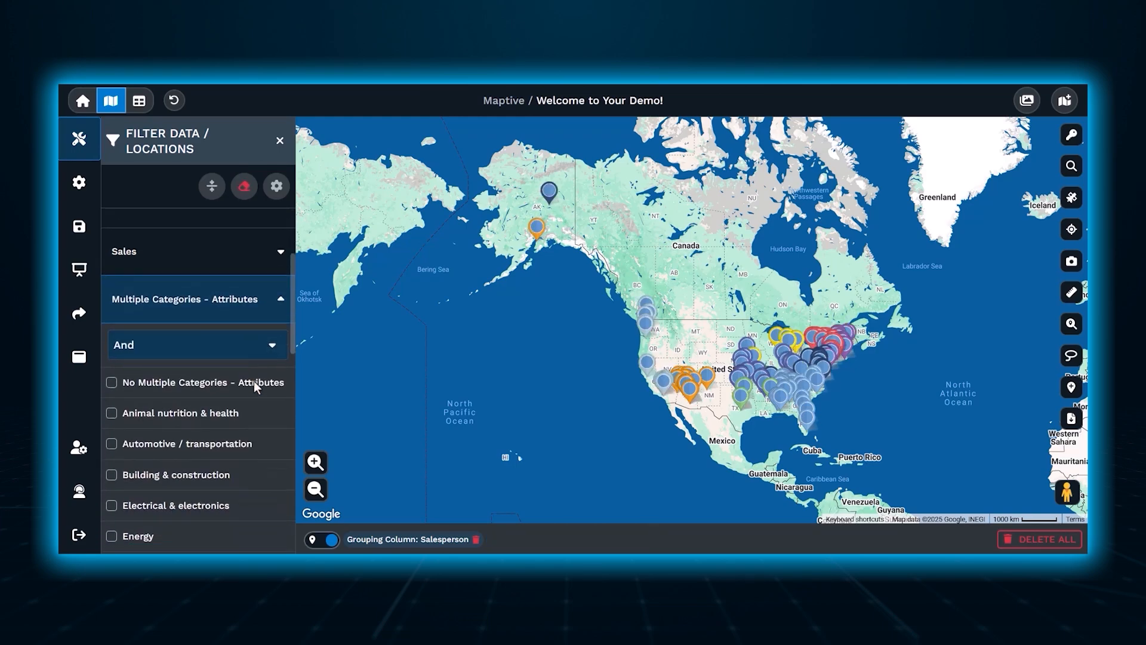
{"action": "scroll", "coordinate": [263, 348], "scroll_direction": "up", "scroll_amount": 1}
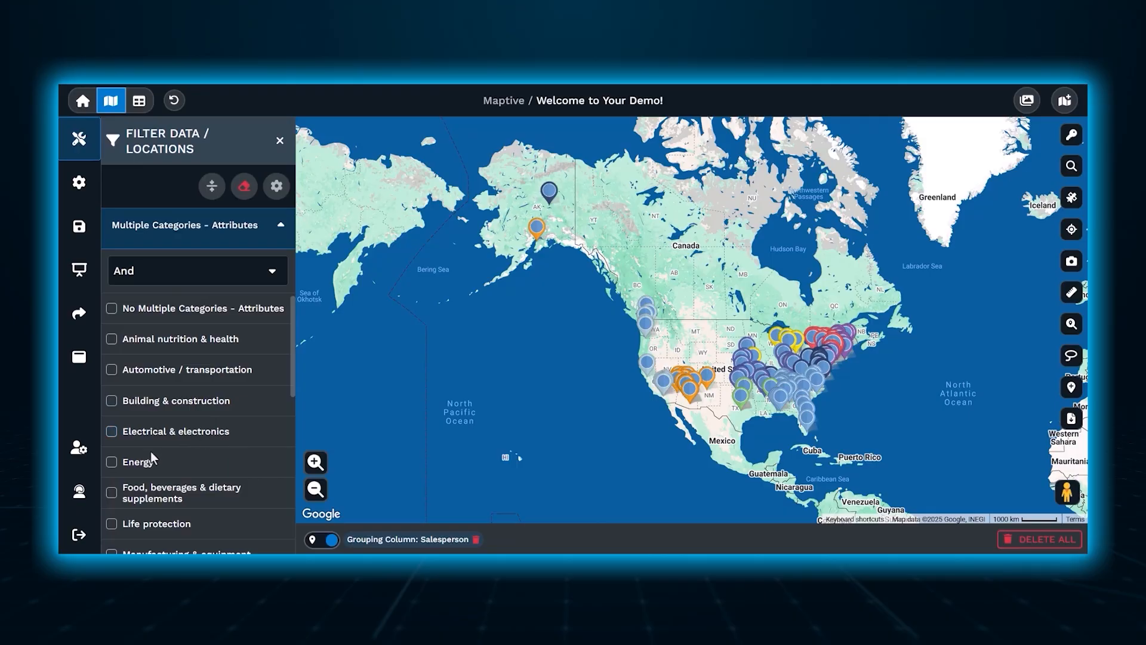
{"action": "left_click", "coordinate": [111, 463]}
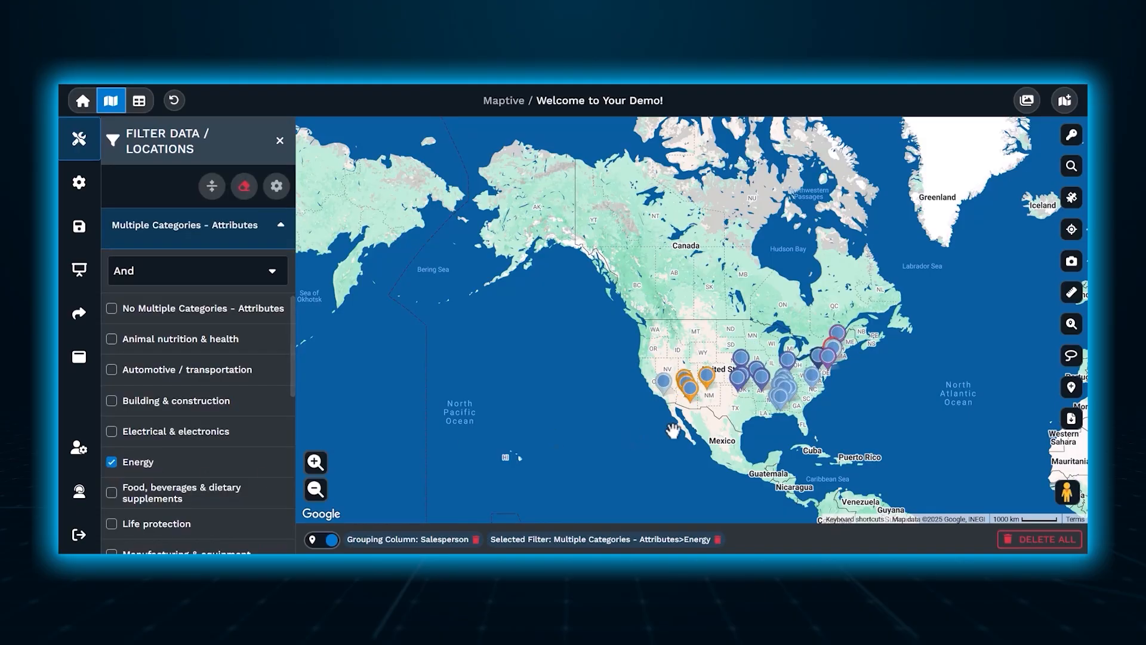
- Read through the details of the North Little Rock, Arkansas marker, including its category attributes, and close them
{"action": "left_click", "coordinate": [766, 387]}
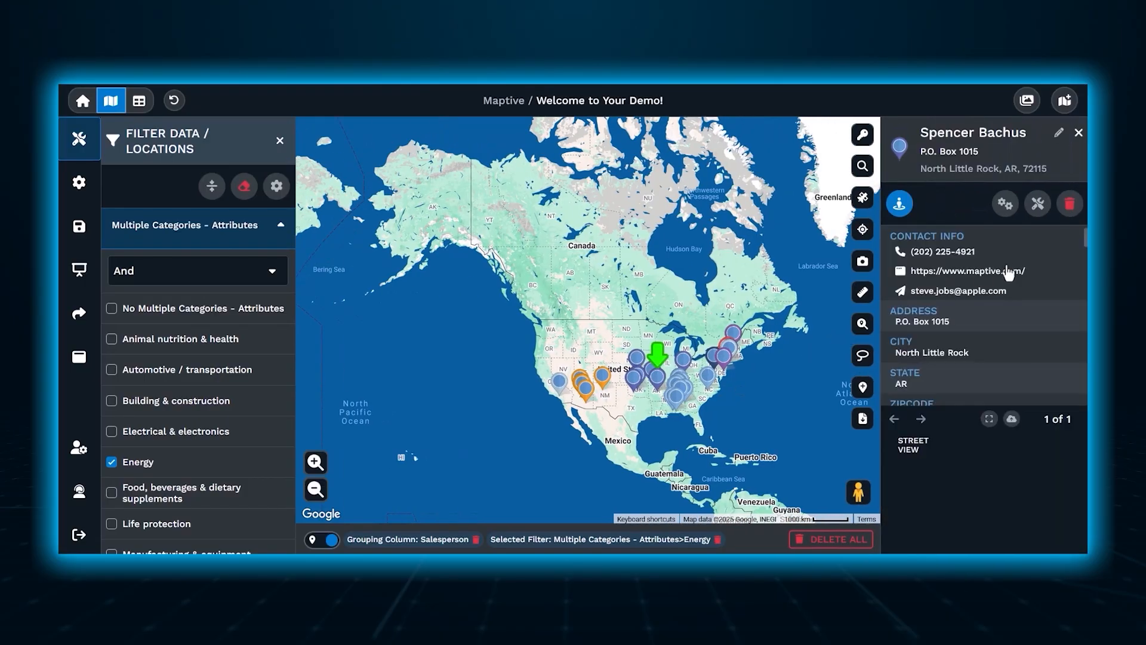
{"action": "scroll", "coordinate": [985, 316], "scroll_direction": "down", "scroll_amount": 6}
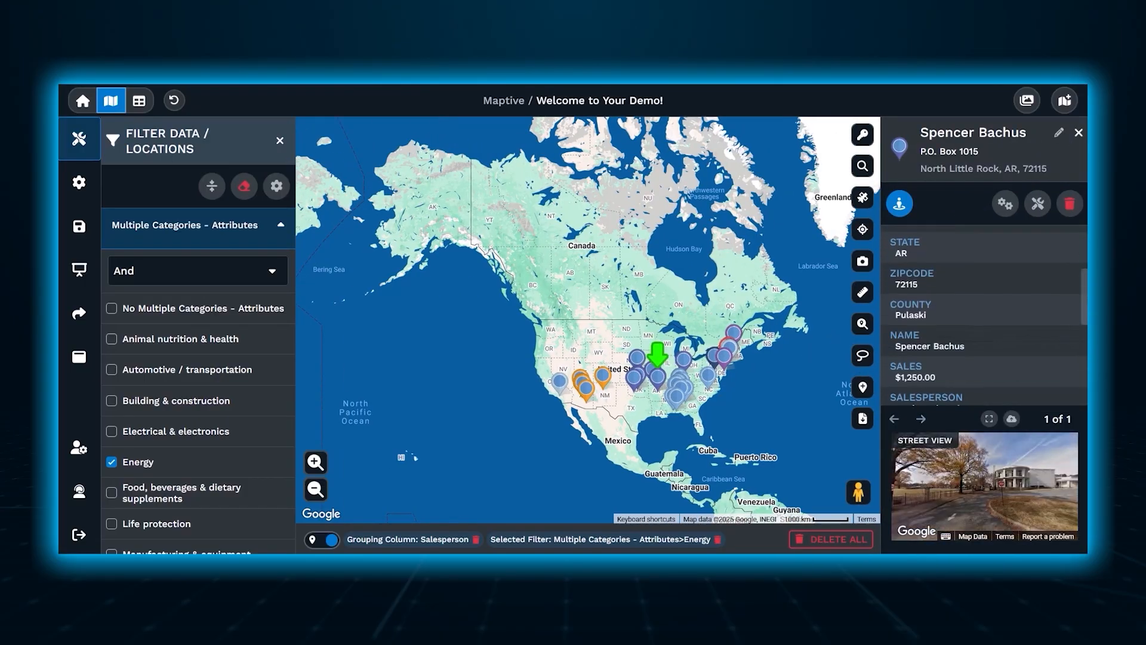
{"action": "scroll", "coordinate": [985, 315], "scroll_direction": "down", "scroll_amount": 3}
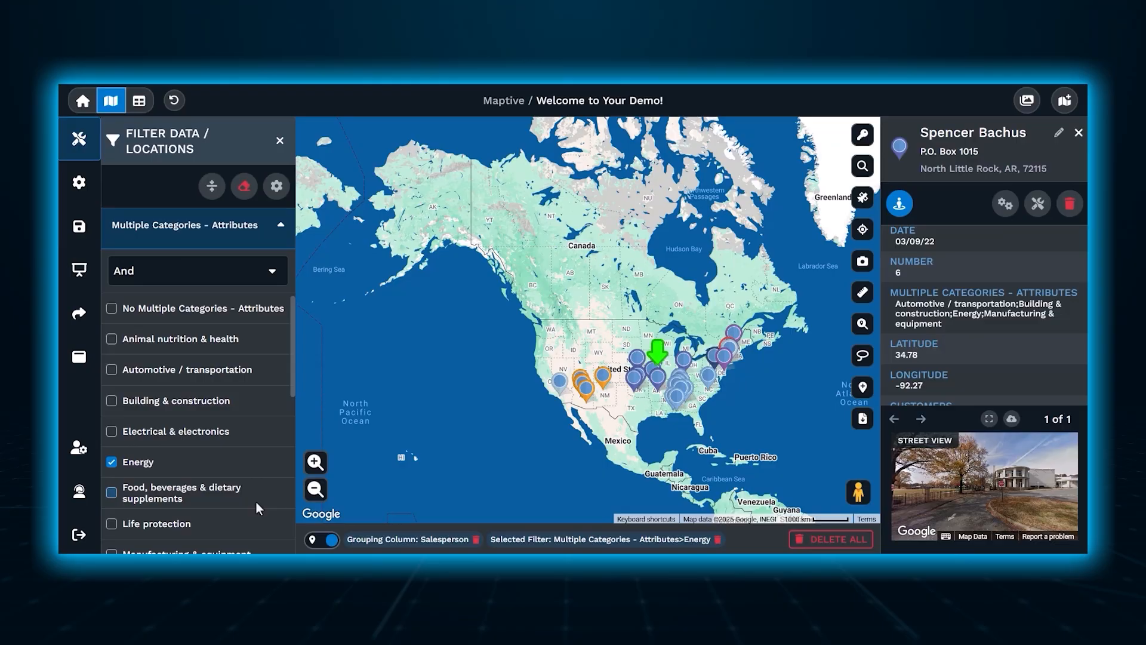
{"action": "left_click", "coordinate": [1078, 133]}
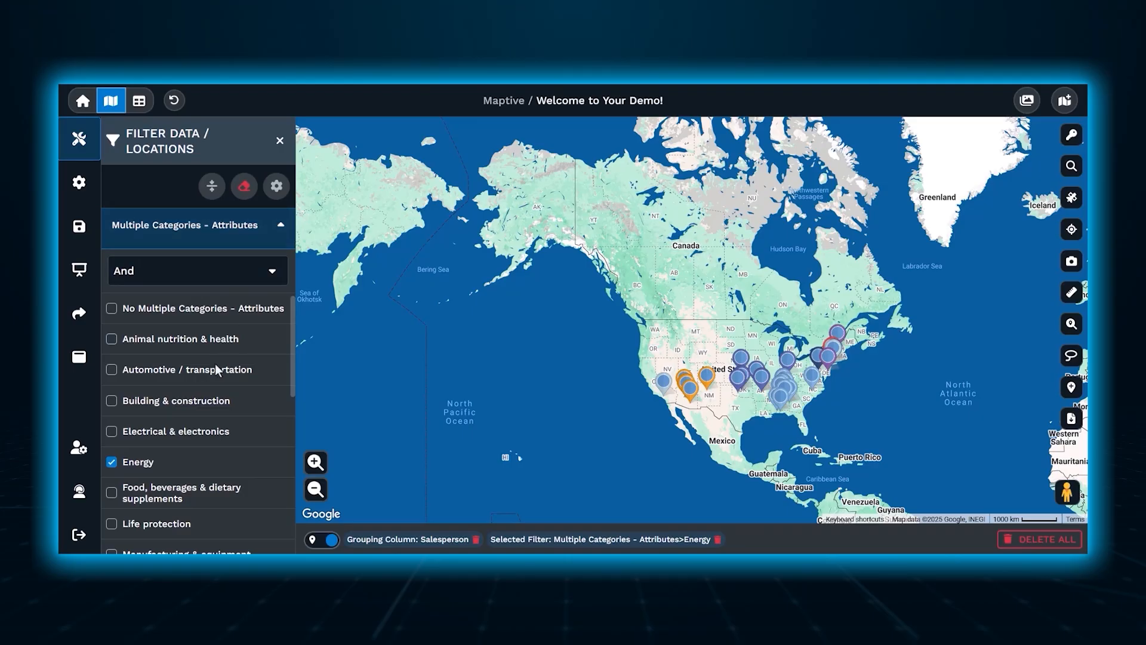
- Clear the Energy attribute filter and examine the options of the Date filter
{"action": "left_click", "coordinate": [111, 462]}
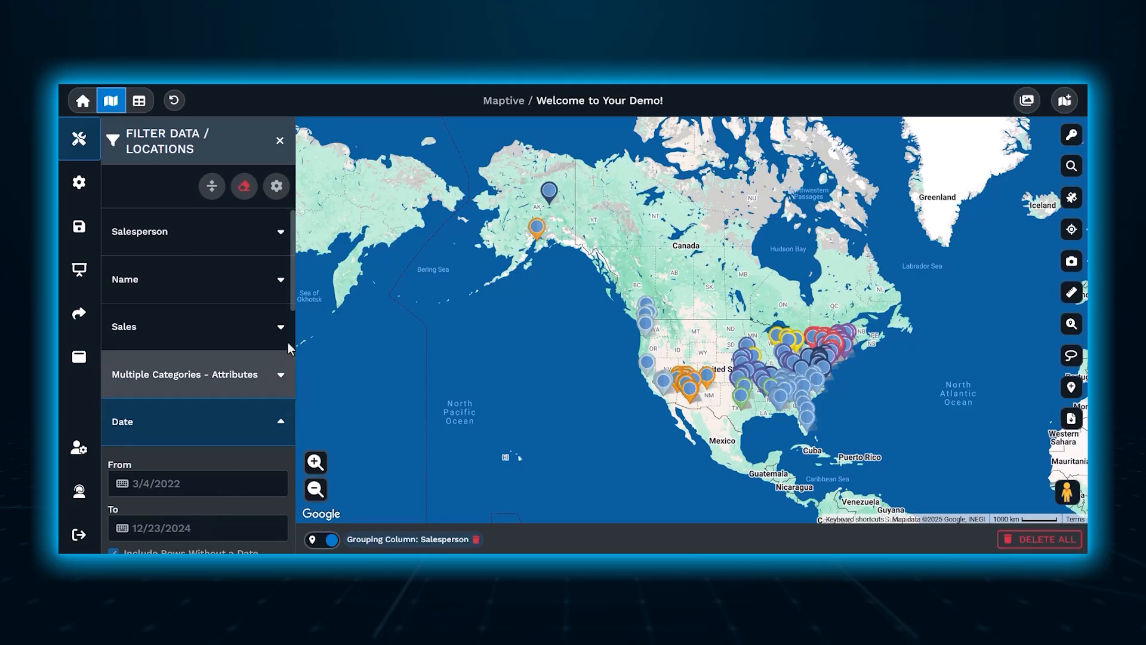
{"action": "left_click_drag", "start_coordinate": [292, 296], "coordinate": [293, 528]}
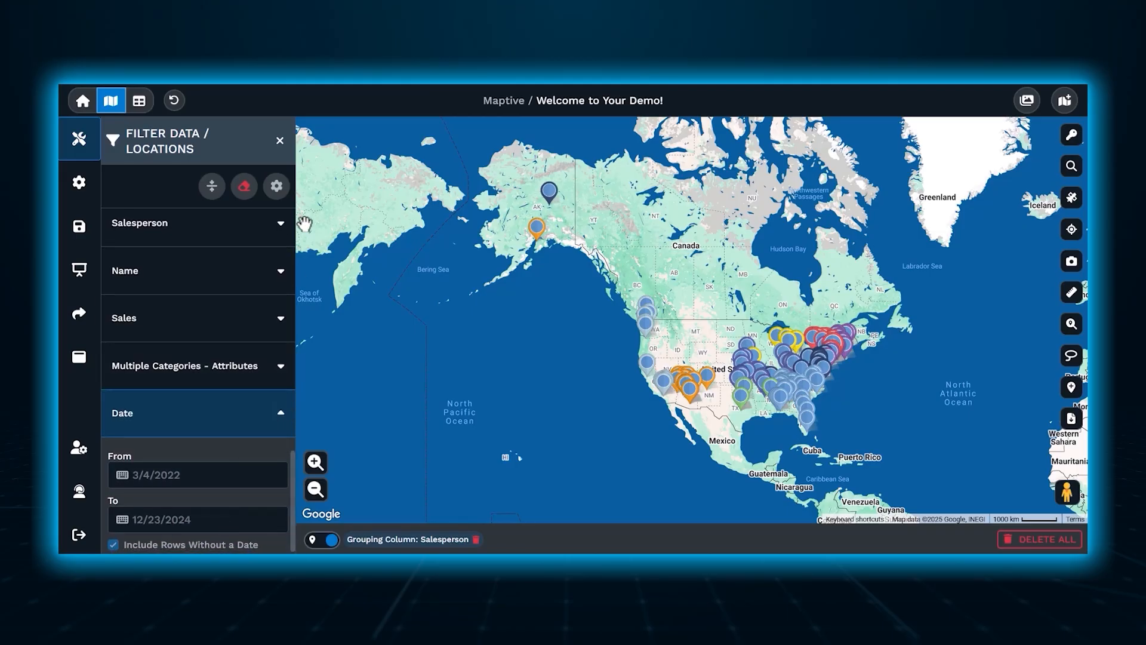
- Leave the data filters and open the Routing / Directions tool
{"action": "left_click", "coordinate": [162, 139]}
{"action": "left_click", "coordinate": [169, 234]}
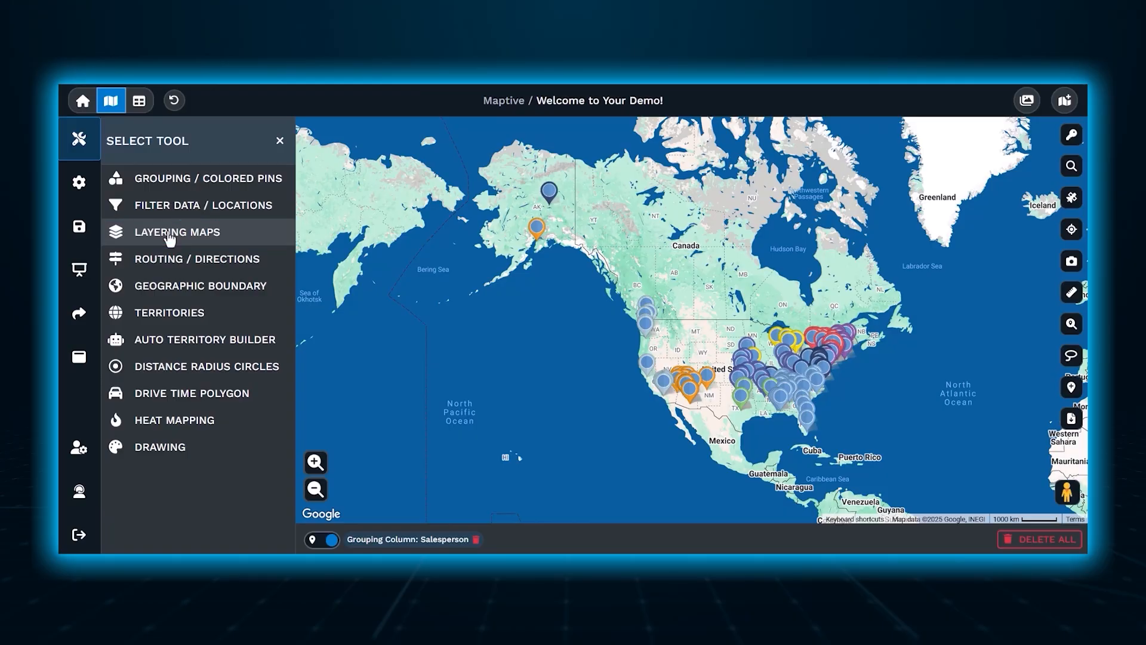
{"action": "left_click", "coordinate": [165, 259]}
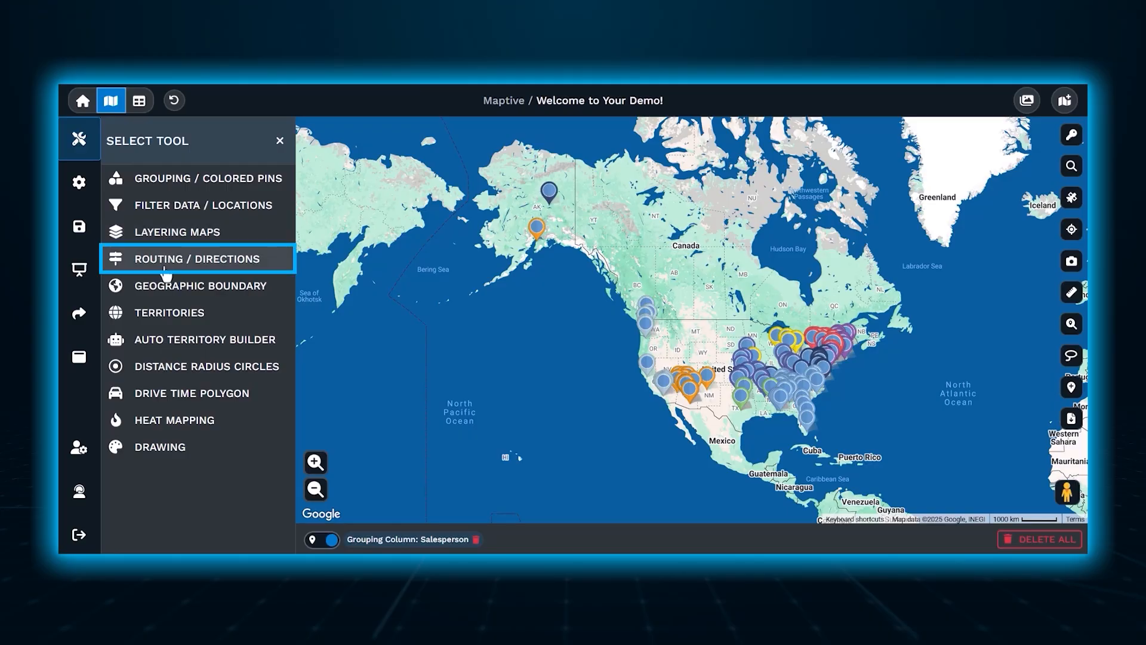
{"action": "left_click", "coordinate": [166, 272]}
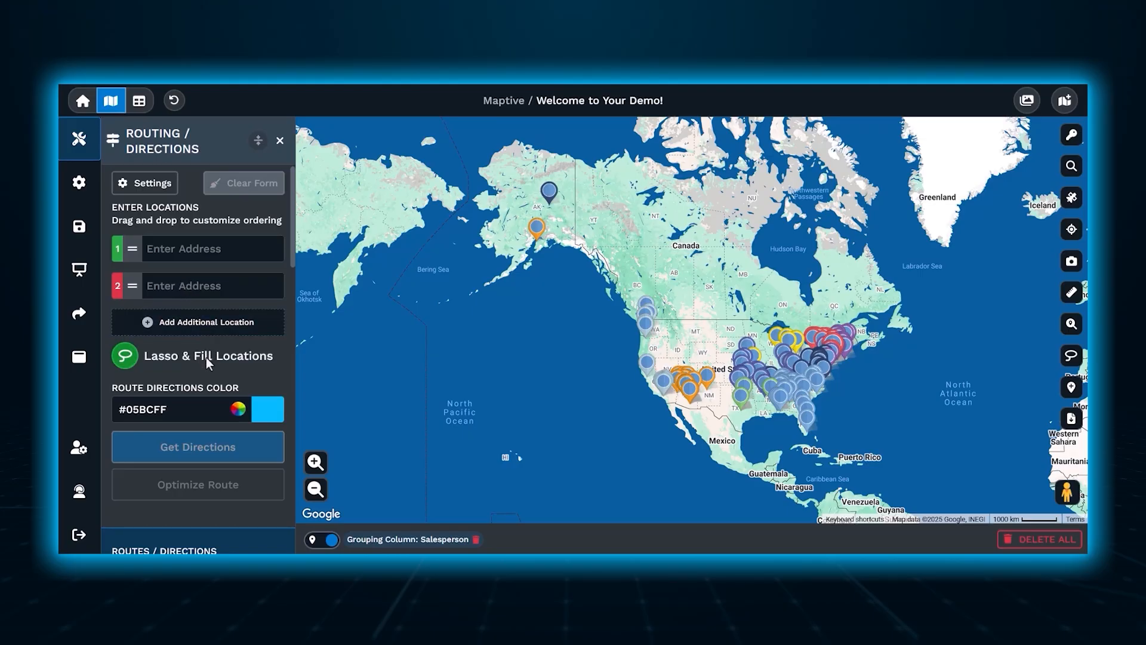
- Try adding the Berkeley, California marker to the route, remove it from the route locations and close its details
{"action": "left_click", "coordinate": [653, 375]}
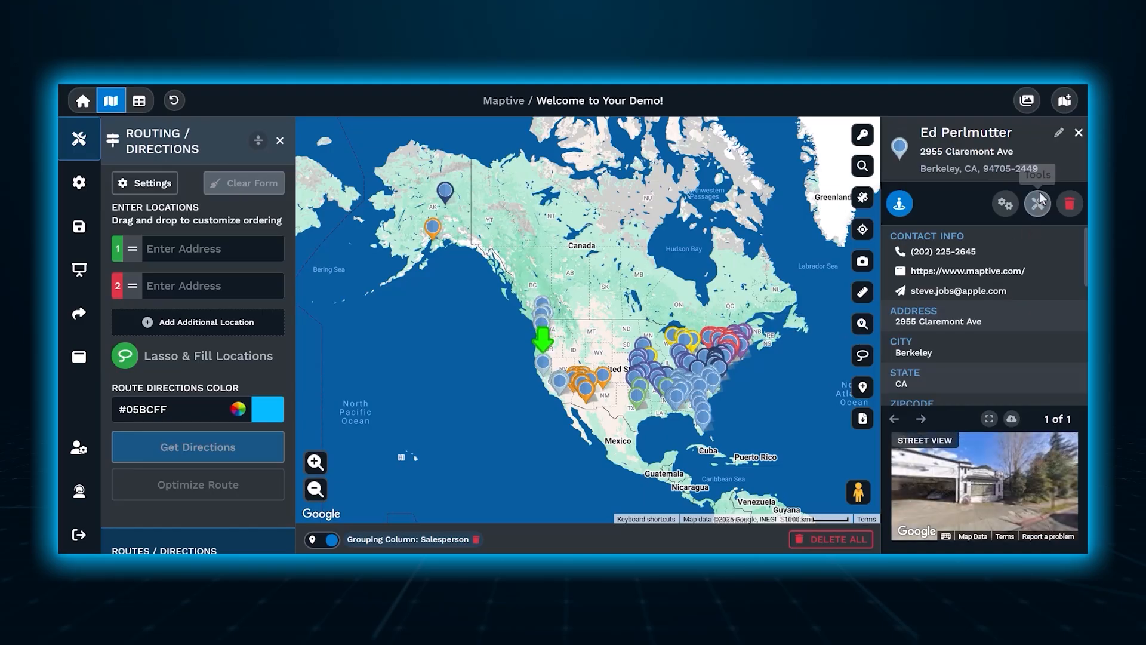
{"action": "left_click", "coordinate": [1038, 204]}
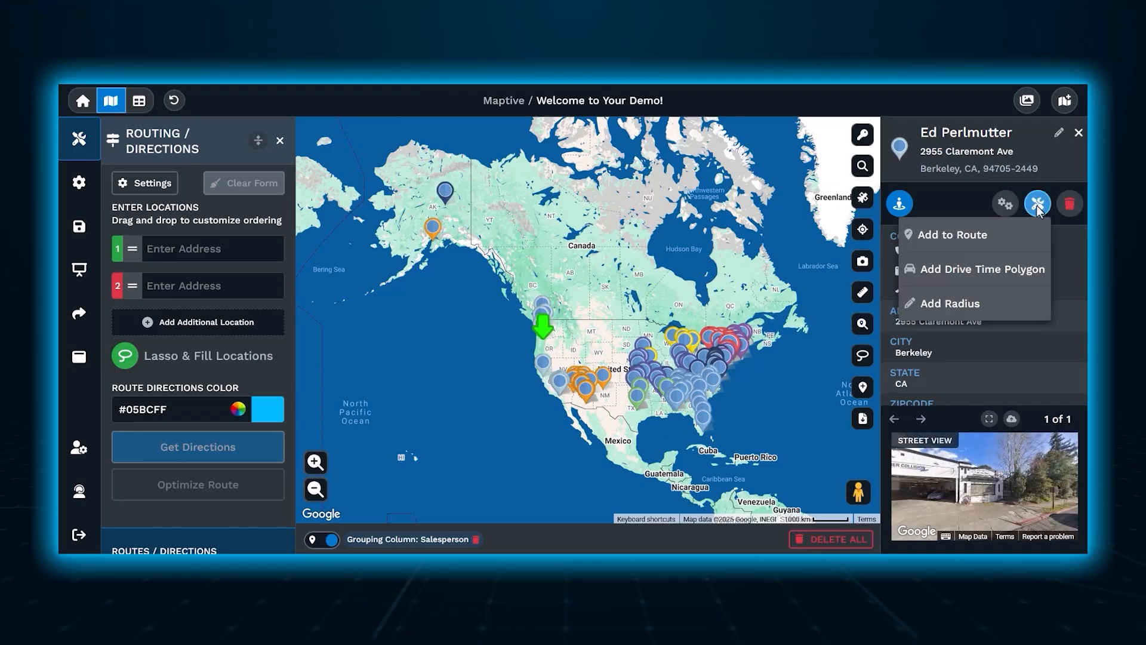
{"action": "left_click", "coordinate": [974, 239]}
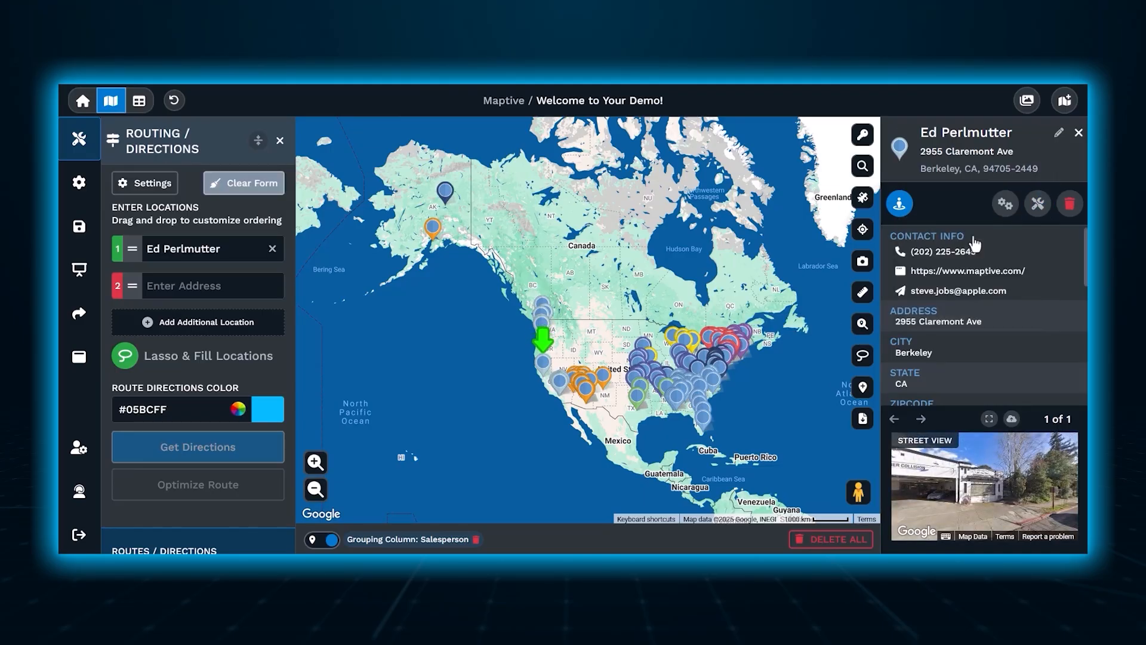
{"action": "left_click", "coordinate": [273, 248]}
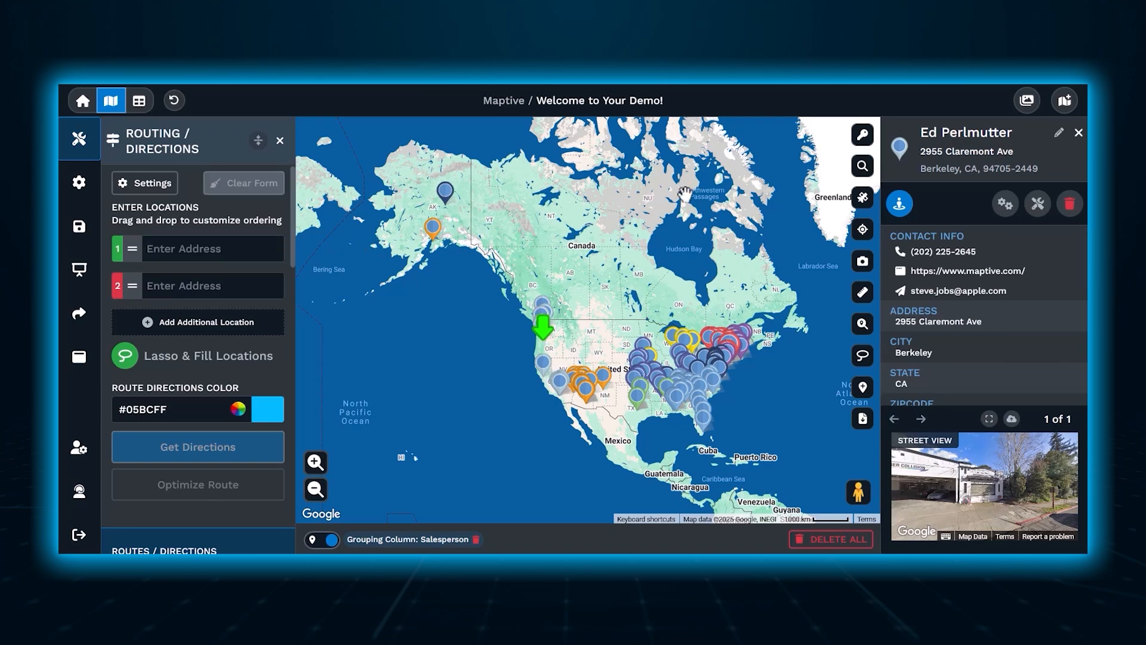
{"action": "left_click", "coordinate": [1078, 133]}
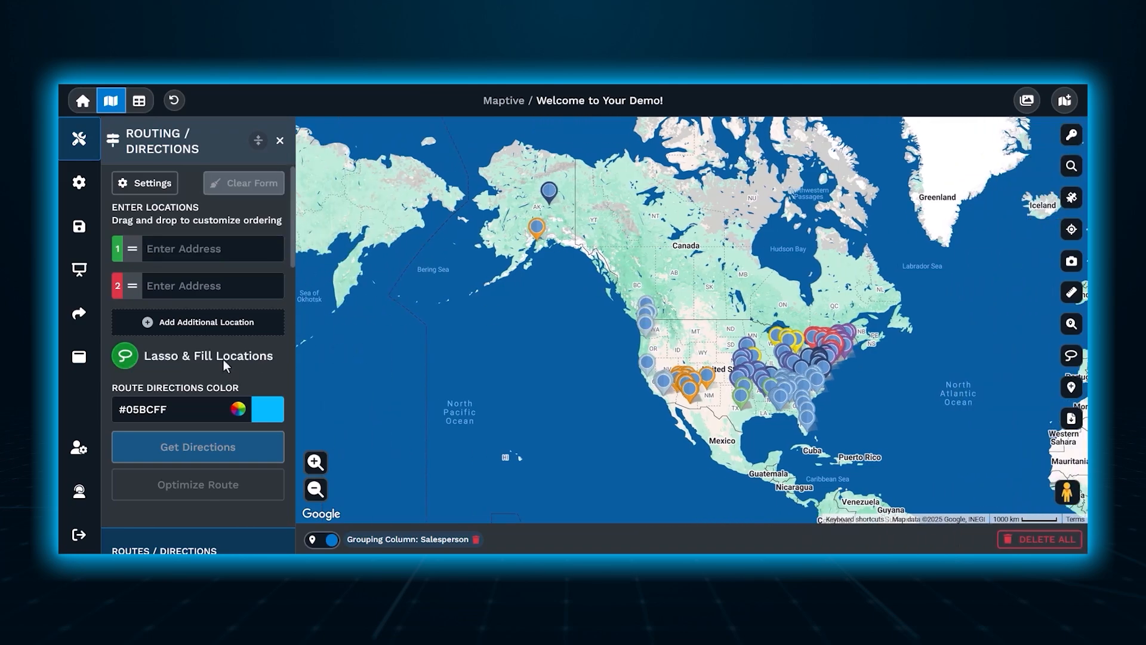
- Lasso the markers along the California coast to fill in the route locations
{"action": "left_click", "coordinate": [224, 360]}
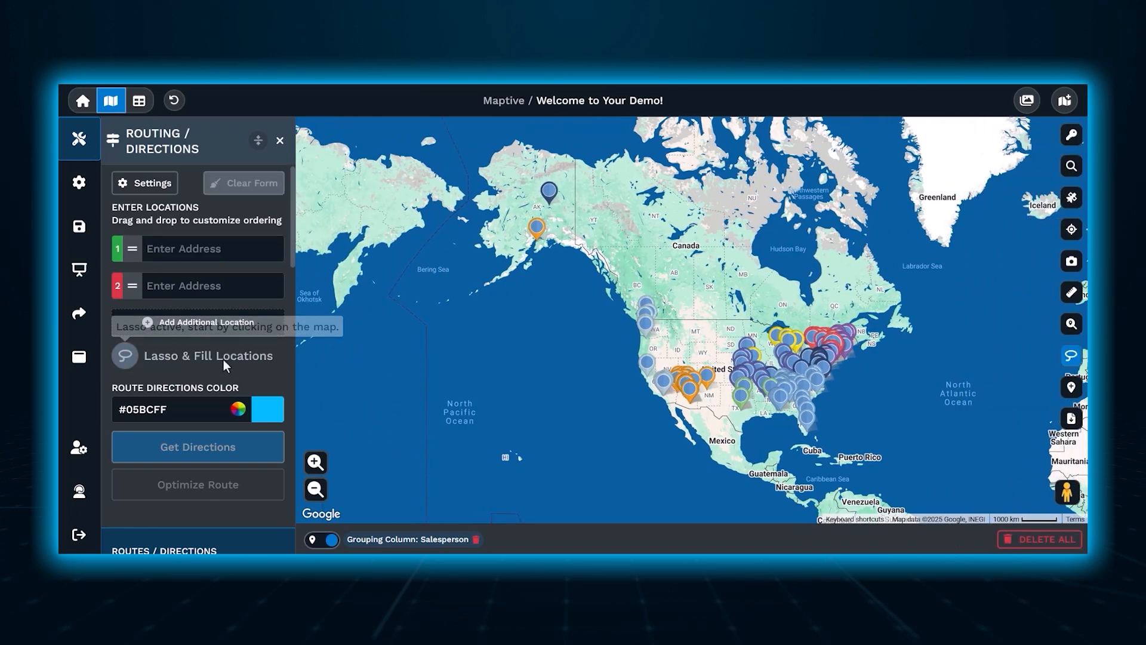
{"action": "left_click", "coordinate": [609, 360]}
{"action": "left_click", "coordinate": [660, 344]}
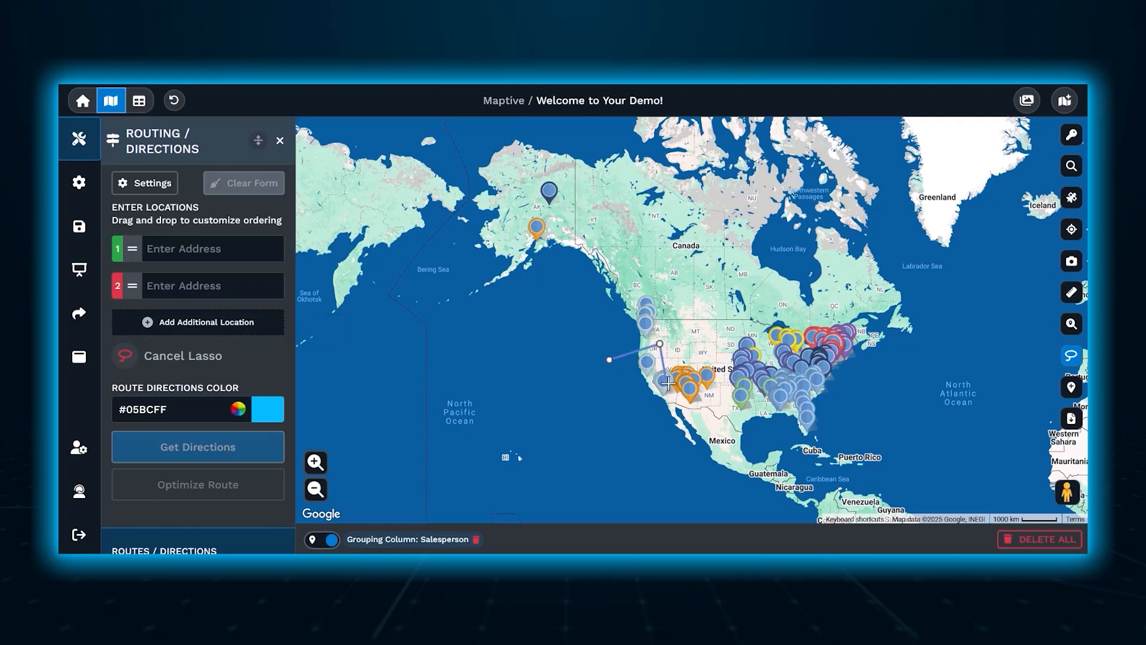
{"action": "left_click", "coordinate": [677, 403]}
{"action": "left_click", "coordinate": [639, 419]}
{"action": "left_click", "coordinate": [609, 361]}
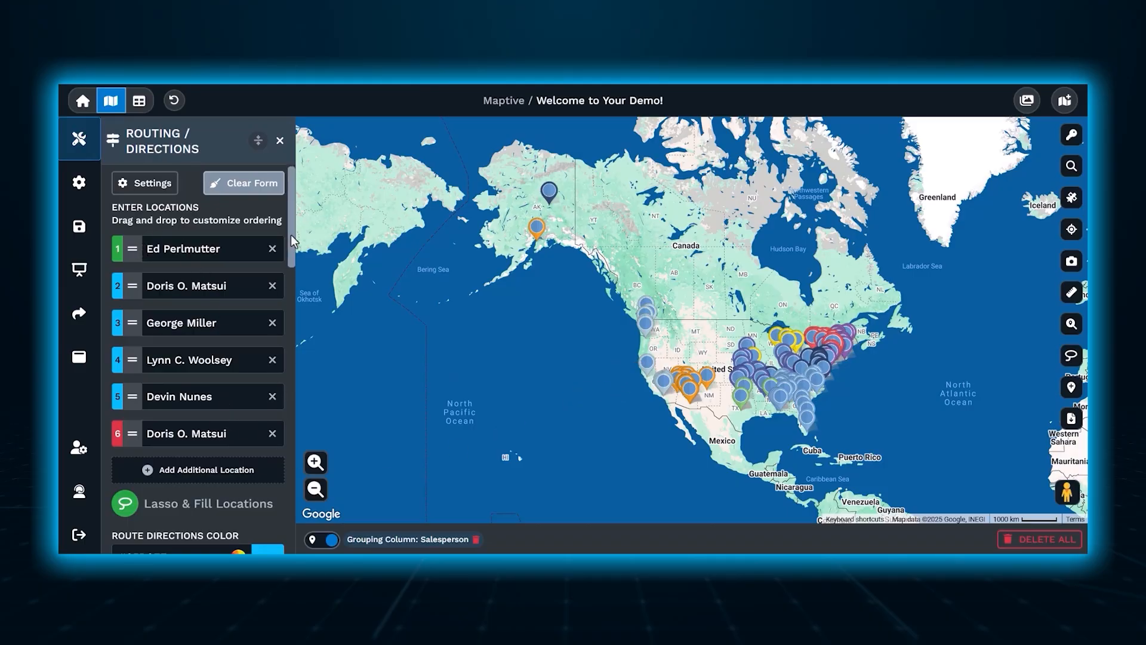
- Move the fifth route location below the sixth and add the Berkeley, California marker to the route as the final stop
{"action": "left_click_drag", "start_coordinate": [291, 234], "coordinate": [290, 255]}
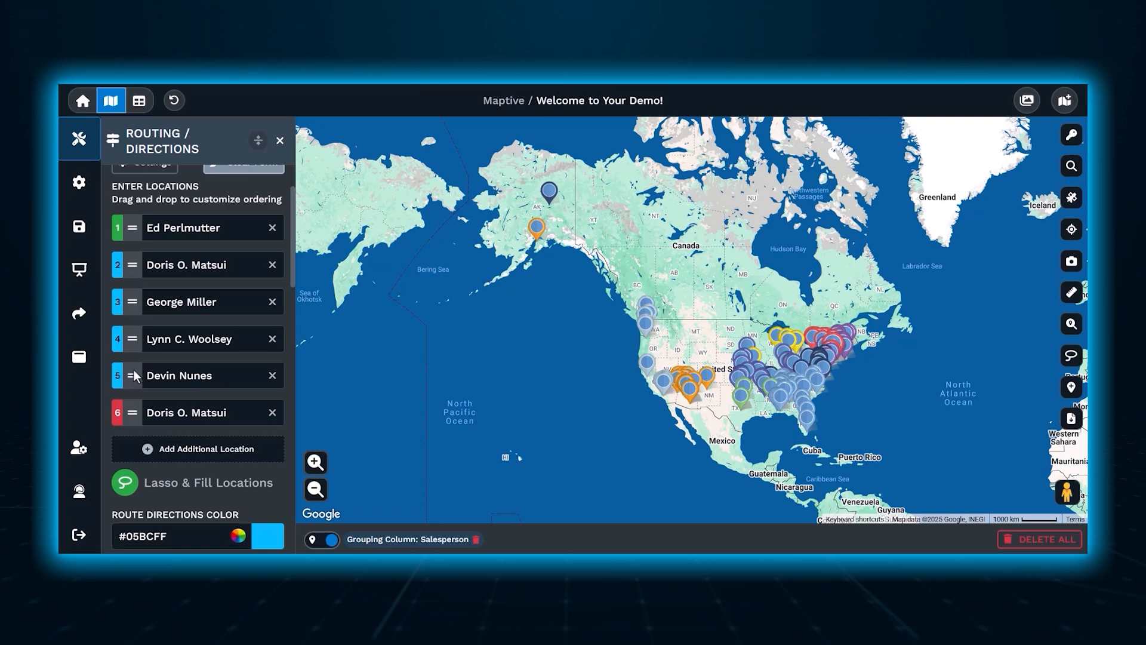
{"action": "left_click_drag", "start_coordinate": [133, 371], "coordinate": [138, 431]}
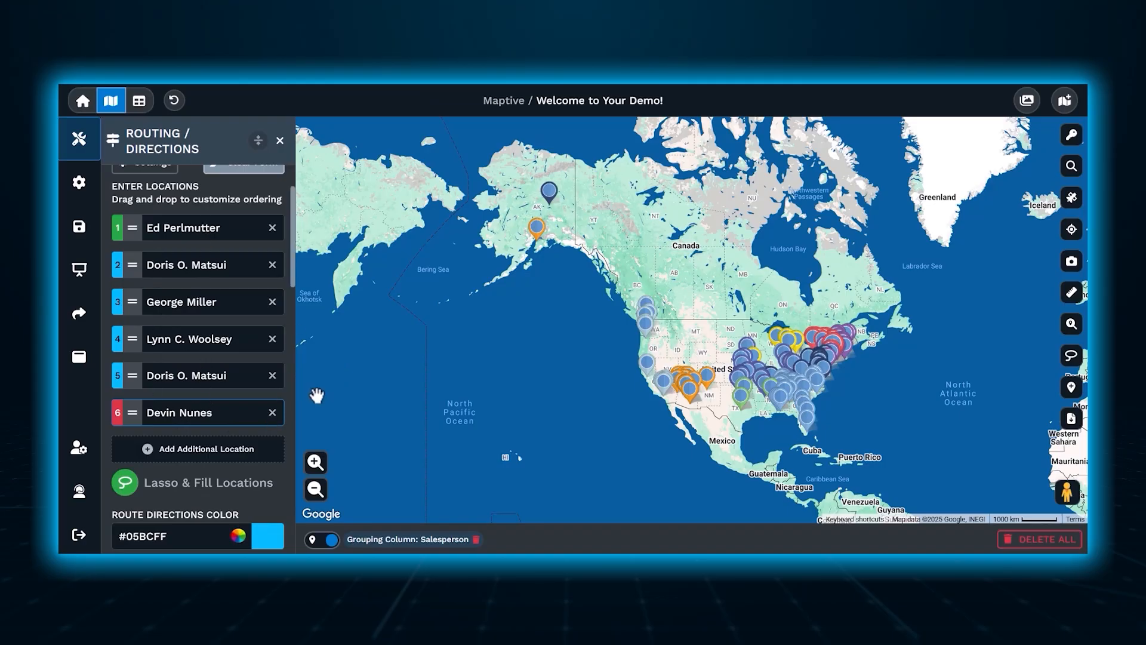
{"action": "left_click", "coordinate": [646, 368]}
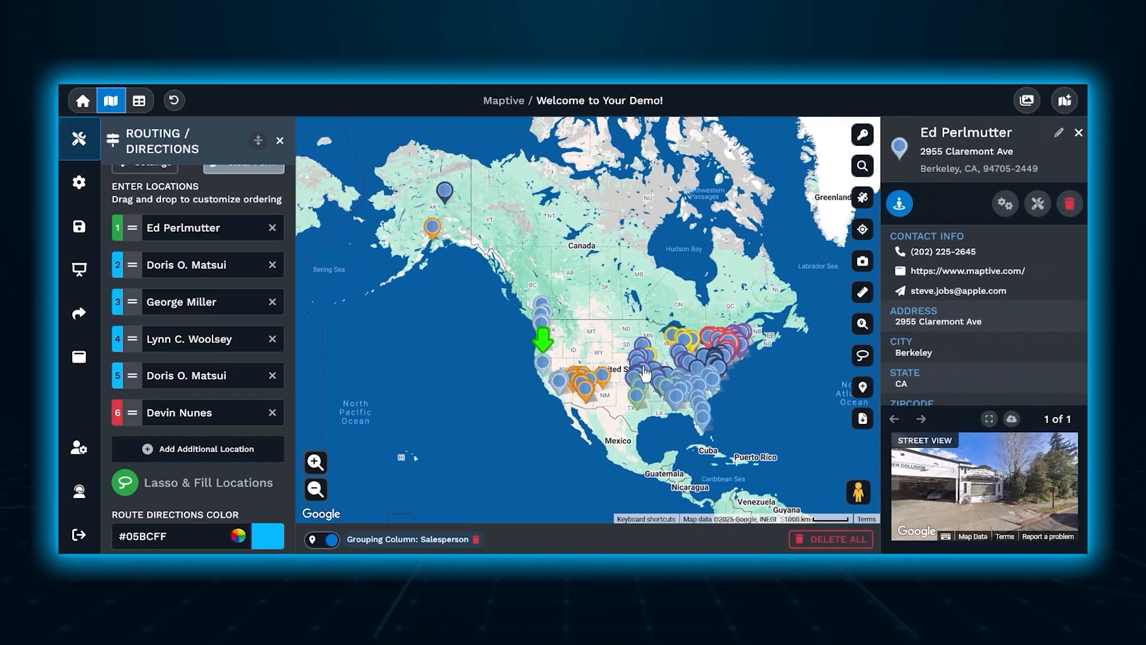
{"action": "left_click", "coordinate": [1037, 206]}
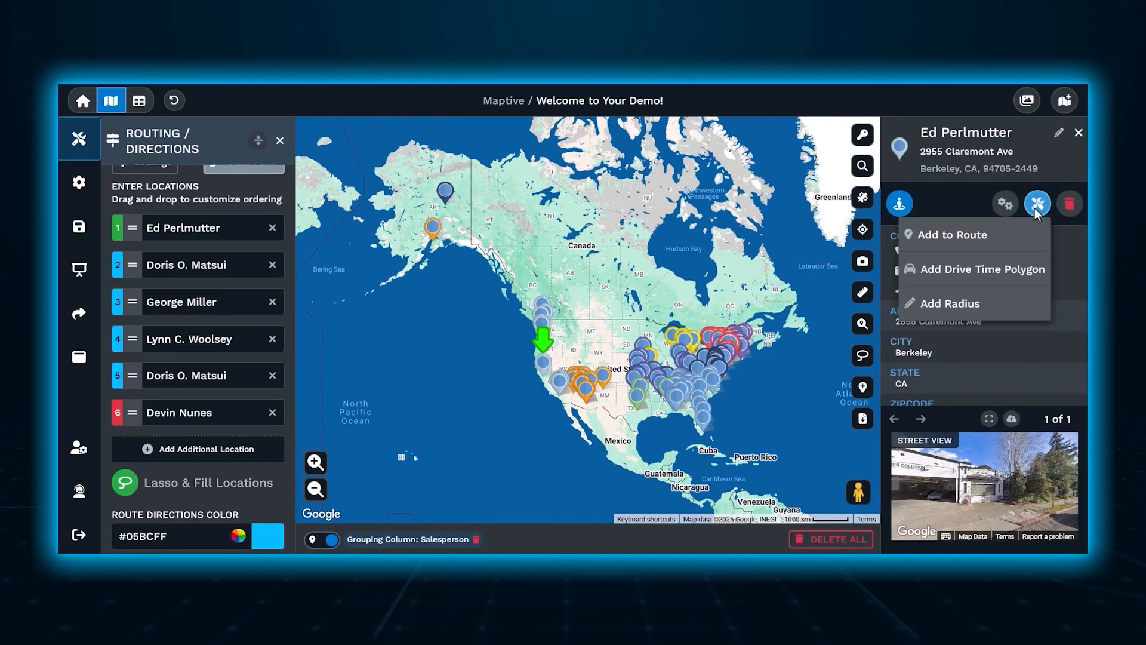
{"action": "left_click", "coordinate": [992, 247]}
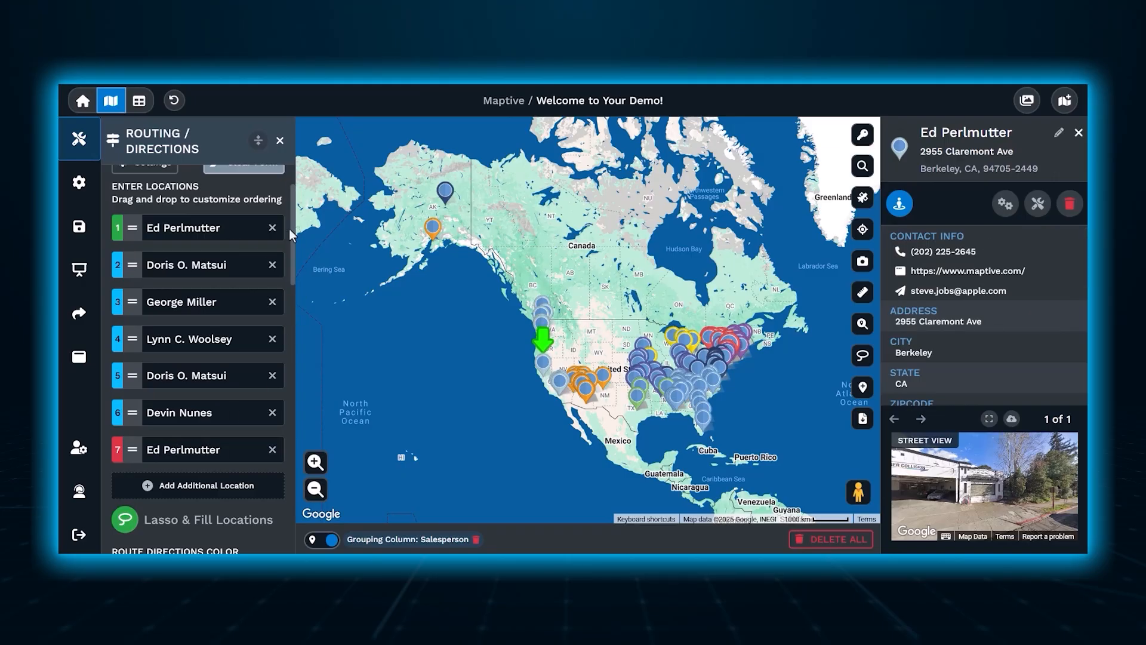
- Get directions for the listed locations to draw the route on the map, and close the Berkeley marker's details
{"action": "scroll", "coordinate": [288, 267], "scroll_direction": "down", "scroll_amount": 4}
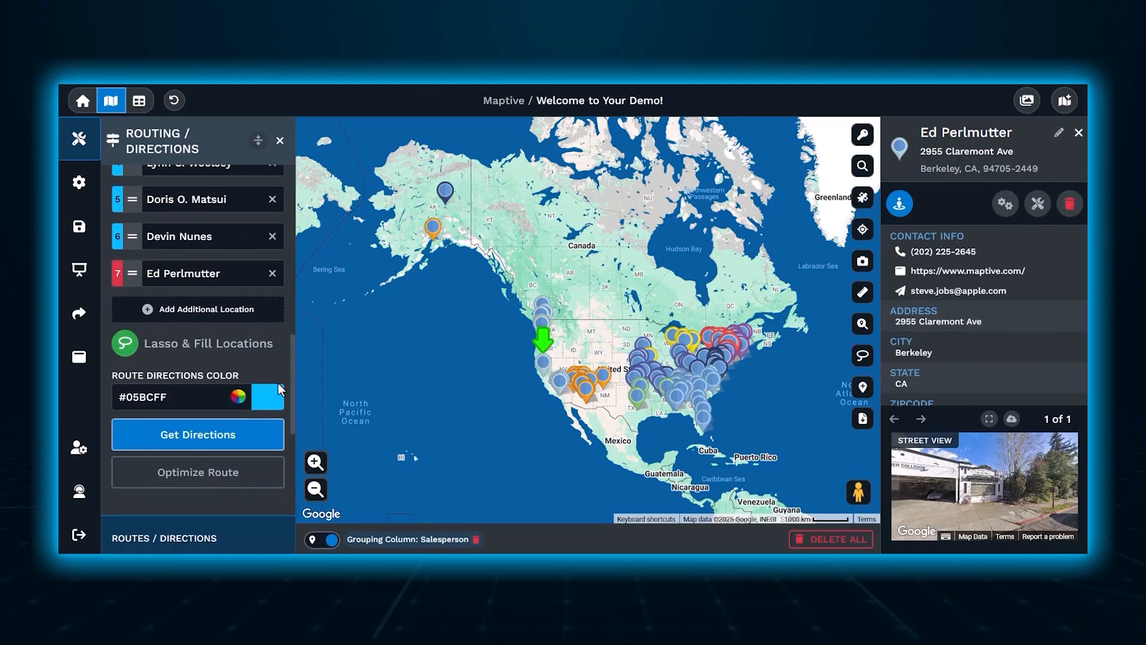
{"action": "left_click", "coordinate": [224, 459]}
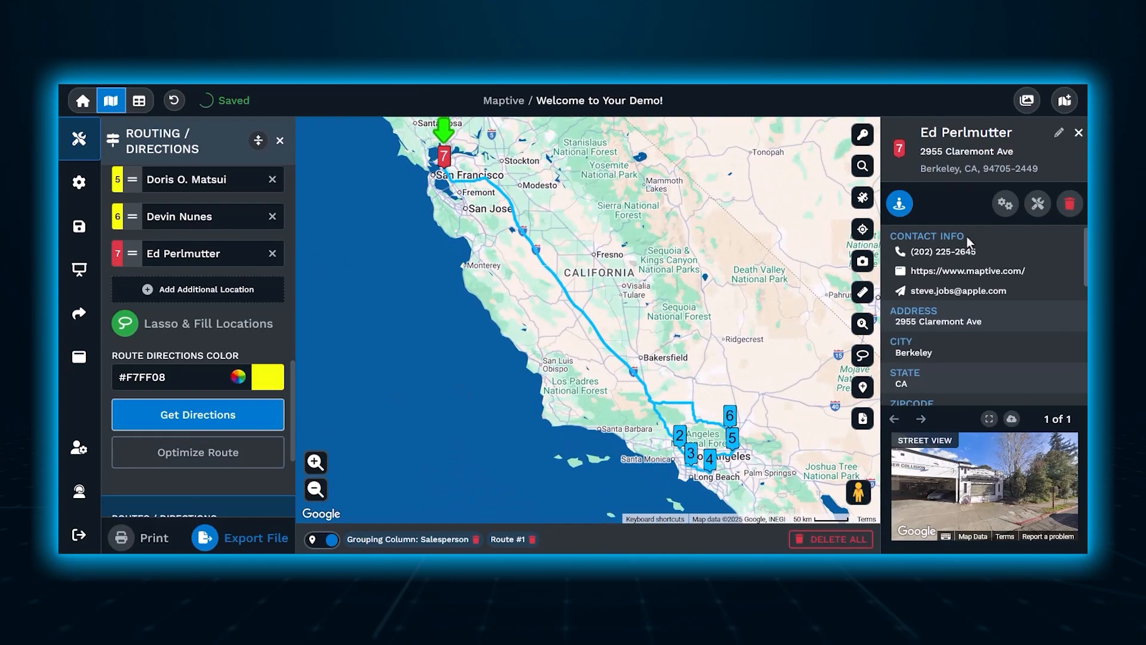
{"action": "left_click", "coordinate": [1078, 133]}
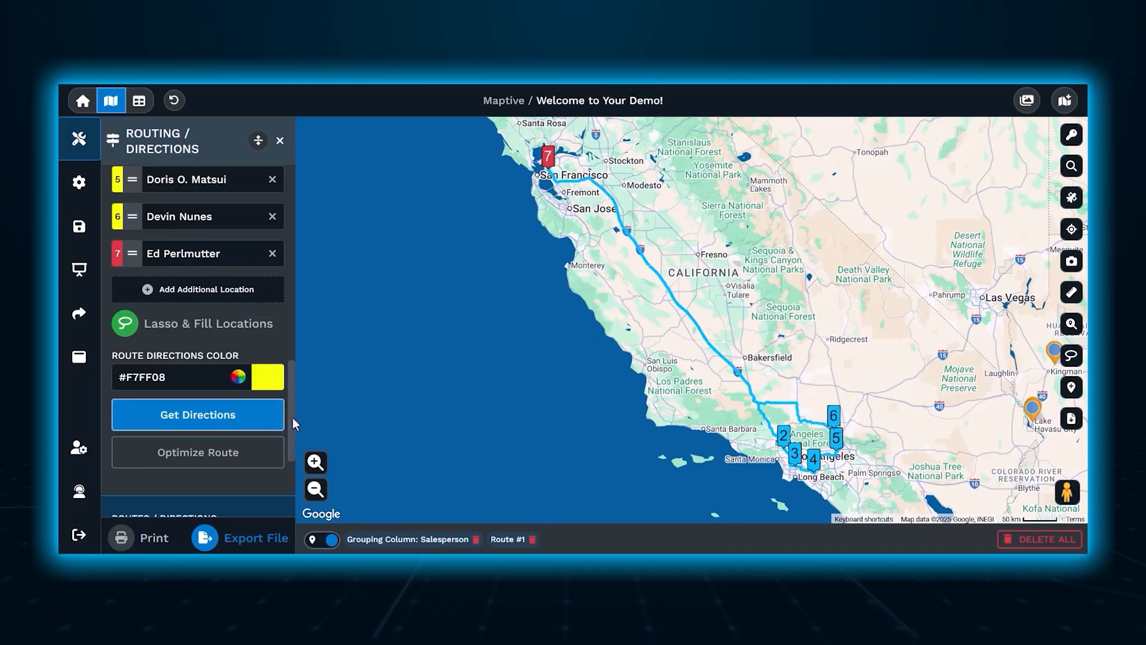
- Expand the Route #1 entry and read through its turn-by-turn directions
{"action": "left_click_drag", "start_coordinate": [292, 417], "coordinate": [280, 504]}
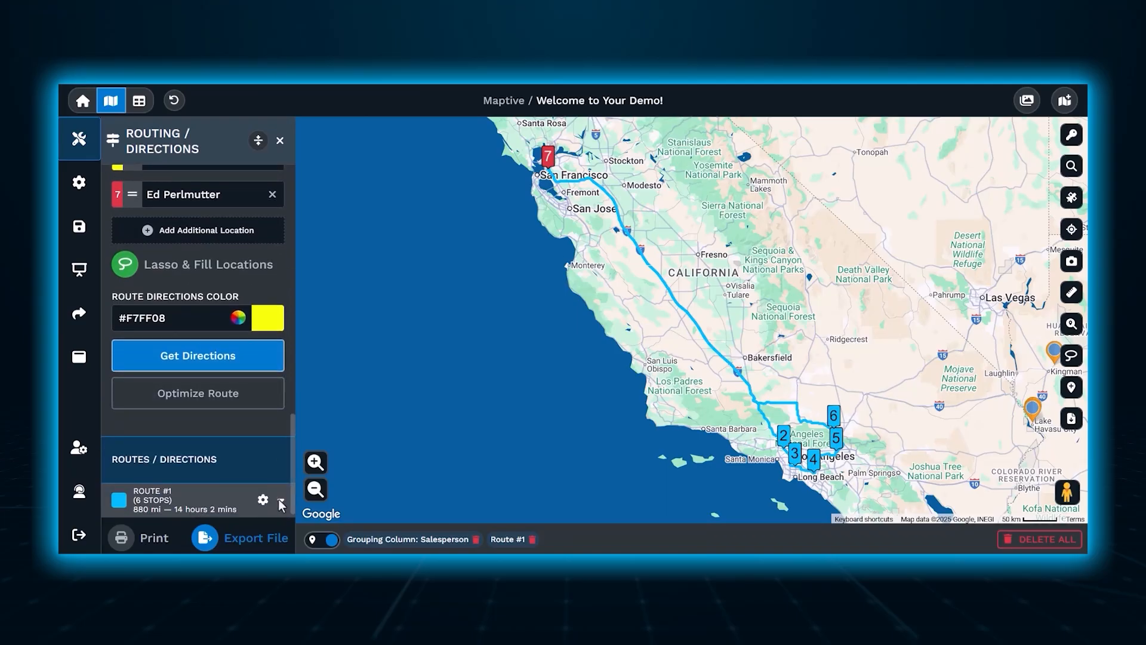
{"action": "left_click", "coordinate": [280, 501]}
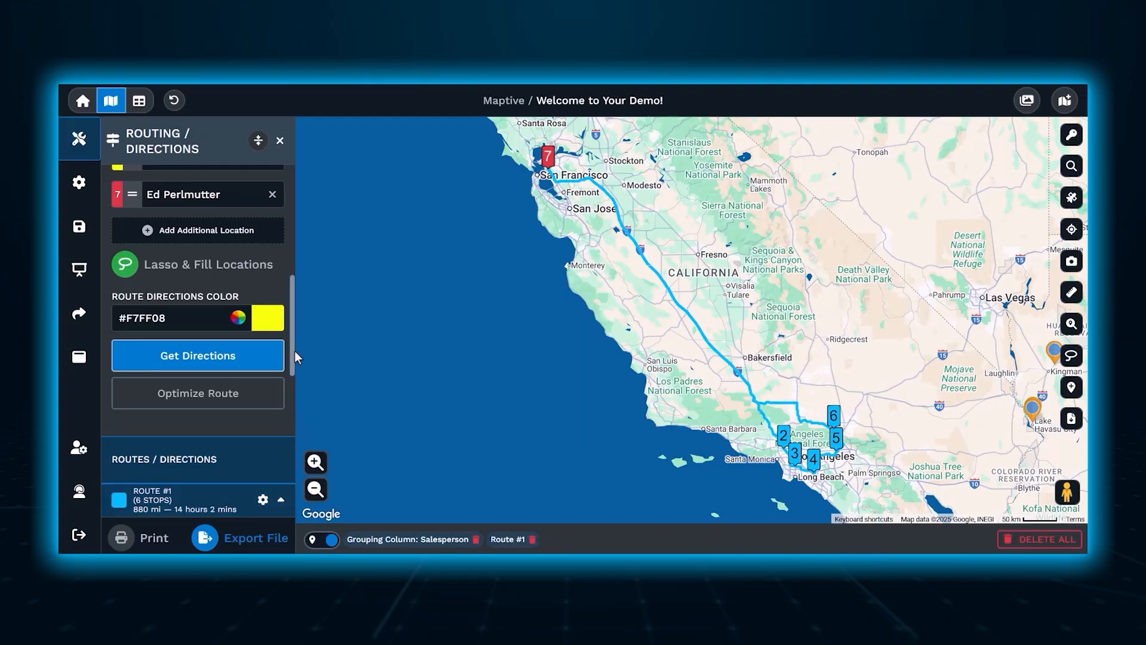
{"action": "left_click_drag", "start_coordinate": [291, 345], "coordinate": [284, 480]}
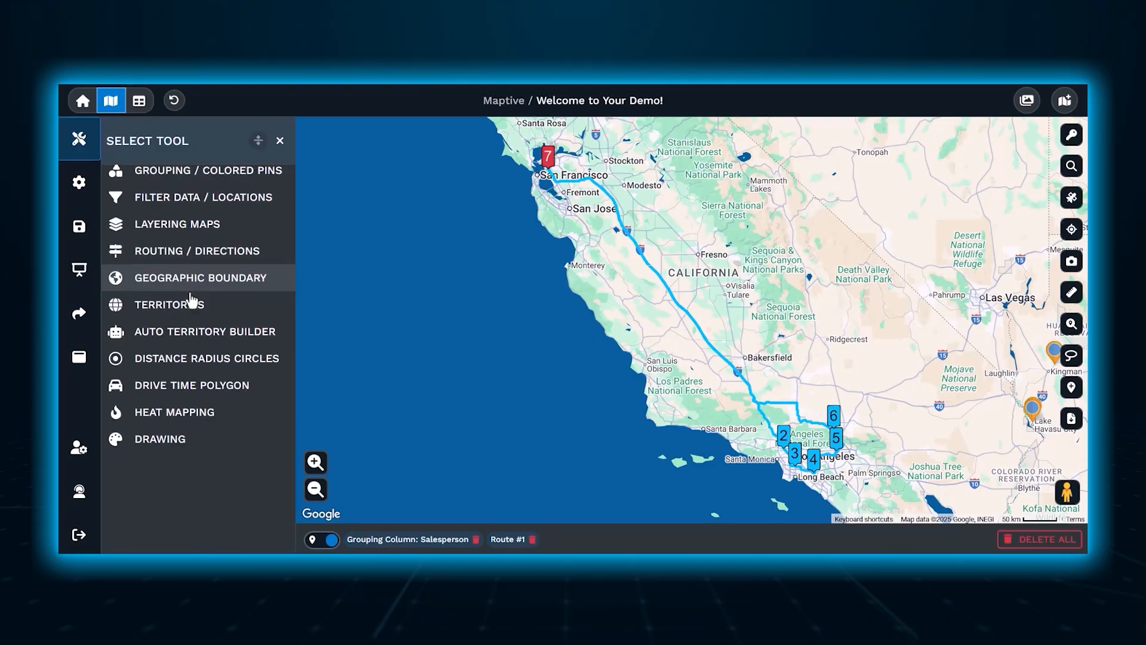
- Open the Boundary / Territory tool and load the US Counties geographic boundary with No Fill
{"action": "left_click", "coordinate": [192, 301]}
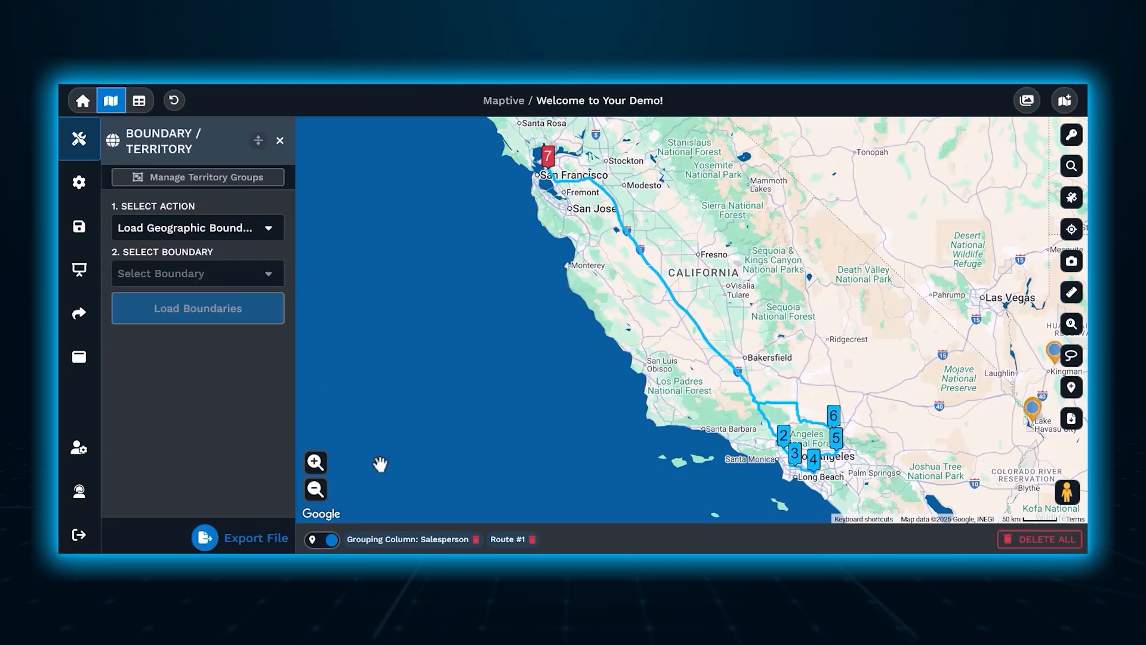
{"action": "left_click", "coordinate": [259, 275]}
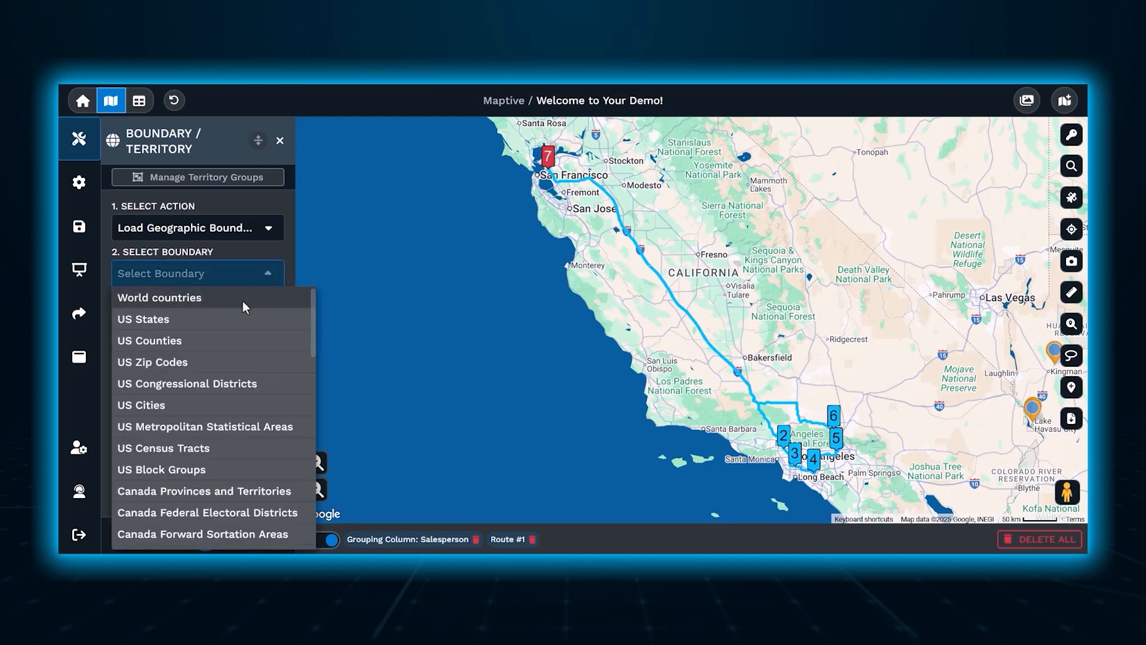
{"action": "left_click", "coordinate": [238, 339]}
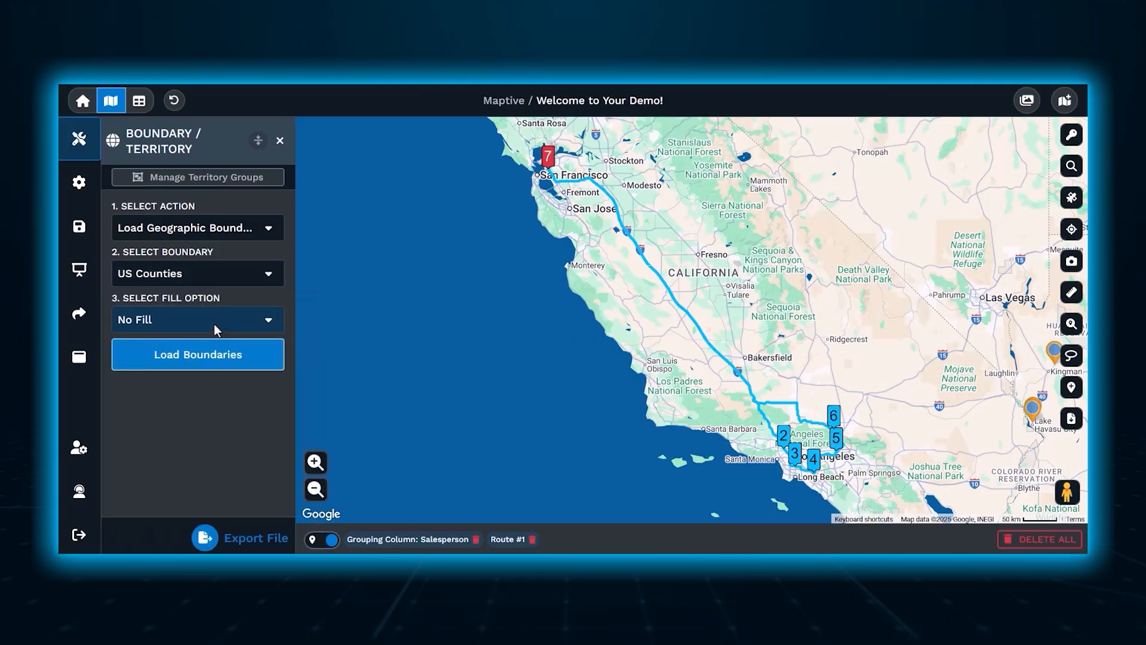
{"action": "left_click", "coordinate": [213, 356]}
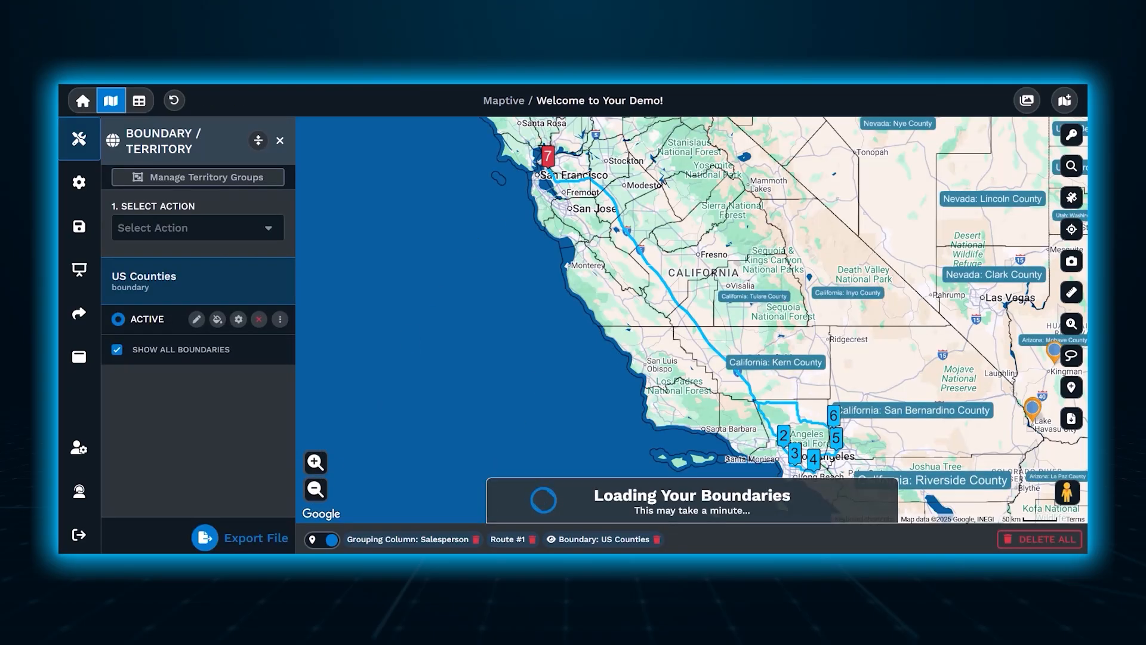
- Delete Route #1, examine the county boundaries across the western and central United States, and remove the US Counties boundary
{"action": "left_click", "coordinate": [533, 539]}
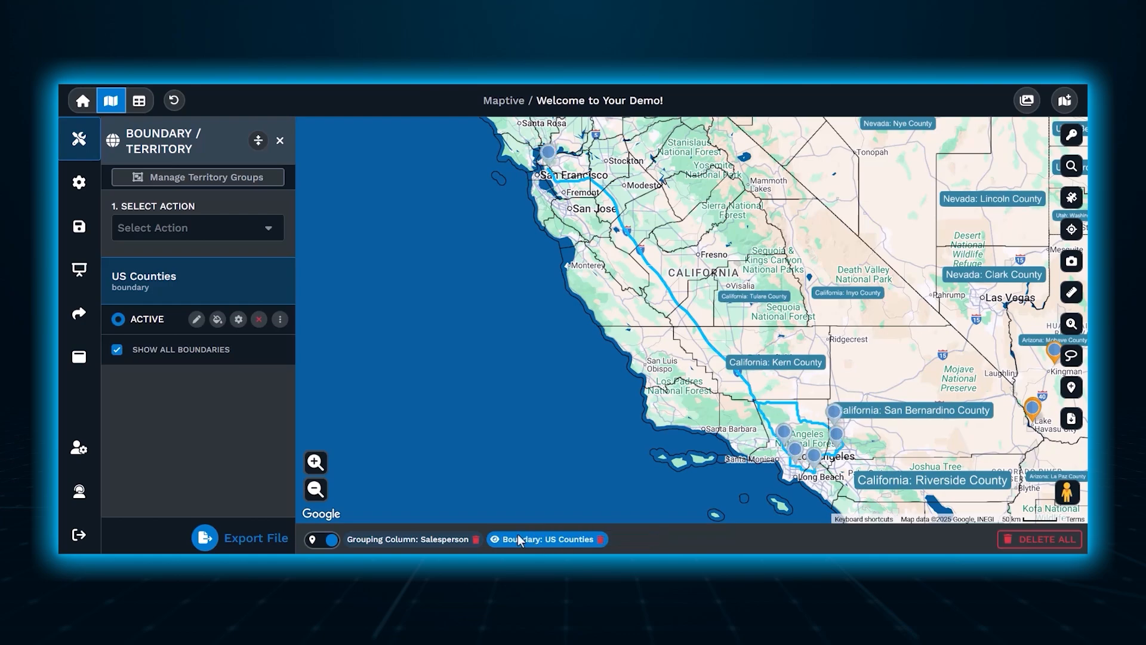
{"action": "left_click_drag", "start_coordinate": [528, 420], "coordinate": [436, 418]}
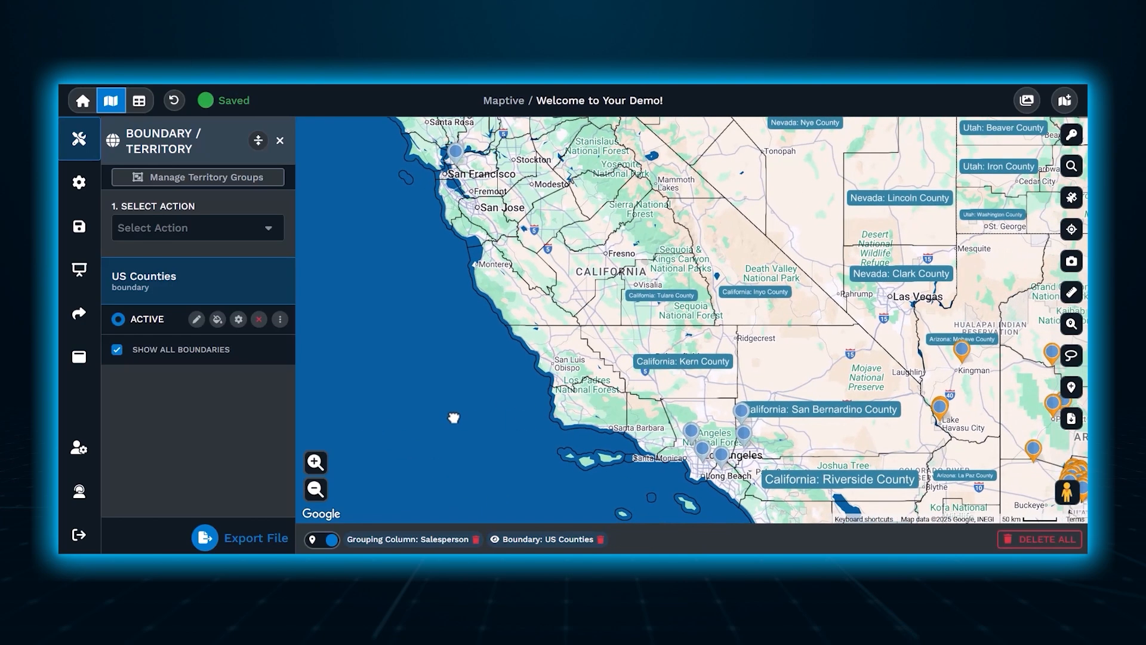
{"action": "left_click", "coordinate": [306, 496]}
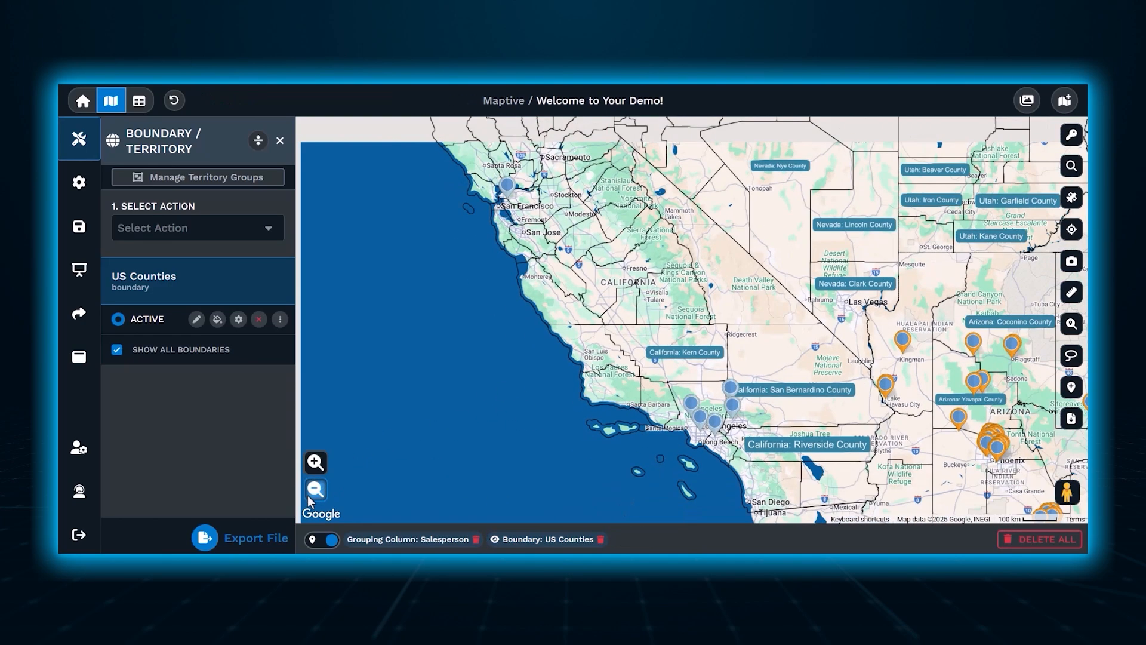
{"action": "left_click", "coordinate": [307, 496]}
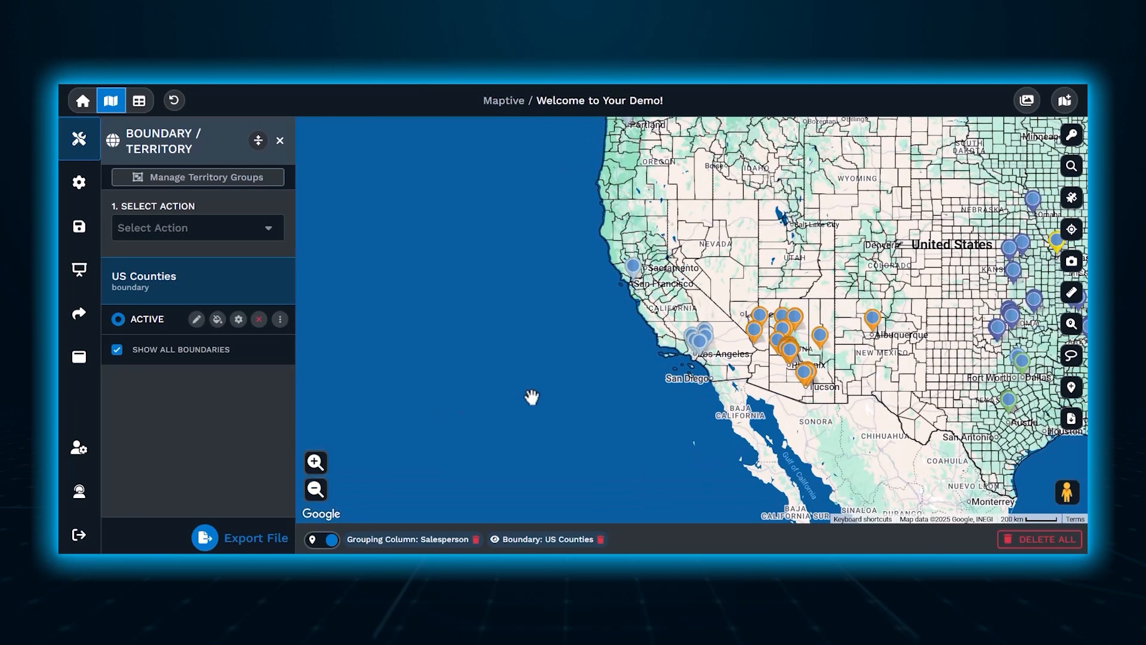
{"action": "left_click_drag", "start_coordinate": [563, 384], "coordinate": [385, 403]}
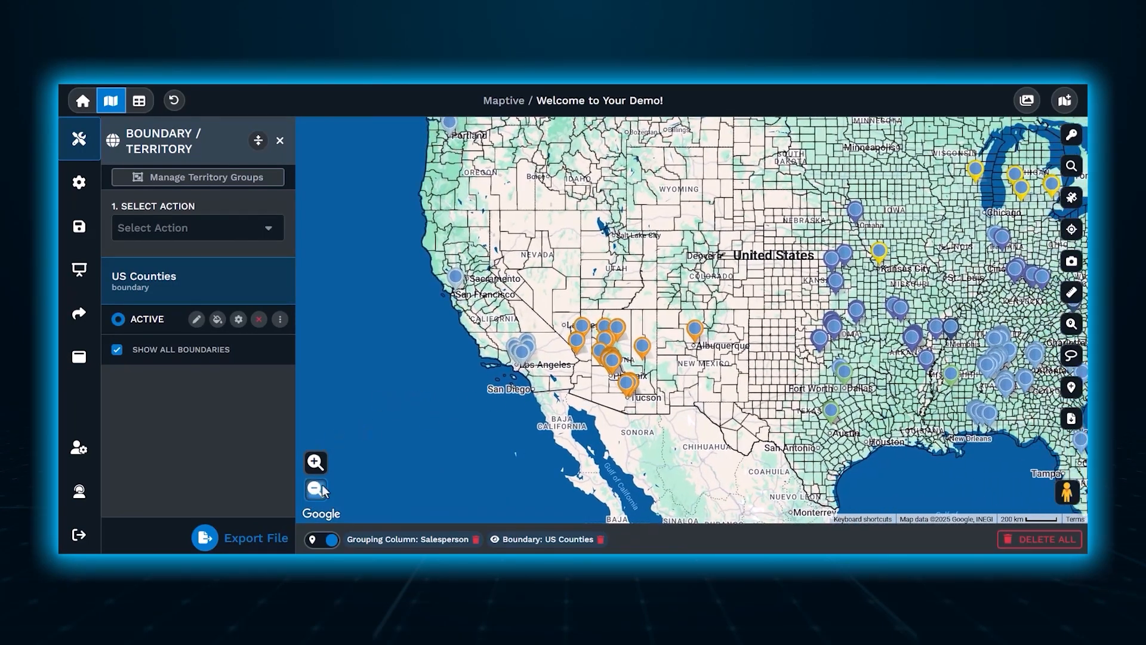
{"action": "left_click", "coordinate": [263, 318]}
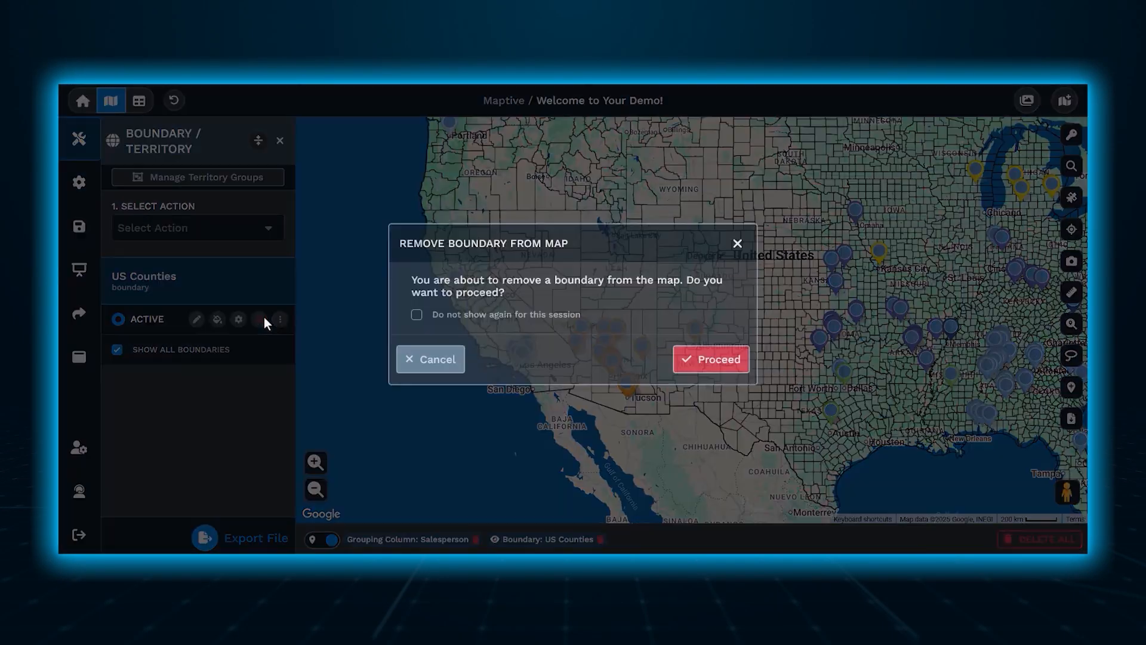
{"action": "left_click", "coordinate": [725, 377]}
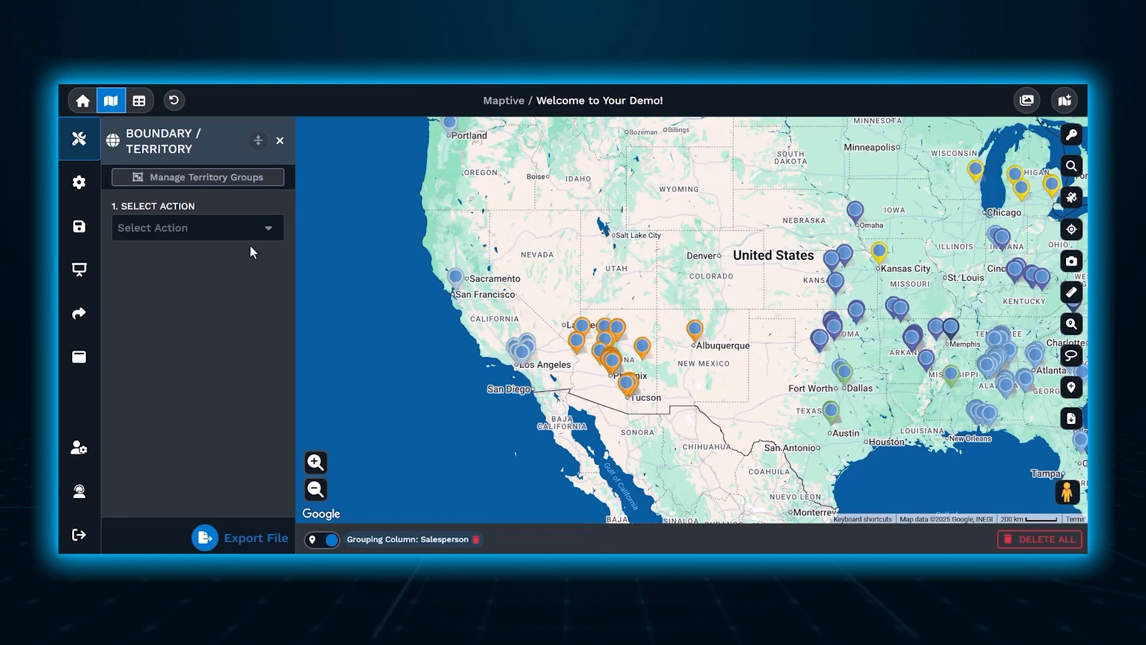
- Set up a new geographic boundary to load, using US States
{"action": "left_click", "coordinate": [261, 231]}
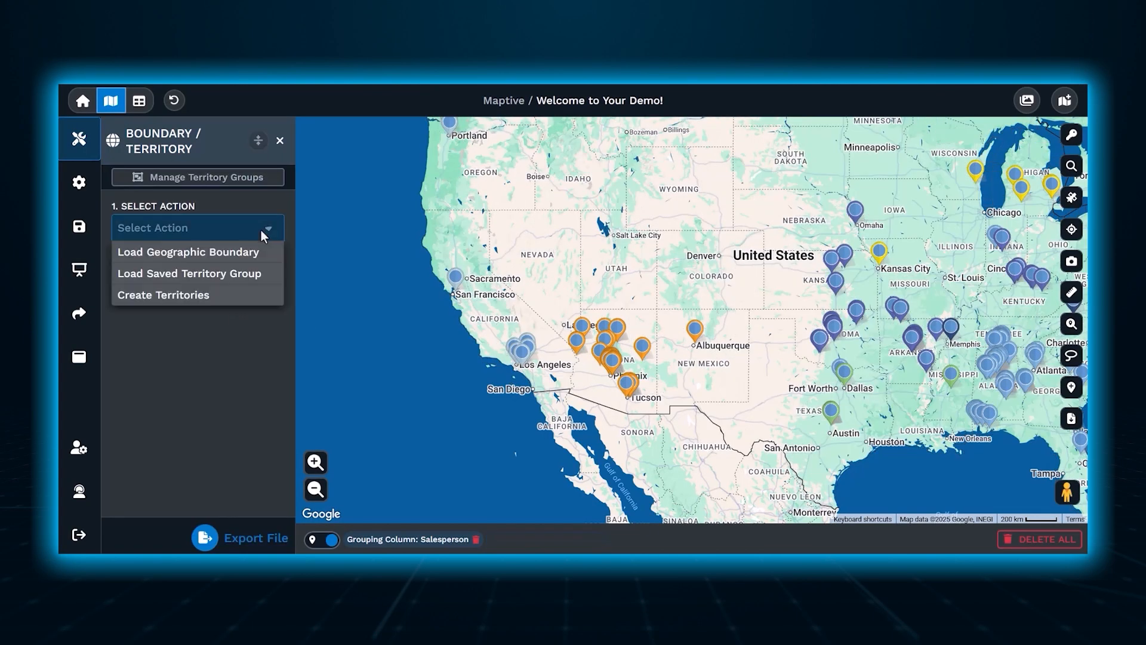
{"action": "left_click", "coordinate": [254, 259]}
{"action": "left_click", "coordinate": [251, 271]}
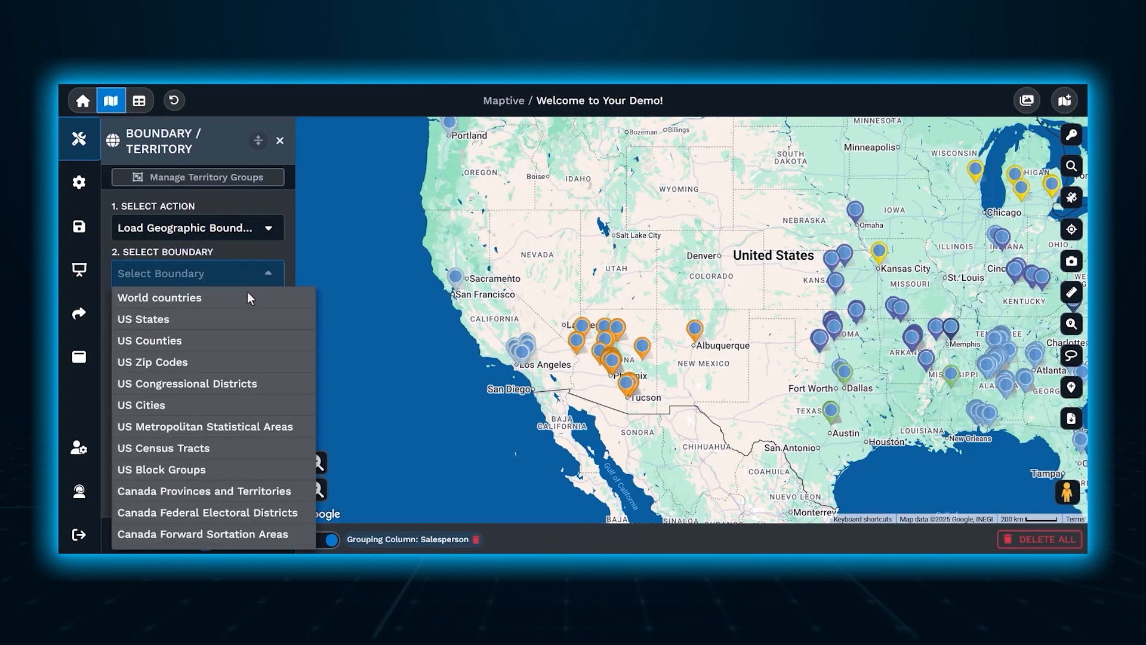
{"action": "left_click", "coordinate": [246, 319]}
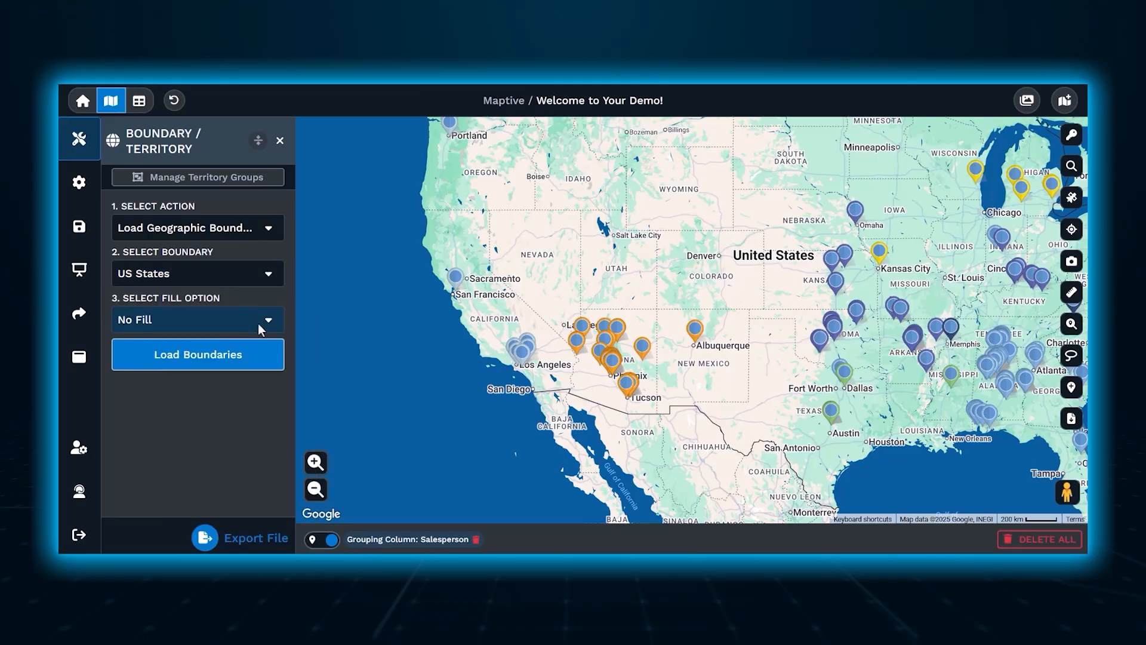
- Fill the states by My Numerical Data with the Sum of the Sales column and load the boundaries
{"action": "left_click", "coordinate": [258, 324]}
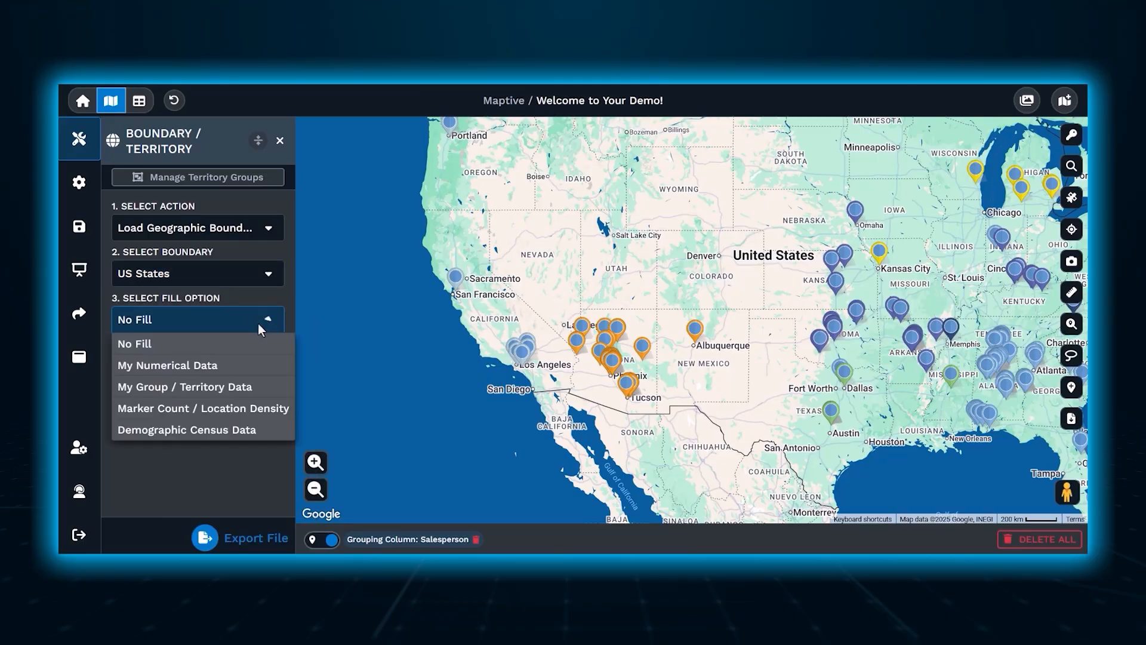
{"action": "left_click", "coordinate": [195, 362]}
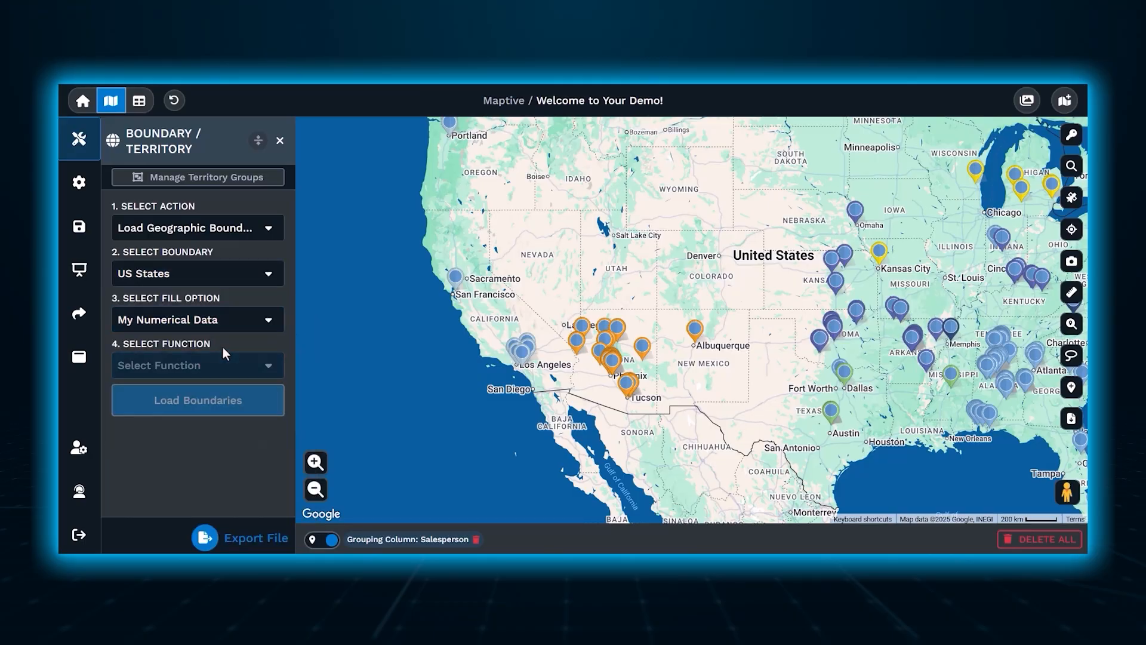
{"action": "left_click", "coordinate": [230, 361]}
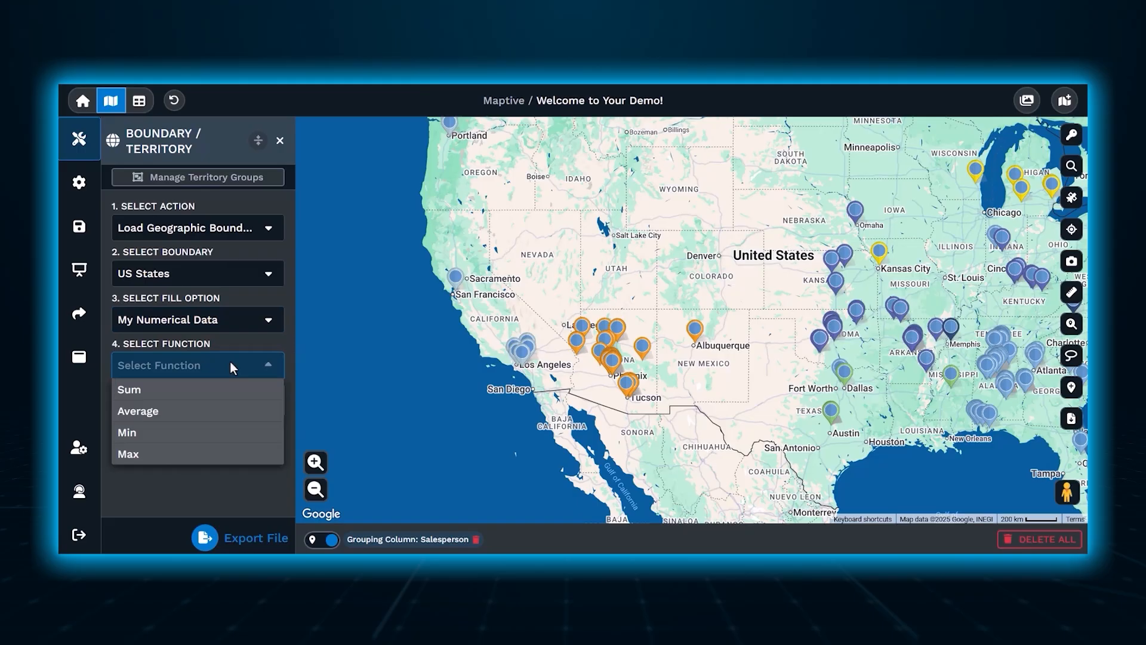
{"action": "left_click", "coordinate": [227, 398]}
{"action": "left_click", "coordinate": [237, 410]}
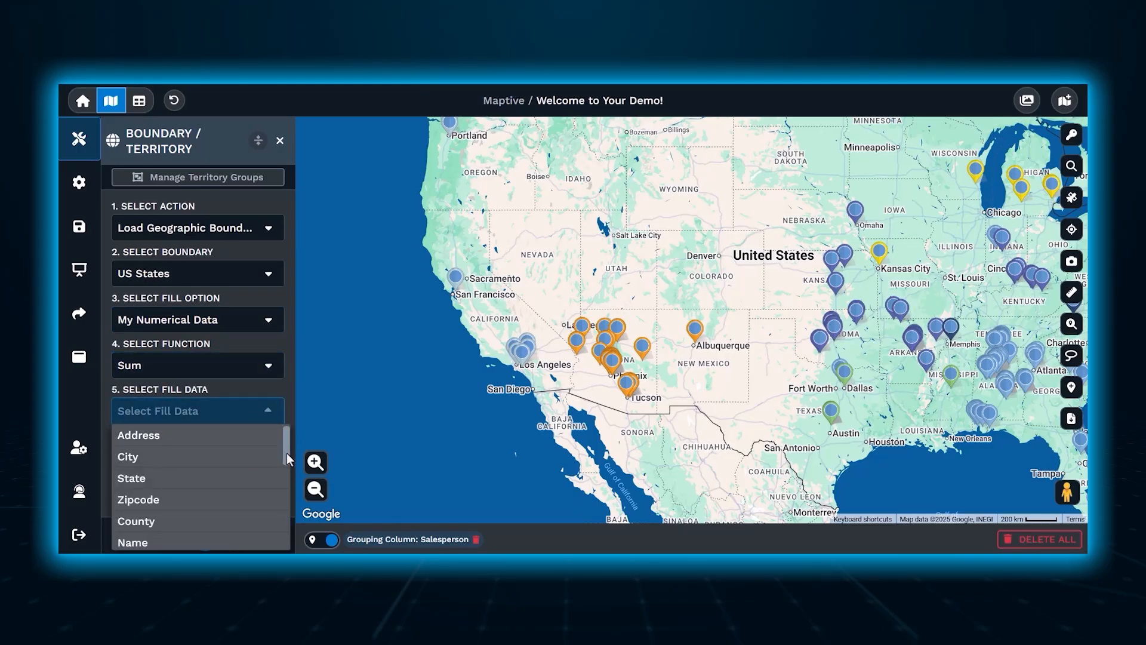
{"action": "left_click_drag", "start_coordinate": [286, 453], "coordinate": [285, 491]}
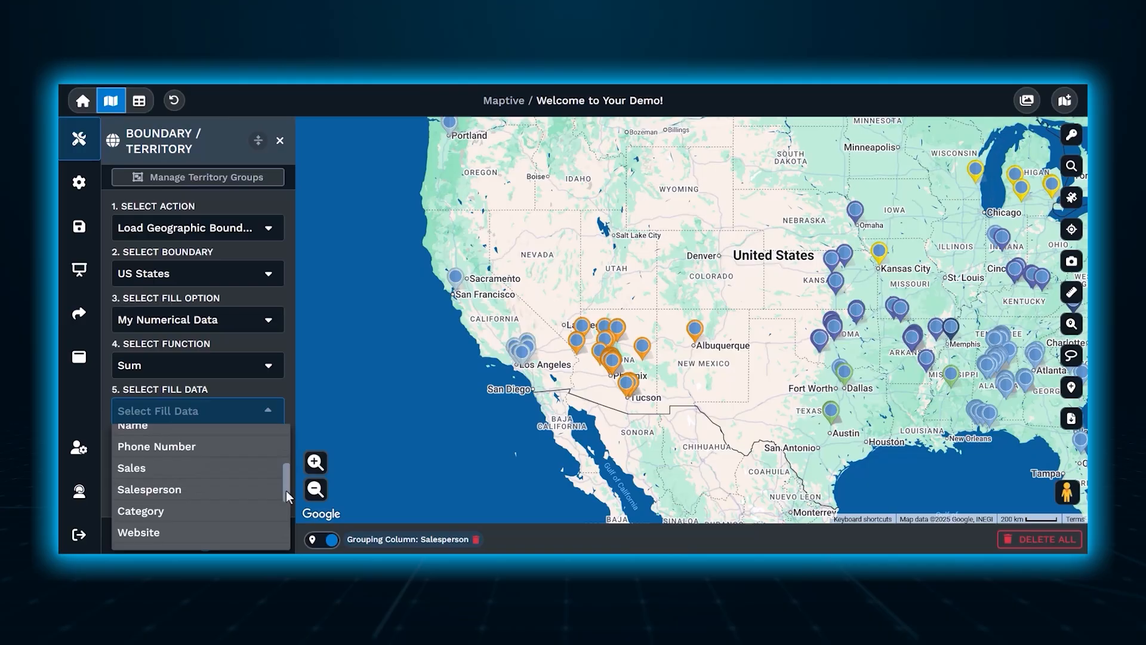
{"action": "left_click", "coordinate": [244, 466]}
{"action": "left_click", "coordinate": [260, 446]}
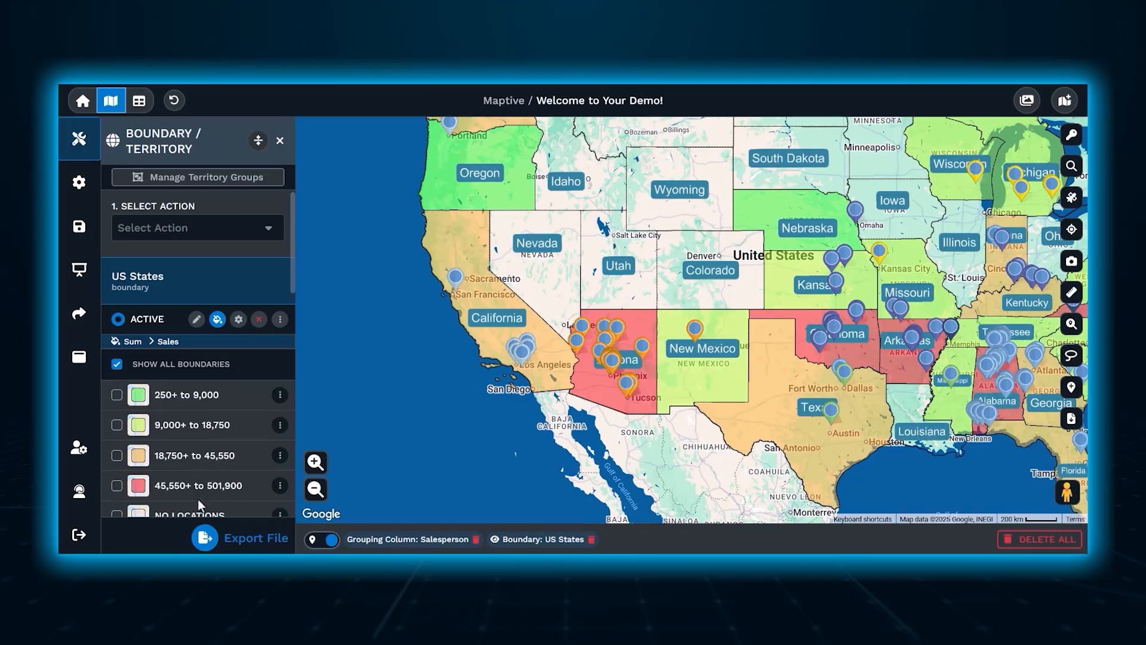
- Remove the US States boundary from the map
{"action": "left_click", "coordinate": [261, 320]}
{"action": "left_click", "coordinate": [697, 370]}
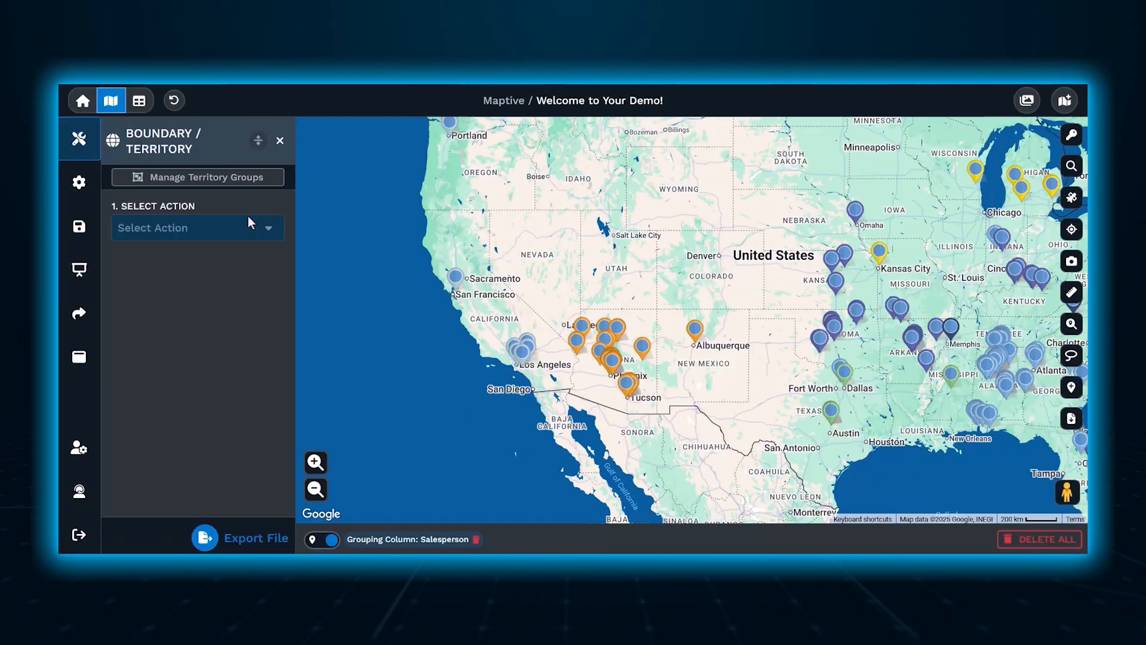
- Choose to load a geographic boundary and select US States as the boundary type
{"action": "left_click", "coordinate": [245, 227]}
{"action": "left_click", "coordinate": [240, 251]}
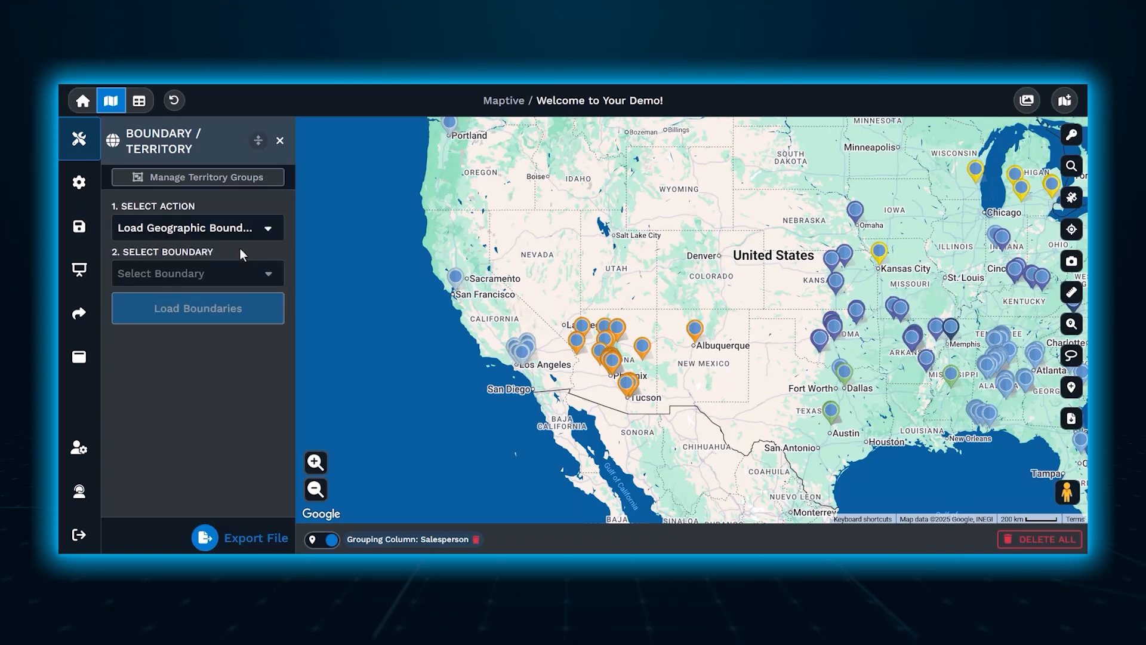
{"action": "left_click", "coordinate": [240, 273]}
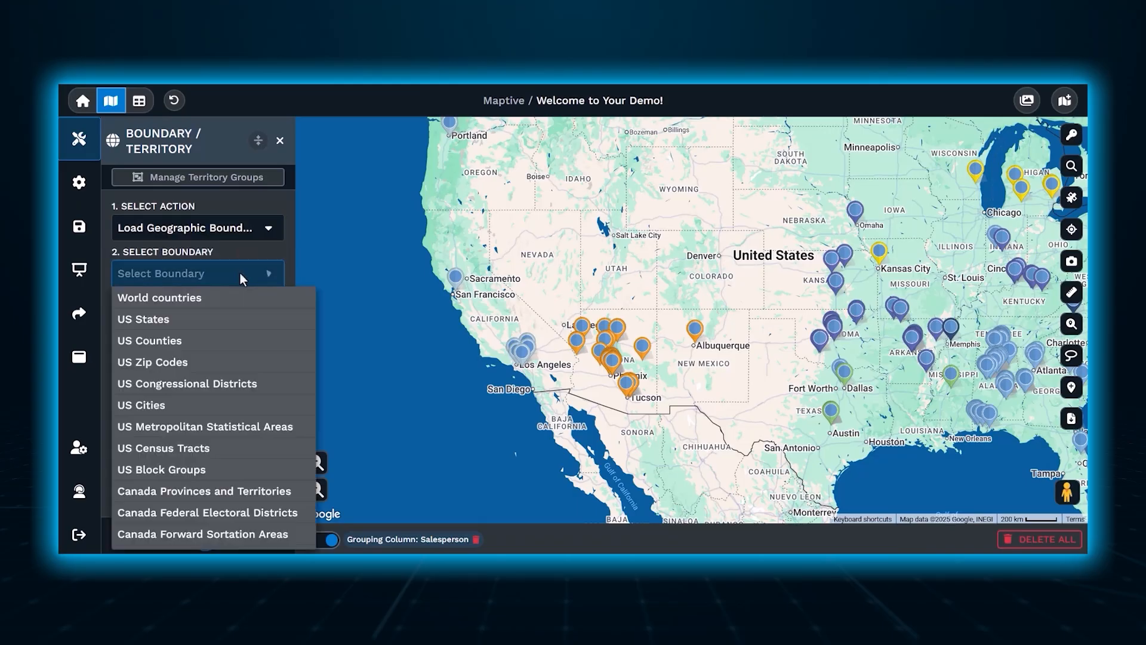
{"action": "left_click", "coordinate": [234, 318]}
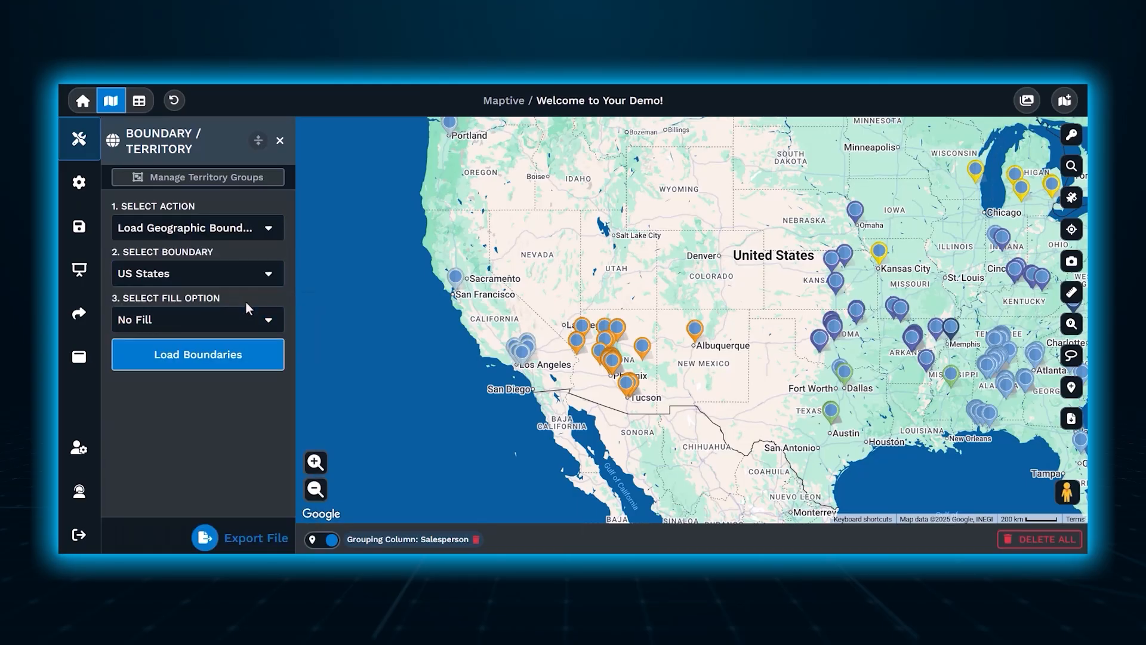
- Fill the states by My Group / Territory Data using the Salesperson column and load the boundaries
{"action": "left_click", "coordinate": [250, 321]}
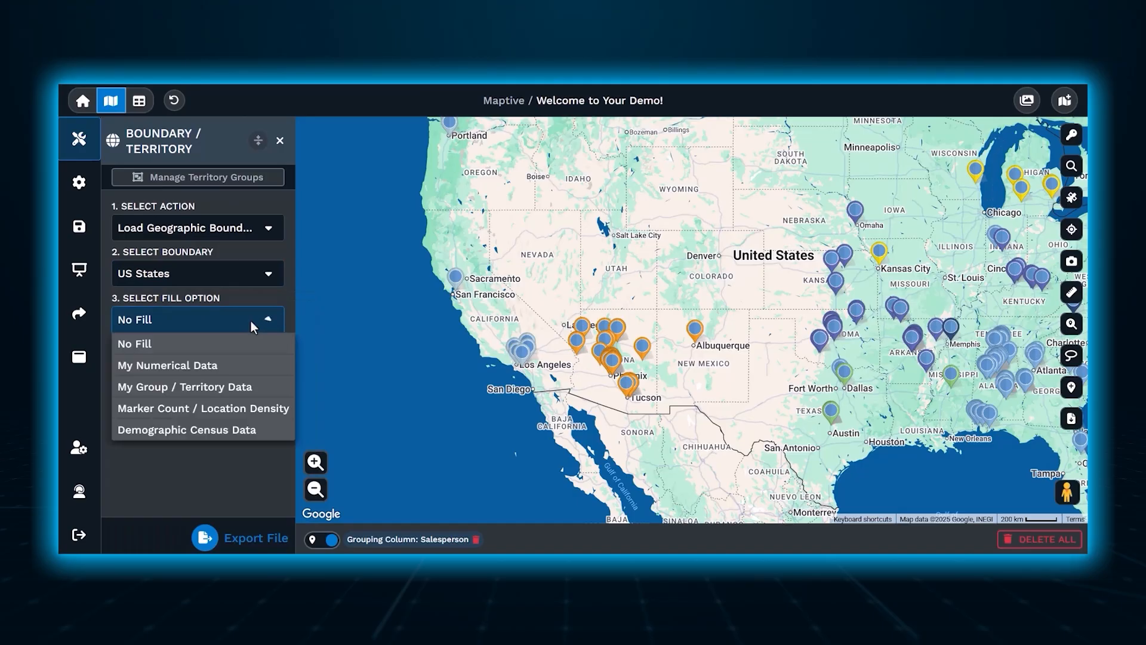
{"action": "left_click", "coordinate": [244, 389]}
{"action": "left_click", "coordinate": [245, 371]}
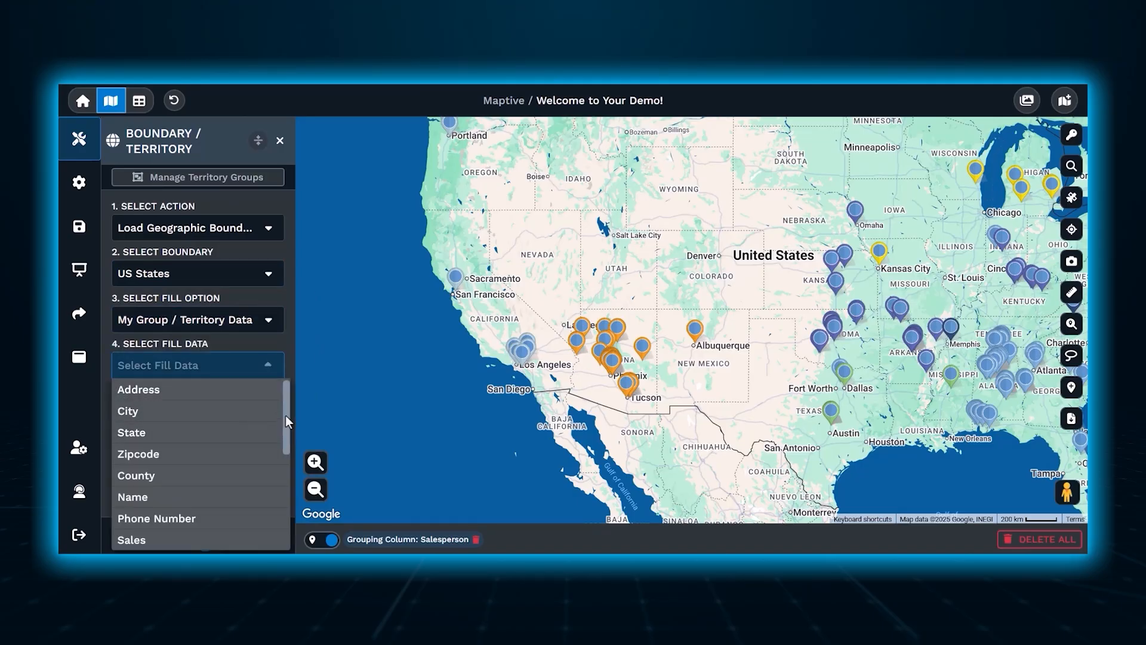
{"action": "left_click_drag", "start_coordinate": [285, 416], "coordinate": [277, 518]}
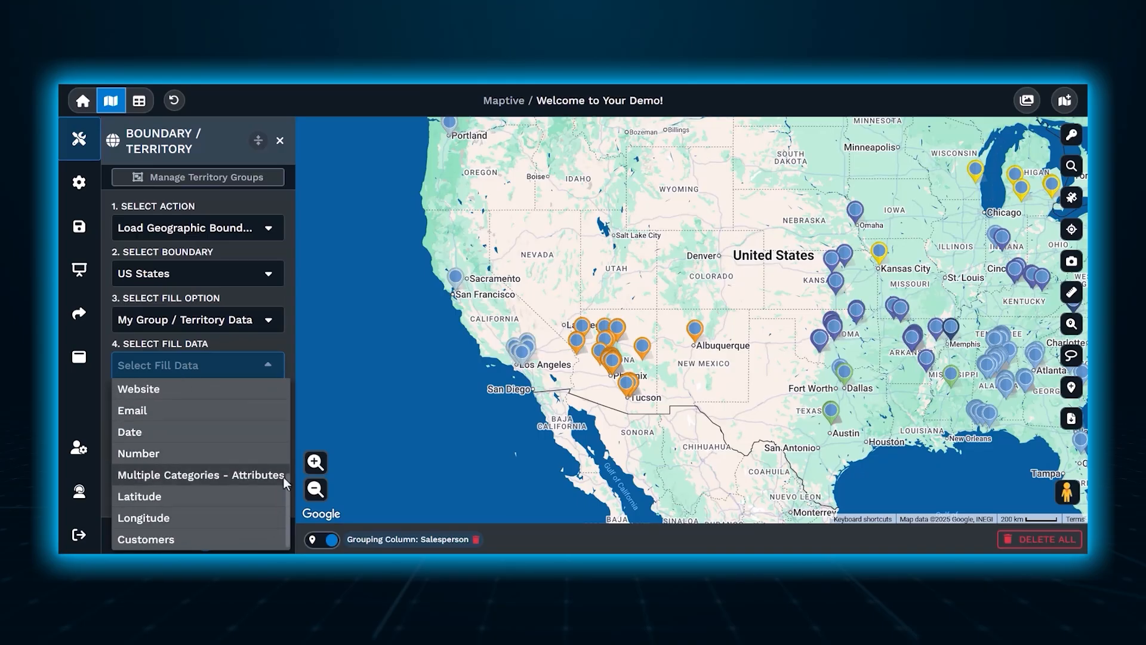
{"action": "left_click_drag", "start_coordinate": [288, 490], "coordinate": [287, 453]}
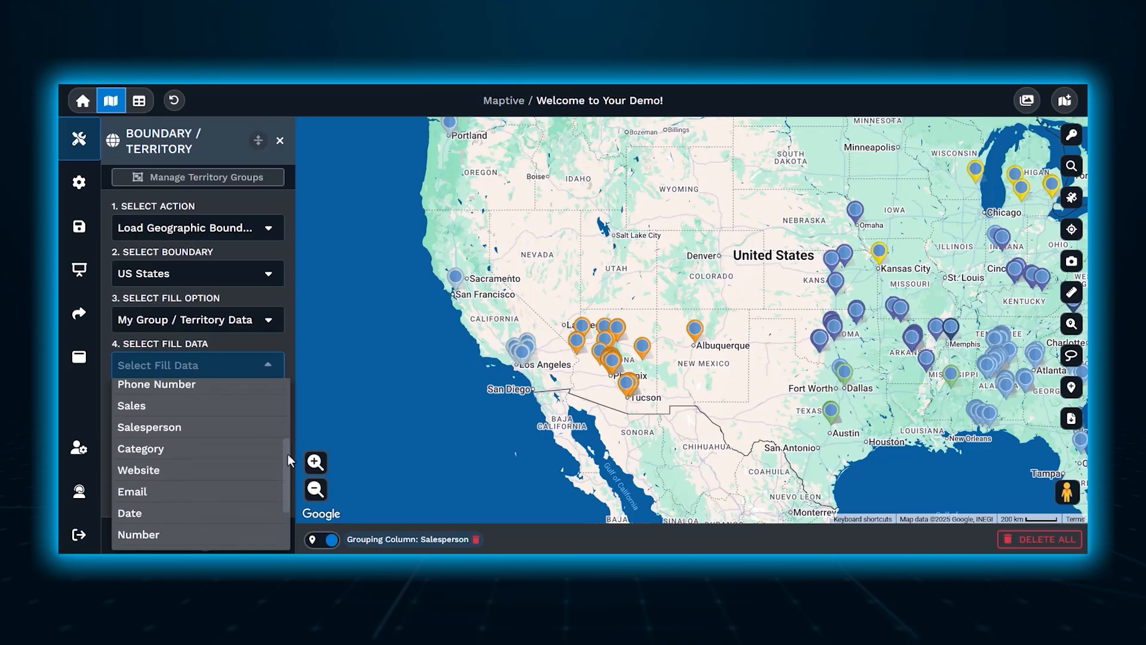
{"action": "left_click", "coordinate": [241, 426]}
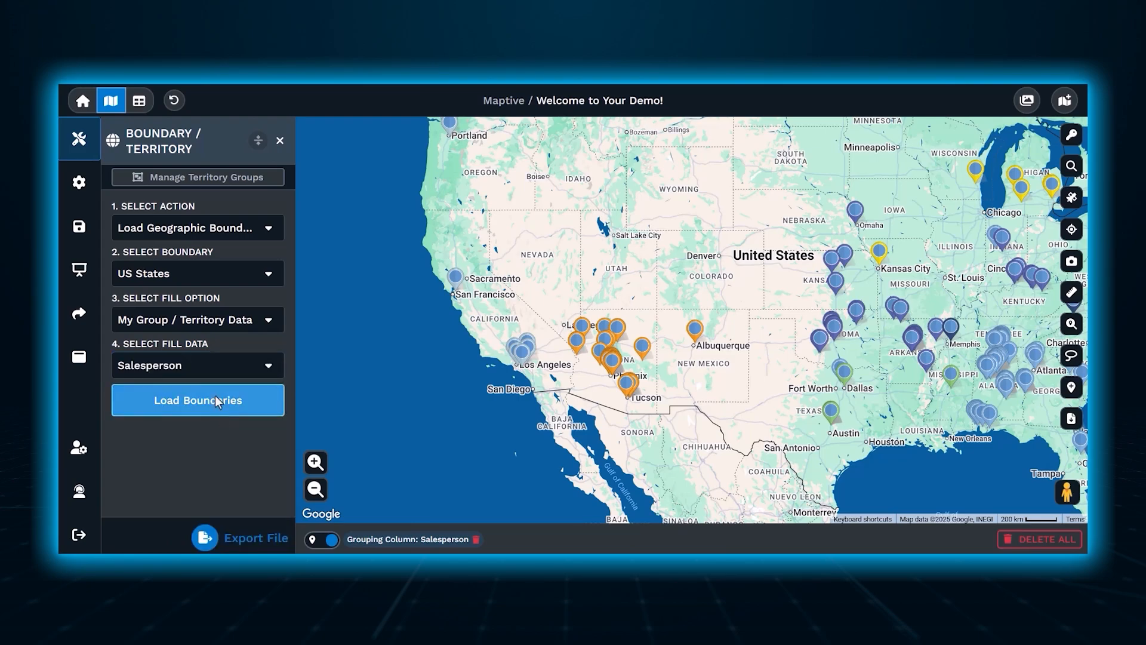
{"action": "left_click", "coordinate": [217, 401]}
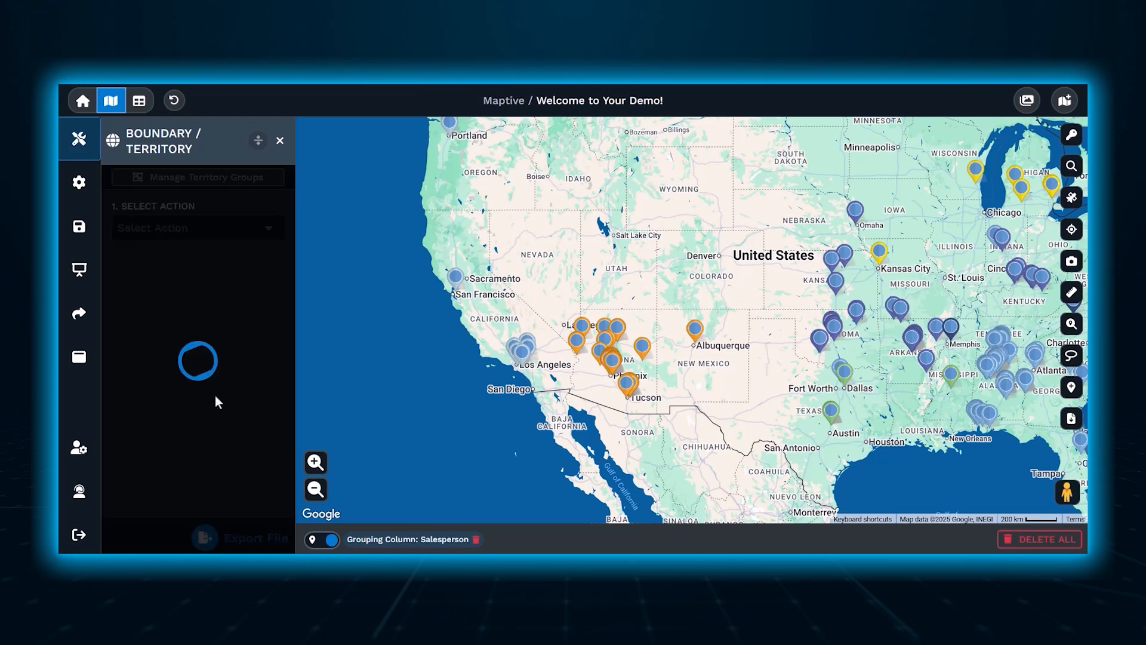
- Turn on Combine Groups in the US States boundary's formatting settings and save them
{"action": "left_click", "coordinate": [316, 489]}
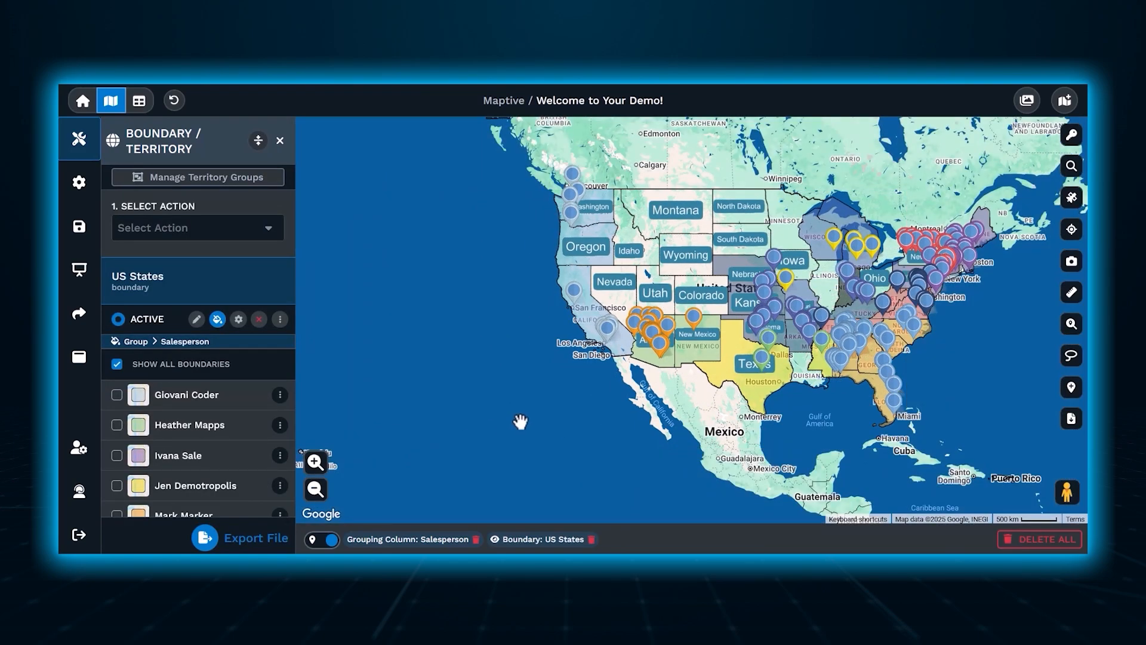
{"action": "left_click_drag", "start_coordinate": [521, 421], "coordinate": [439, 433]}
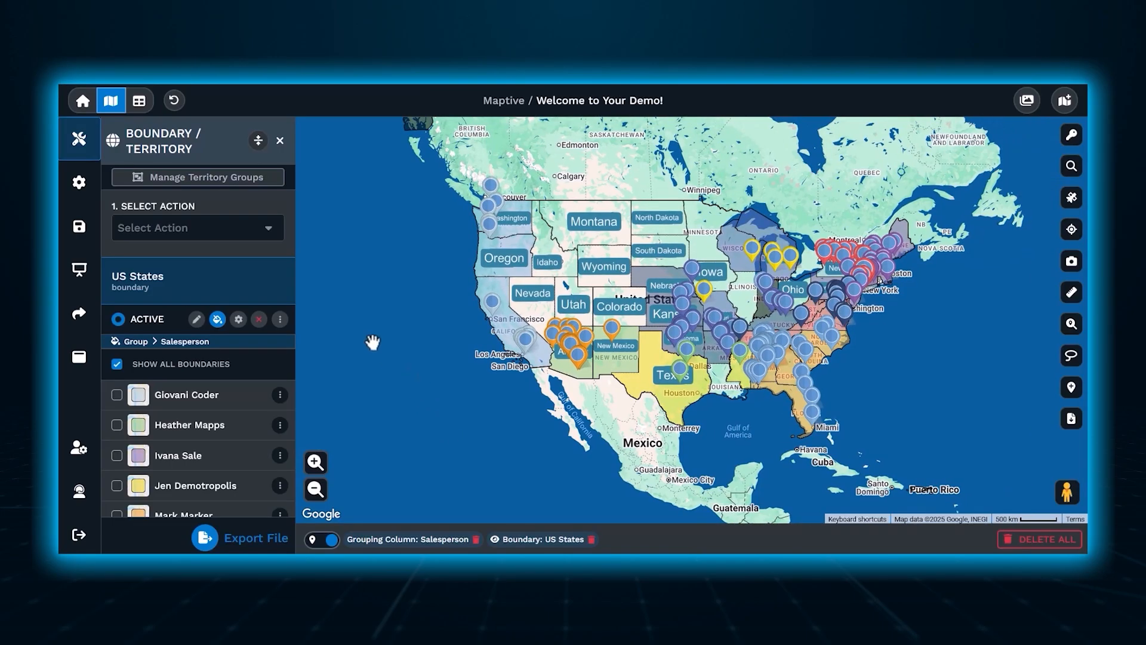
{"action": "left_click", "coordinate": [239, 319]}
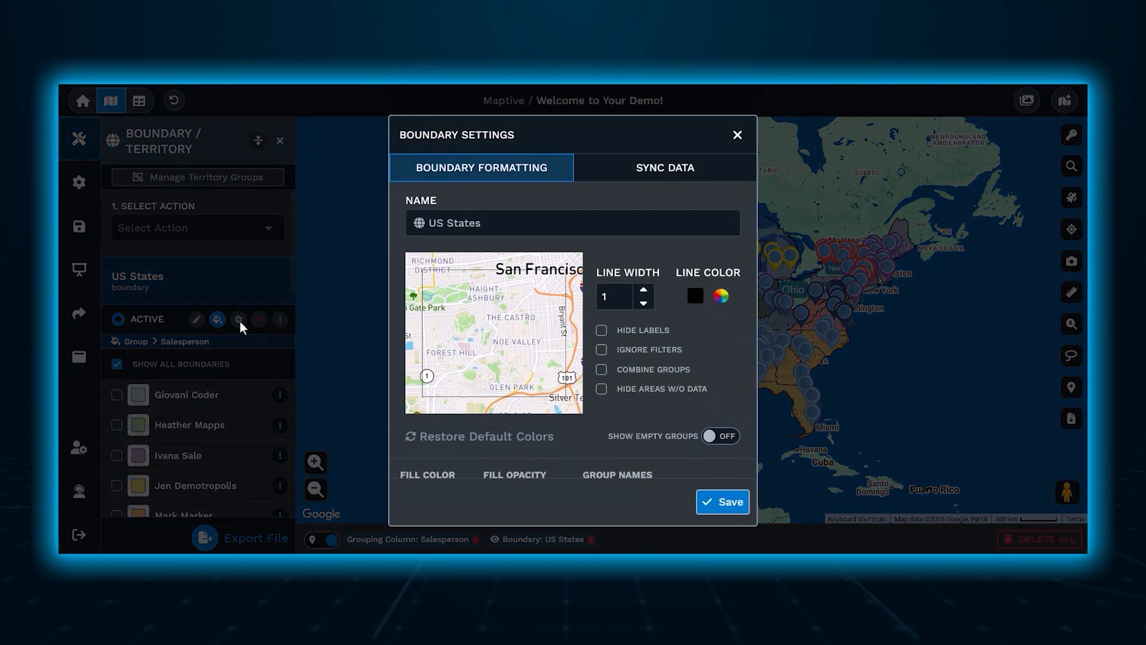
{"action": "left_click", "coordinate": [602, 370]}
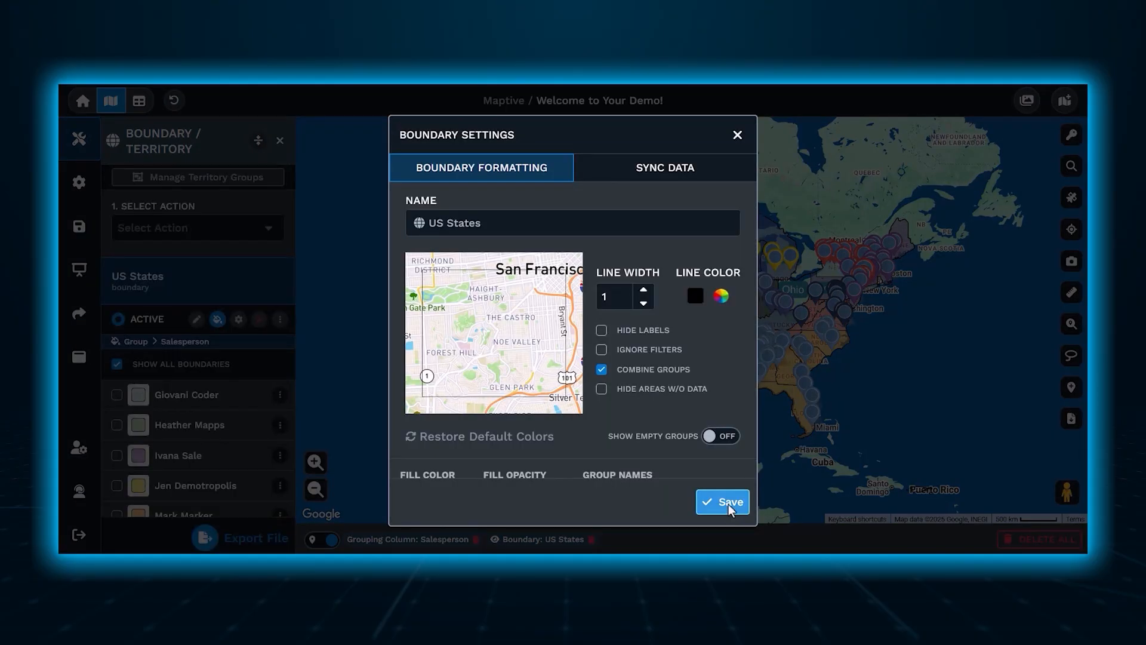
{"action": "left_click", "coordinate": [729, 504]}
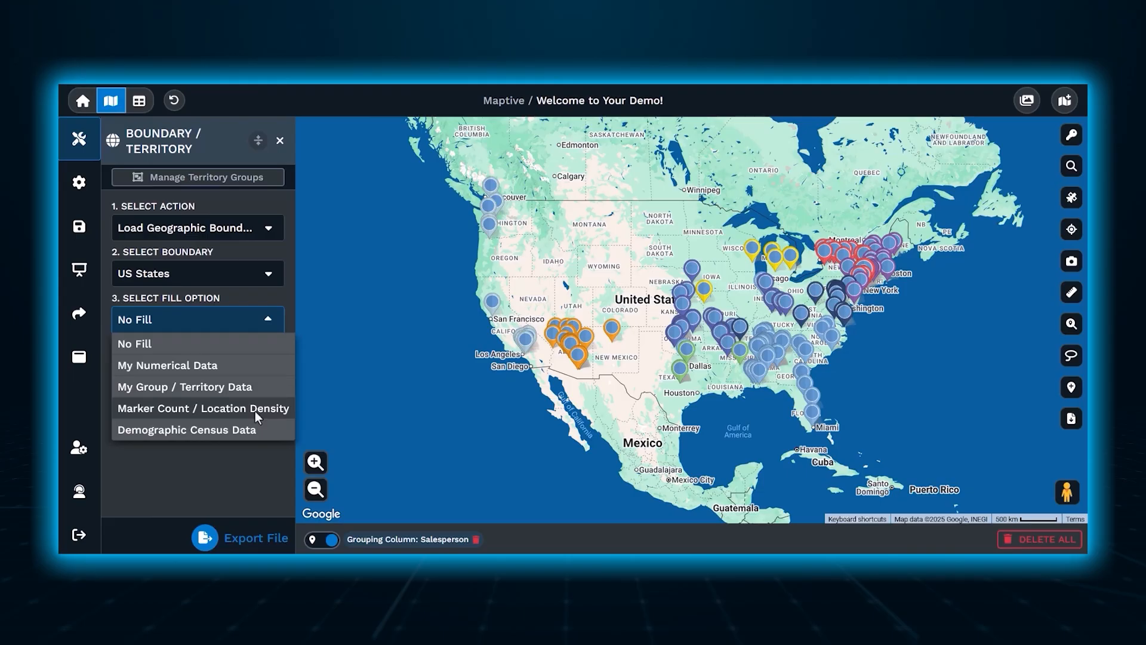
- Load the US States filled by Marker Count / Location Density and review the colors and number ranges in the boundary settings
{"action": "left_click", "coordinate": [255, 411]}
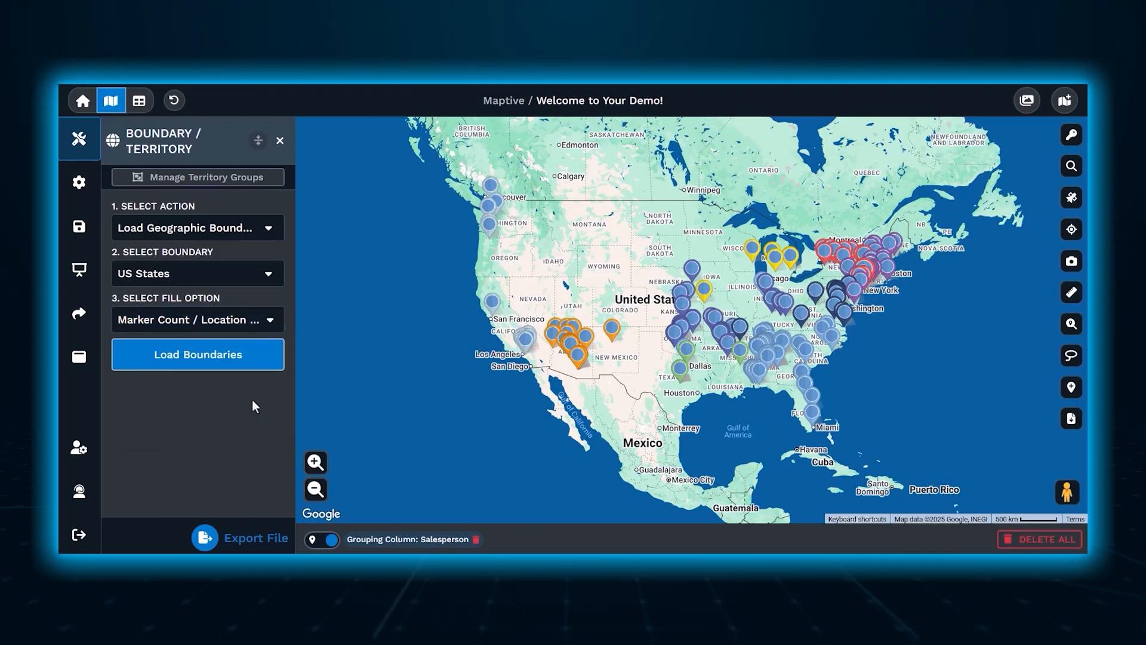
{"action": "left_click", "coordinate": [242, 356]}
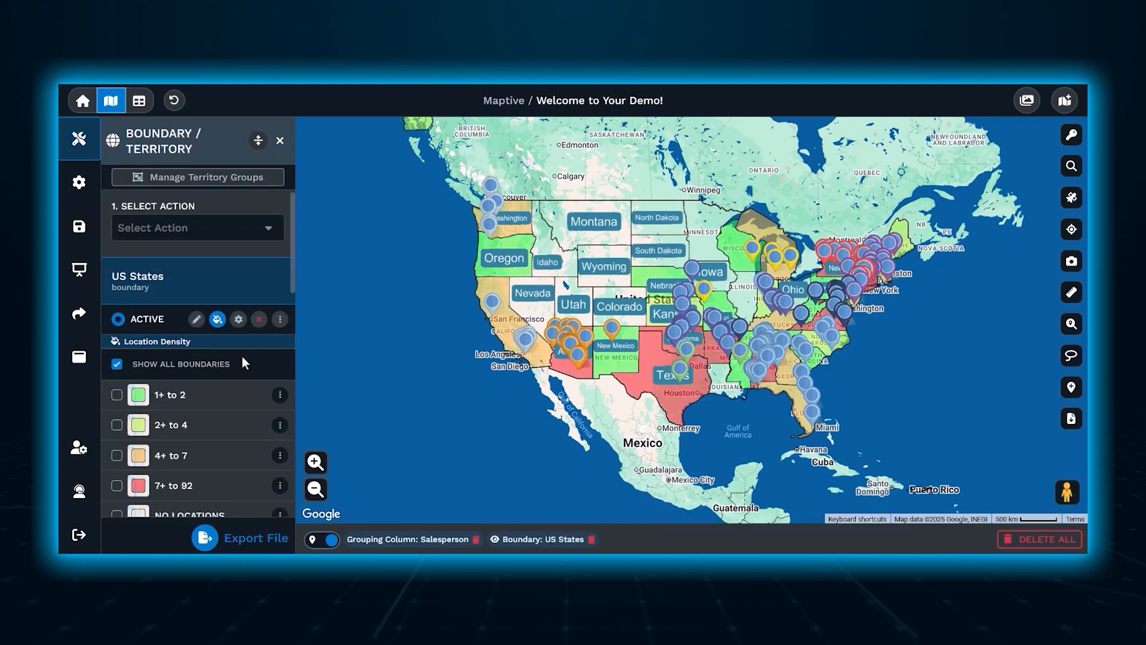
{"action": "left_click", "coordinate": [239, 320]}
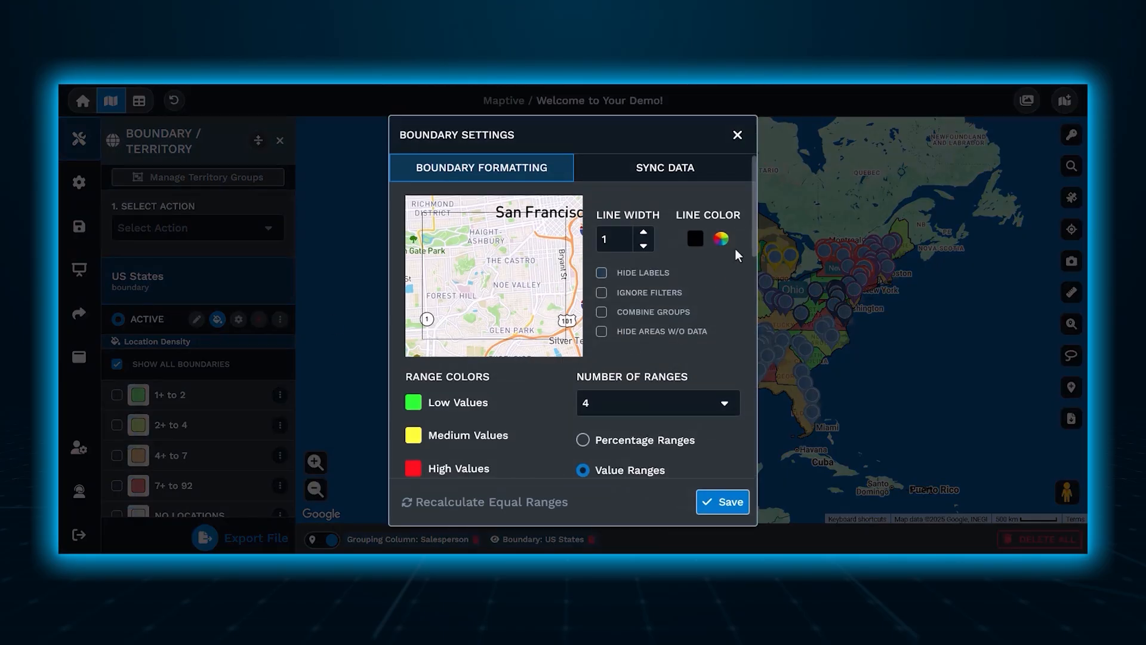
{"action": "left_click_drag", "start_coordinate": [751, 232], "coordinate": [757, 453]}
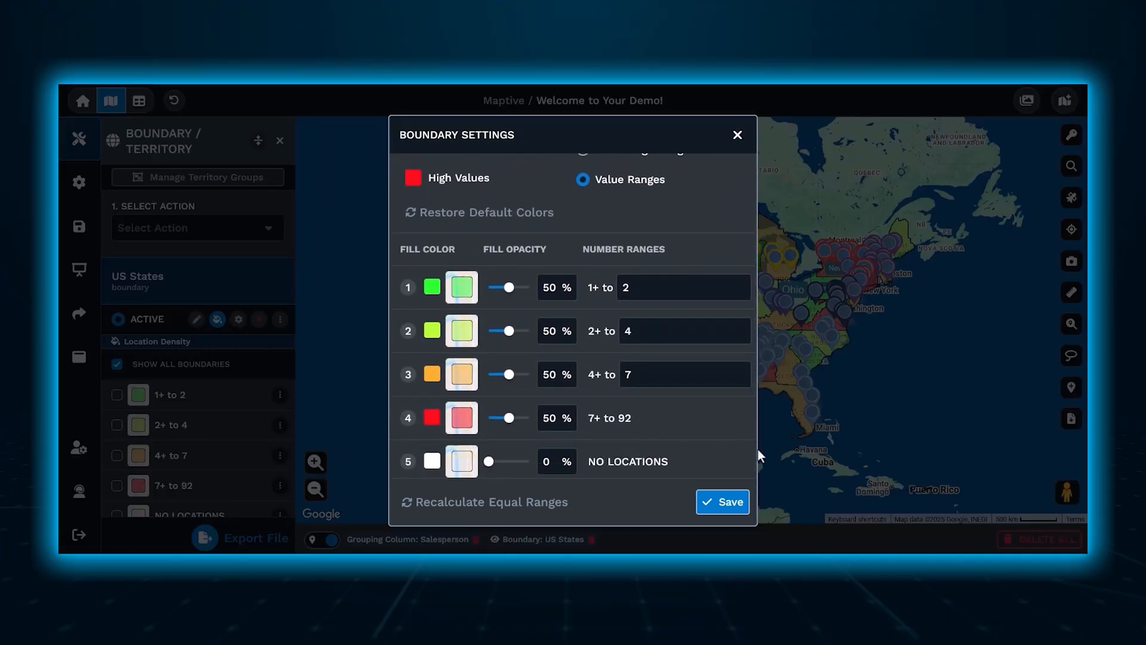
{"action": "left_click", "coordinate": [738, 135]}
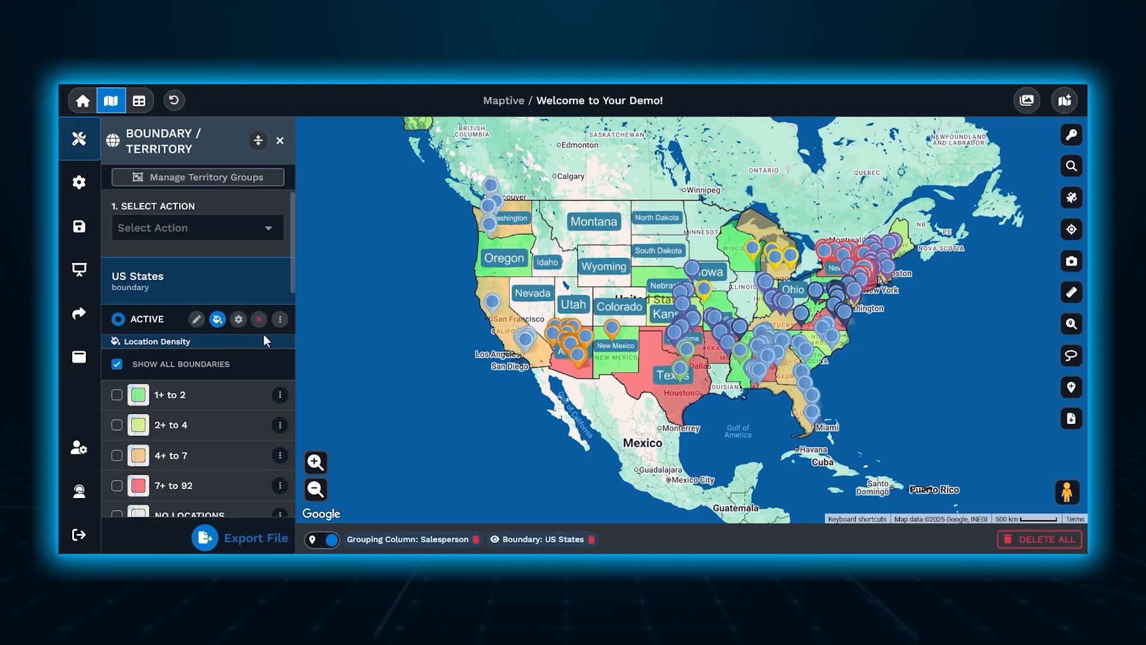
- Remove the US States boundary and look through the demographic groups and boundary types offered for a Demographic Census Data fill
{"action": "left_click", "coordinate": [260, 320]}
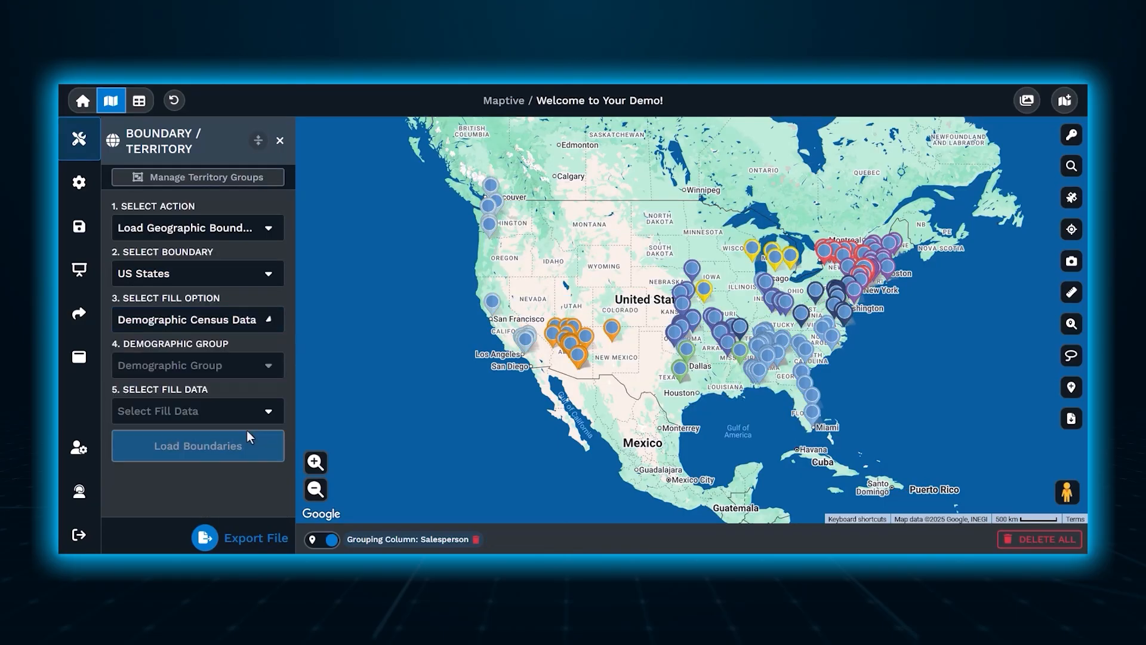
{"action": "left_click", "coordinate": [267, 366]}
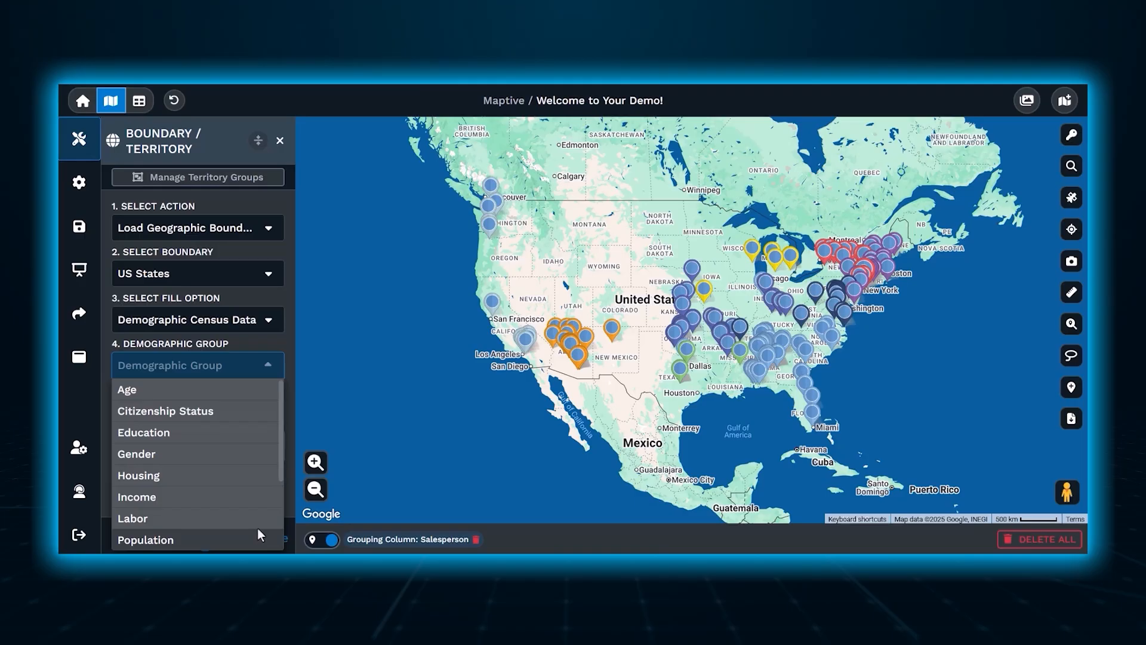
{"action": "left_click", "coordinate": [289, 338]}
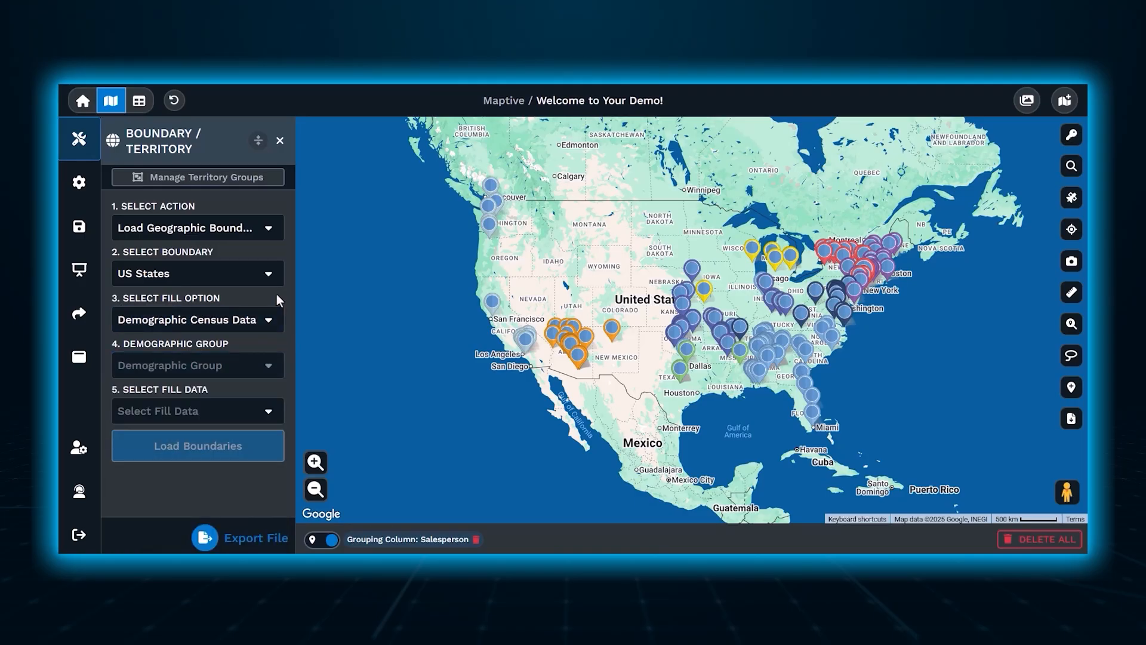
{"action": "left_click", "coordinate": [252, 277]}
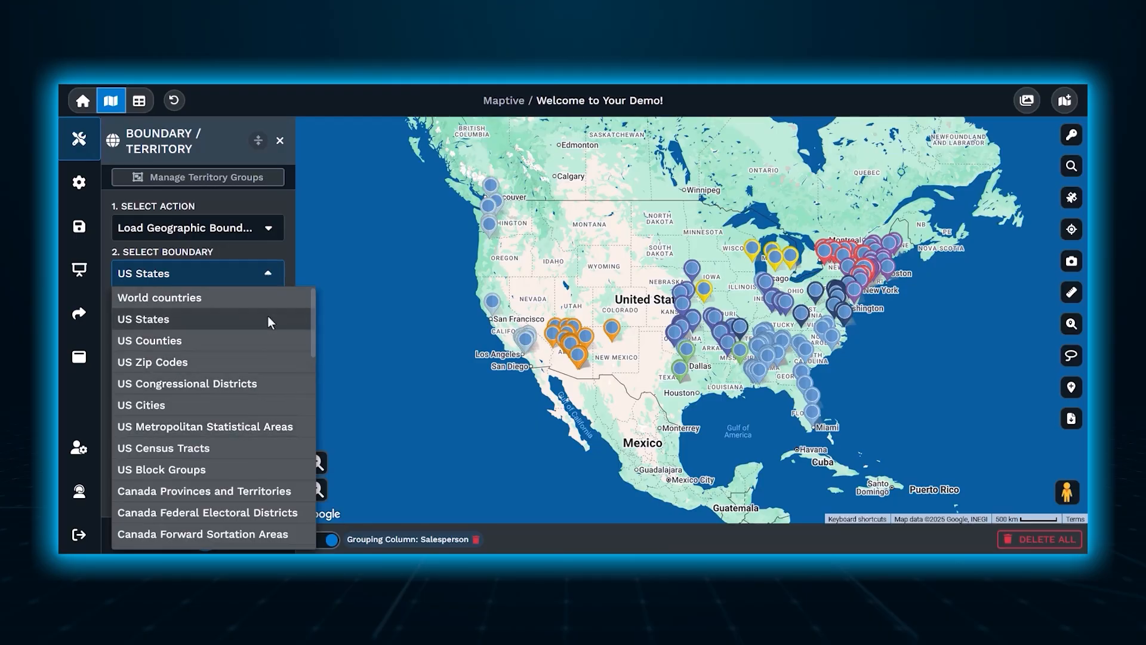
{"action": "left_click", "coordinate": [279, 252]}
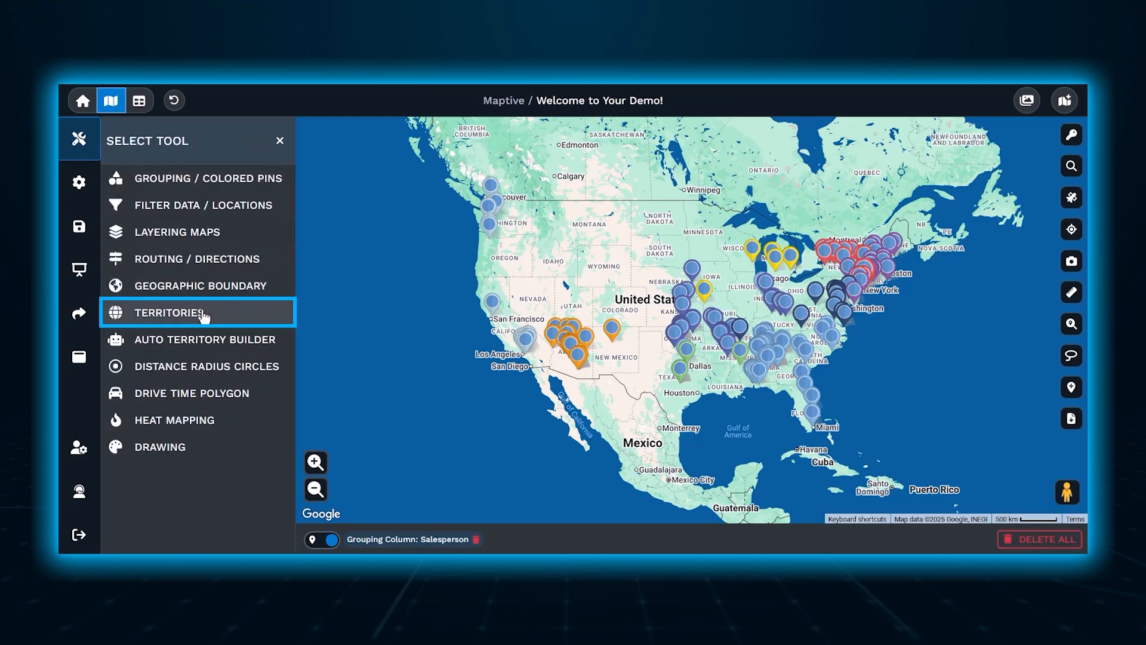
- Open the Territories tool and set it to create territories manually with the Drawing method
{"action": "left_click", "coordinate": [203, 314]}
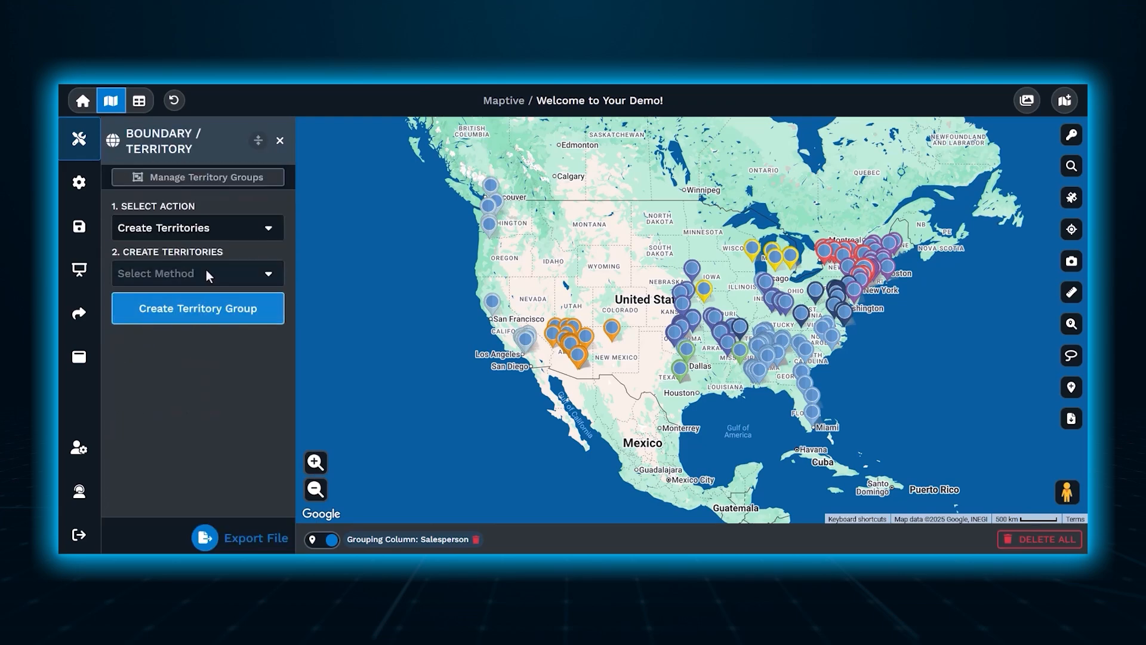
{"action": "left_click", "coordinate": [213, 231]}
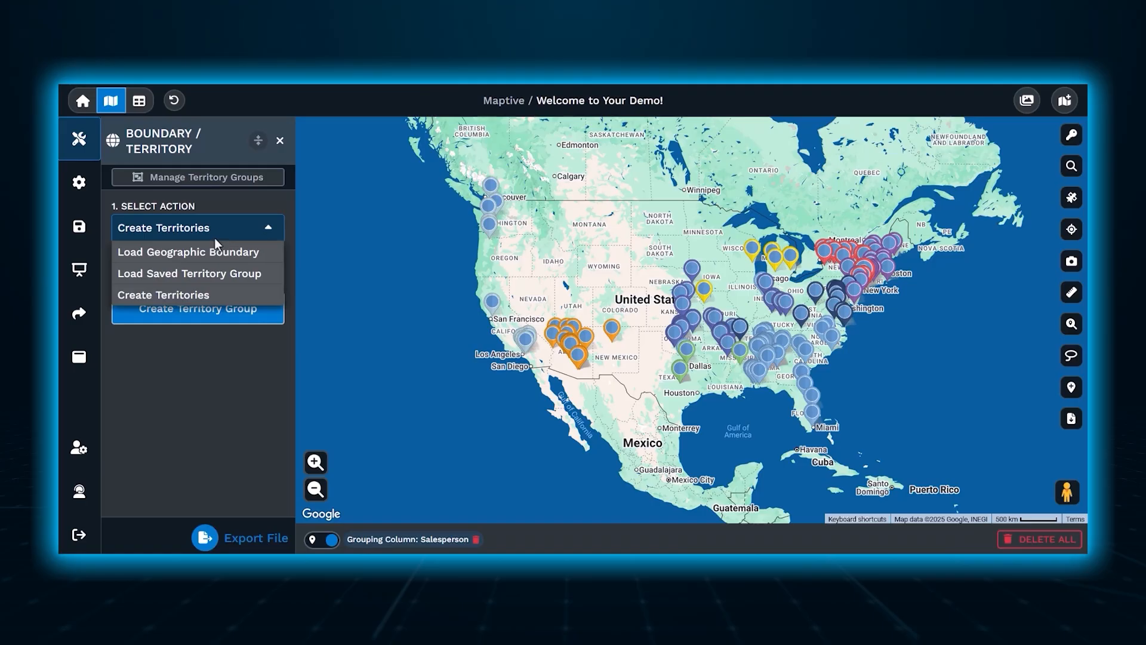
{"action": "left_click", "coordinate": [191, 298]}
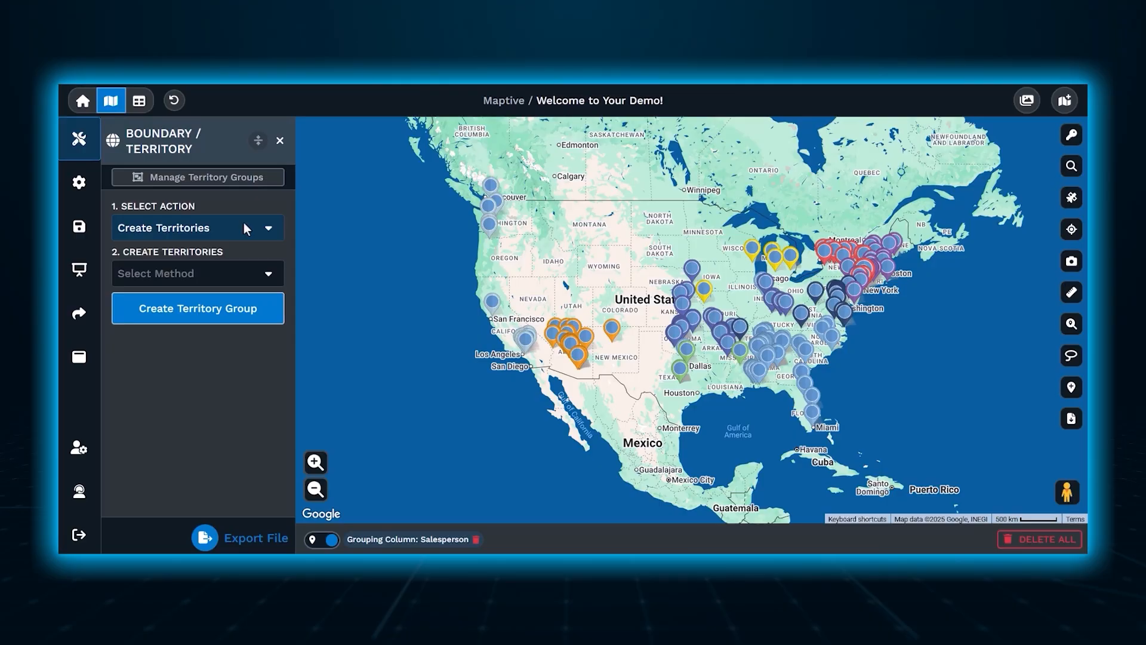
{"action": "left_click", "coordinate": [244, 274]}
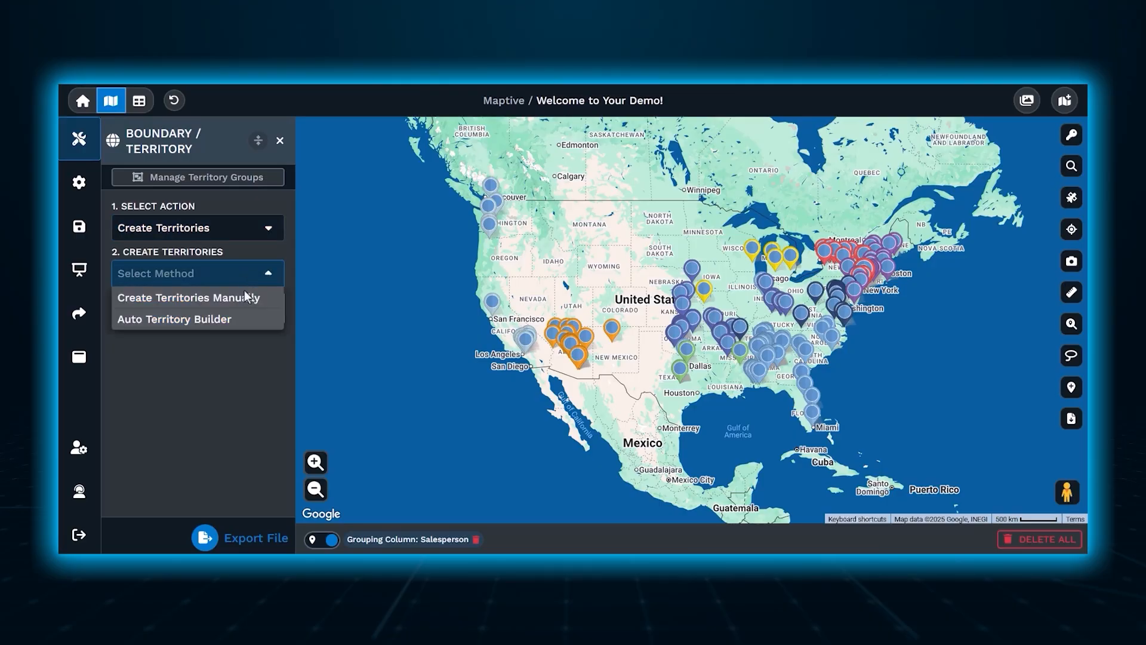
{"action": "left_click", "coordinate": [244, 300]}
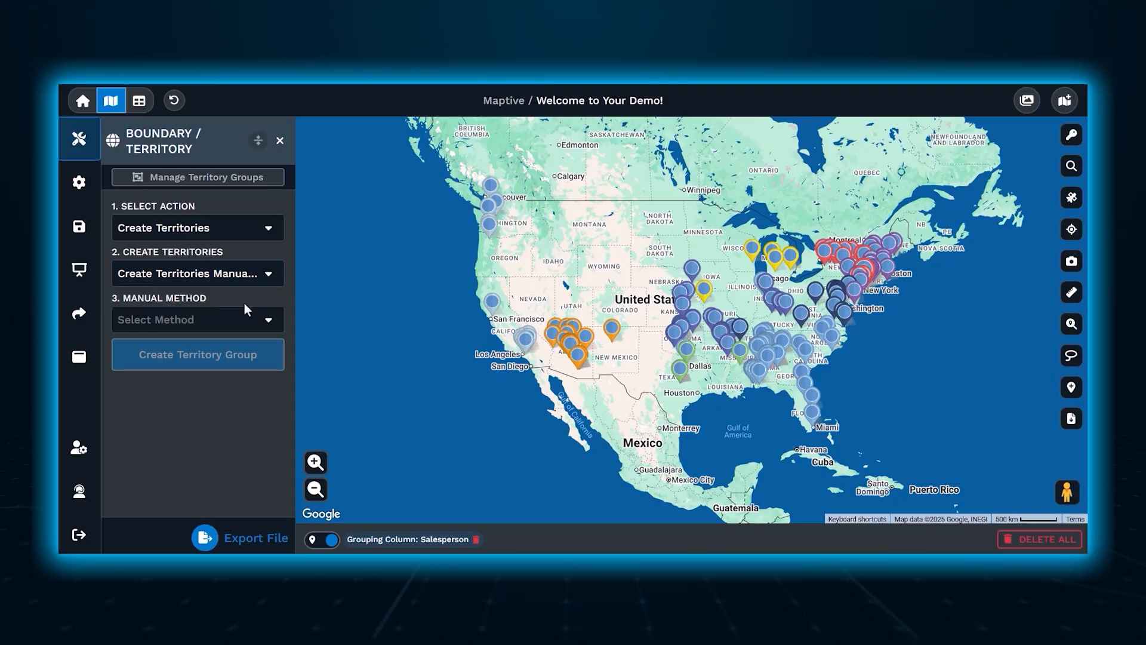
{"action": "left_click", "coordinate": [243, 323]}
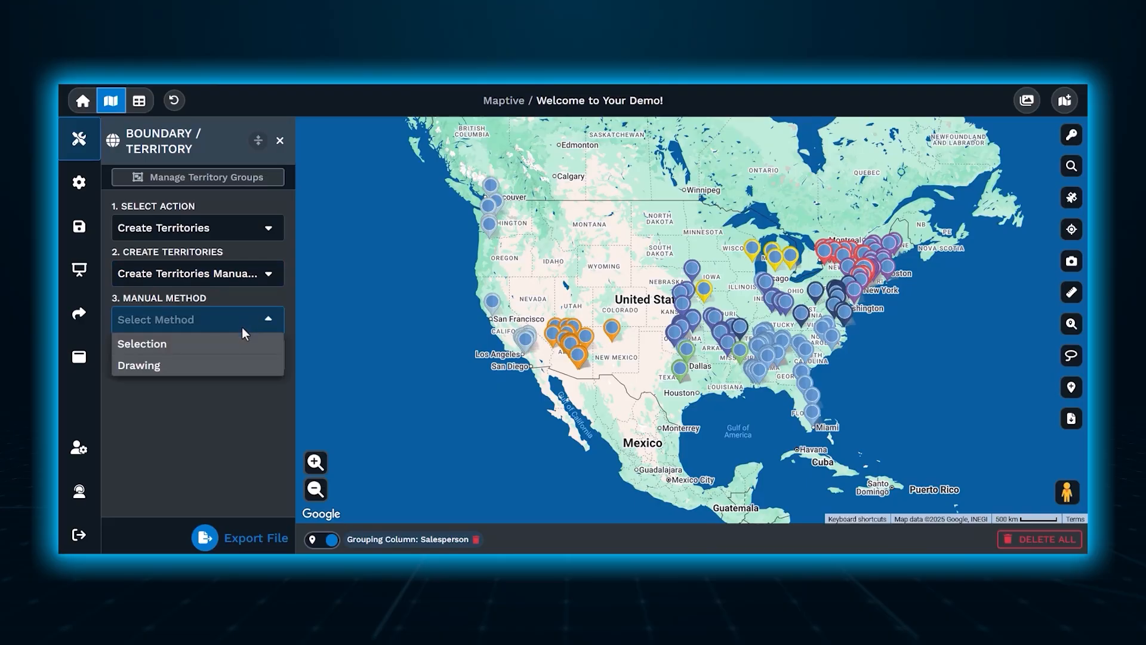
{"action": "left_click", "coordinate": [238, 359]}
- Name the new territory group "Territory Group" and create it
{"action": "left_click", "coordinate": [243, 361]}
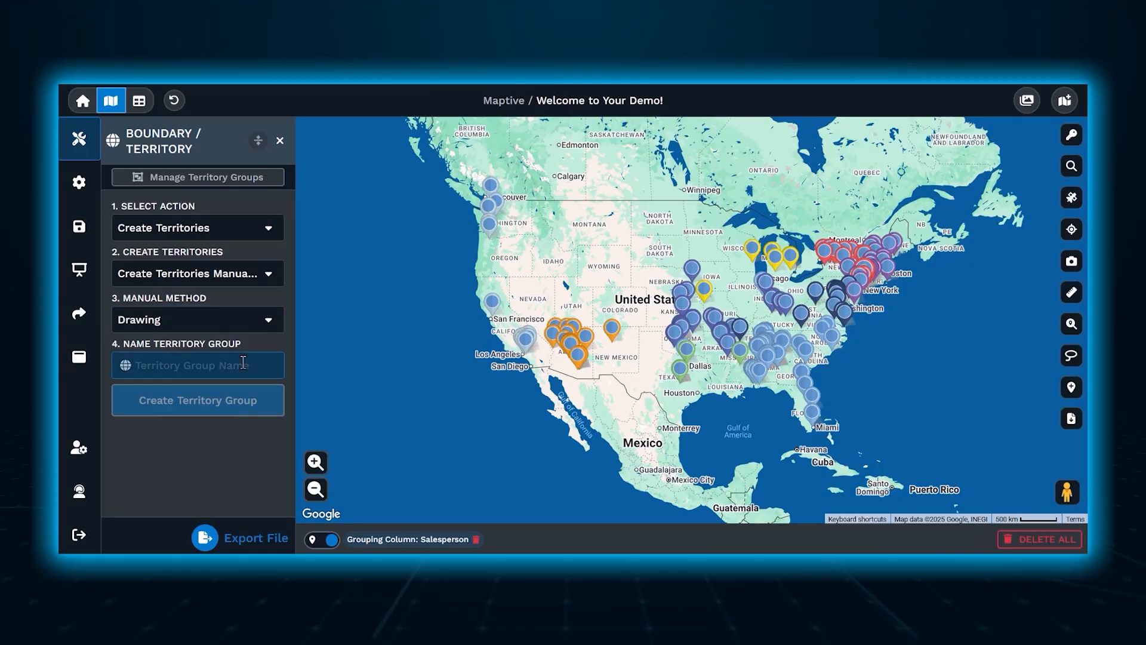
{"action": "type", "text": "Territory G"}
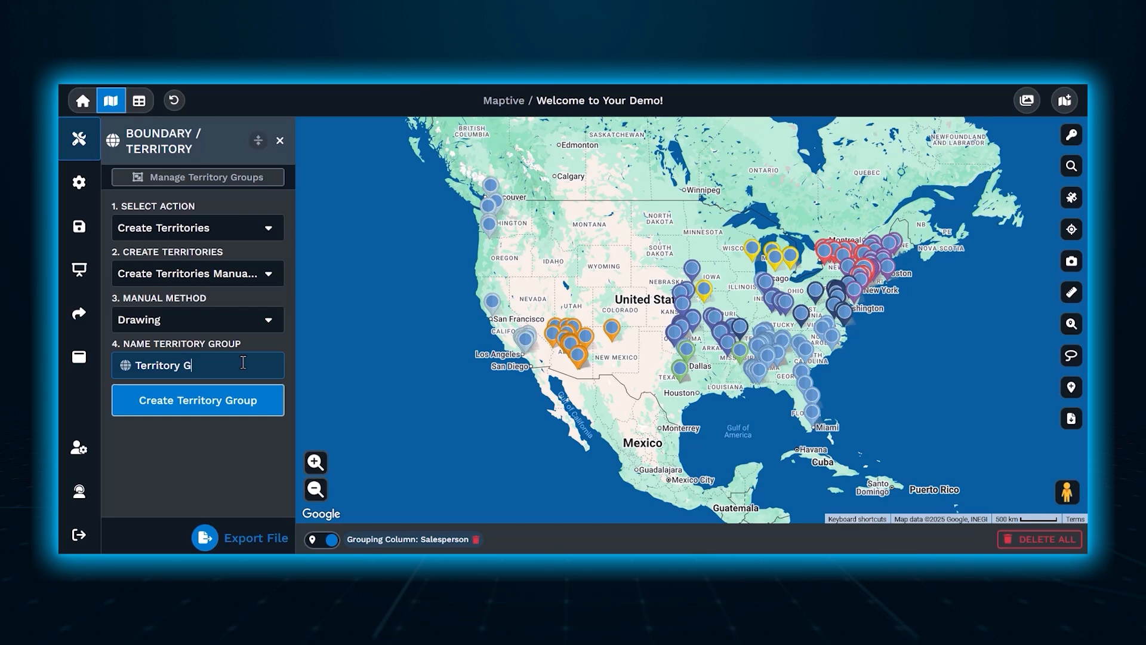
{"action": "type", "text": "roup"}
{"action": "left_click", "coordinate": [233, 395]}
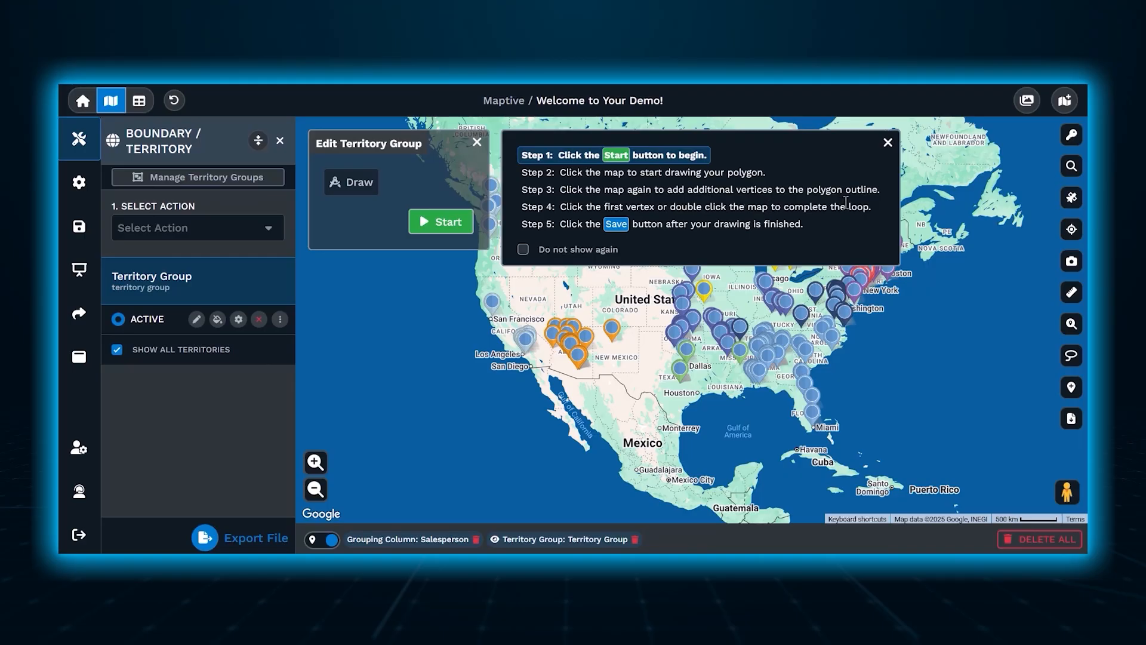
- Draw a closed territory polygon around California, Nevada and Arizona, with its western vertices out in the Pacific
{"action": "left_click", "coordinate": [888, 143]}
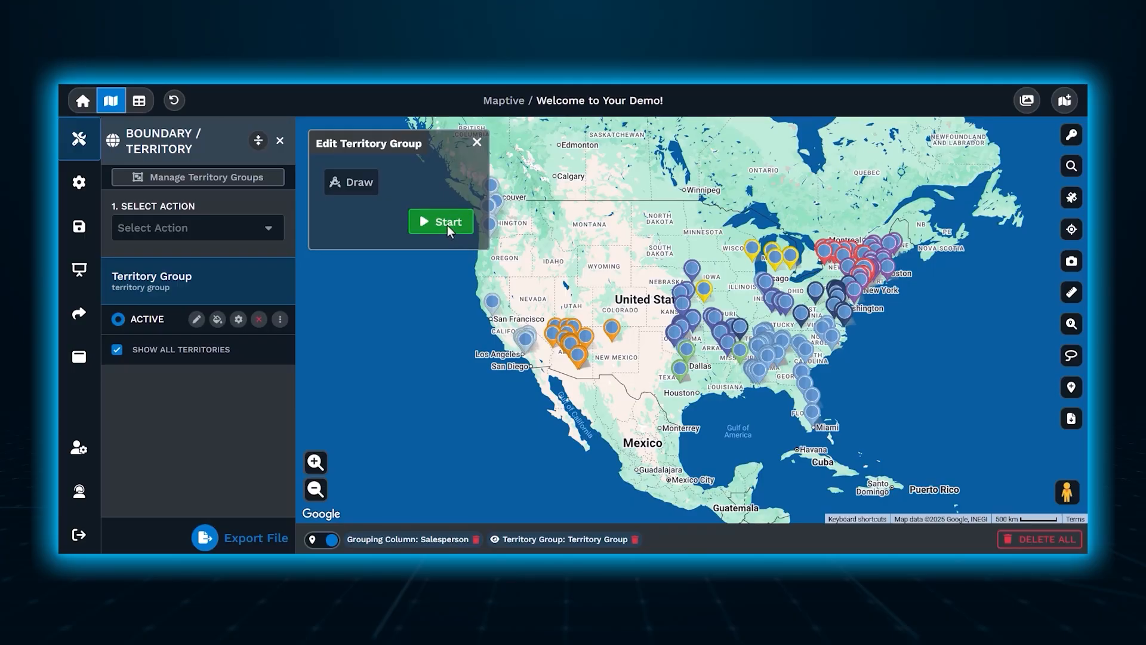
{"action": "left_click", "coordinate": [447, 224]}
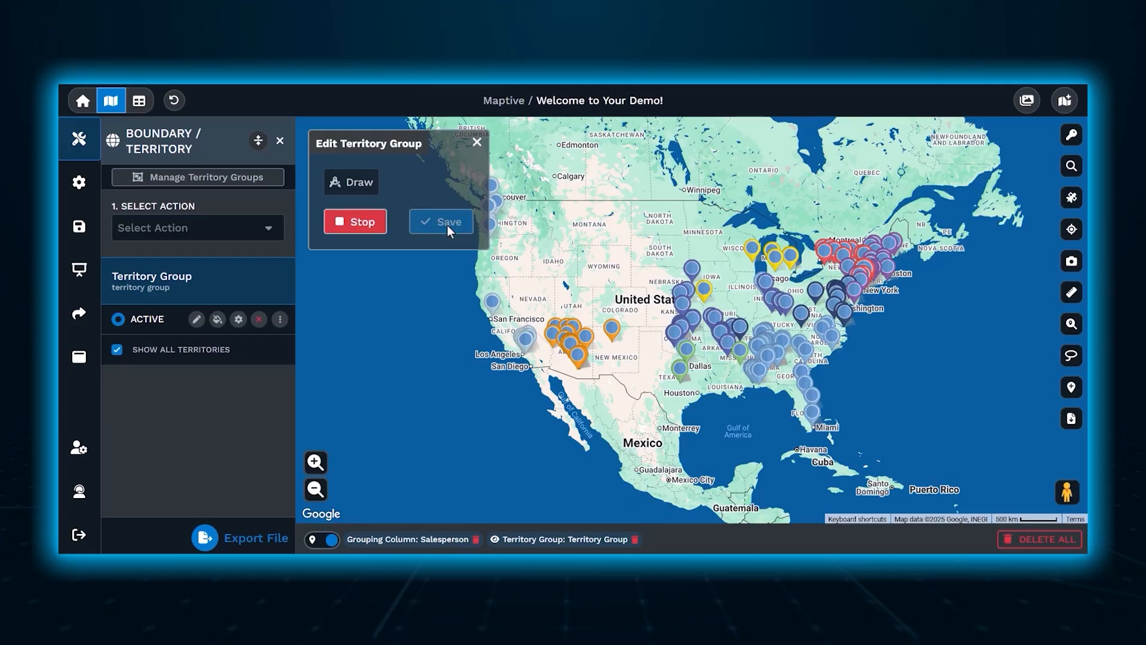
{"action": "left_click", "coordinate": [465, 273]}
{"action": "left_click", "coordinate": [554, 276]}
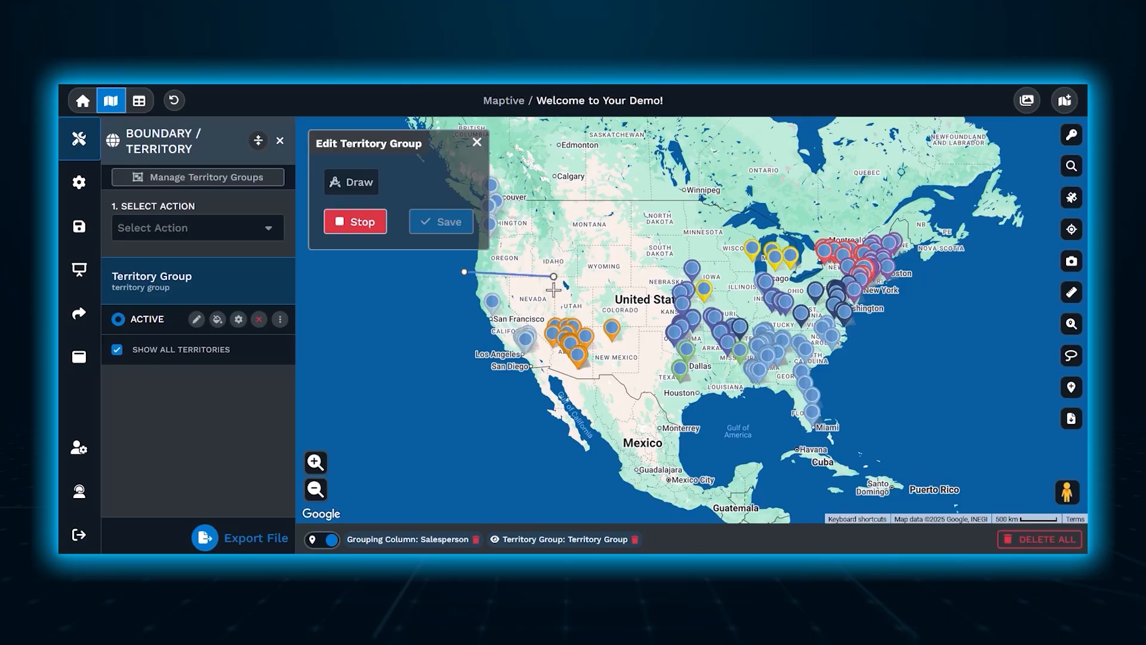
{"action": "left_click", "coordinate": [553, 322]}
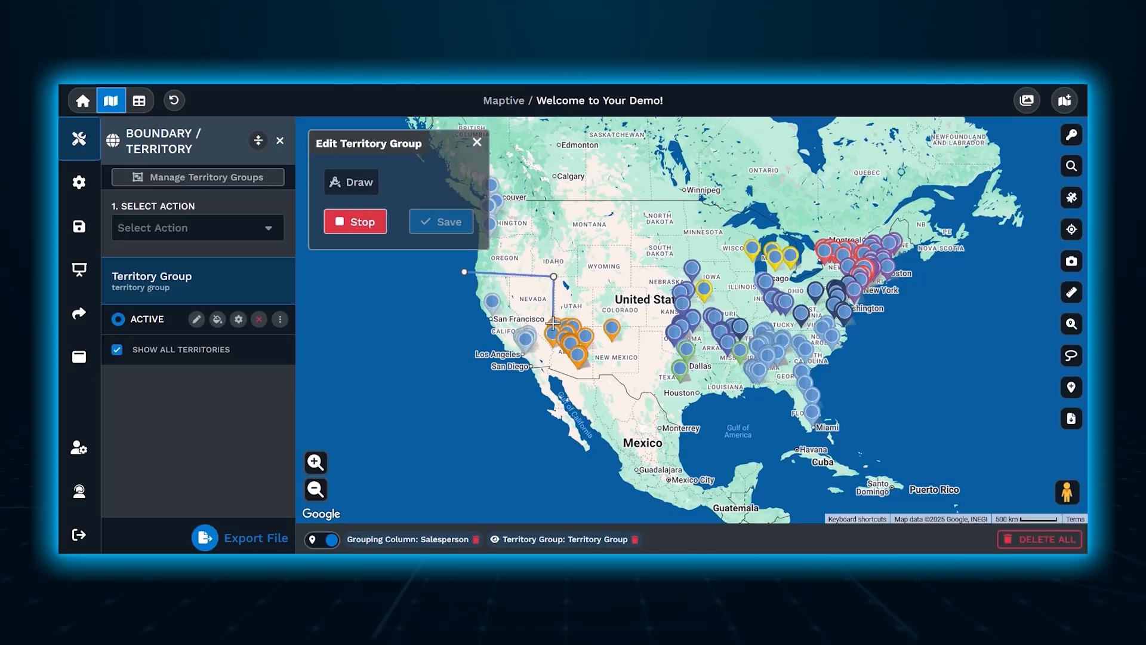
{"action": "left_click", "coordinate": [592, 327]}
{"action": "left_click", "coordinate": [592, 380]}
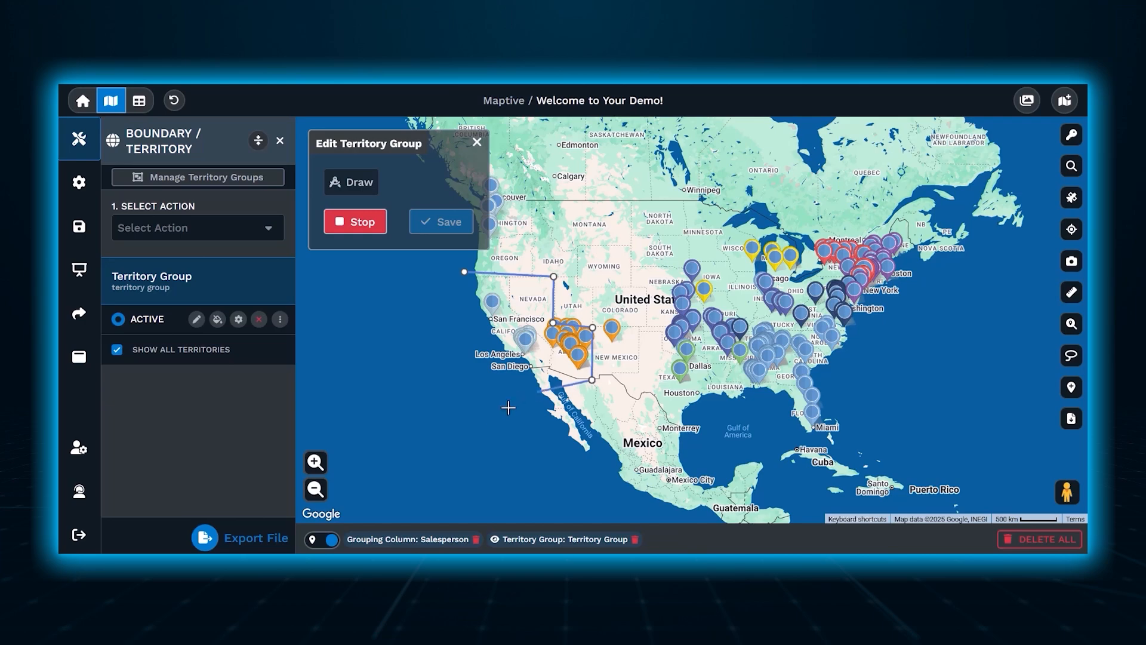
{"action": "left_click", "coordinate": [458, 434]}
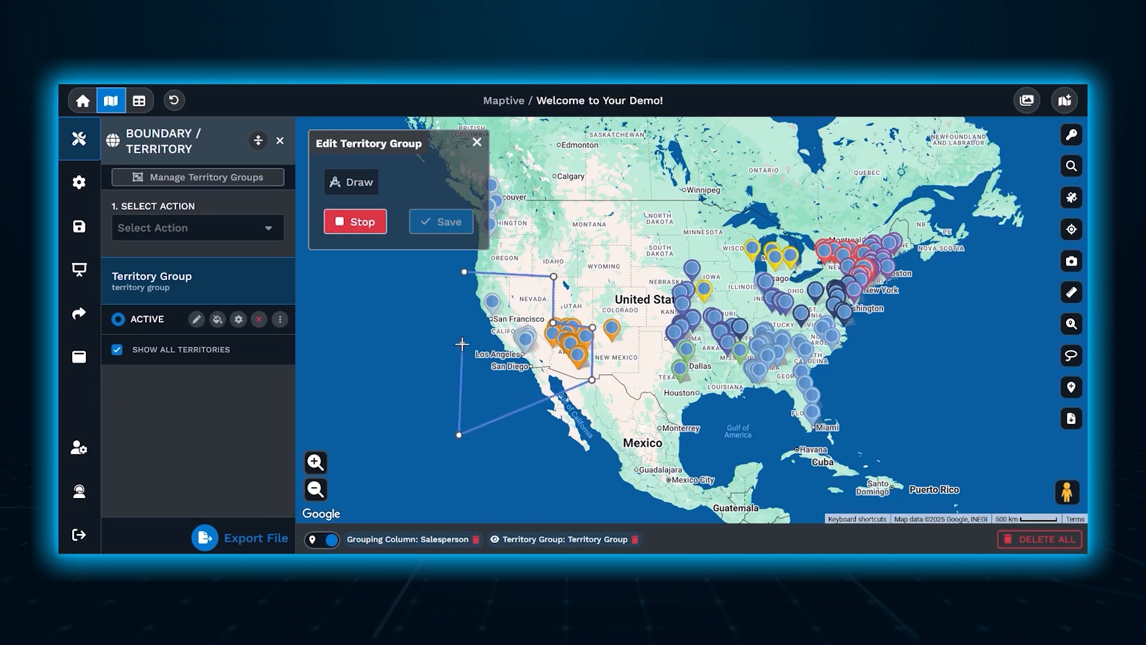
{"action": "left_click", "coordinate": [462, 344]}
{"action": "left_click", "coordinate": [384, 341]}
{"action": "left_click", "coordinate": [465, 272]}
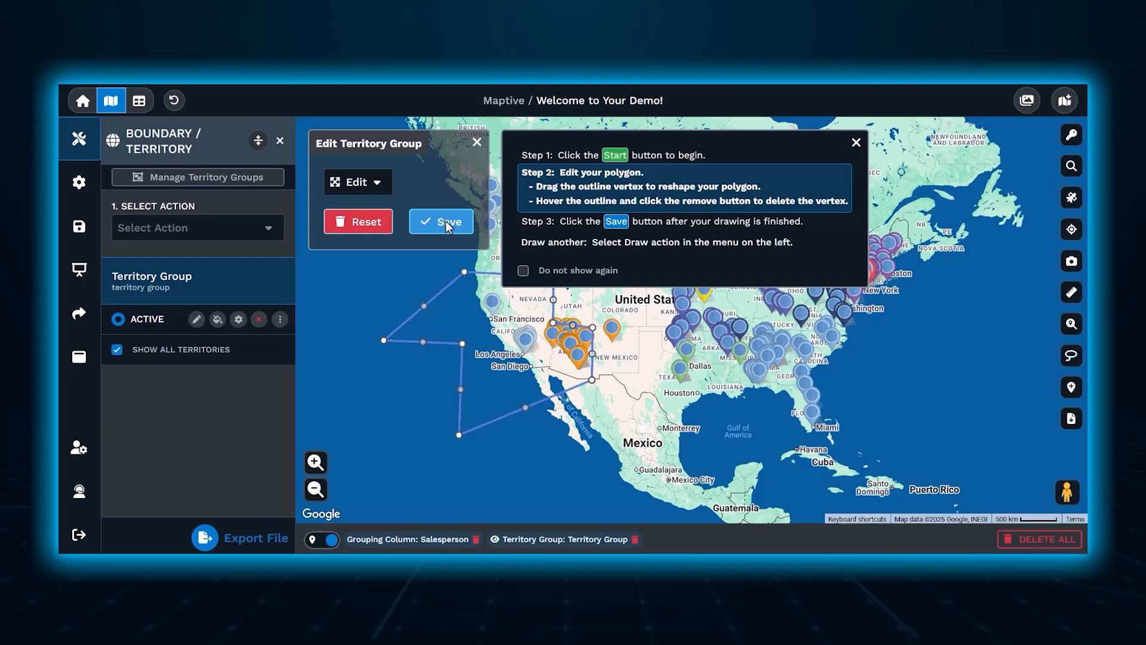
- Reshape the polygon by moving its inward-pointing vertex off the California coast farther out to the southwest, and save the drawing
{"action": "mouse_move", "coordinate": [463, 346]}
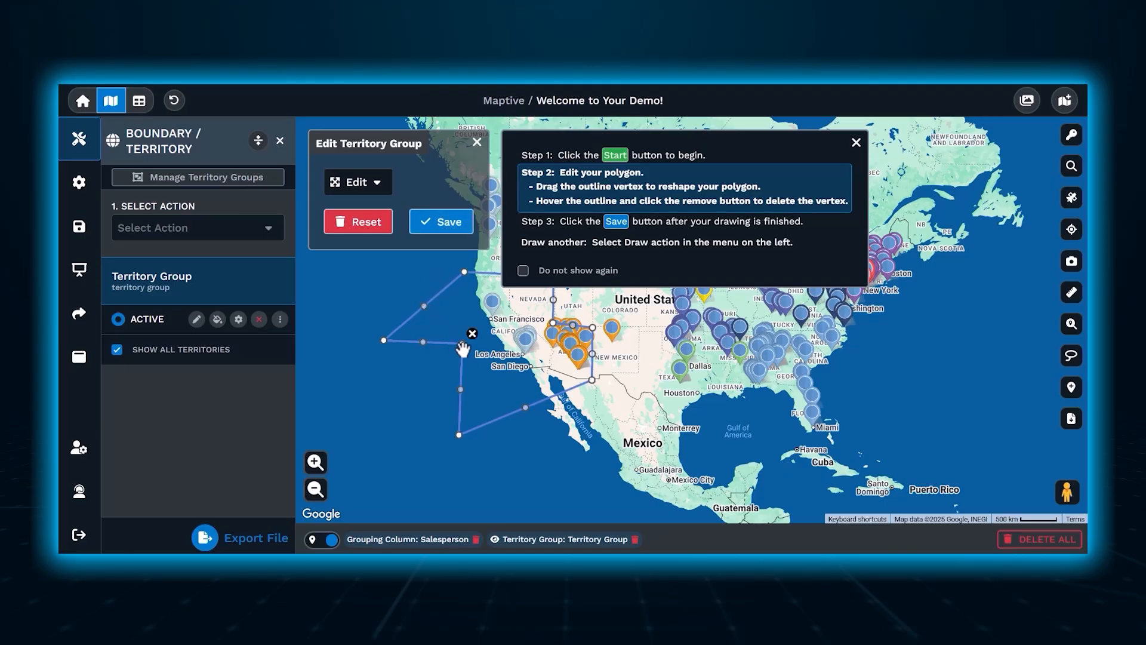
{"action": "left_click_drag", "start_coordinate": [462, 348], "coordinate": [414, 378]}
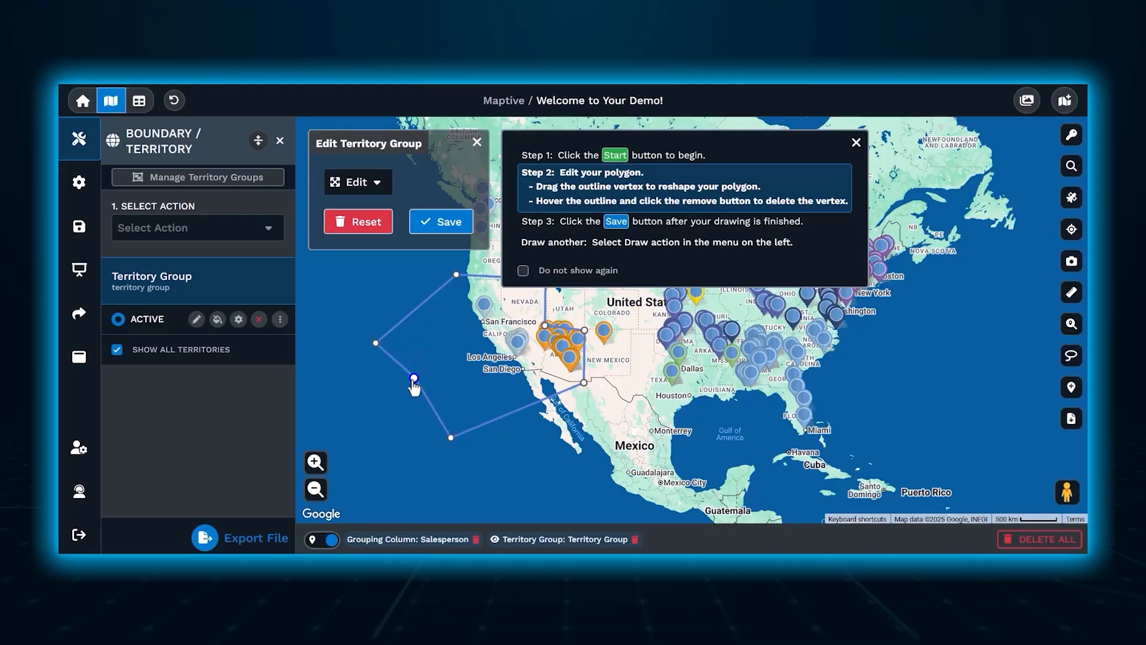
{"action": "left_click", "coordinate": [433, 222]}
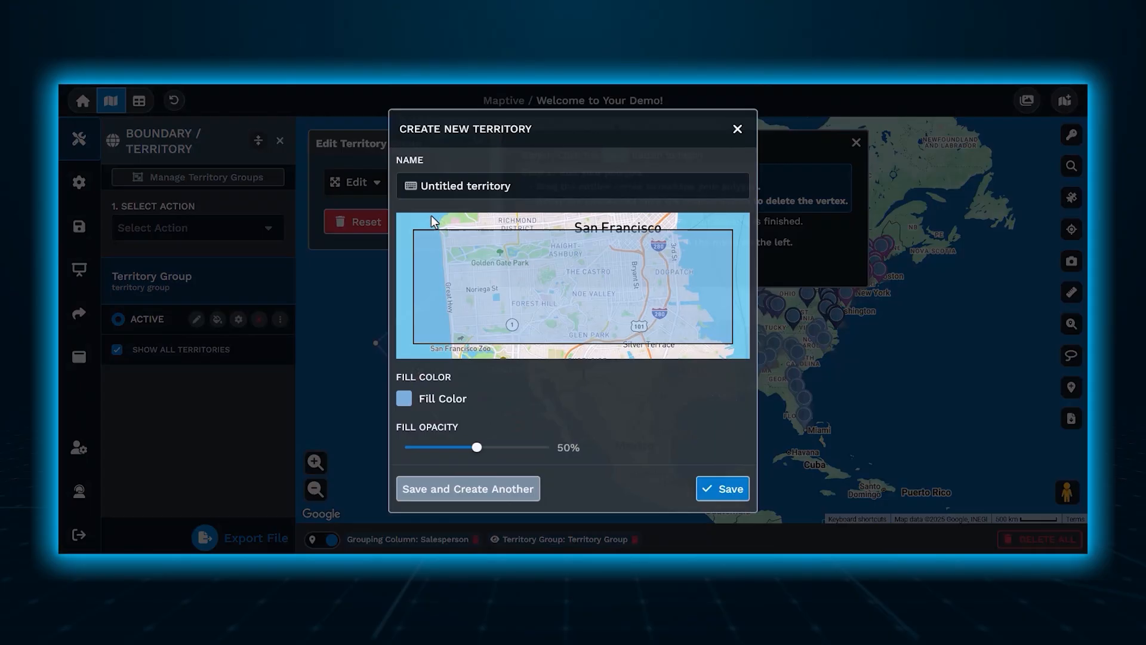
- Name the new territory "California ish"
{"action": "left_click", "coordinate": [536, 193]}
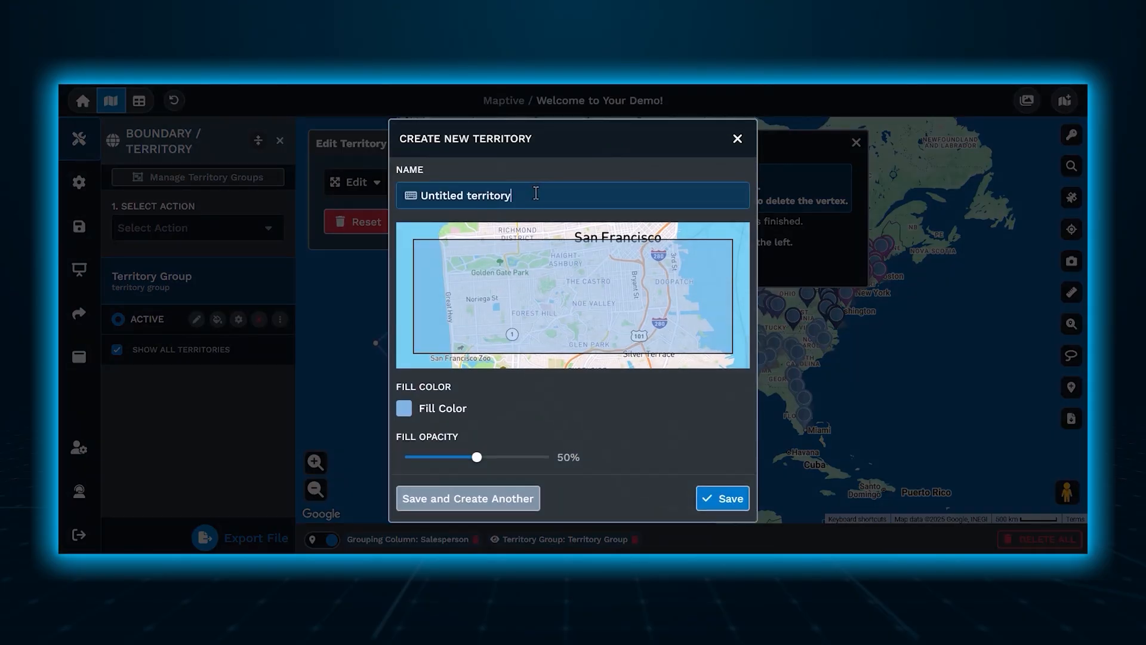
{"action": "key", "text": "BackSpace"}
{"action": "key", "text": "BackSpace"}
{"action": "key", "text": "BackSpace"}
{"action": "key", "text": "BackSpace"}
{"action": "key", "text": "BackSpace"}
{"action": "key", "text": "BackSpace"}
{"action": "key", "text": "BackSpace"}
{"action": "key", "text": "BackSpace"}
{"action": "key", "text": "BackSpace"}
{"action": "key", "text": "BackSpace"}
{"action": "key", "text": "BackSpace"}
{"action": "key", "text": "BackSpace"}
{"action": "key", "text": "BackSpace"}
{"action": "key", "text": "BackSpace"}
{"action": "key", "text": "BackSpace"}
{"action": "key", "text": "BackSpace"}
{"action": "key", "text": "BackSpace"}
{"action": "key", "text": "BackSpace"}
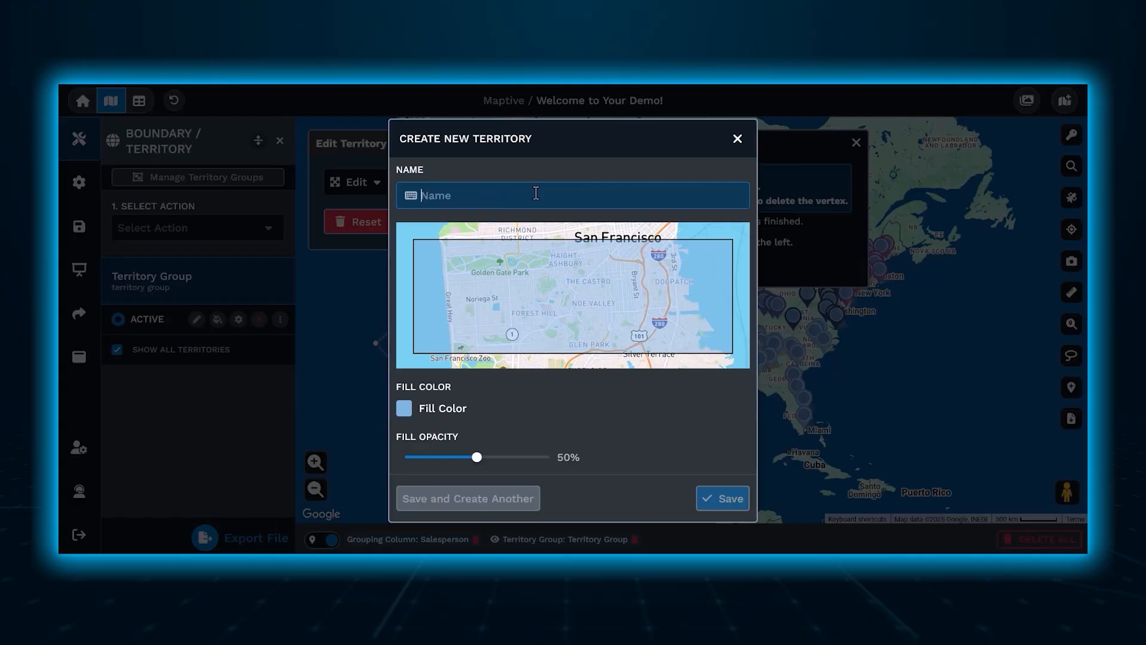
{"action": "type", "text": "Californi"}
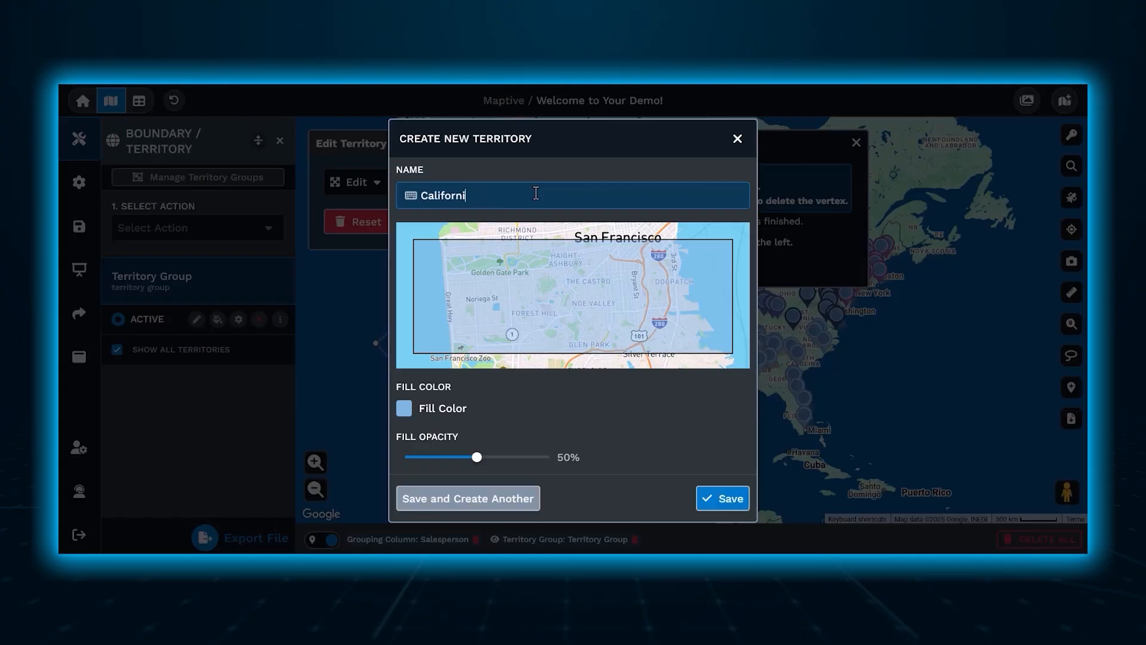
{"action": "type", "text": "a ish"}
- Set the territory's fill color to purple #BF7DE1 and save the territory
{"action": "left_click", "coordinate": [406, 414]}
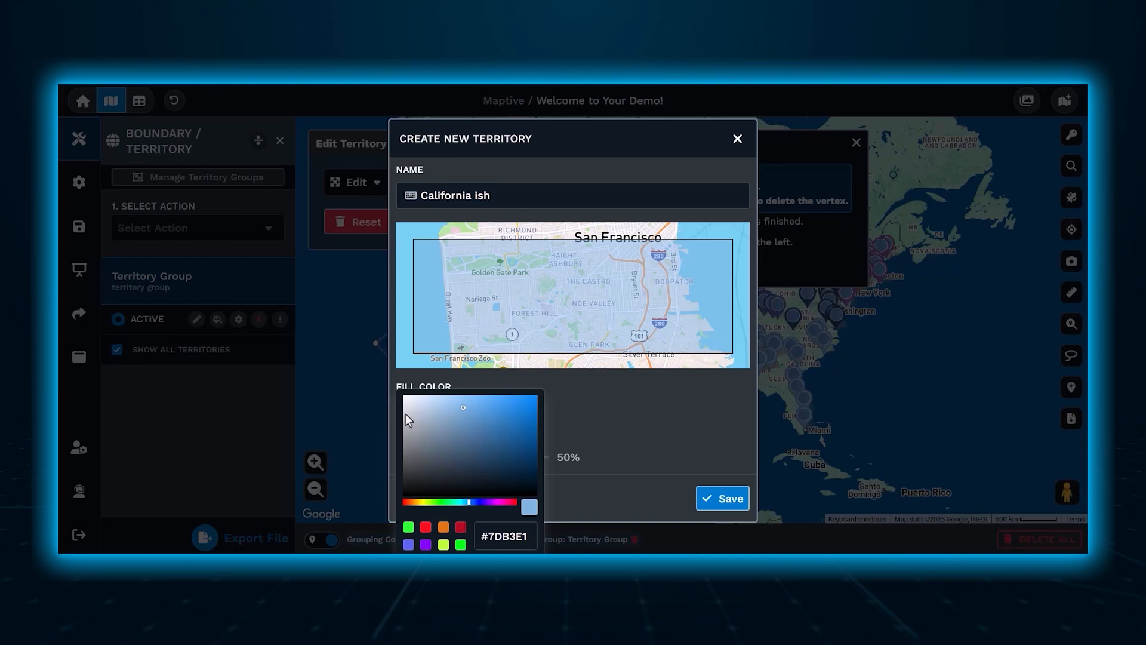
{"action": "left_click", "coordinate": [492, 503]}
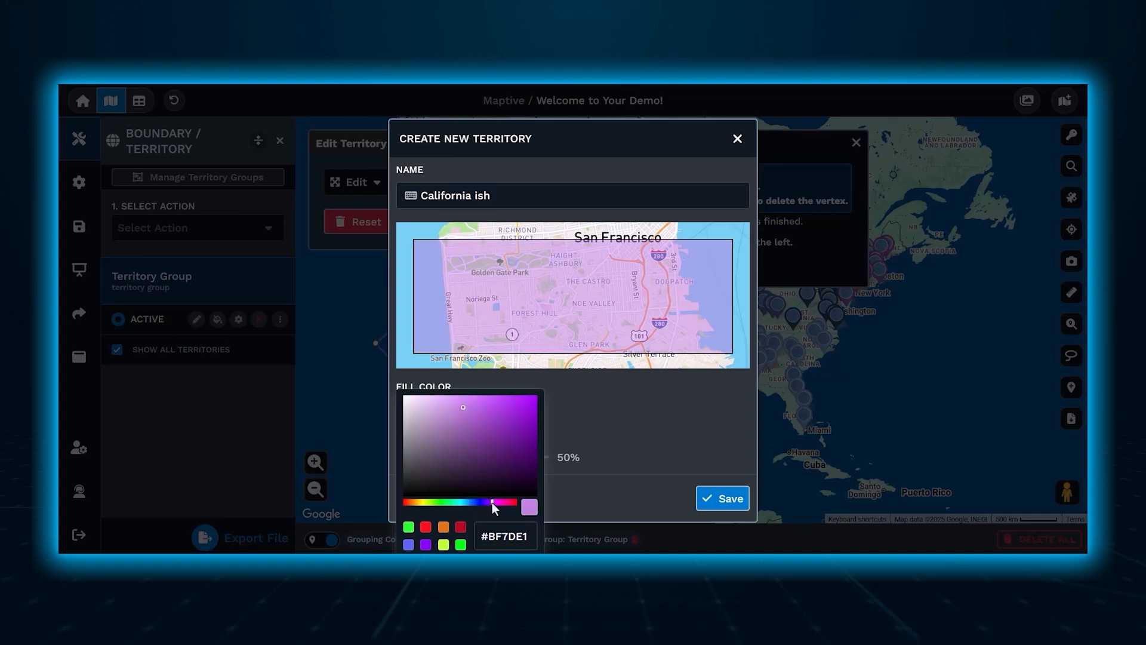
{"action": "left_click", "coordinate": [647, 412]}
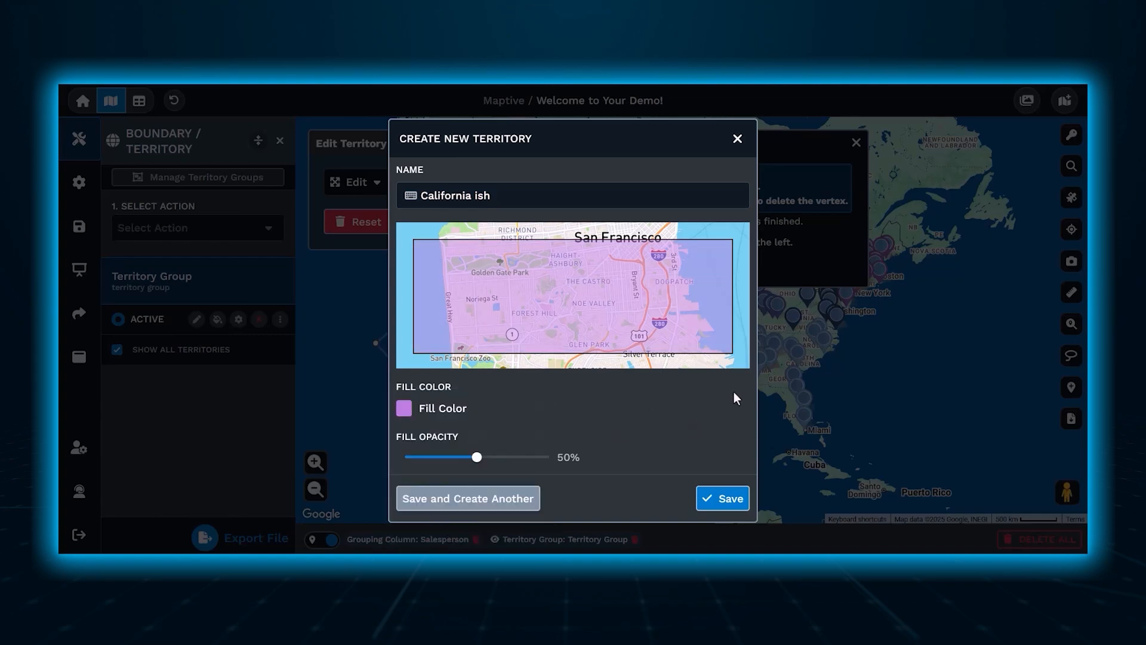
{"action": "left_click", "coordinate": [722, 498]}
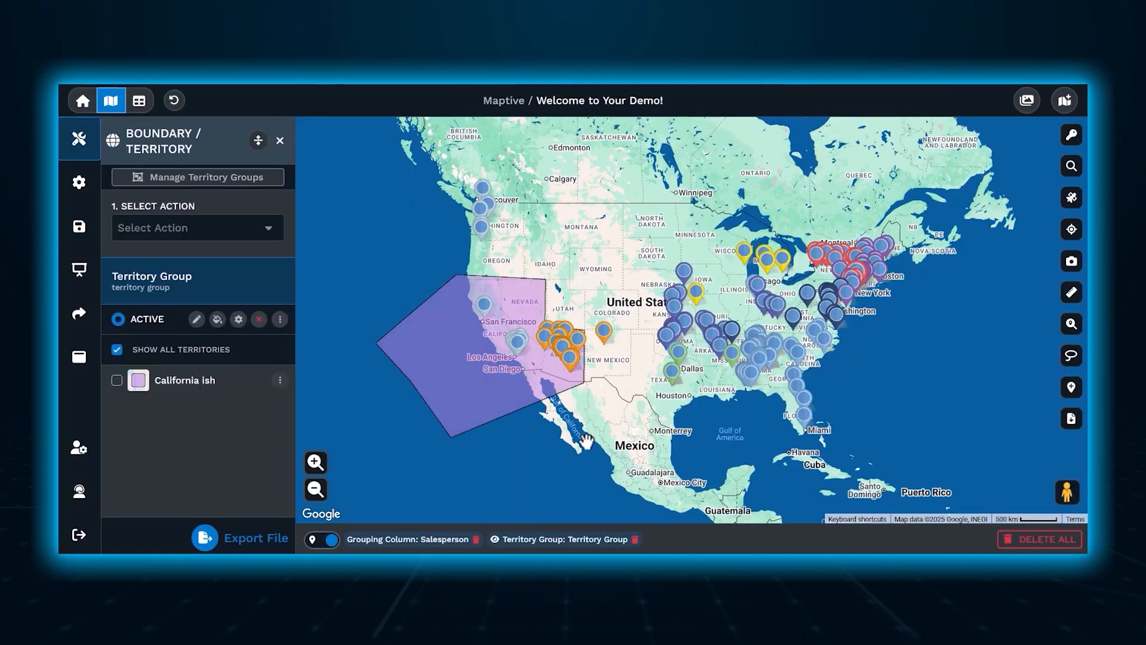
- Review the California ish territory's details, the metrics that can be customized and the actions available for it
{"action": "left_click", "coordinate": [454, 376]}
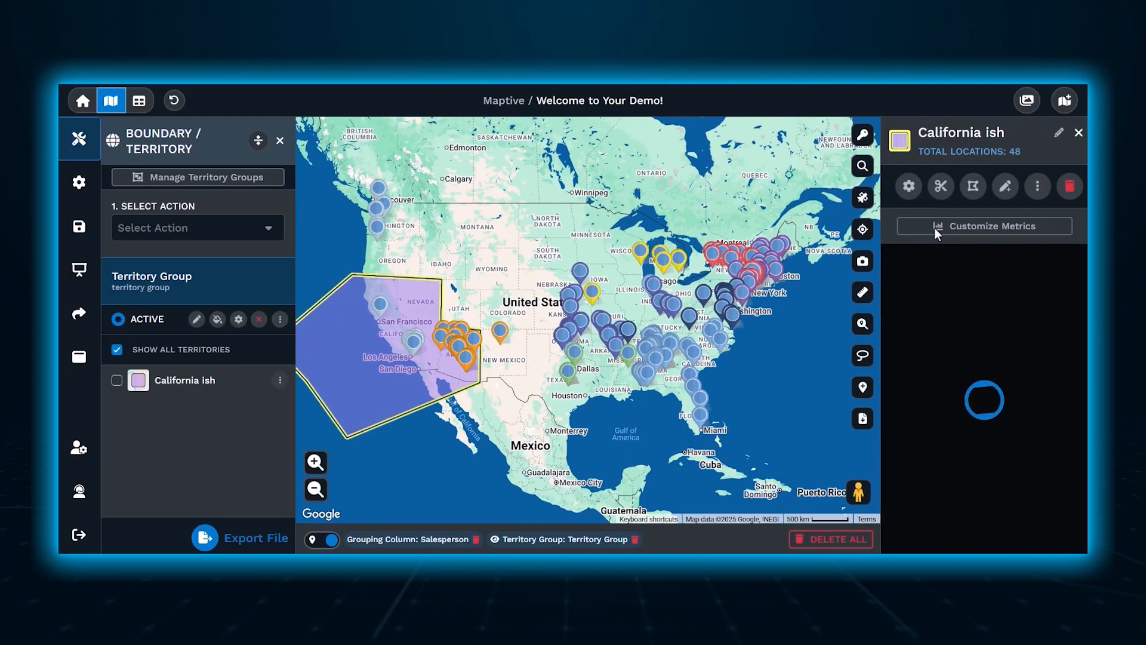
{"action": "left_click", "coordinate": [988, 229]}
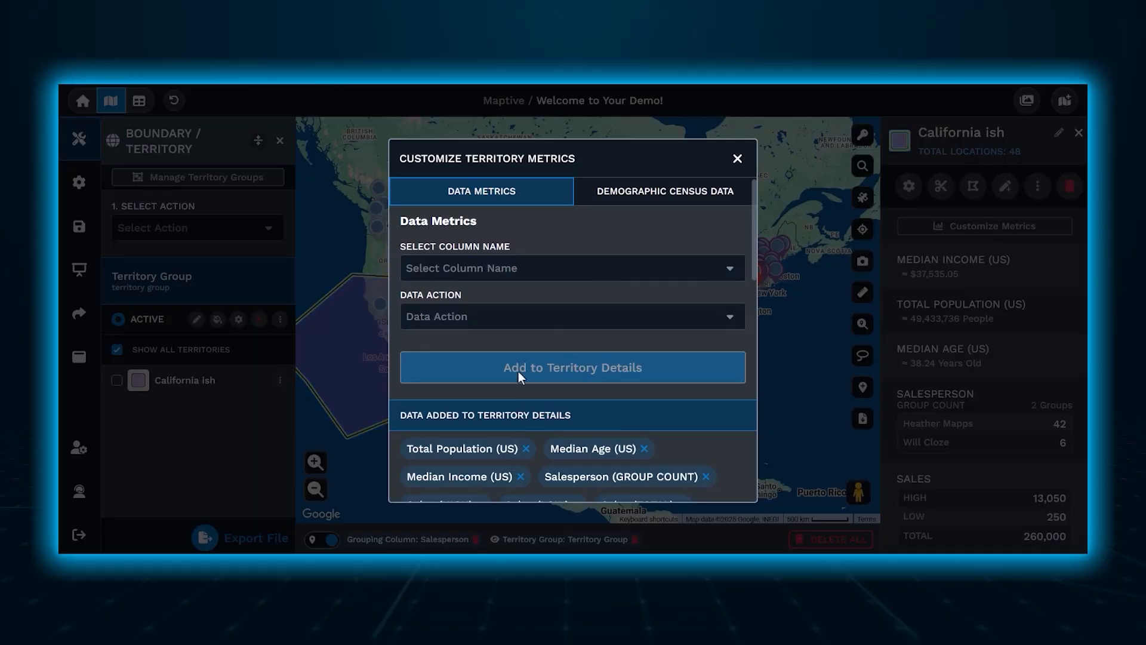
{"action": "left_click", "coordinate": [736, 160]}
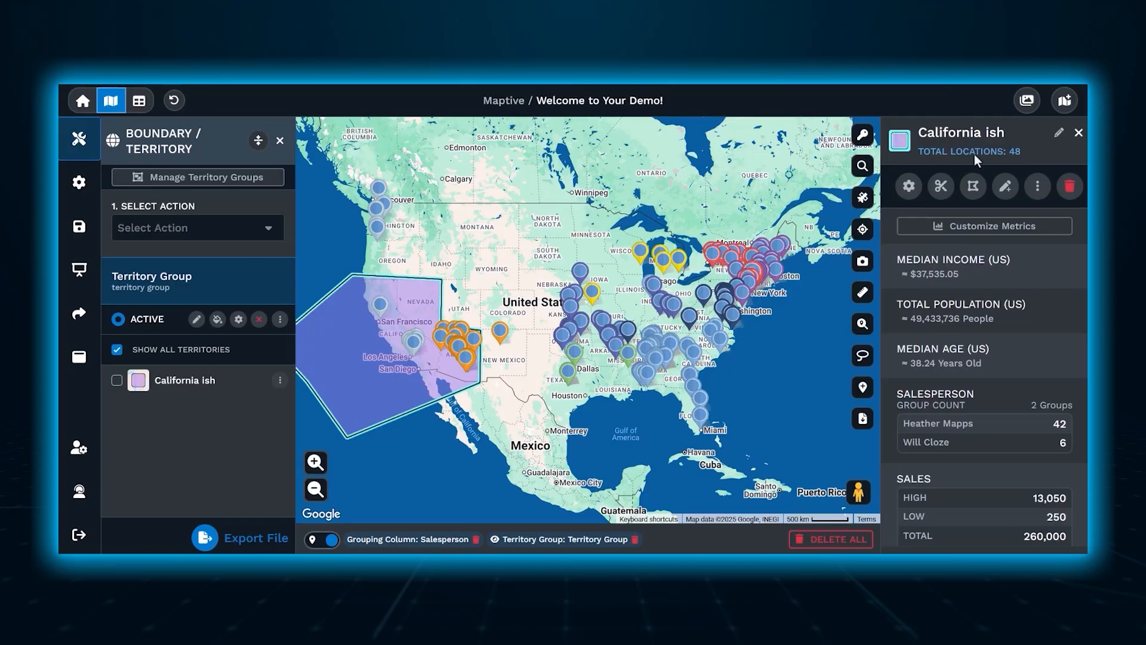
{"action": "left_click", "coordinate": [1079, 133]}
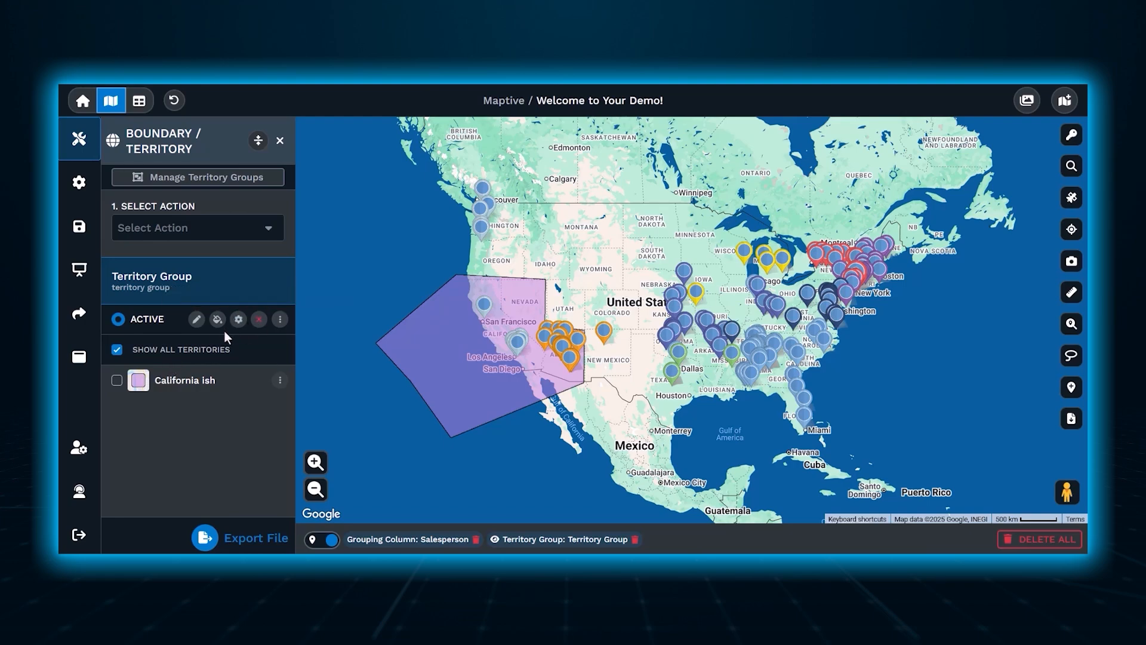
{"action": "left_click", "coordinate": [278, 381]}
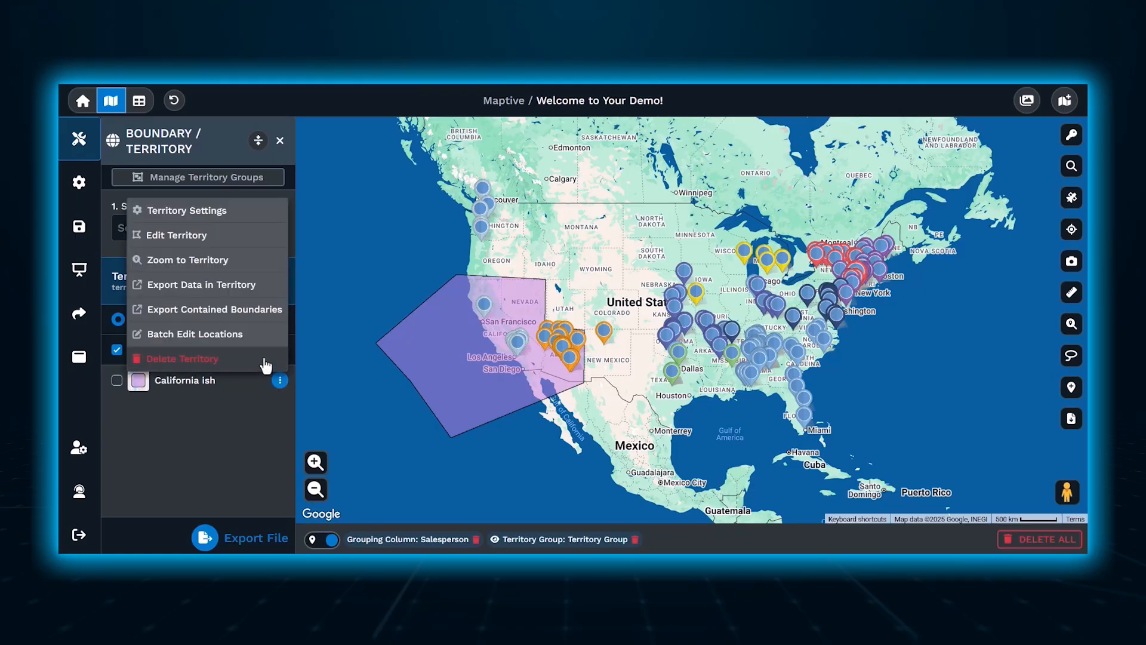
{"action": "left_click", "coordinate": [255, 391]}
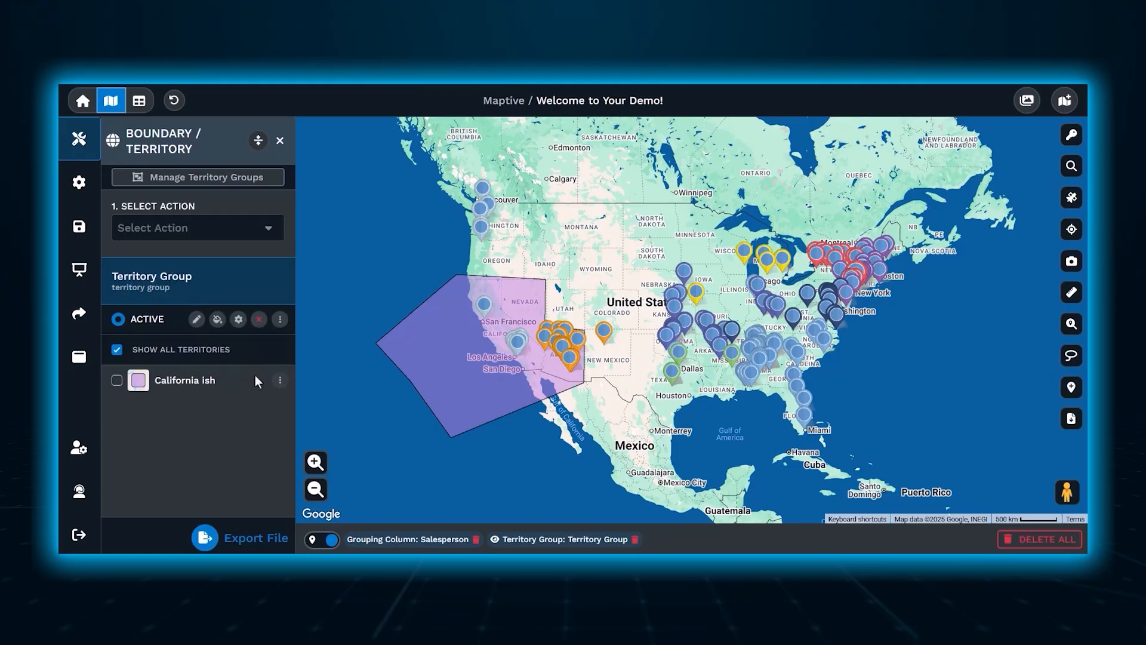
- Remove the territory group from the map and leave the Boundary / Territory tool
{"action": "left_click", "coordinate": [258, 318]}
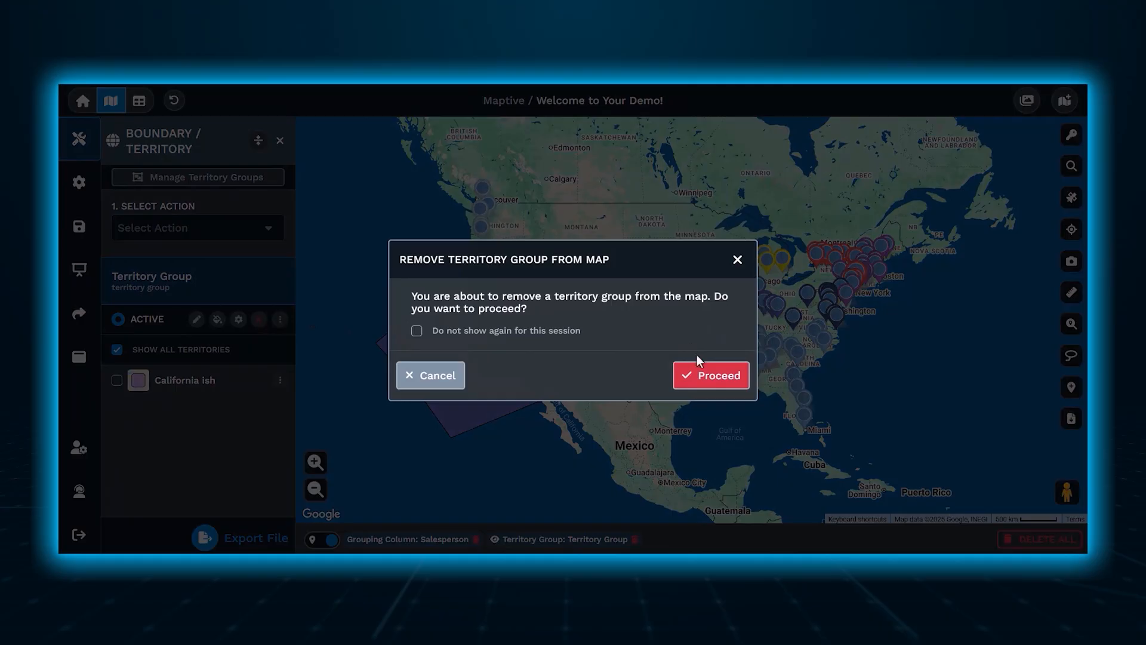
{"action": "left_click", "coordinate": [704, 385]}
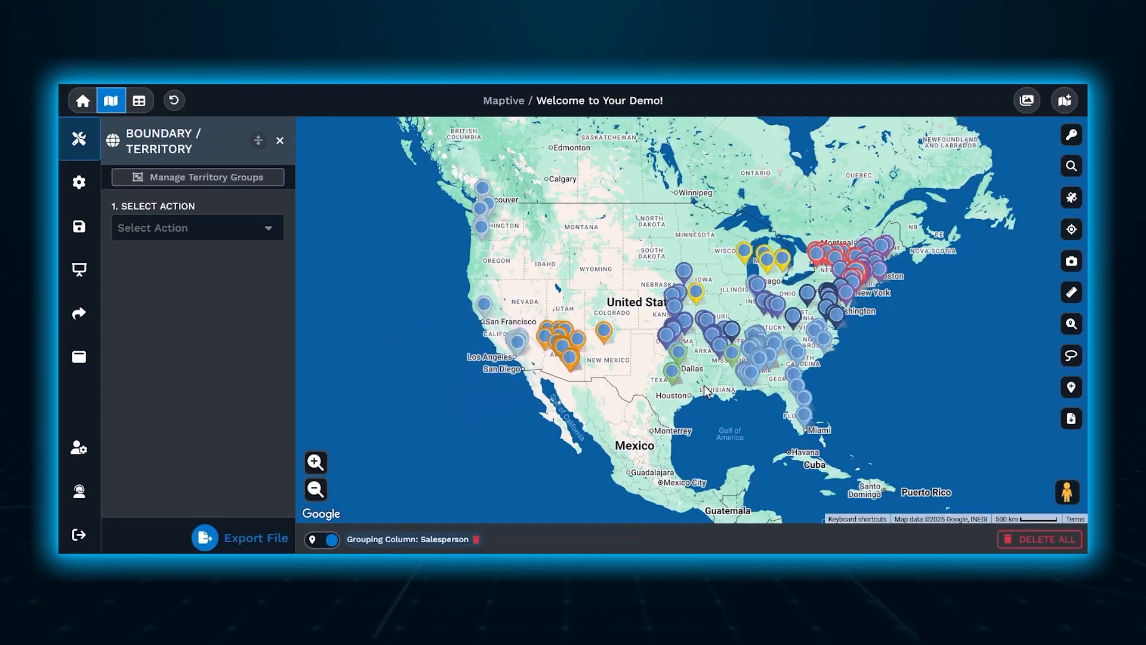
{"action": "left_click", "coordinate": [280, 141]}
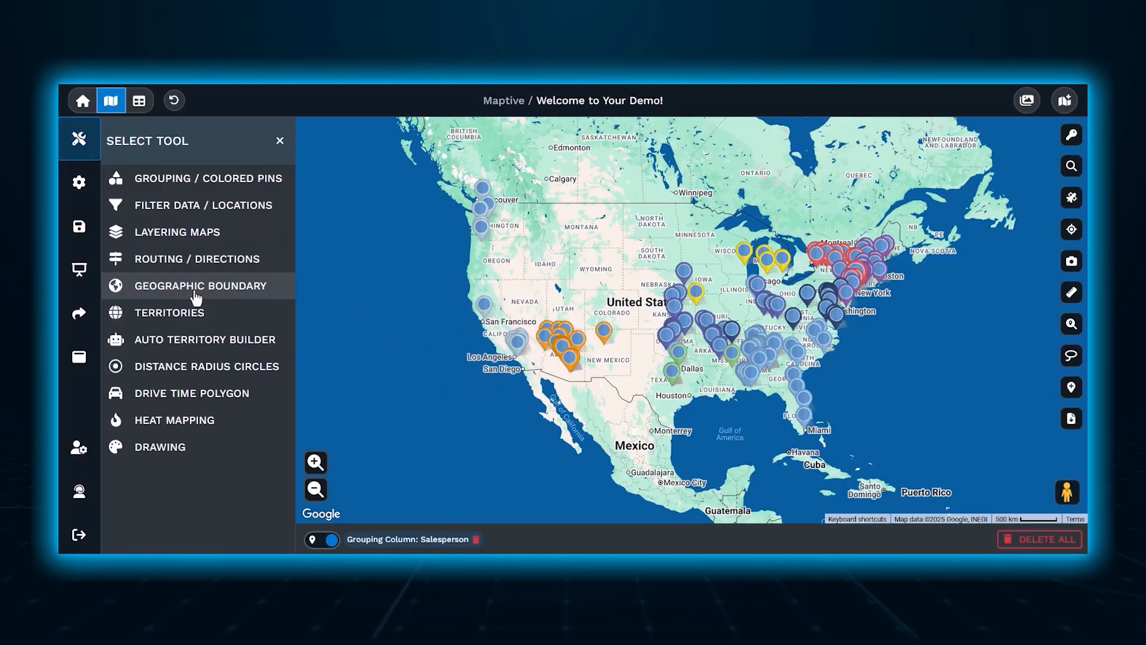
- Start the Auto Territory Builder in trial mode and choose all US Zip Codes as the building block type
{"action": "left_click", "coordinate": [202, 351]}
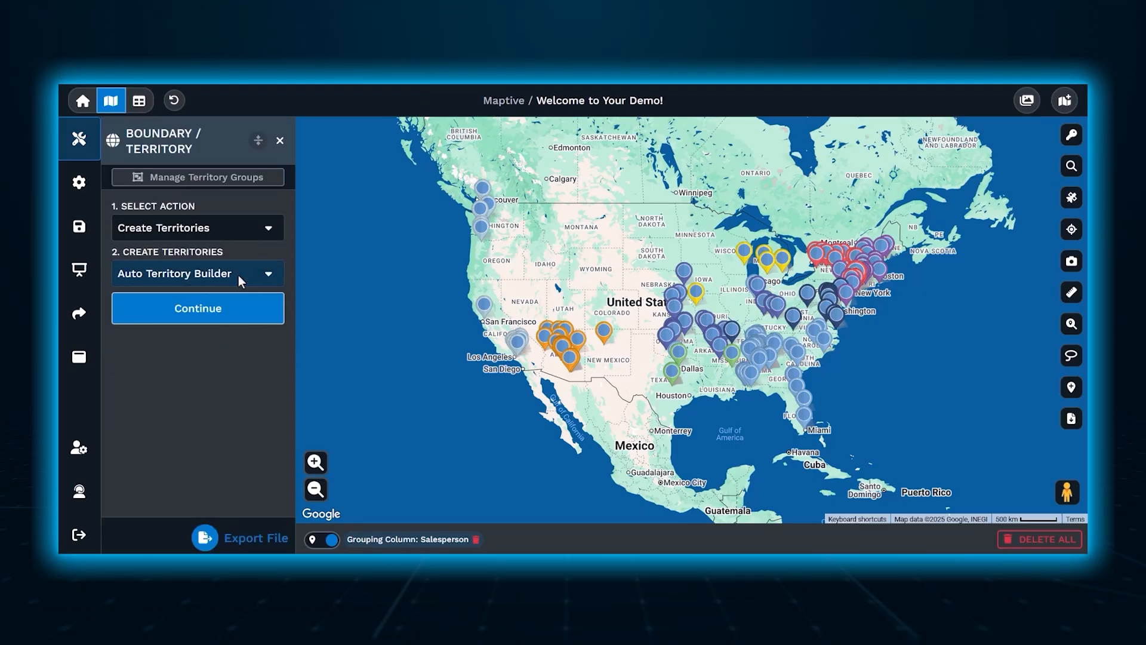
{"action": "left_click", "coordinate": [238, 314]}
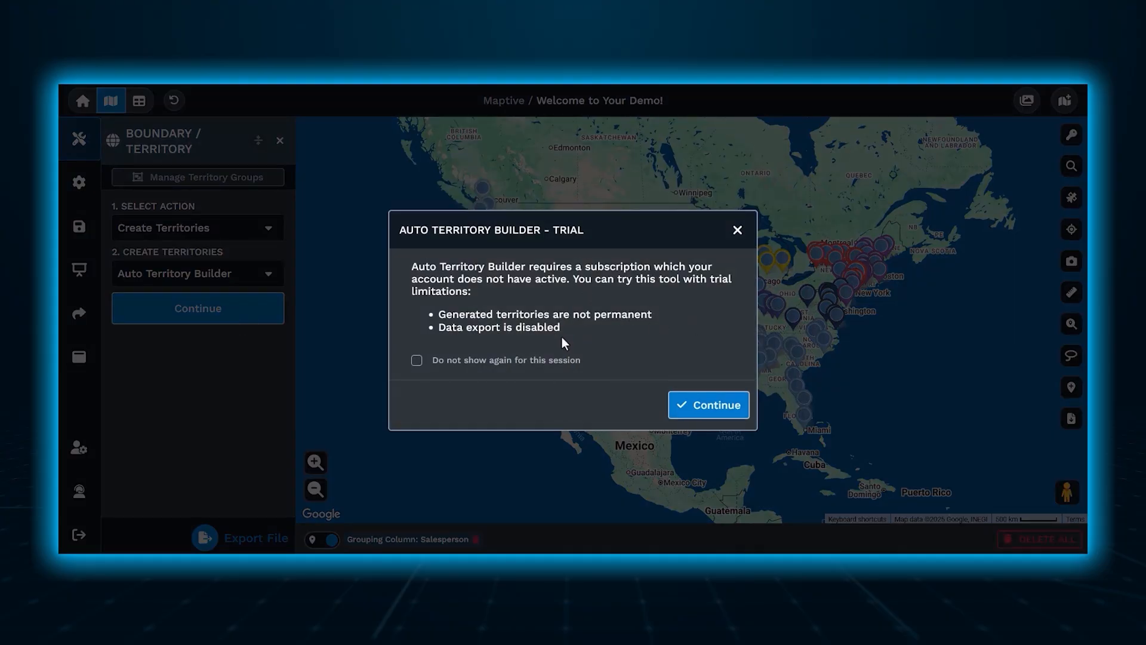
{"action": "left_click", "coordinate": [714, 407]}
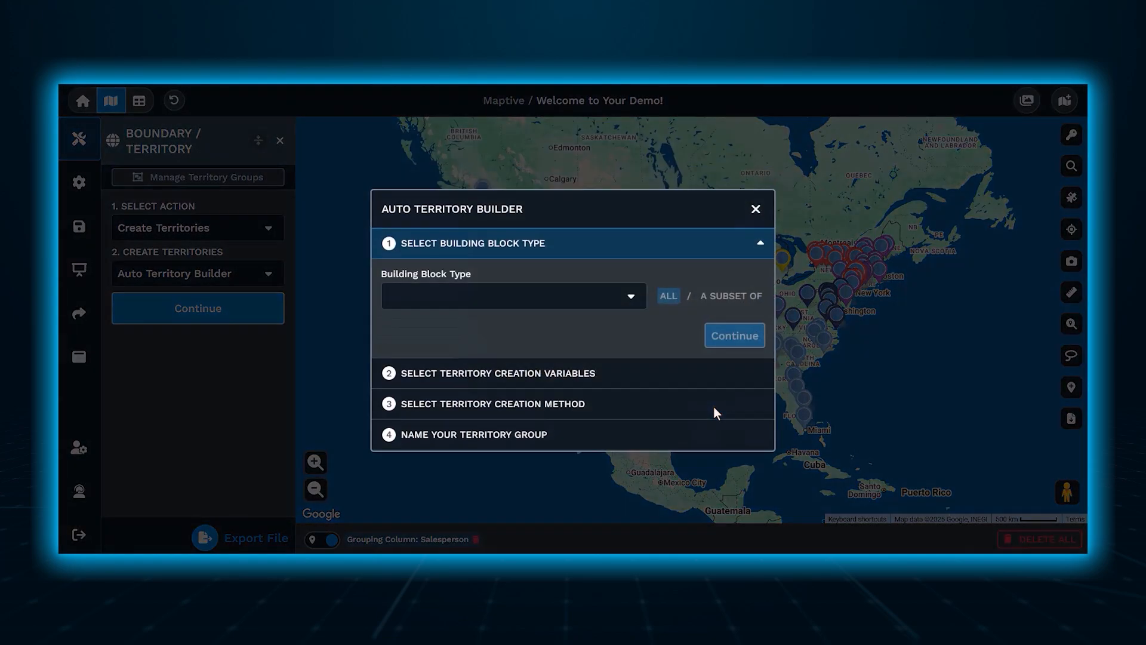
{"action": "left_click", "coordinate": [592, 303]}
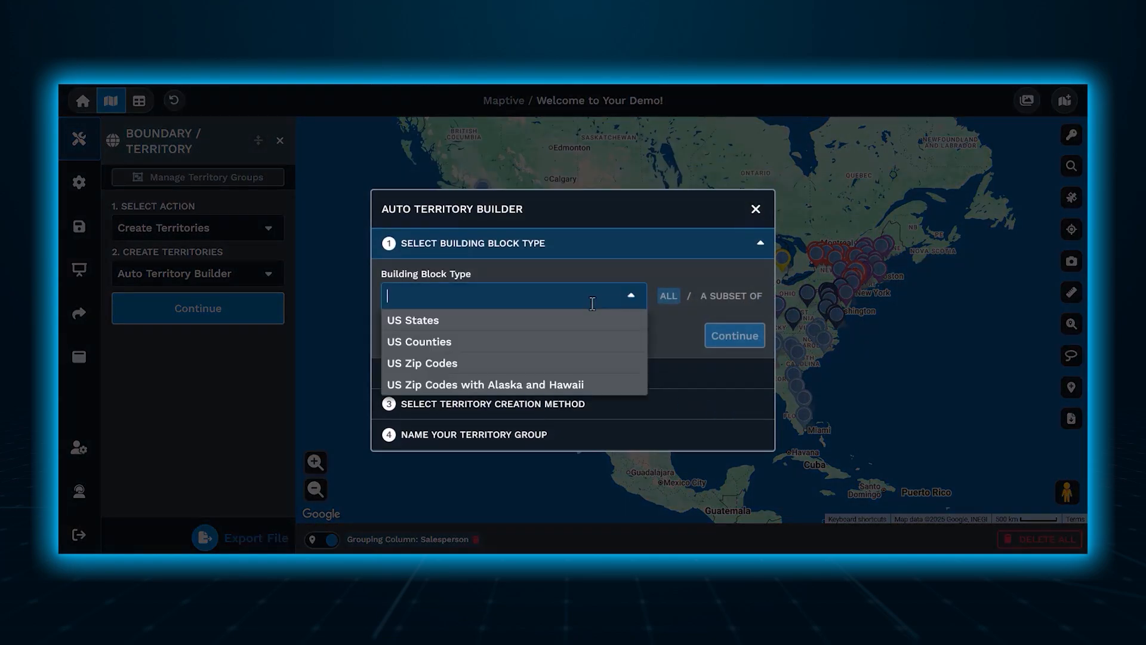
{"action": "left_click", "coordinate": [590, 368]}
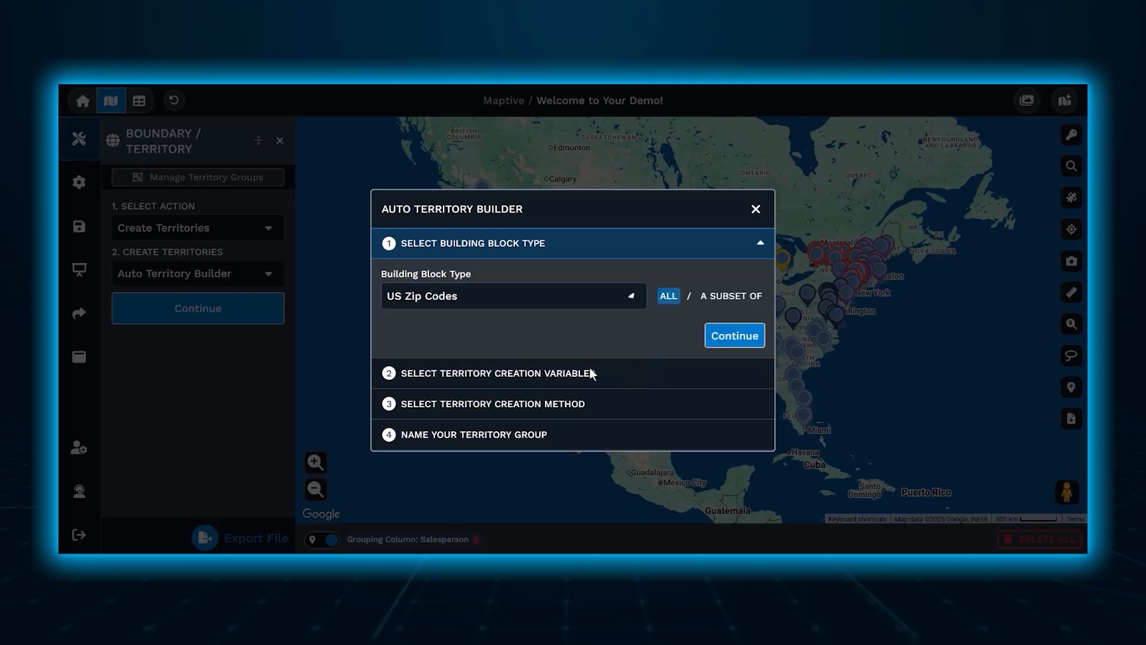
{"action": "left_click", "coordinate": [732, 330]}
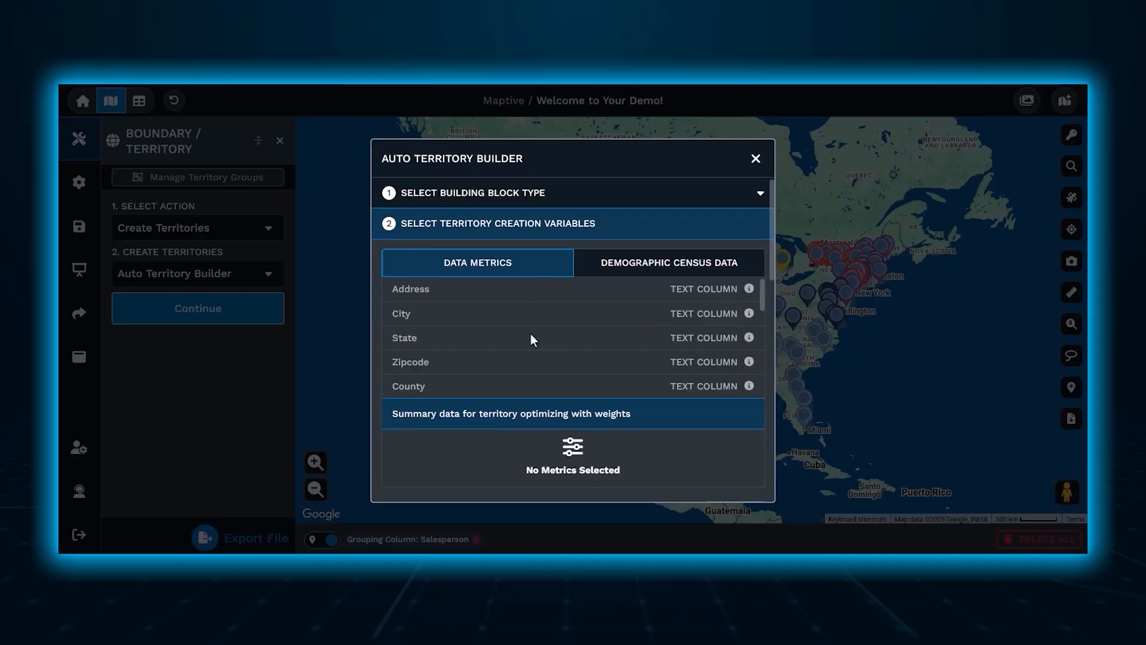
- Look at the Demographic Census Data variables offered for territory creation, and exit the builder to the tool list
{"action": "left_click", "coordinate": [640, 266]}
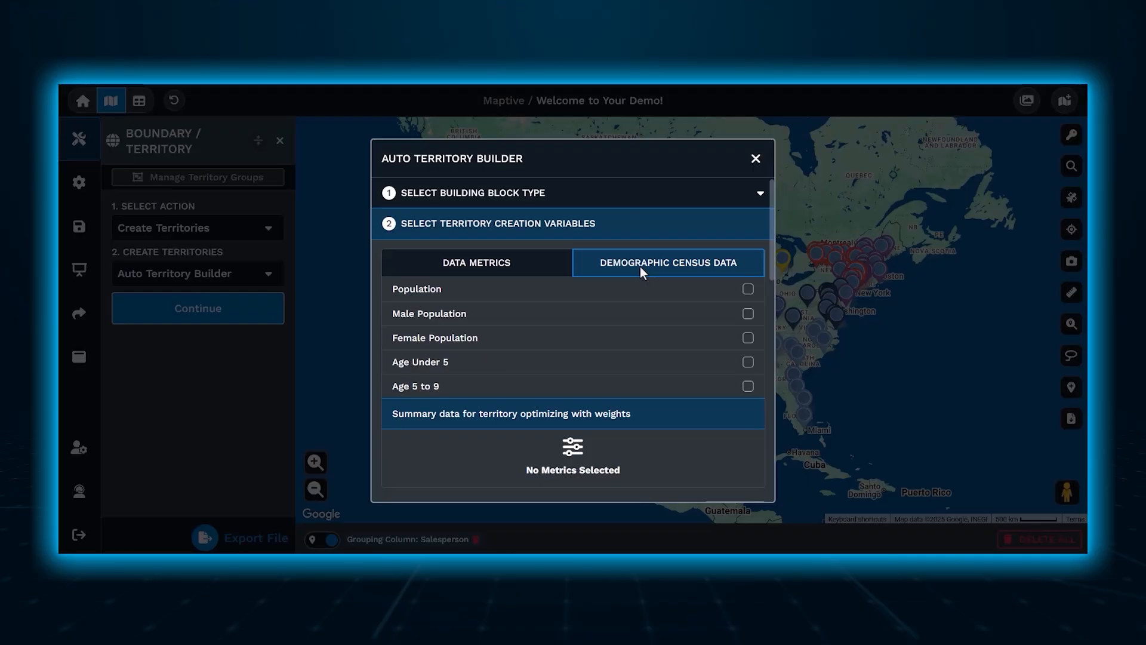
{"action": "left_click", "coordinate": [756, 161]}
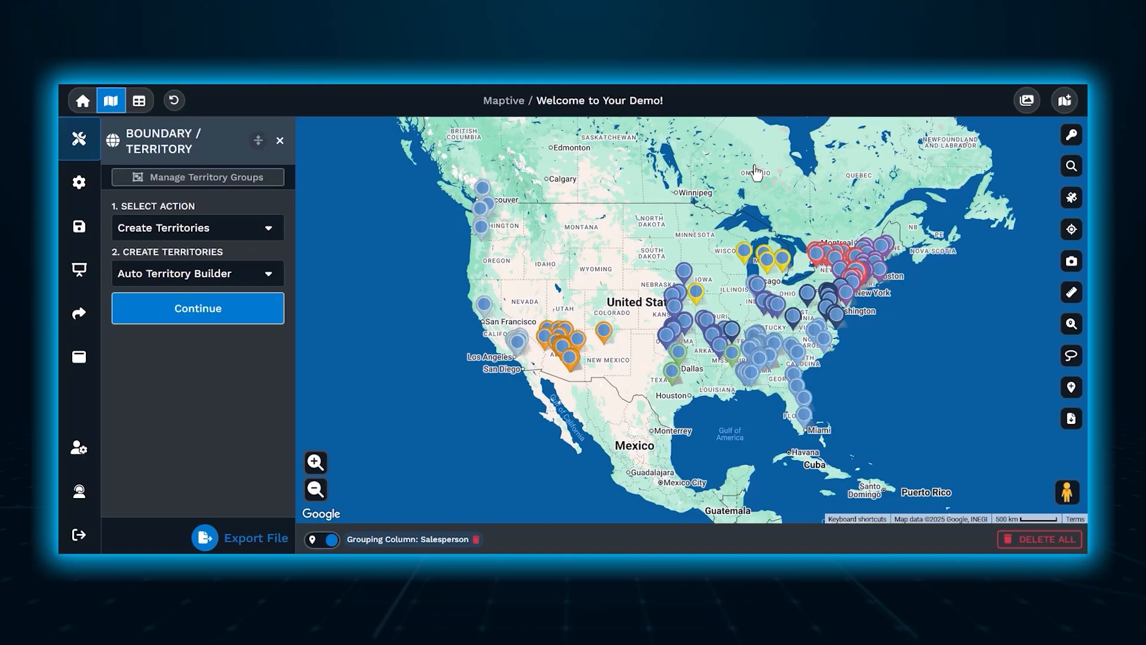
{"action": "left_click", "coordinate": [171, 147]}
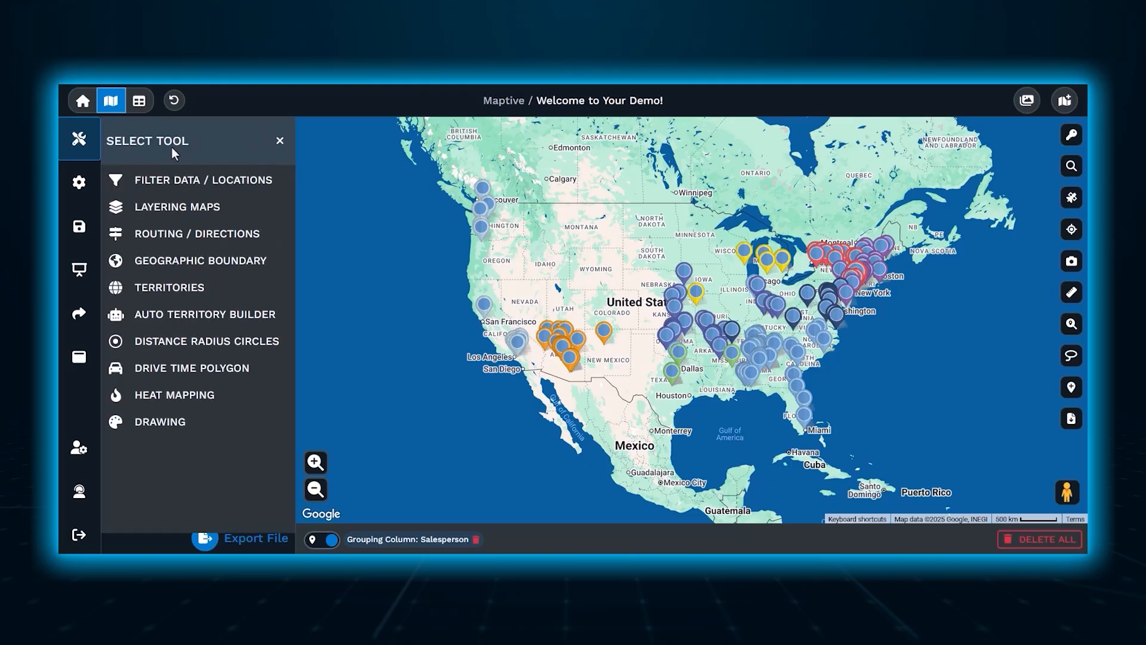
- Open the Distance Radius Circles tool and use a point in the Pacific southwest of San Diego as the radius's starting location
{"action": "left_click", "coordinate": [182, 370]}
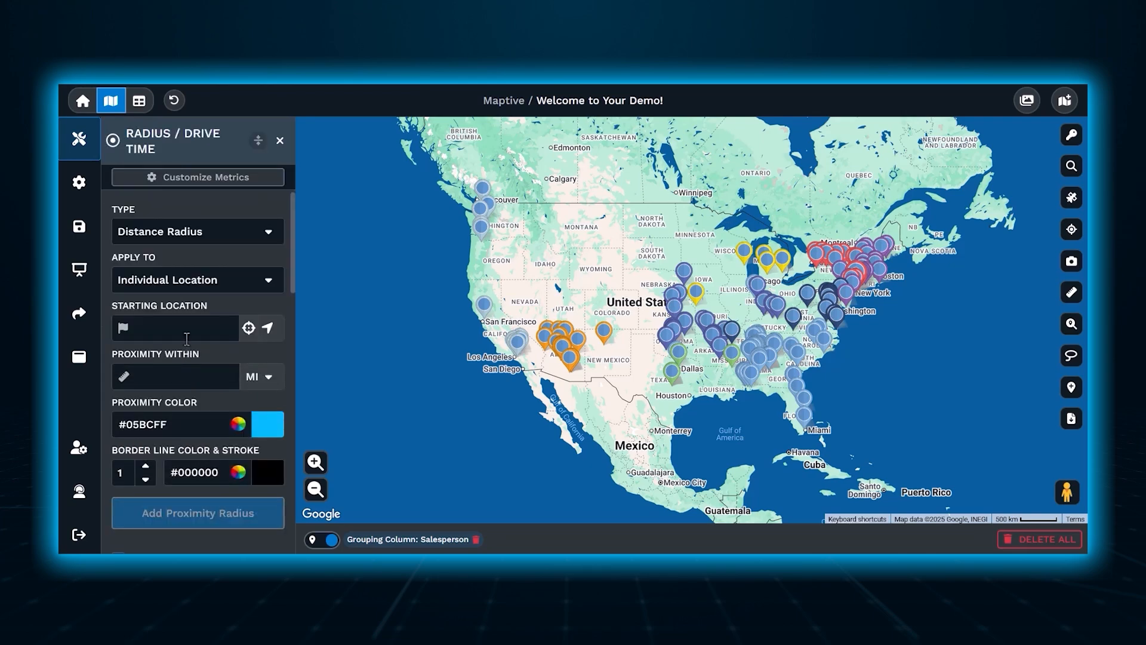
{"action": "left_click", "coordinate": [178, 334]}
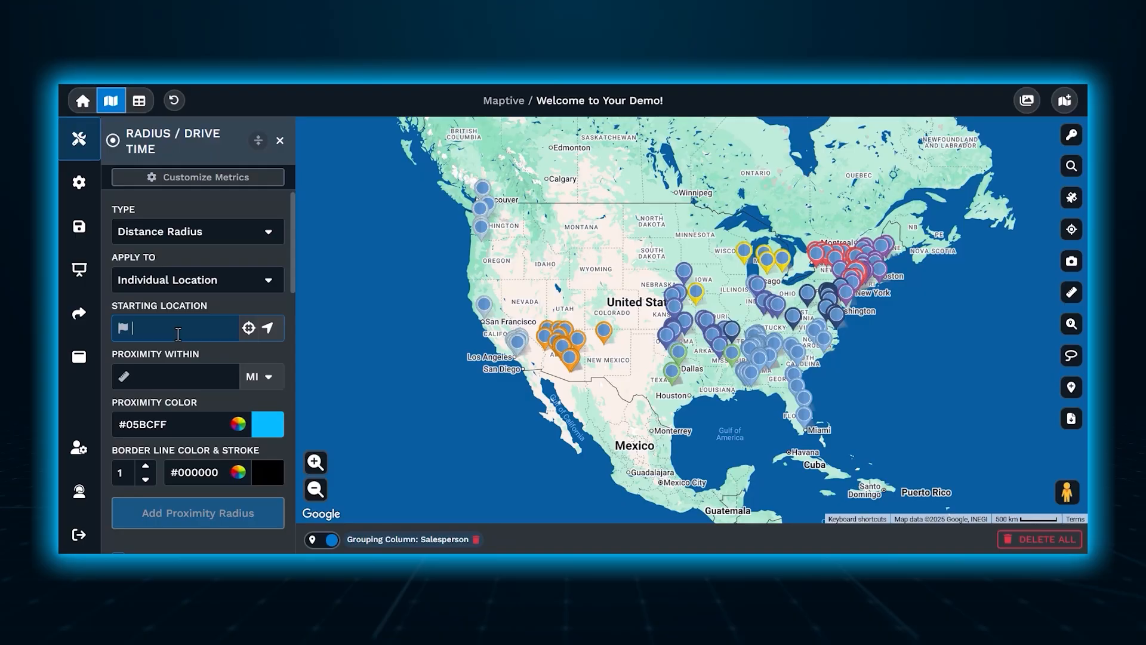
{"action": "left_click", "coordinate": [442, 376]}
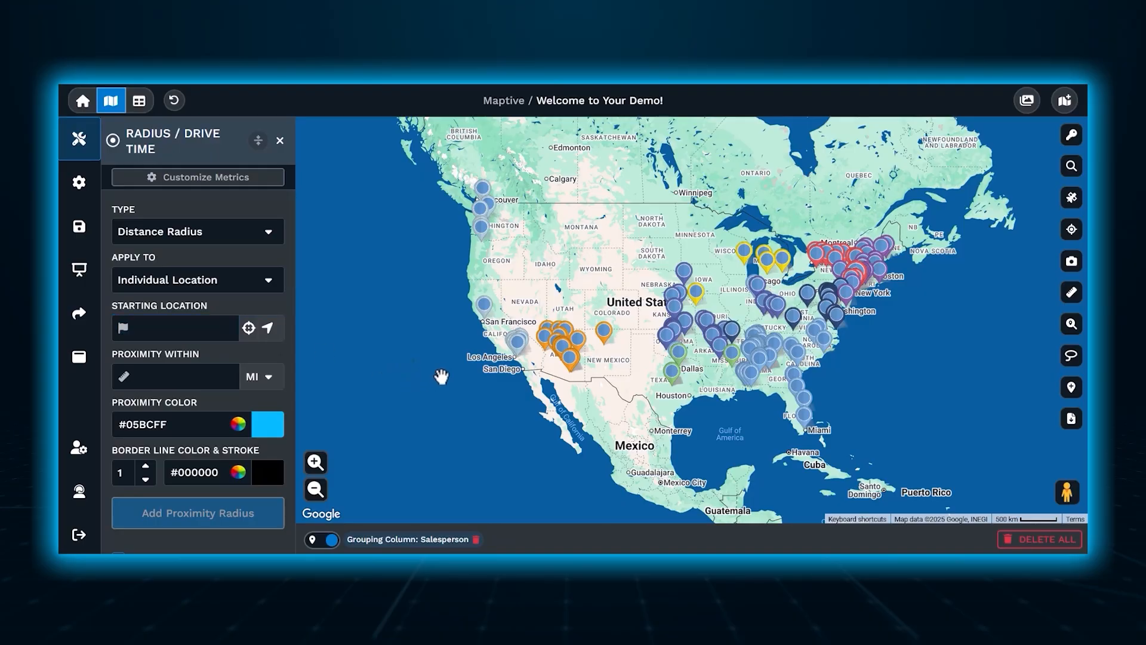
{"action": "right_click", "coordinate": [442, 376]}
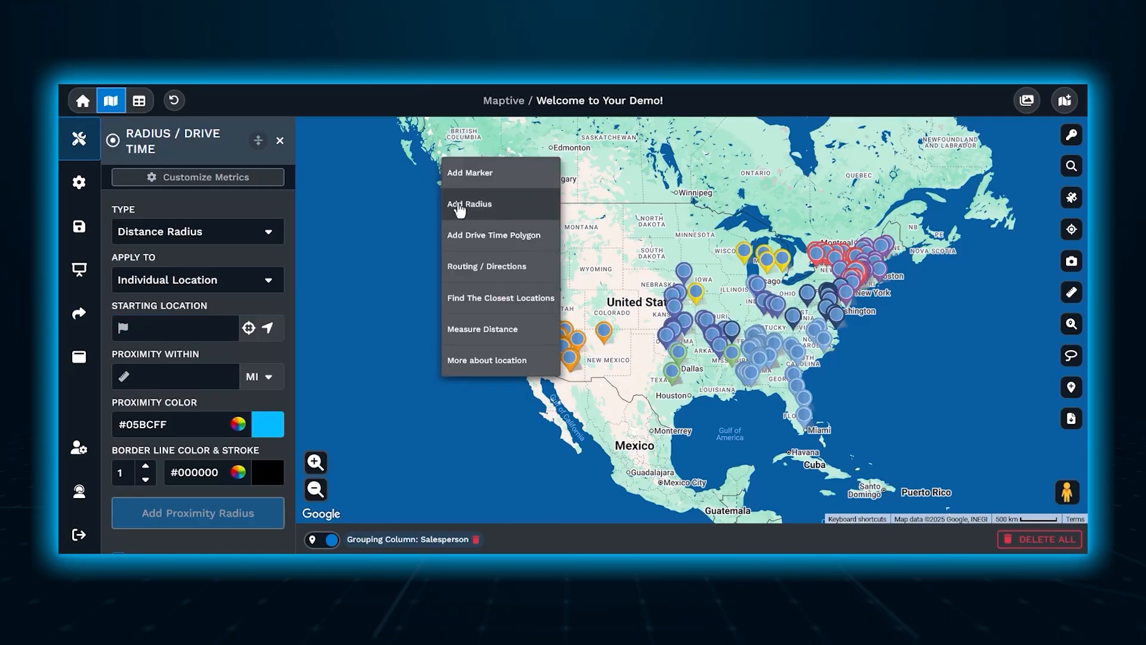
{"action": "left_click", "coordinate": [459, 206]}
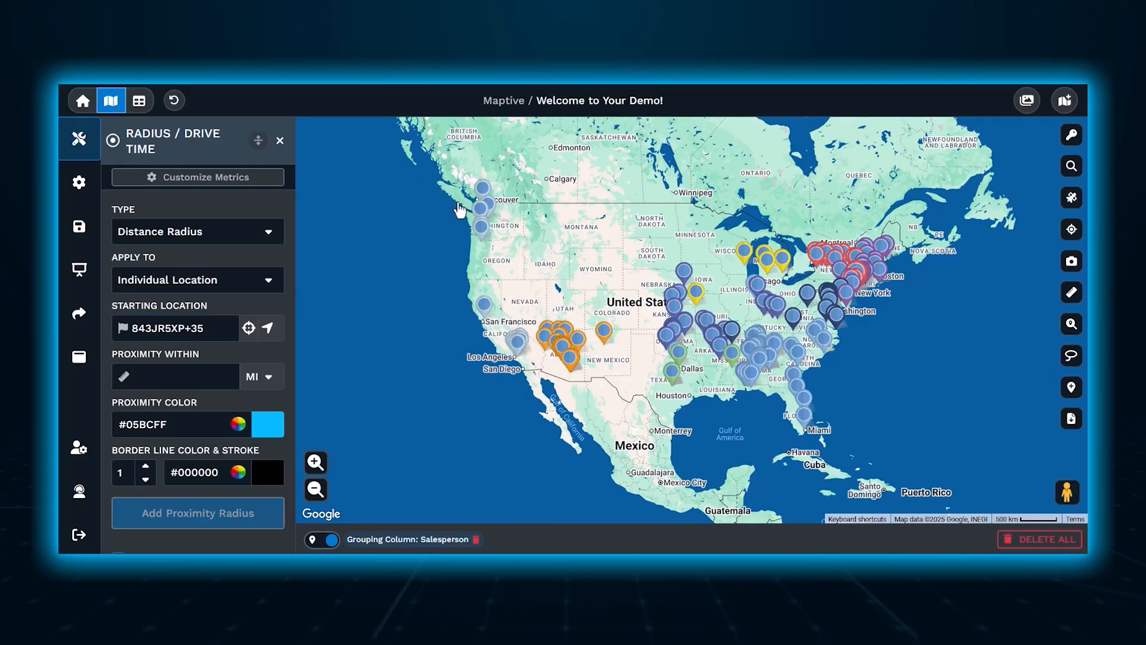
- Replace the radius's starting location with the address of the southernmost orange pin, in Tucson, Arizona
{"action": "left_click", "coordinate": [569, 364]}
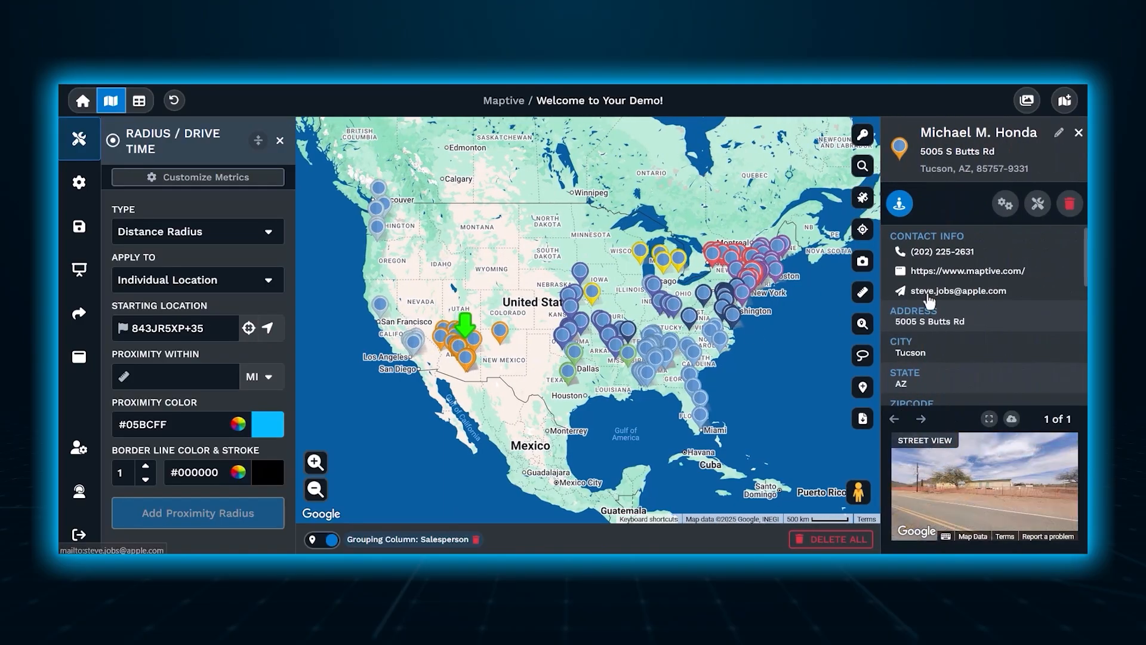
{"action": "left_click", "coordinate": [1036, 204]}
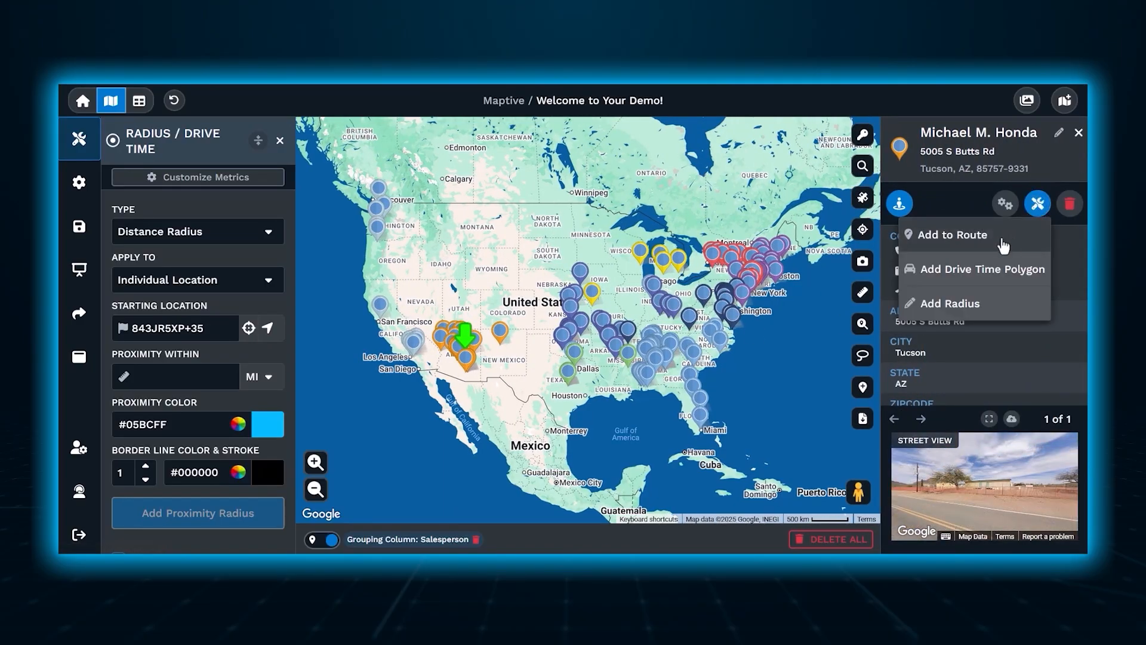
{"action": "left_click", "coordinate": [982, 304]}
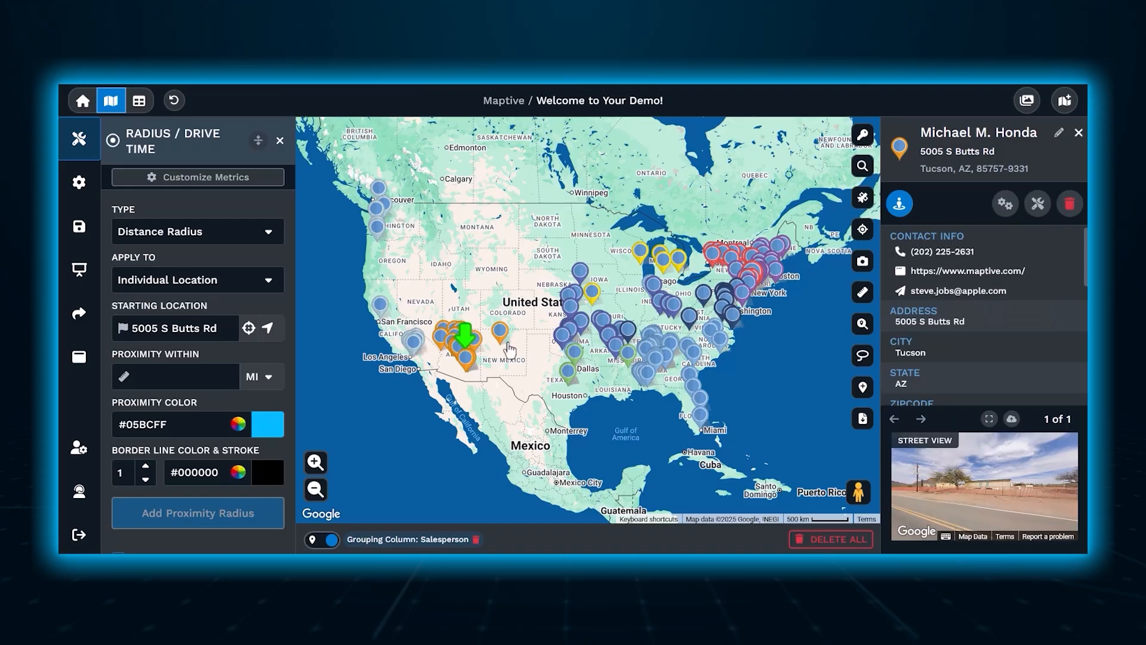
- Add a 25-mile proximity radius around the Tucson starting location and dismiss the pin's details
{"action": "left_click", "coordinate": [179, 379]}
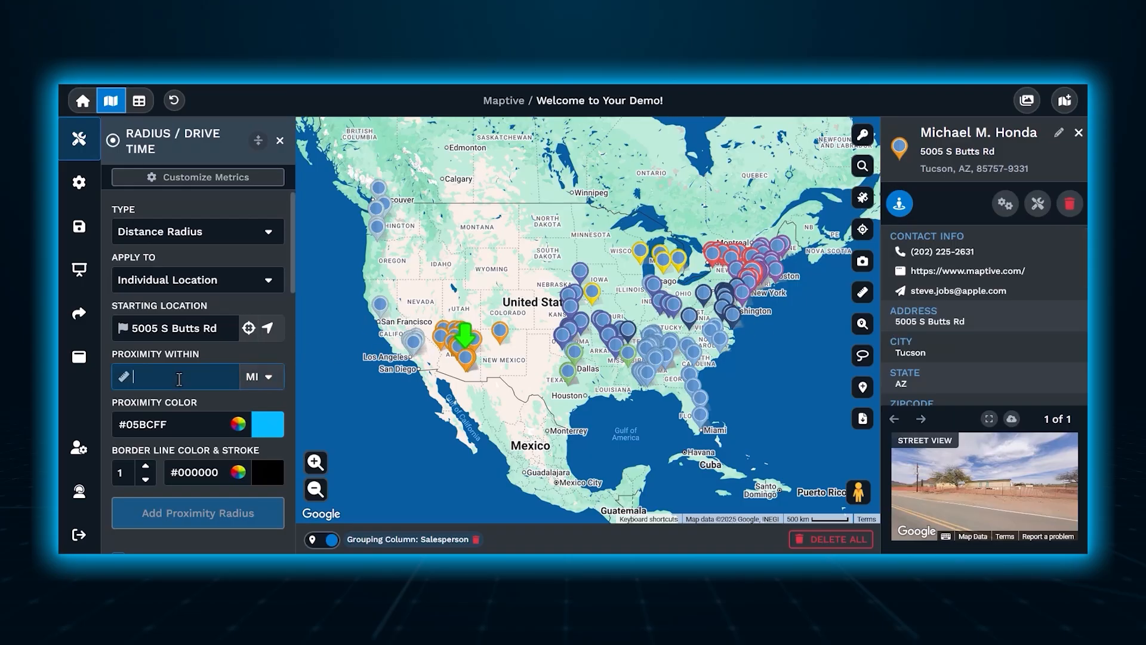
{"action": "left_click", "coordinate": [270, 384]}
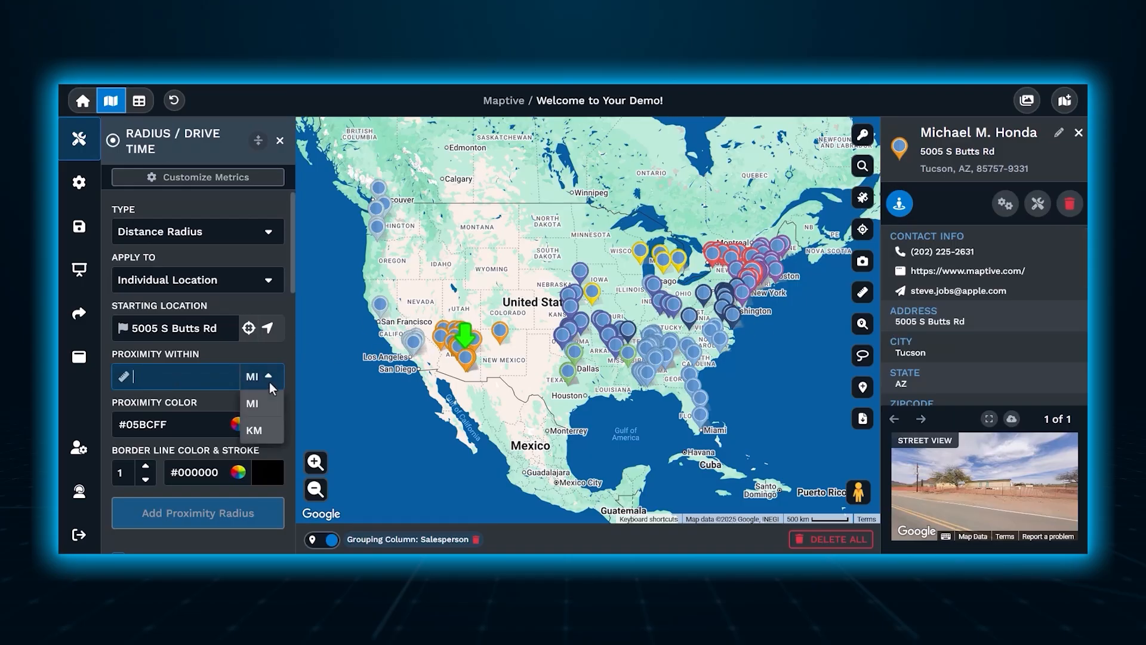
{"action": "left_click", "coordinate": [187, 369]}
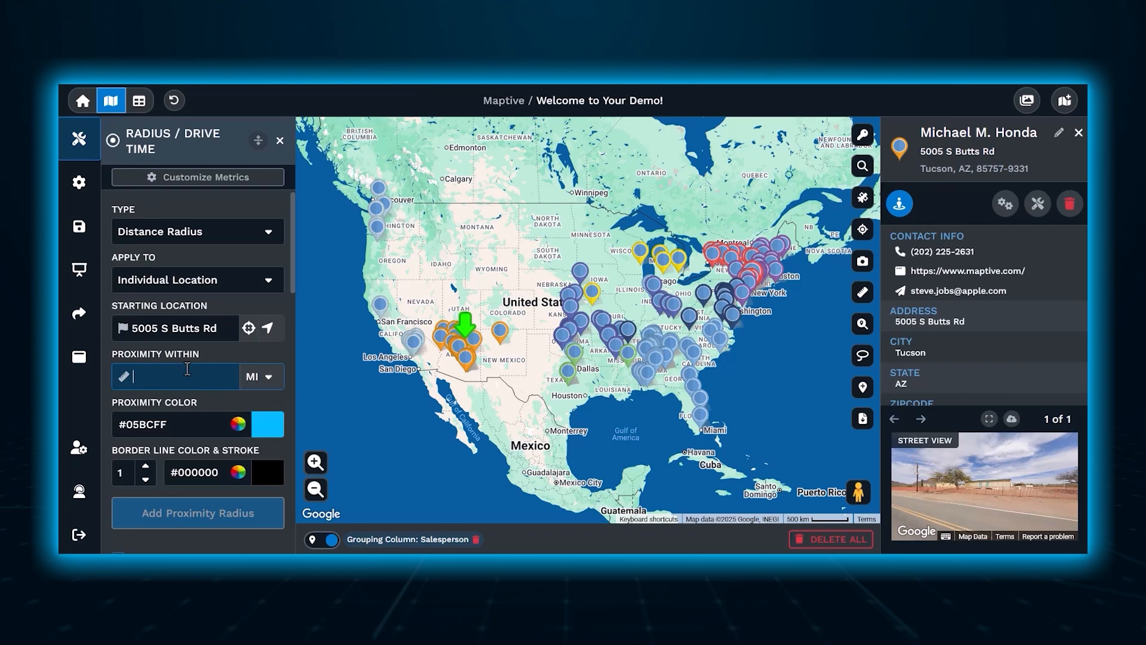
{"action": "type", "text": "25"}
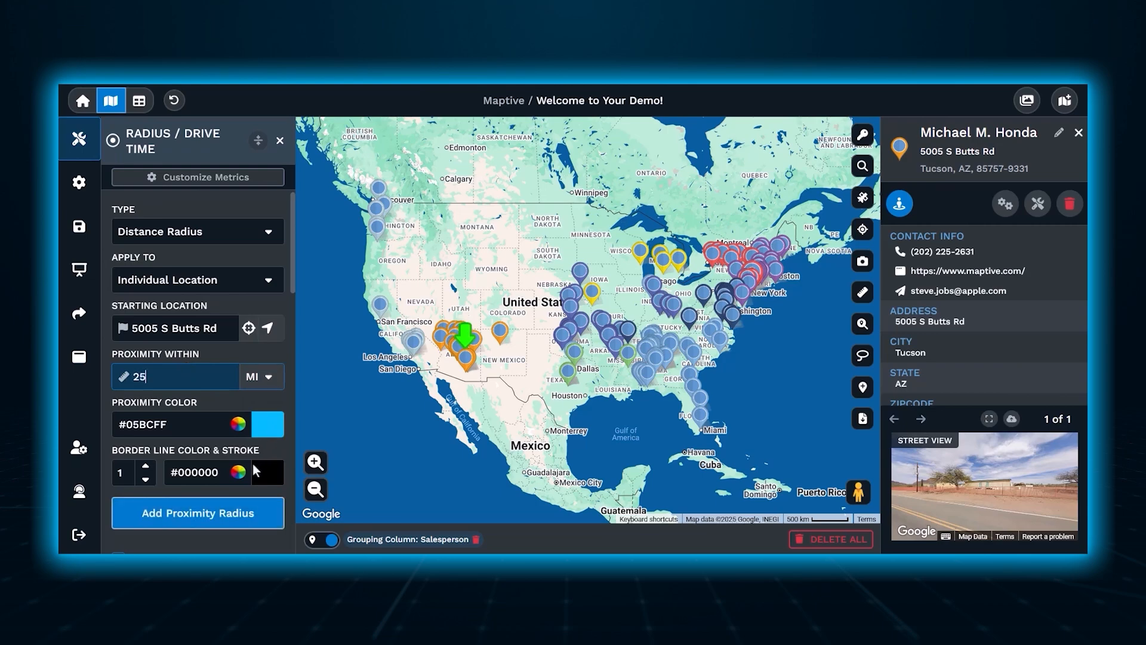
{"action": "left_click", "coordinate": [224, 517]}
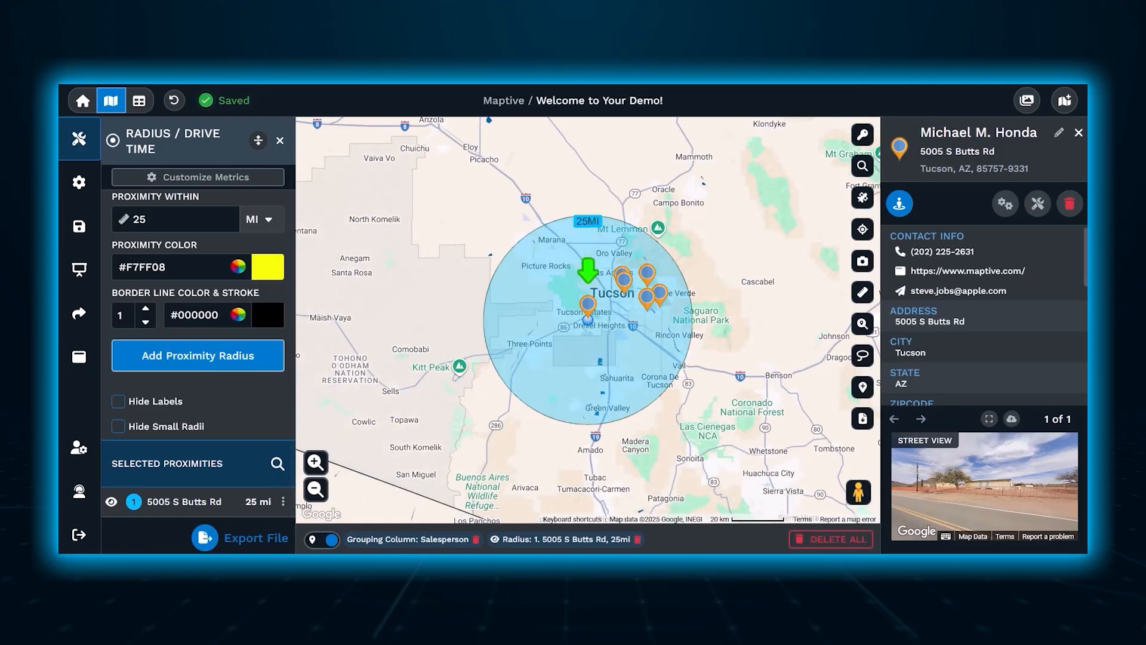
{"action": "left_click", "coordinate": [1078, 133]}
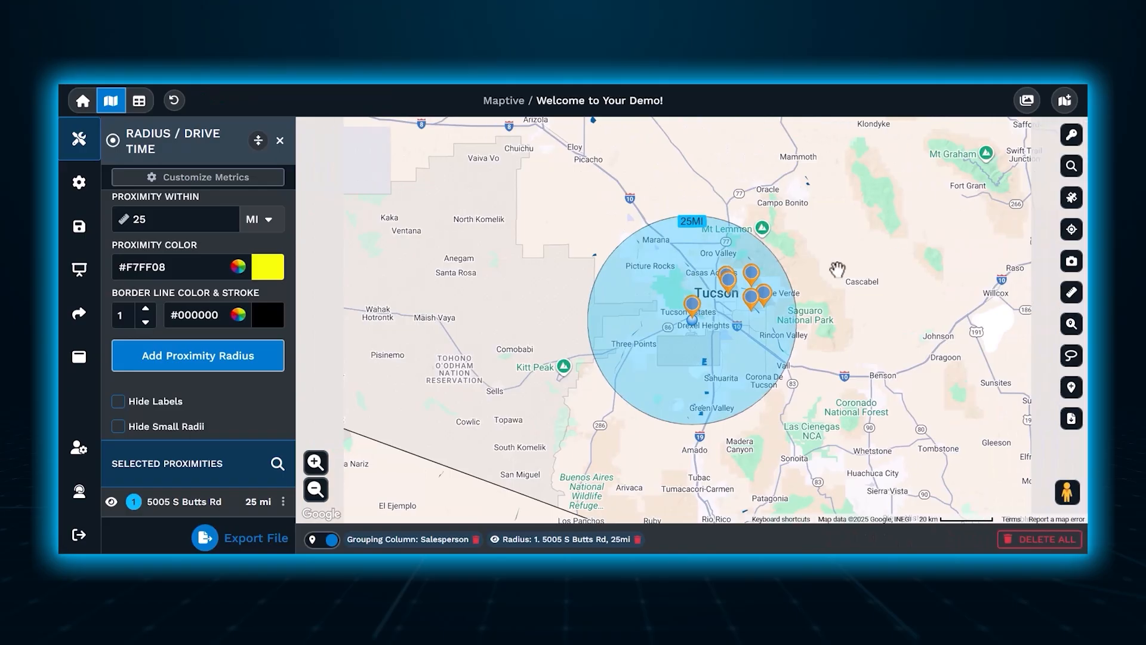
- Review the 25-mile radius's details and the columns, data actions and Demographic Census Data offered for customizing its metrics
{"action": "left_click", "coordinate": [636, 380]}
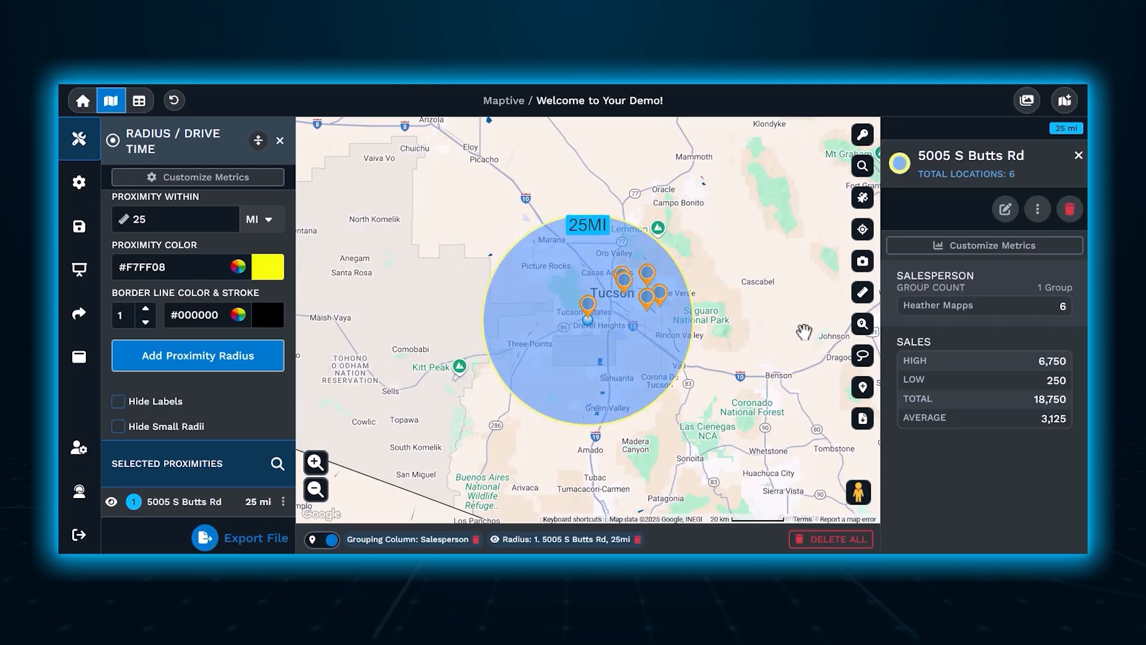
{"action": "left_click", "coordinate": [976, 246]}
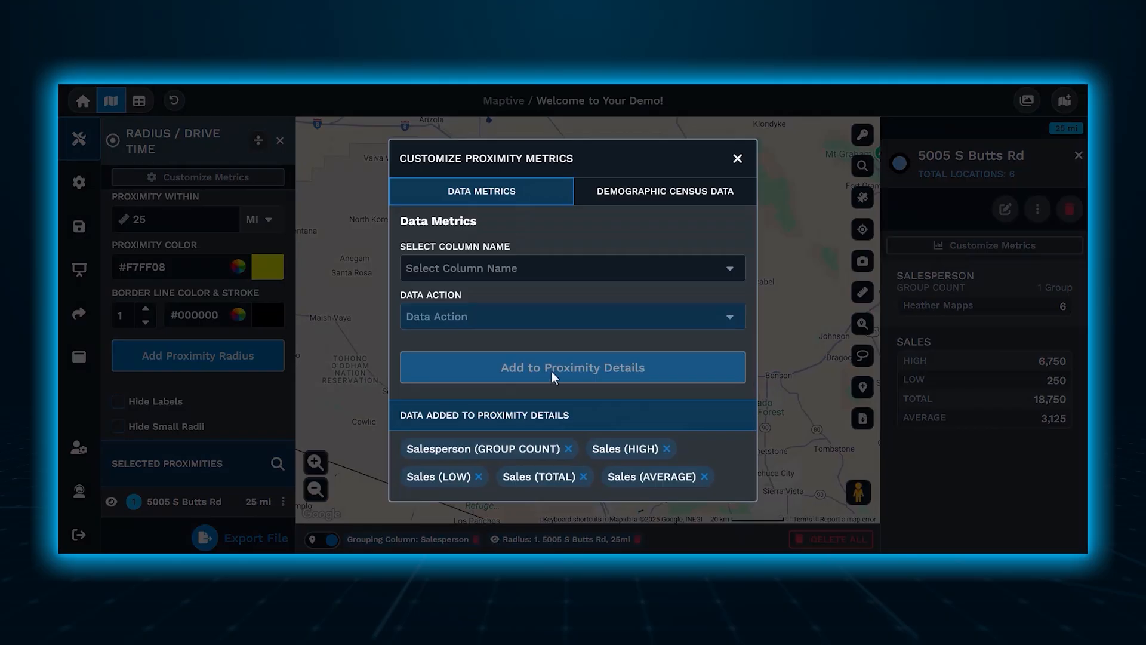
{"action": "left_click", "coordinate": [499, 270]}
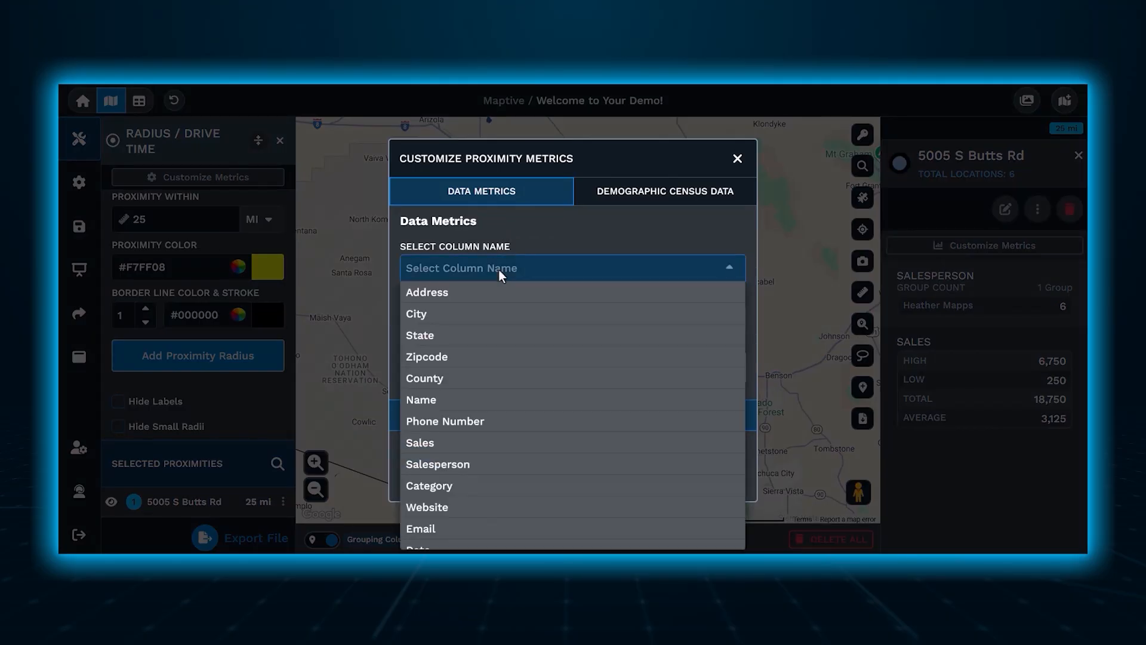
{"action": "left_click", "coordinate": [541, 226]}
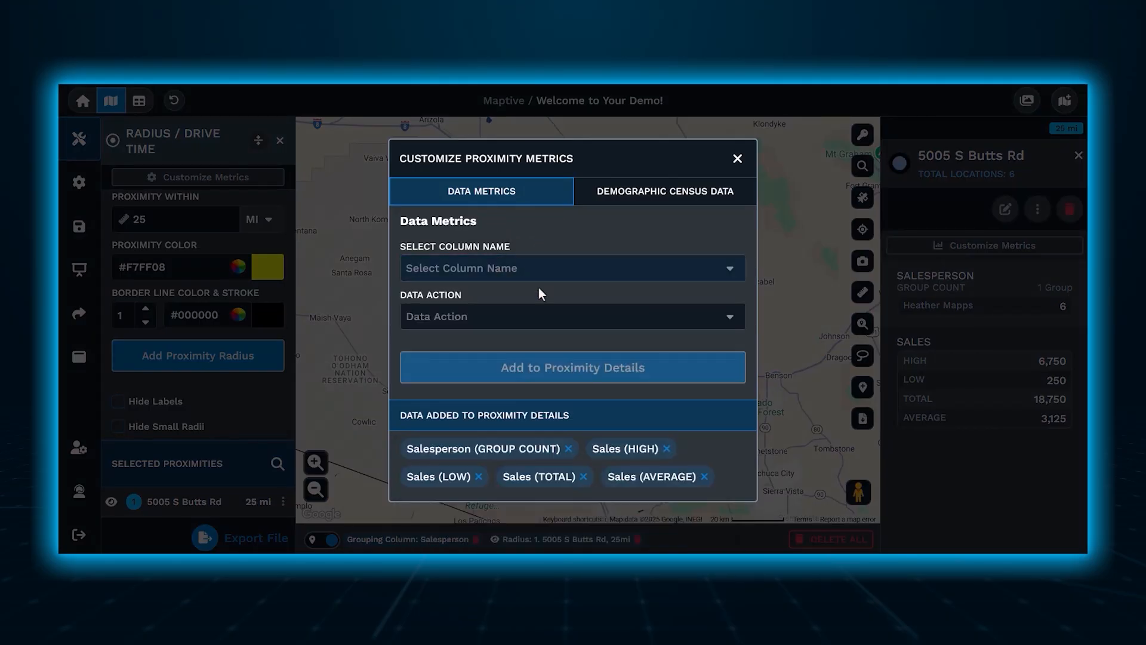
{"action": "left_click", "coordinate": [532, 320]}
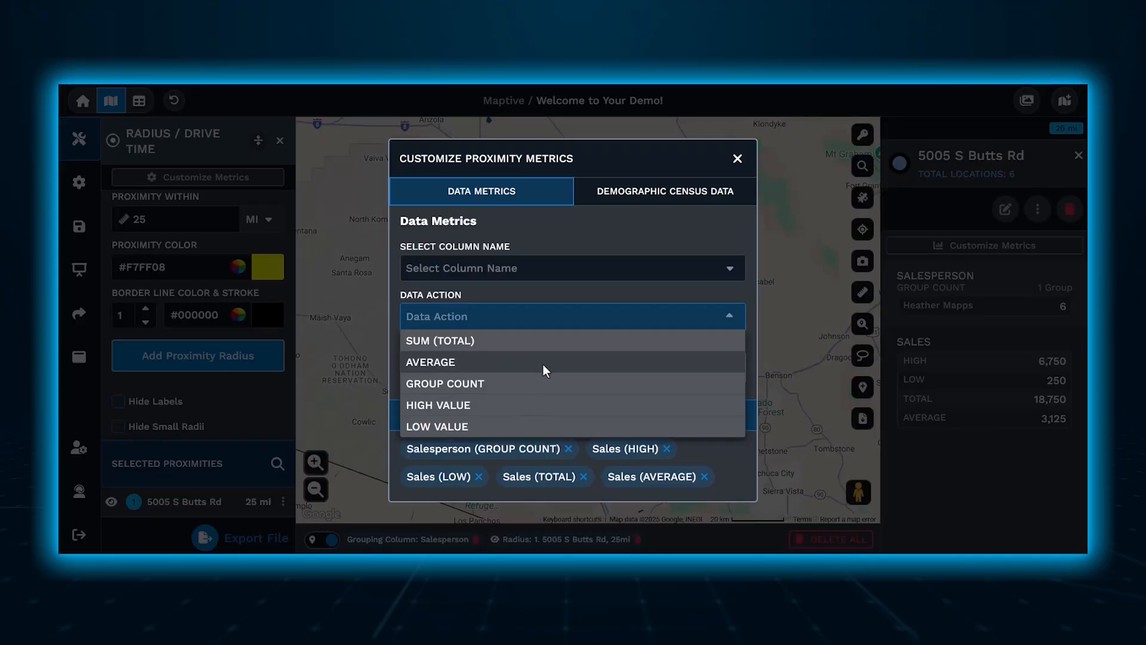
{"action": "left_click", "coordinate": [591, 252]}
{"action": "left_click", "coordinate": [620, 190]}
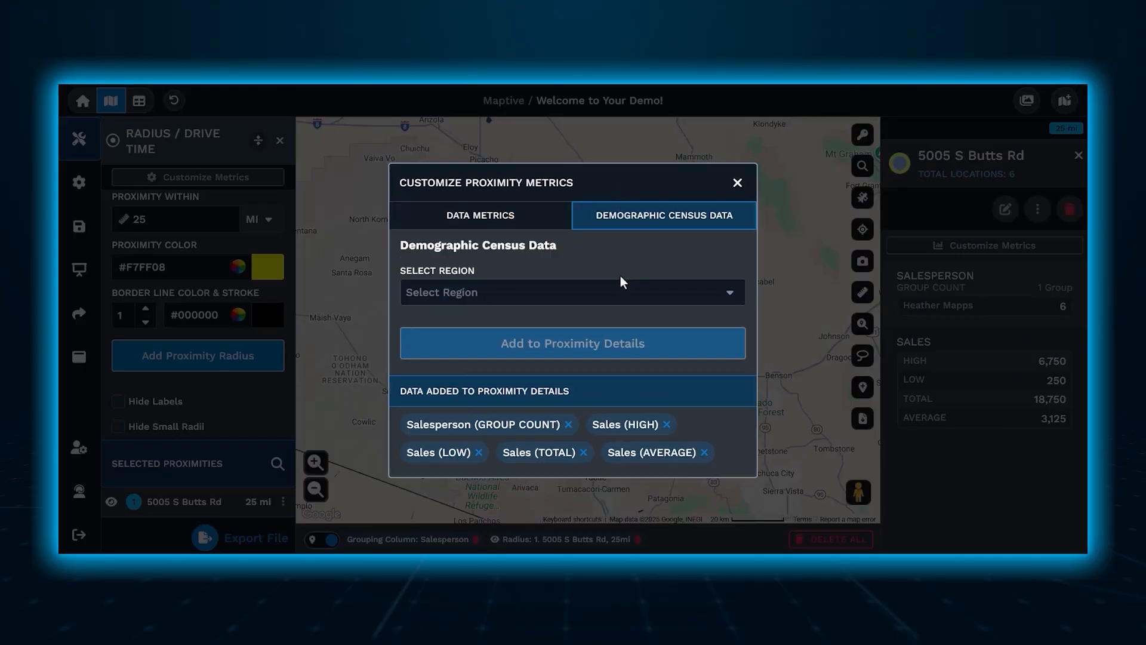
{"action": "left_click", "coordinate": [738, 183]}
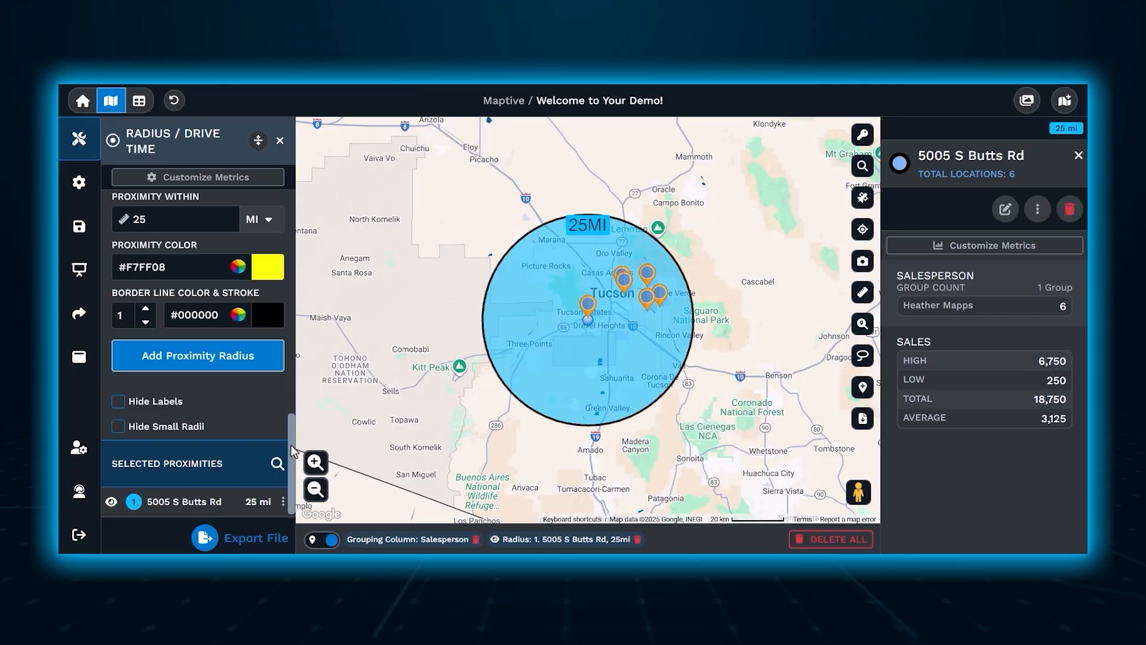
- Add 25-mile radii to a whole group, using the Salesperson column and the salesperson assigned to the Tucson pins
{"action": "left_click_drag", "start_coordinate": [294, 451], "coordinate": [294, 250]}
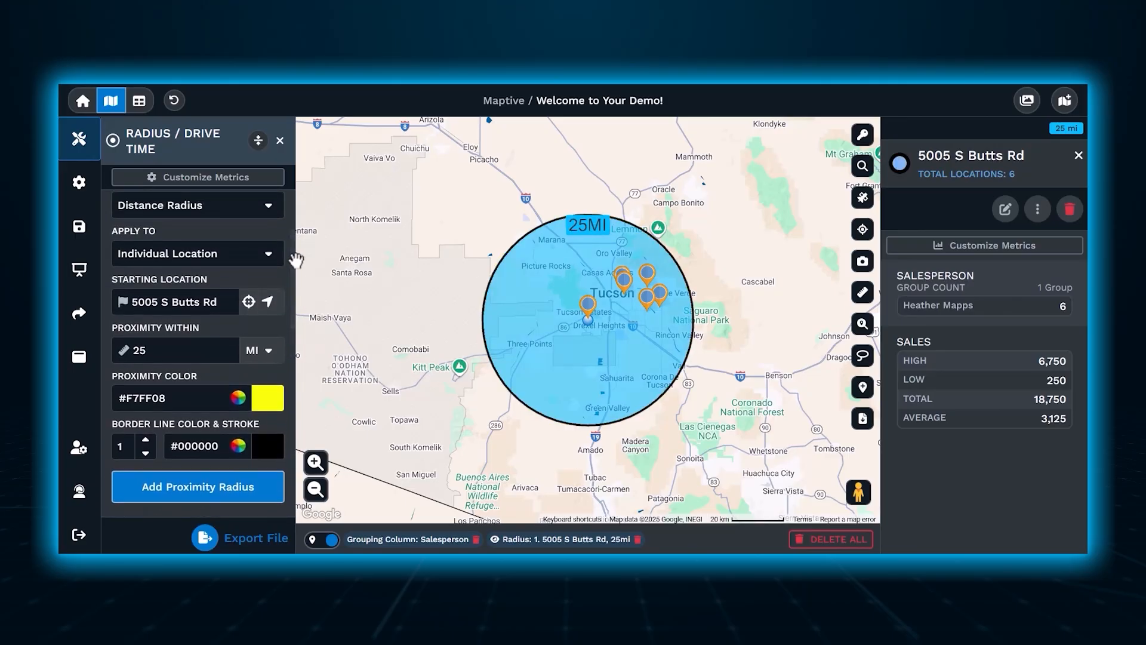
{"action": "left_click", "coordinate": [258, 253]}
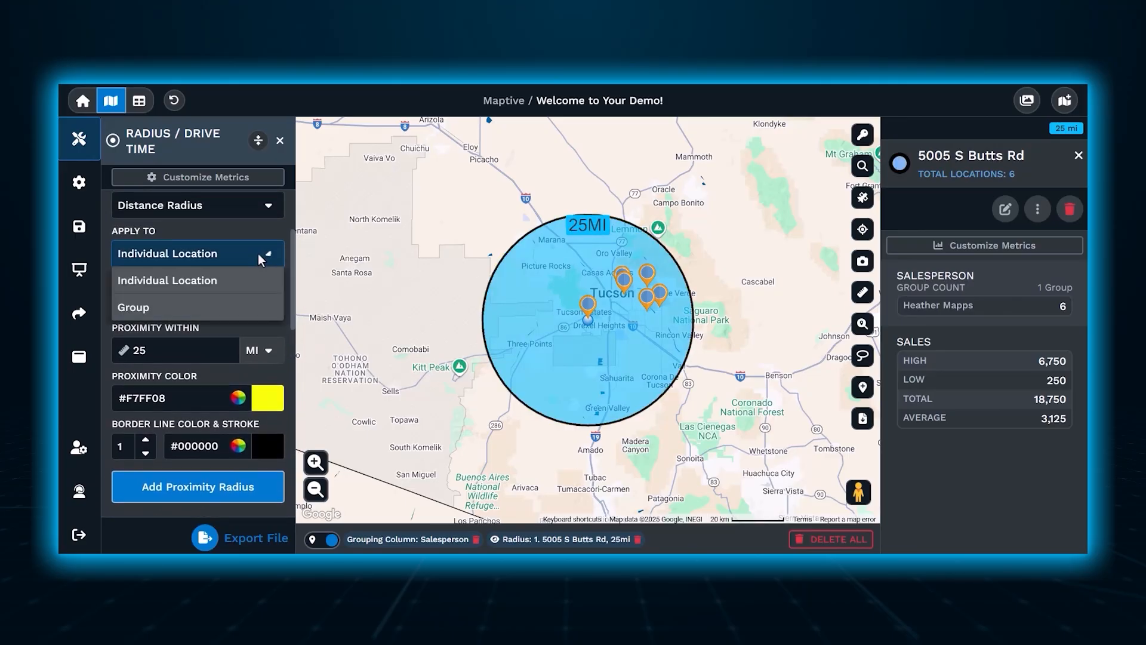
{"action": "left_click", "coordinate": [240, 309]}
{"action": "left_click", "coordinate": [240, 310]}
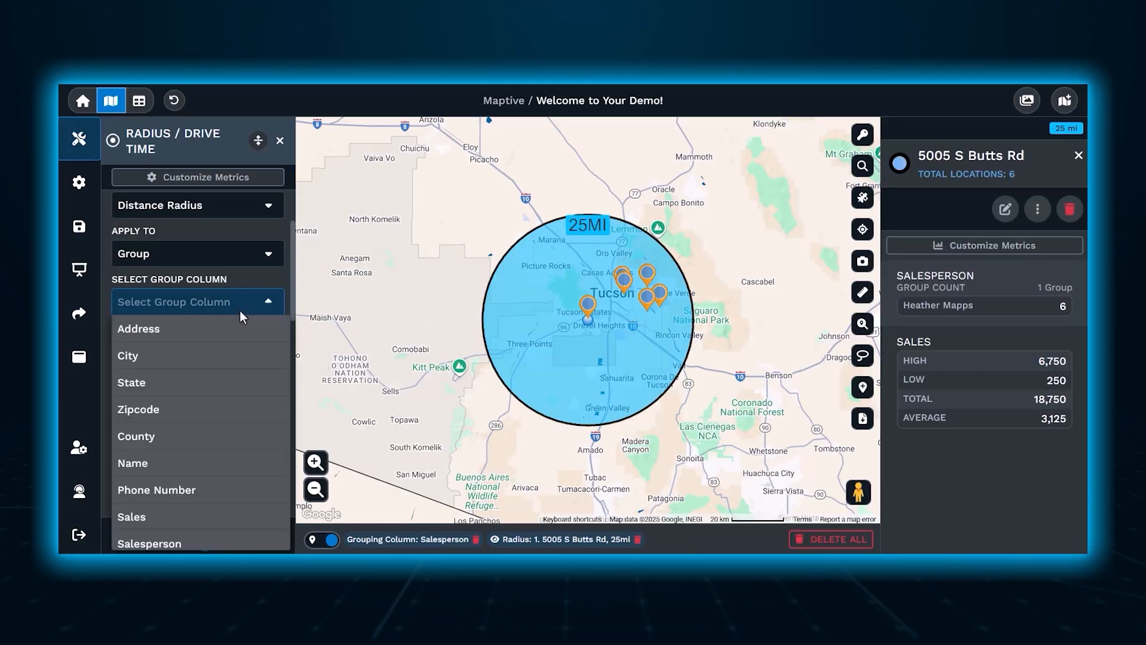
{"action": "left_click", "coordinate": [234, 539]}
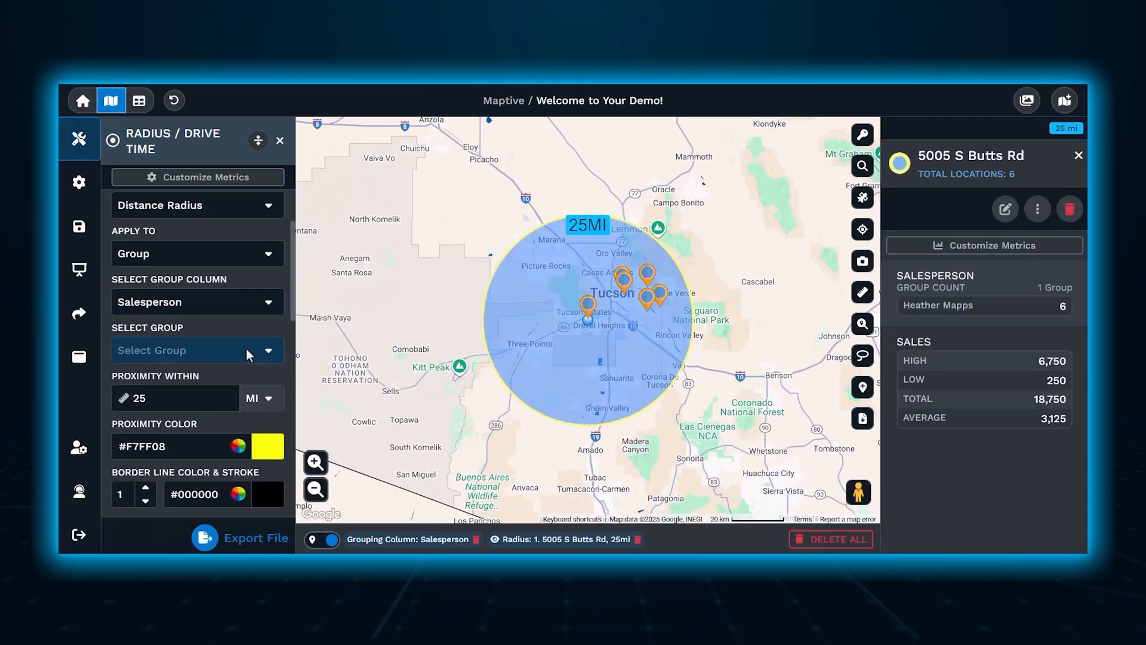
{"action": "left_click", "coordinate": [246, 350]}
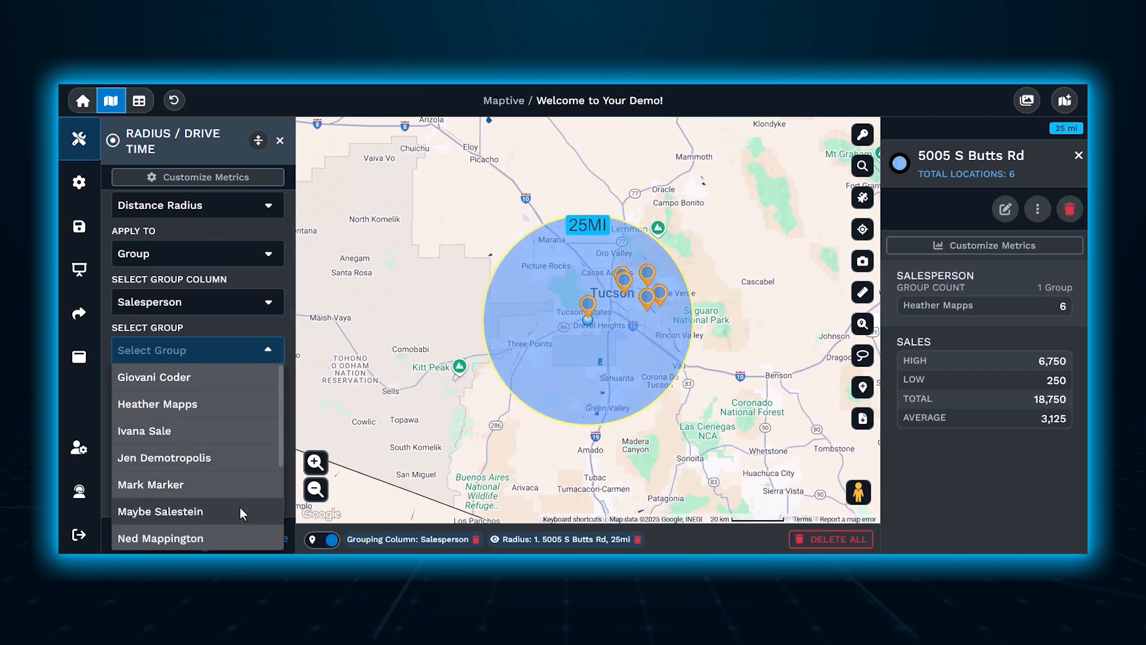
{"action": "left_click", "coordinate": [247, 406]}
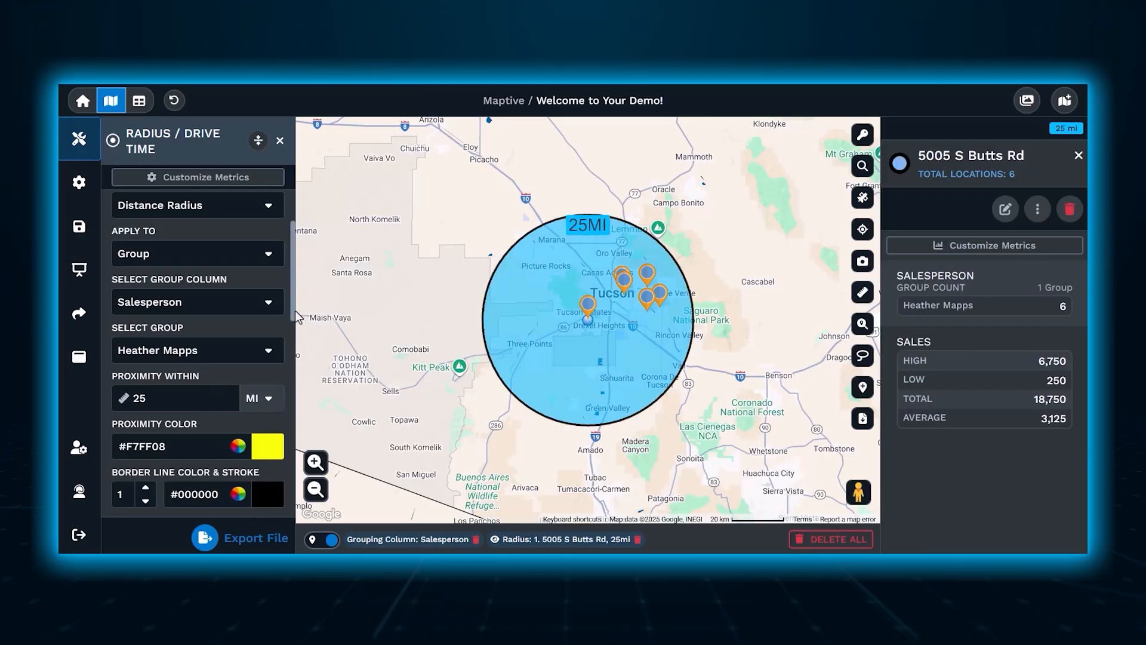
{"action": "scroll", "coordinate": [288, 373], "scroll_direction": "down", "scroll_amount": 1}
{"action": "scroll", "coordinate": [289, 372], "scroll_direction": "down", "scroll_amount": 1}
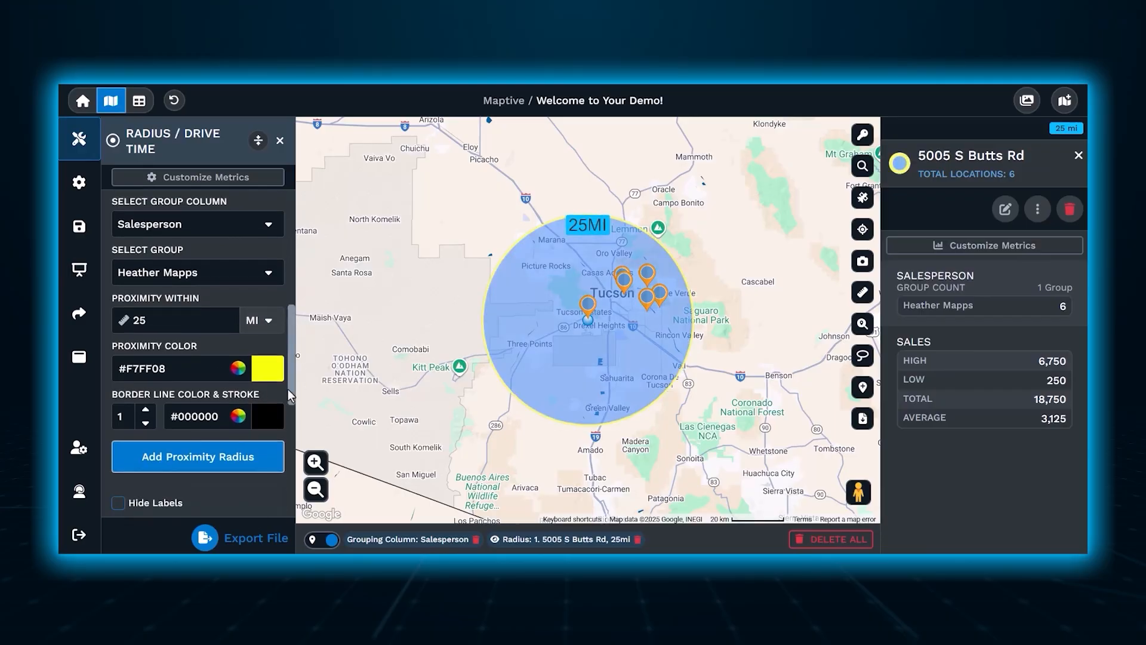
{"action": "left_click", "coordinate": [249, 453]}
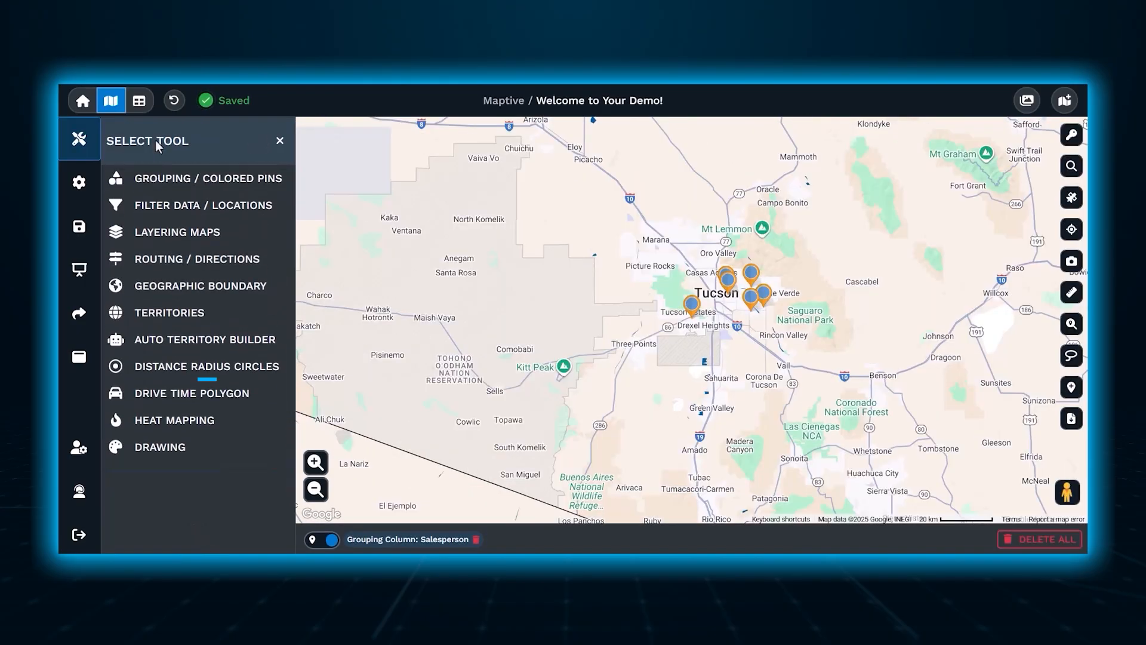
- Set up a Drive Time Polygon from the Tucson starting location with a travel time of 1 hour 30 minutes
{"action": "left_click", "coordinate": [186, 397]}
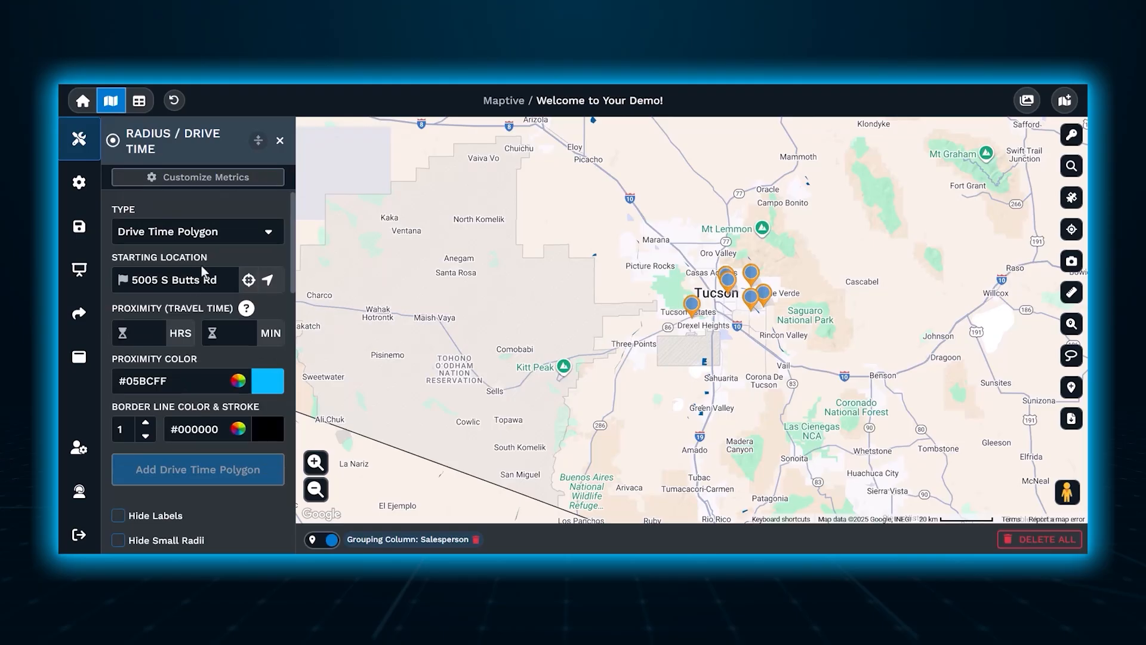
{"action": "left_click", "coordinate": [237, 239]}
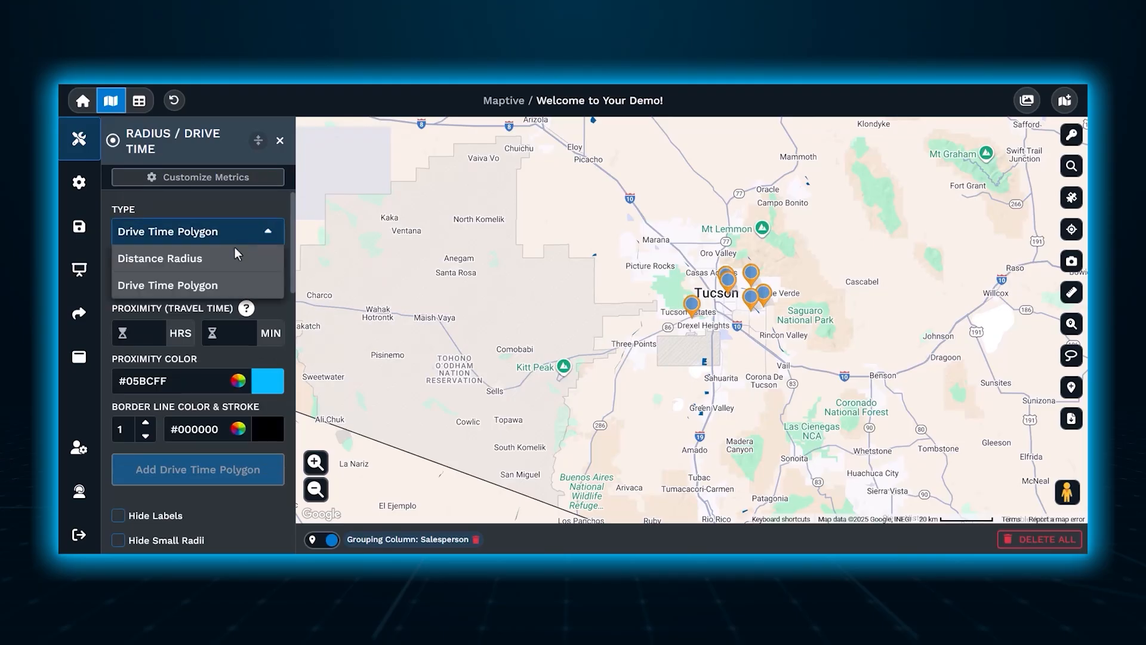
{"action": "left_click", "coordinate": [232, 292]}
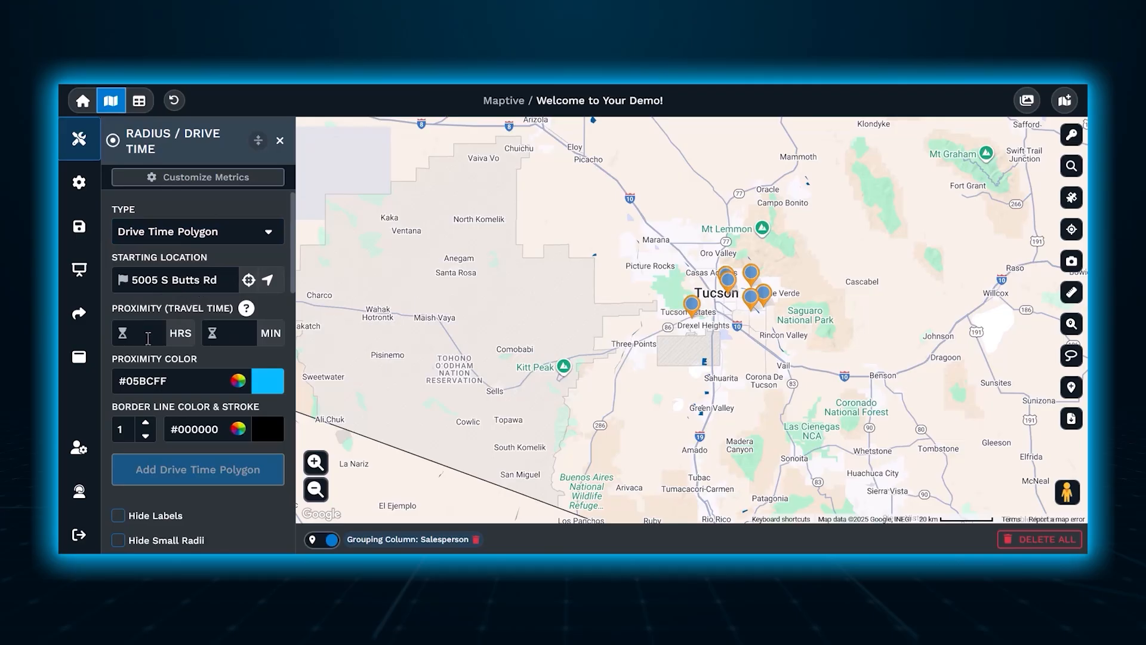
{"action": "left_click", "coordinate": [149, 338]}
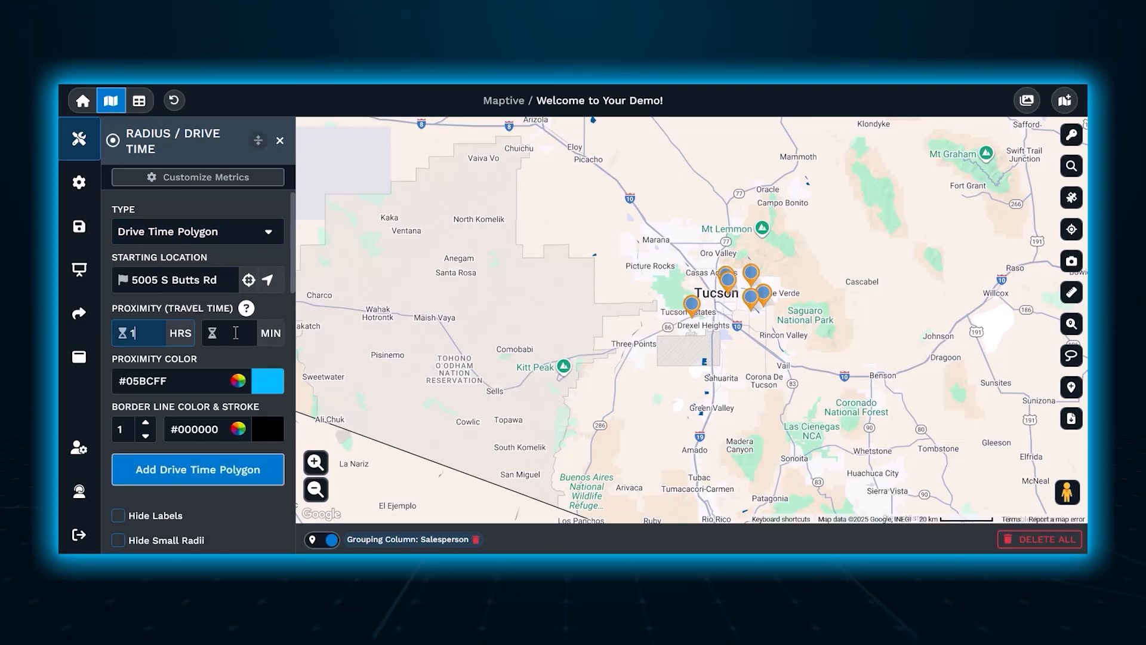
{"action": "left_click", "coordinate": [234, 335]}
{"action": "type", "text": "30"}
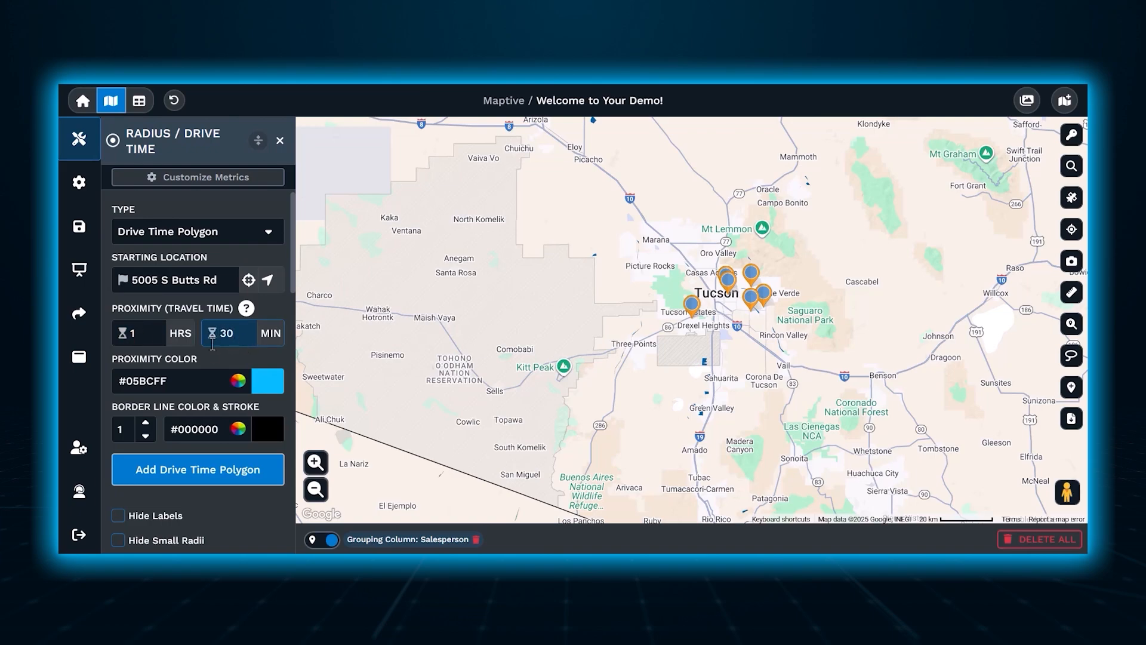
- Set the polygon's travel time to 45 minutes and clear the hours value
{"action": "double_click", "coordinate": [242, 335]}
{"action": "type", "text": "45"}
{"action": "double_click", "coordinate": [151, 339]}
{"action": "key", "text": "Num_Lock"}
{"action": "key", "text": "BackSpace"}
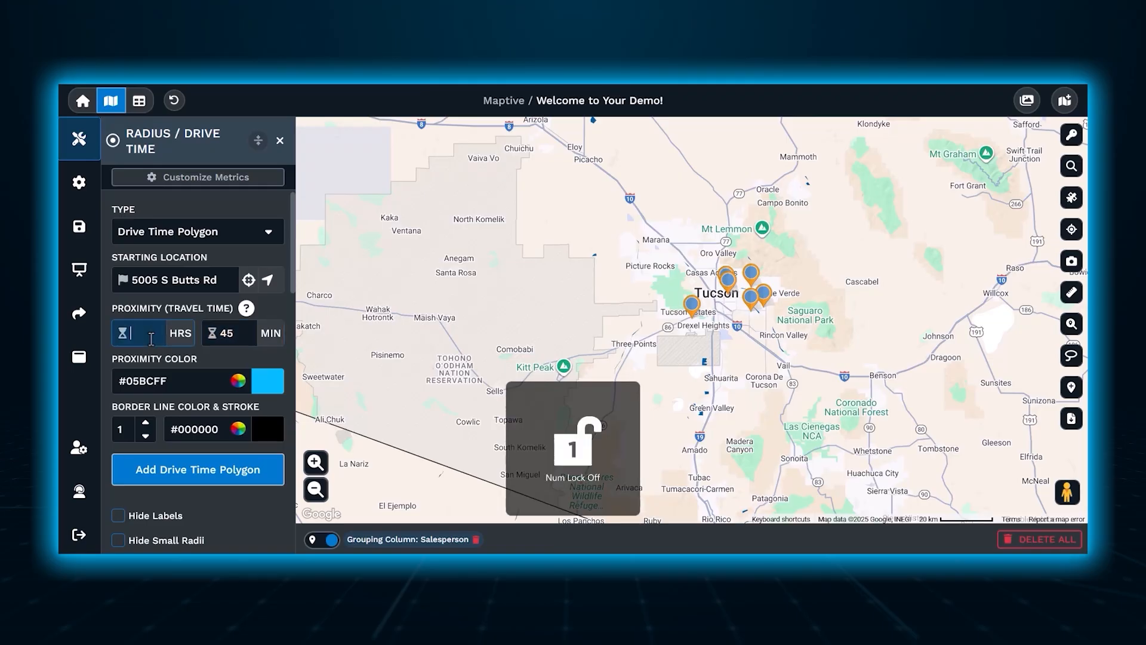
- Set the polygon's travel time to 1 hour 30 minutes and add the Drive Time Polygon
{"action": "key", "text": "Num_Lock"}
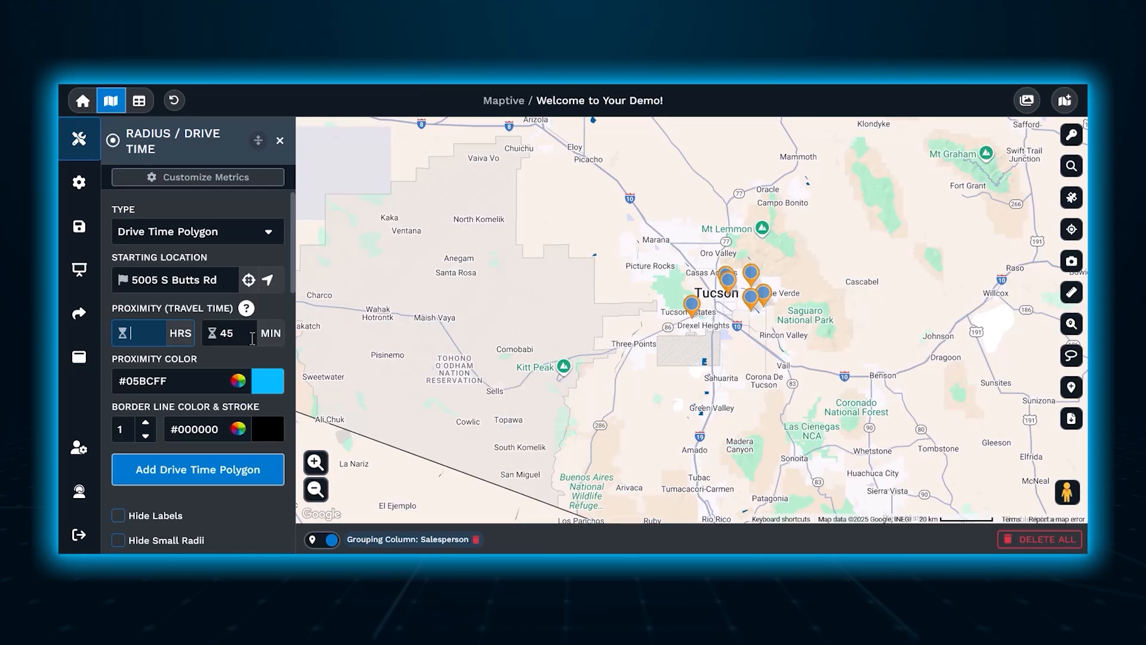
{"action": "type", "text": "1"}
{"action": "key", "text": "Tab"}
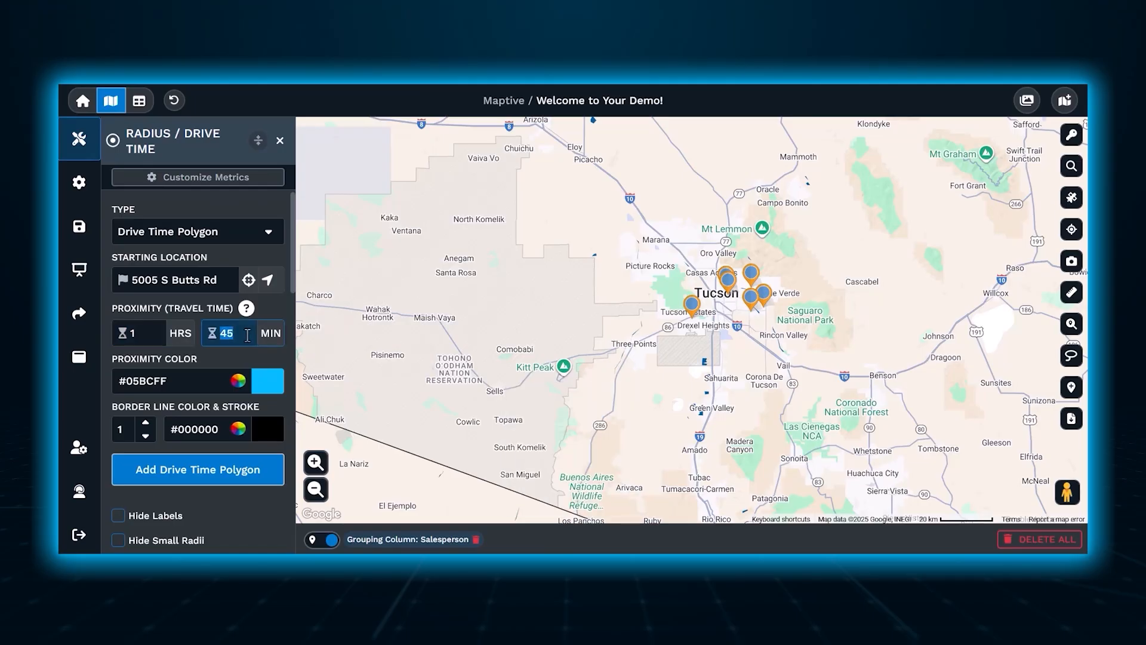
{"action": "type", "text": "30"}
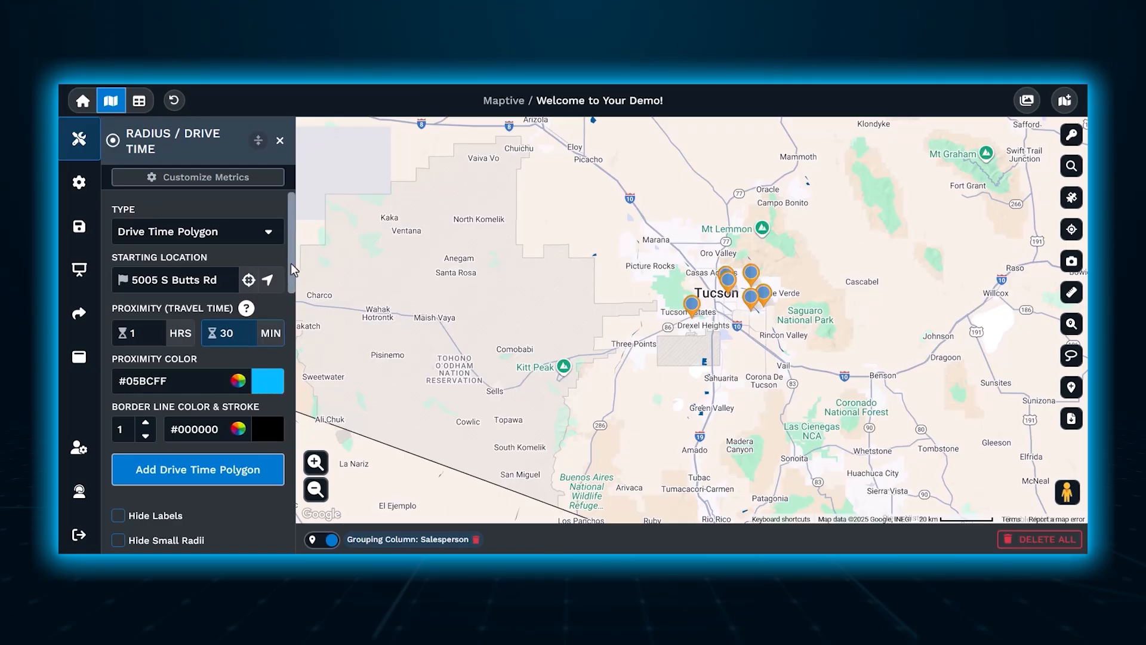
{"action": "scroll", "coordinate": [281, 271], "scroll_direction": "down", "scroll_amount": 2}
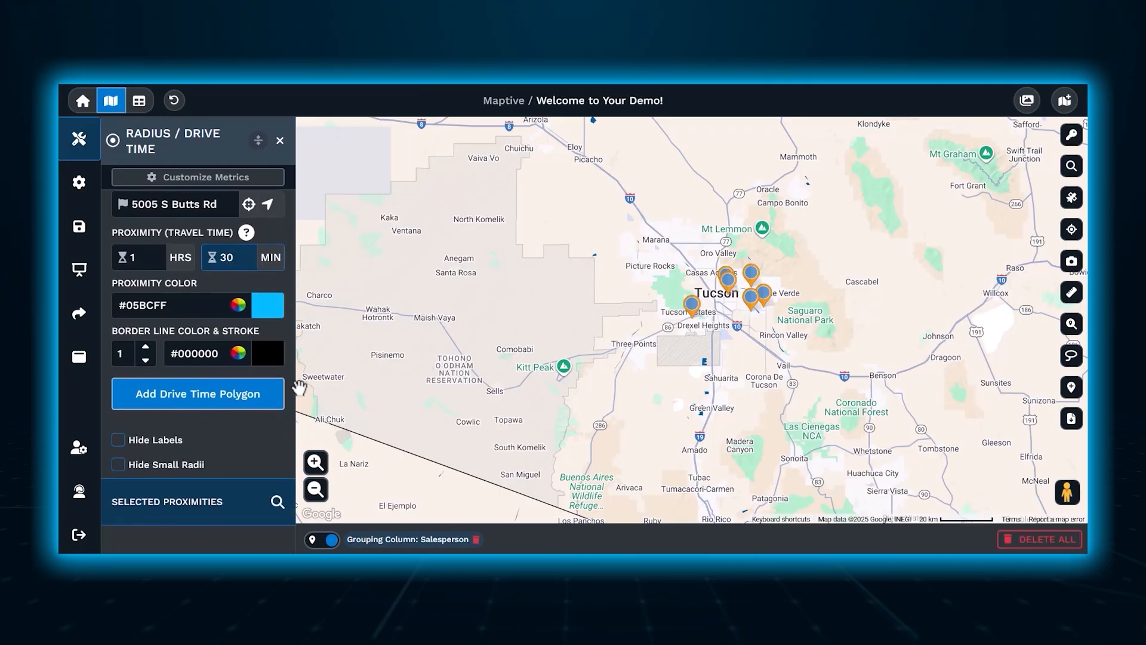
{"action": "left_click", "coordinate": [268, 406]}
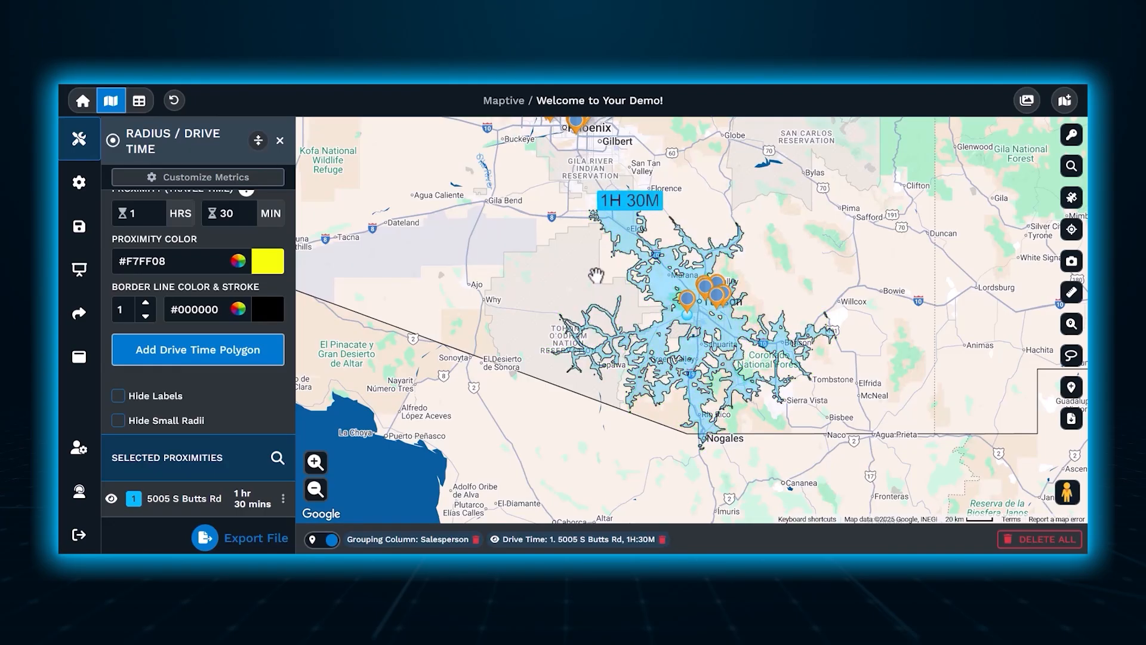
- Open the details of the drive time polygon around Tucson
{"action": "scroll", "coordinate": [597, 275], "scroll_direction": "up", "scroll_amount": 1}
{"action": "left_click_drag", "start_coordinate": [596, 274], "coordinate": [541, 268]}
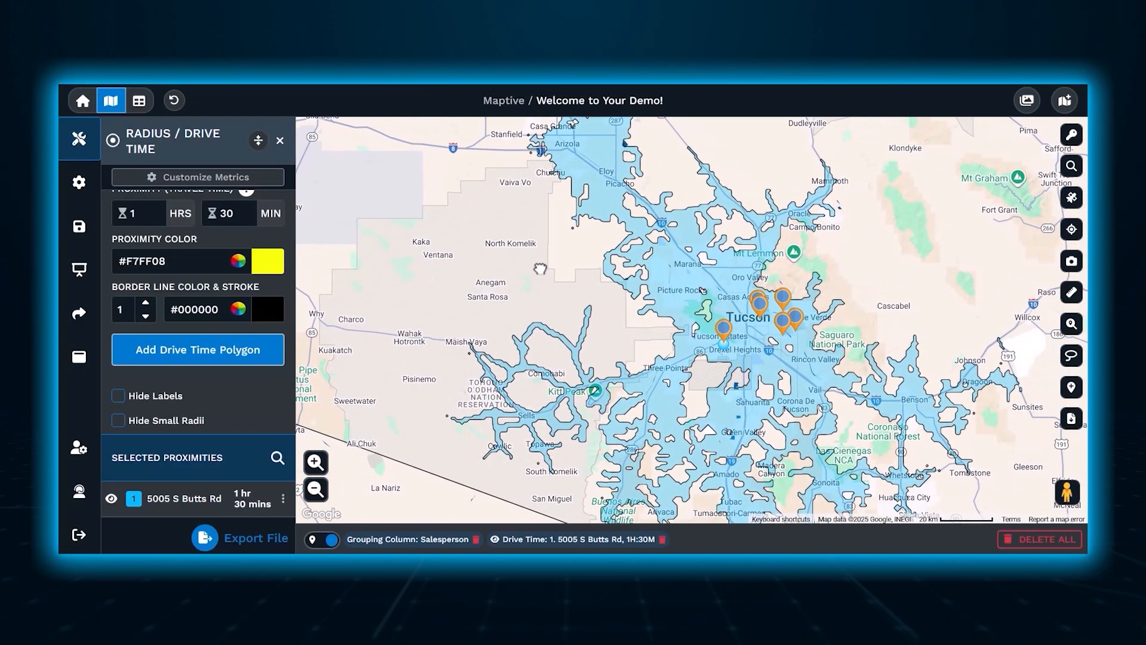
{"action": "left_click", "coordinate": [673, 288]}
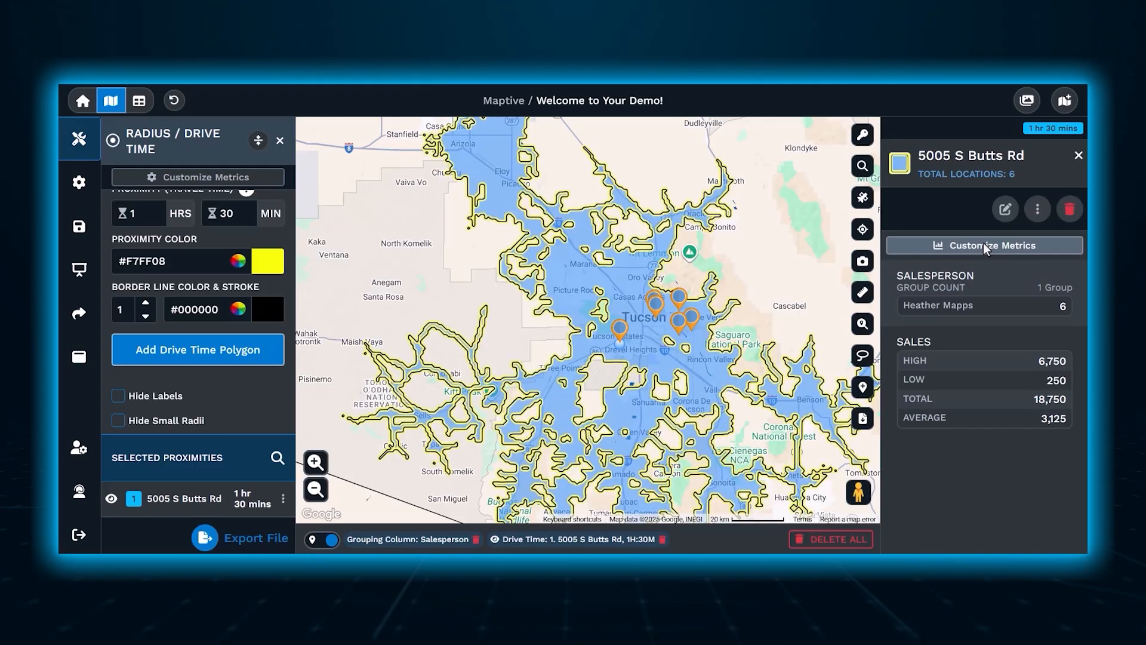
- Review the polygon's Export Contained Boundaries options with US Zip Codes as the boundary type, and leave without exporting
{"action": "left_click", "coordinate": [1037, 210]}
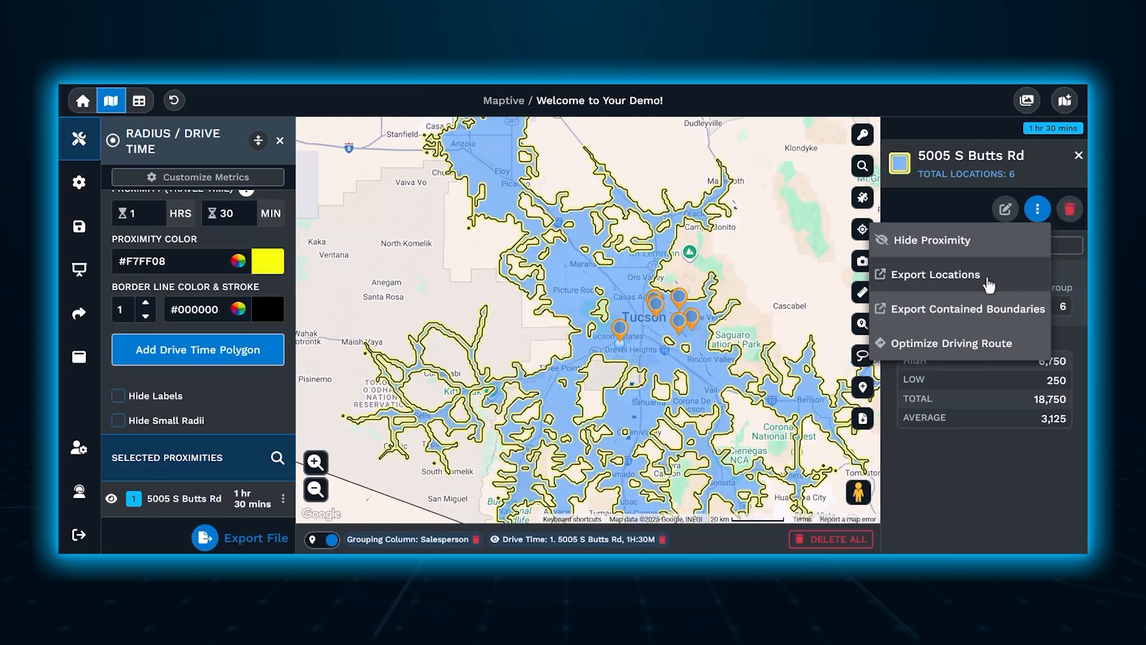
{"action": "left_click", "coordinate": [994, 317]}
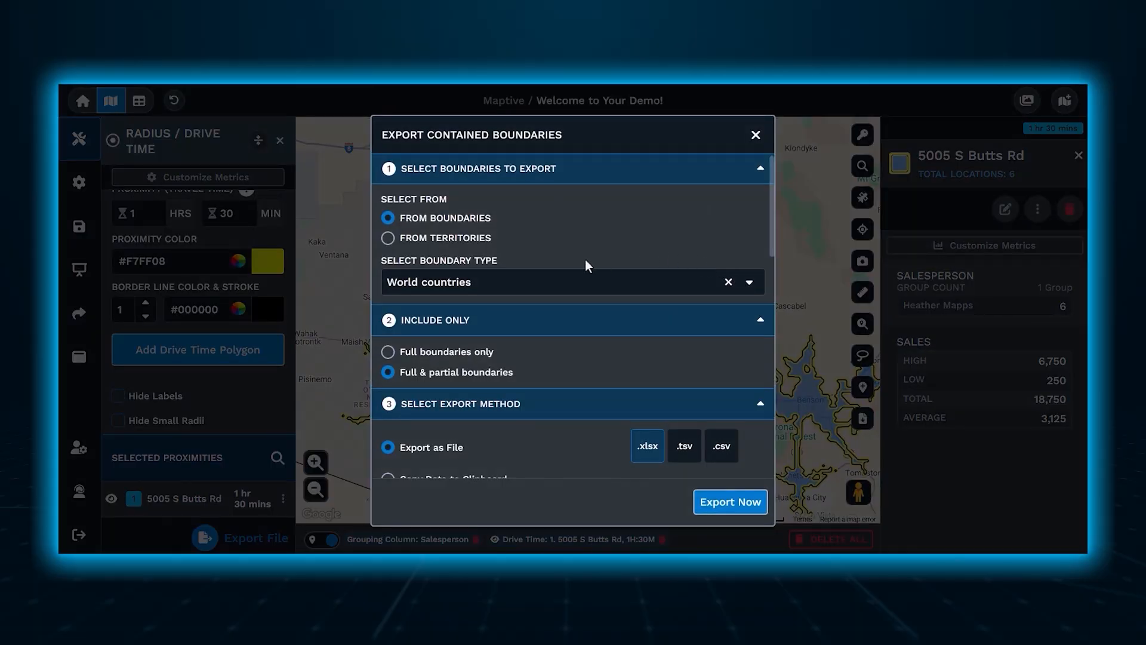
{"action": "left_click", "coordinate": [588, 282]}
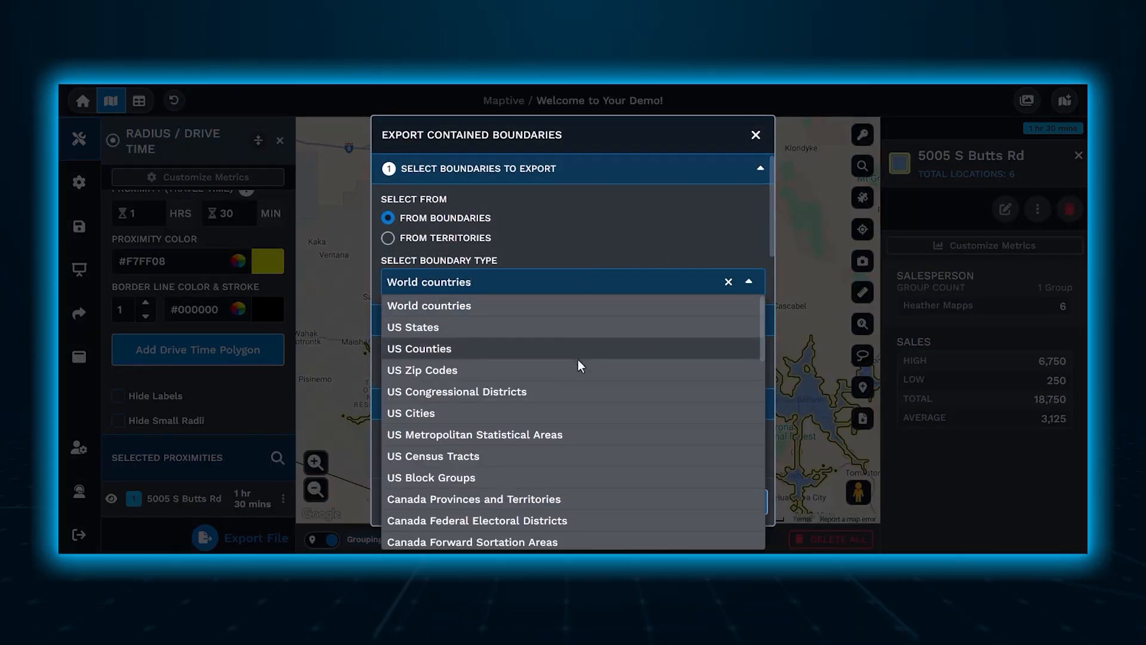
{"action": "left_click", "coordinate": [578, 374]}
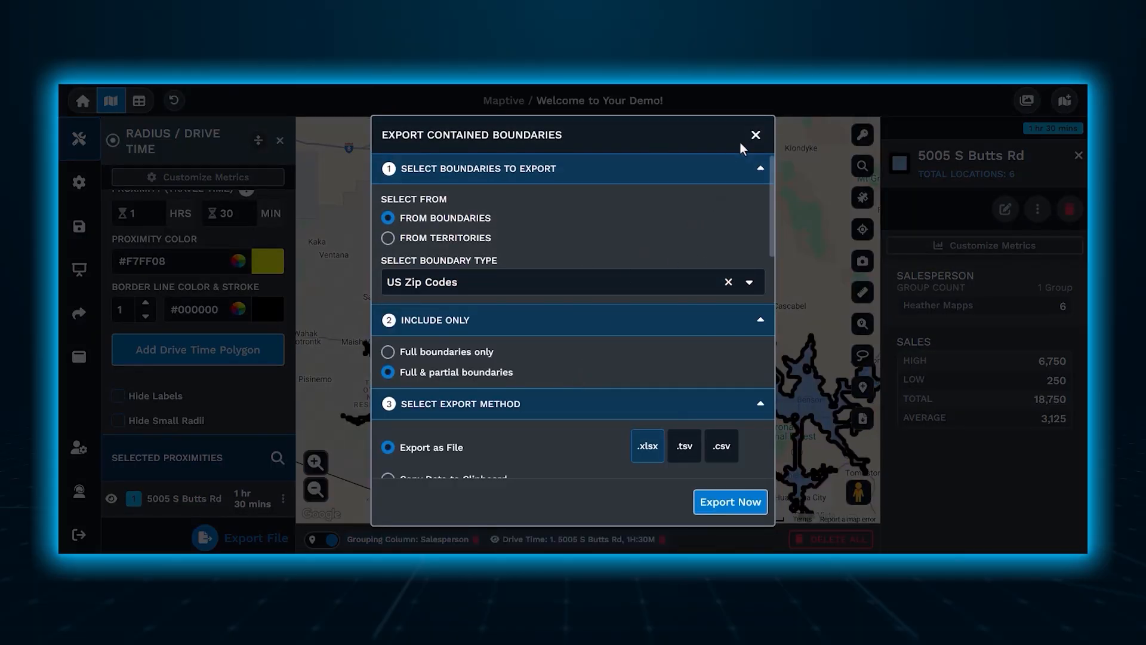
{"action": "left_click", "coordinate": [755, 136]}
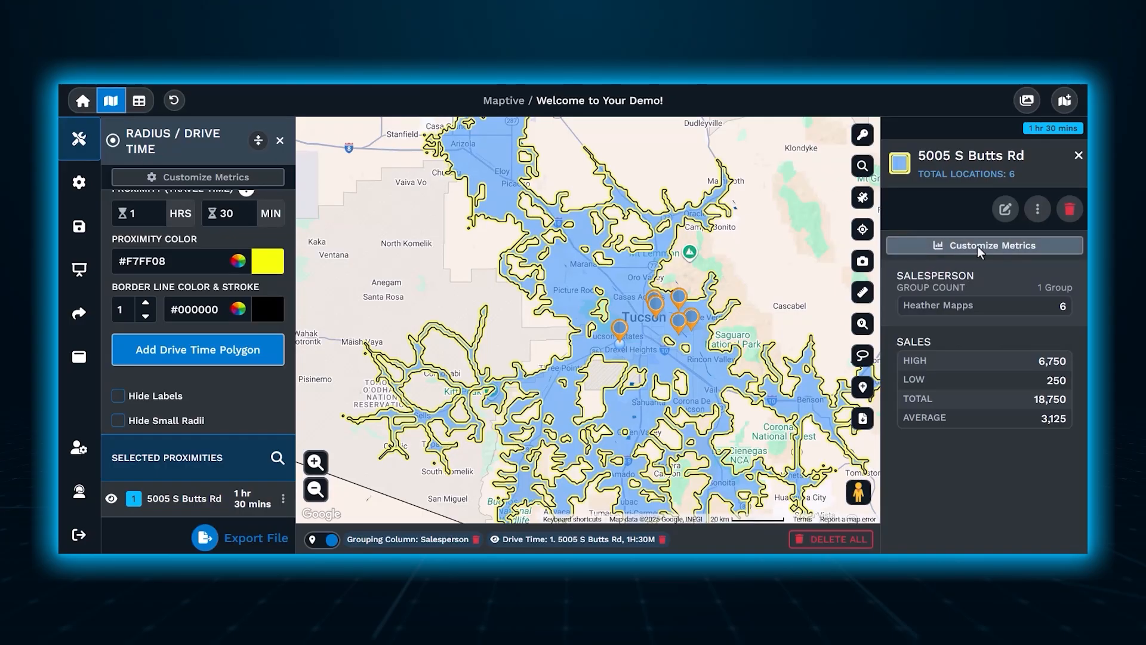
{"action": "left_click", "coordinate": [1036, 210]}
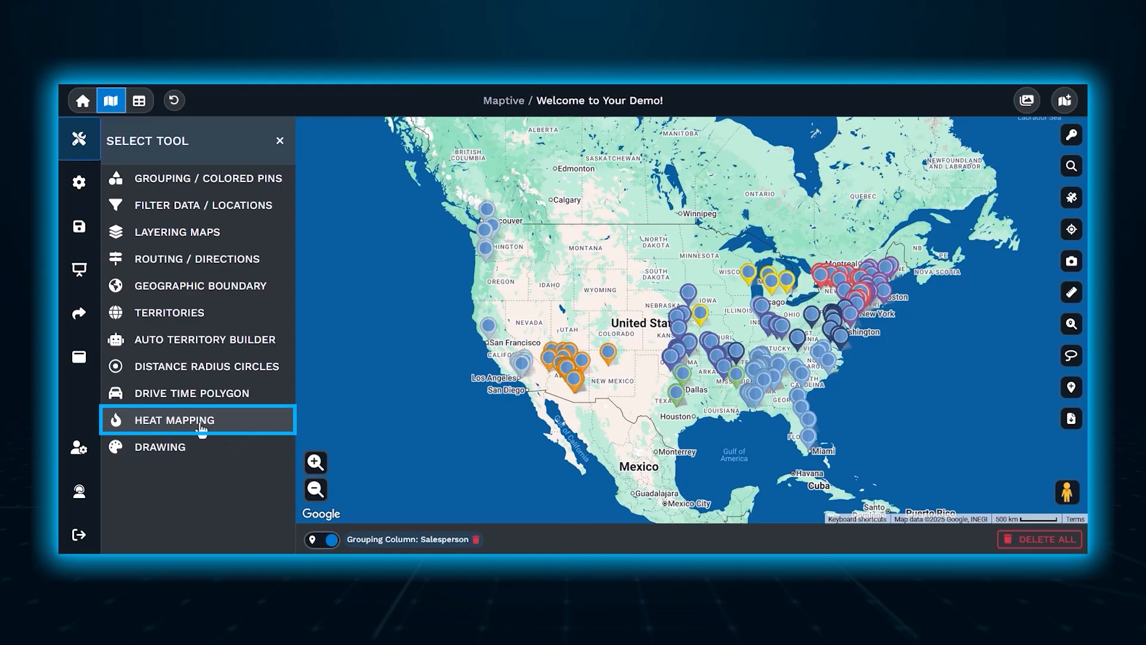
- Set up a heat map that represents numerical data, using the Sales column
{"action": "left_click", "coordinate": [201, 425]}
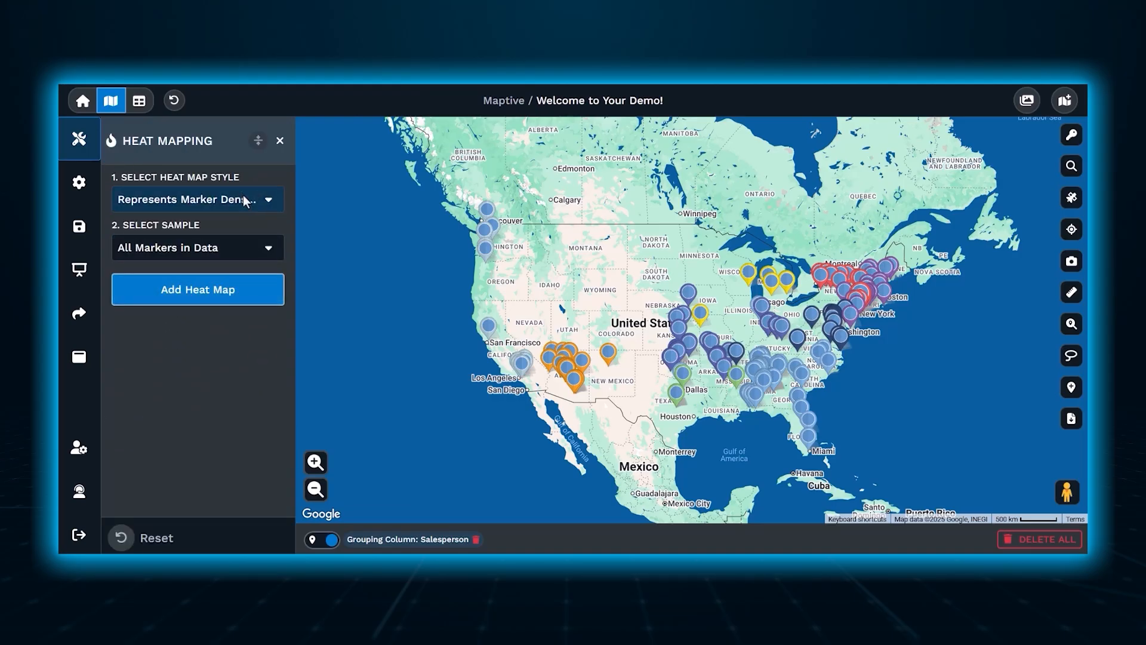
{"action": "left_click", "coordinate": [249, 253]}
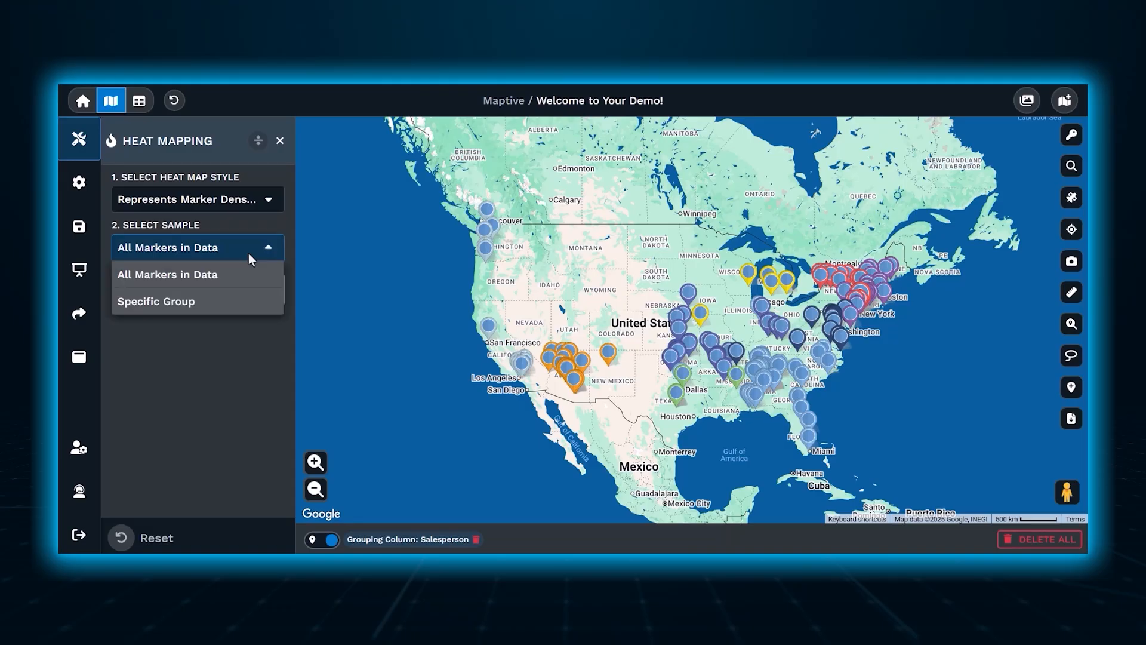
{"action": "left_click", "coordinate": [264, 198]}
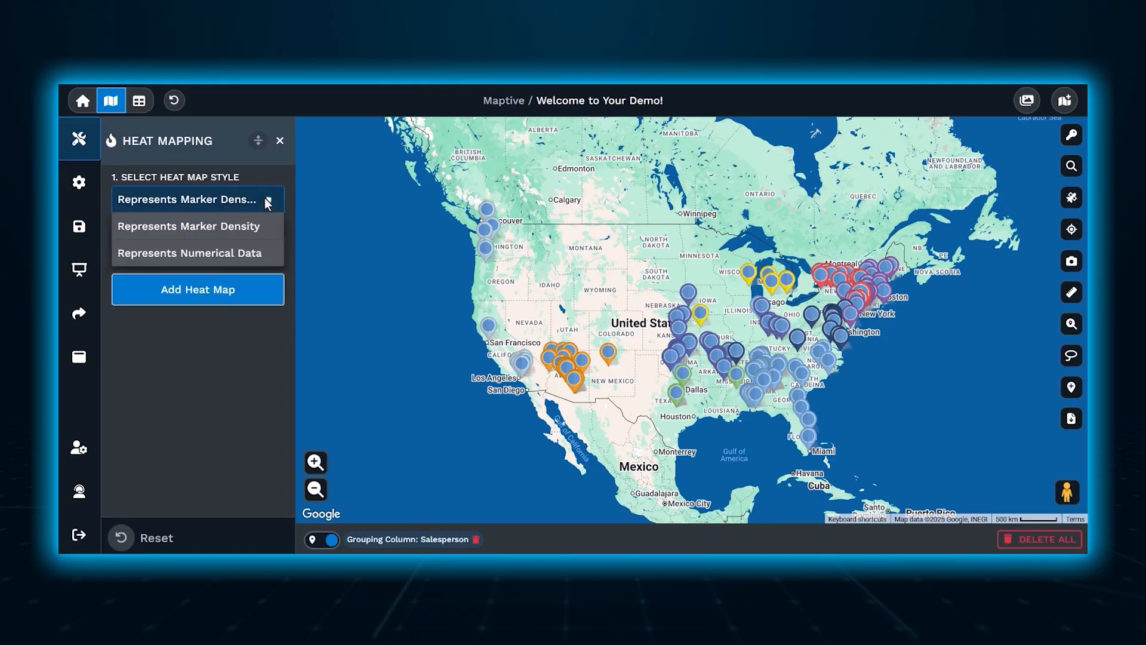
{"action": "left_click", "coordinate": [259, 256]}
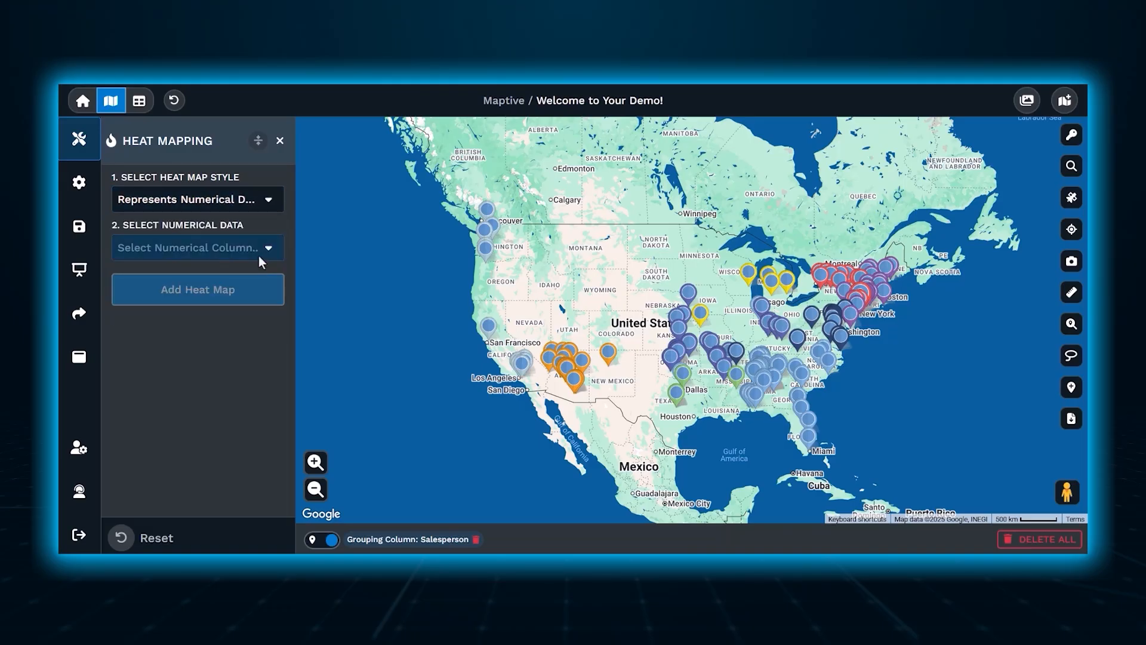
{"action": "left_click", "coordinate": [256, 249]}
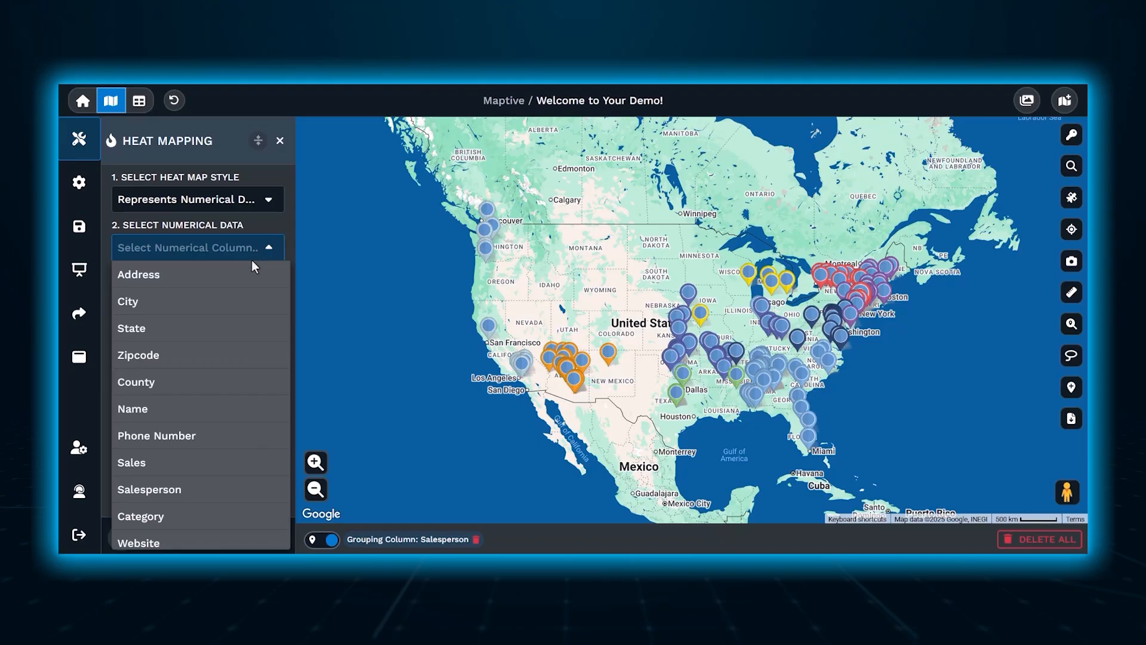
{"action": "left_click", "coordinate": [258, 456]}
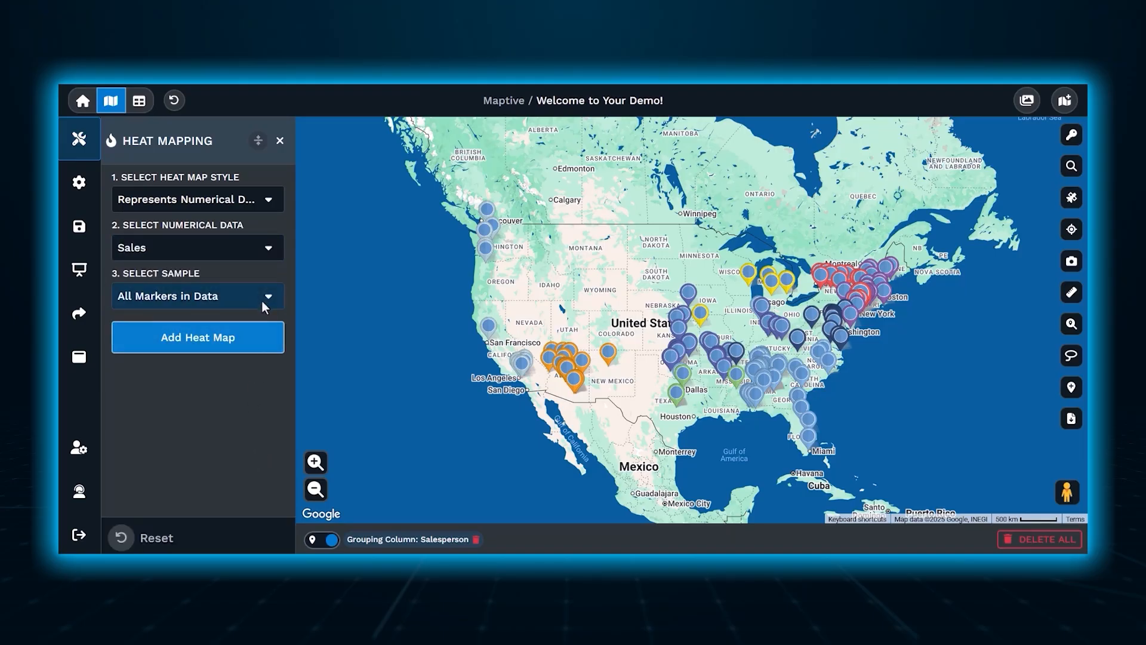
{"action": "left_click", "coordinate": [262, 295]}
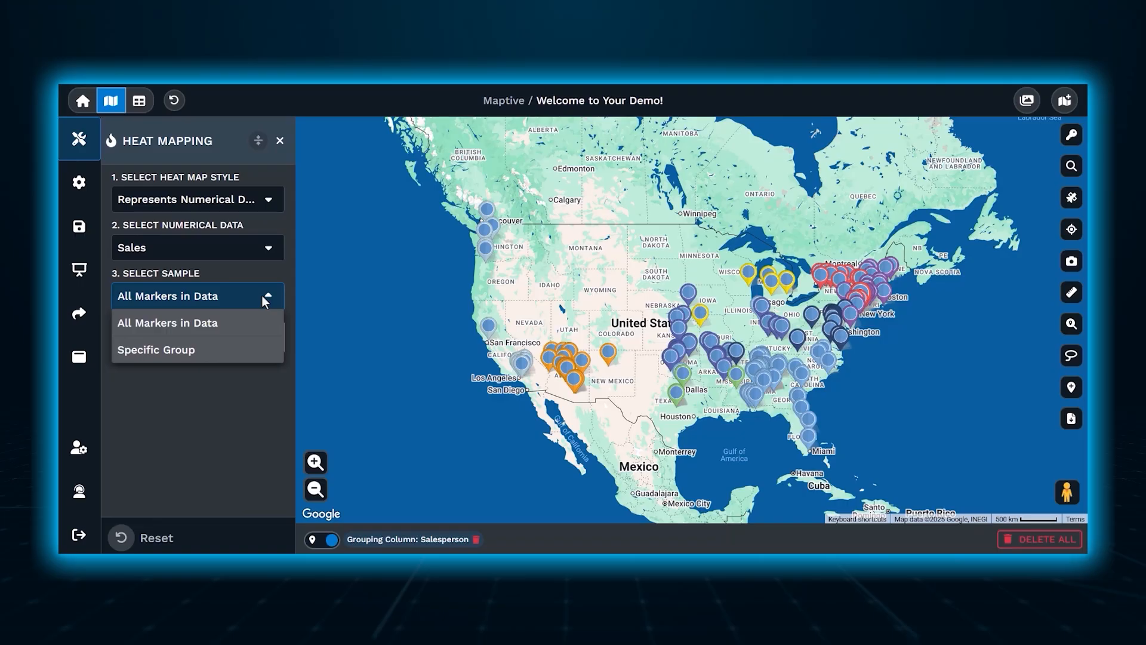
{"action": "left_click", "coordinate": [261, 352]}
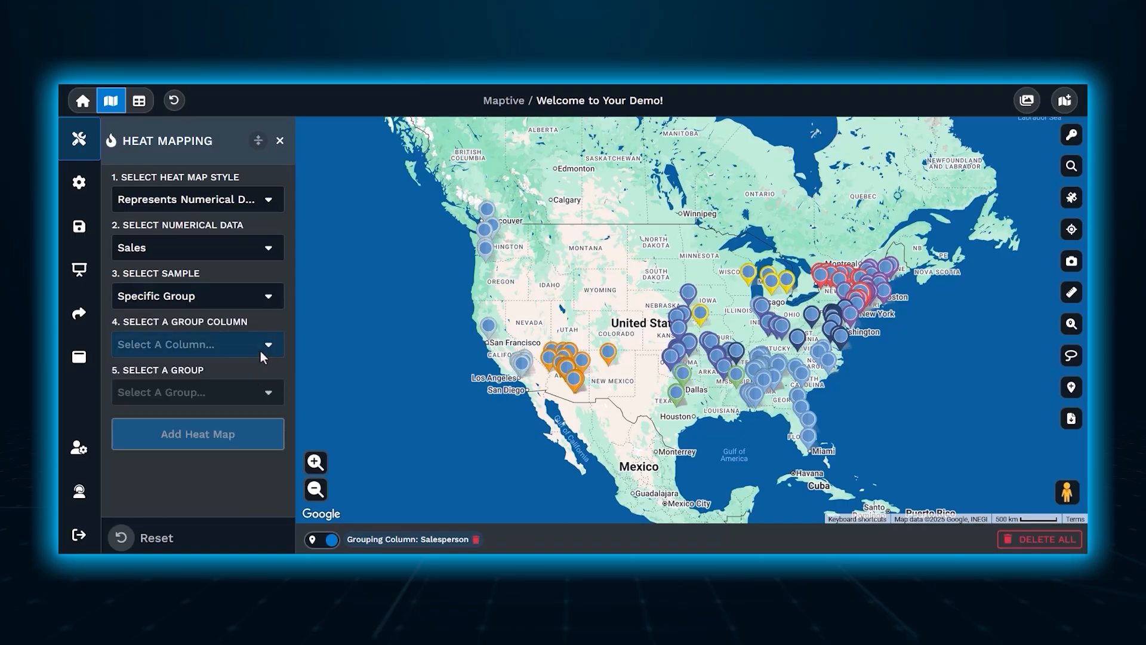
{"action": "left_click", "coordinate": [260, 353]}
{"action": "left_click", "coordinate": [261, 351]}
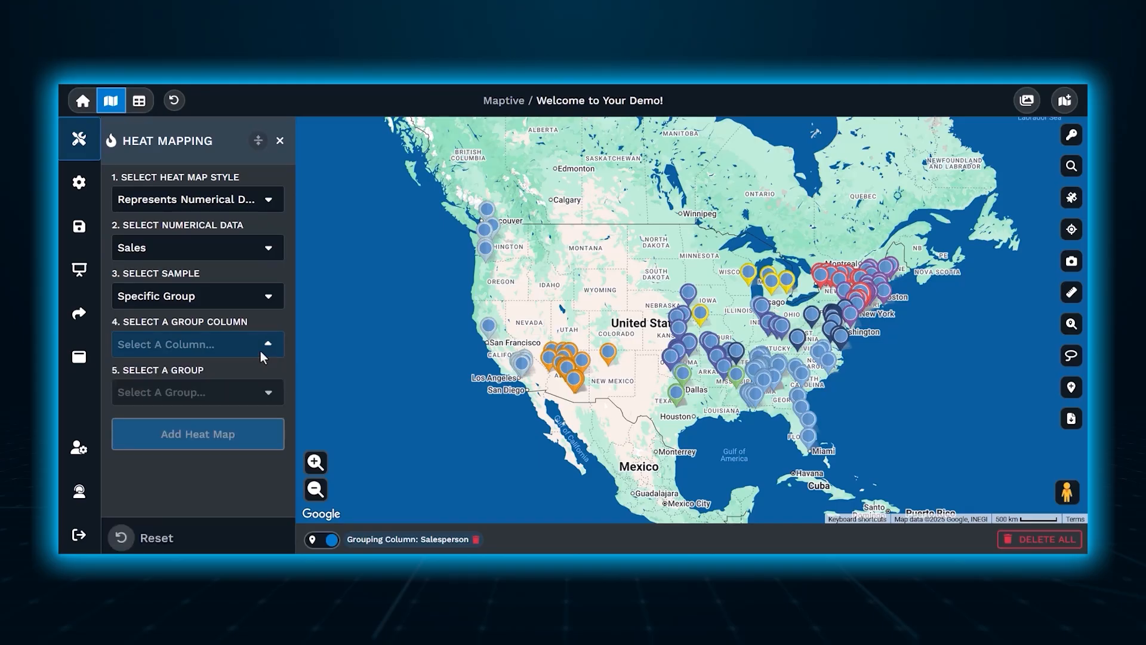
{"action": "left_click", "coordinate": [271, 295]}
{"action": "left_click", "coordinate": [259, 314]}
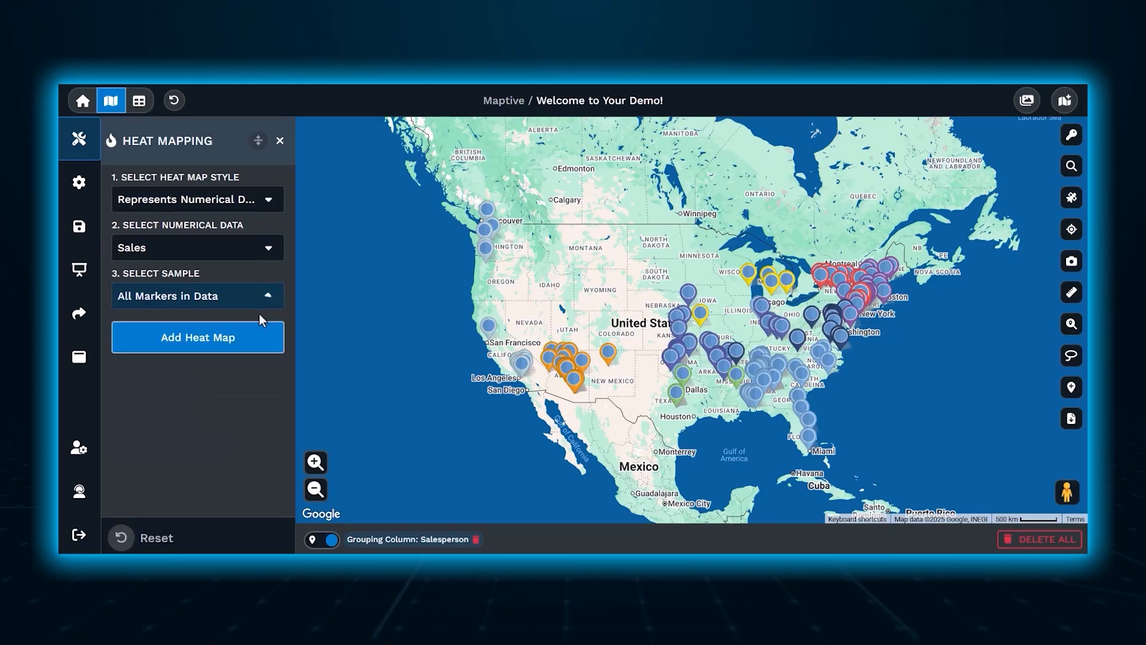
- Add the Sales heat map for all markers in the data and hide the location pins
{"action": "left_click", "coordinate": [249, 345]}
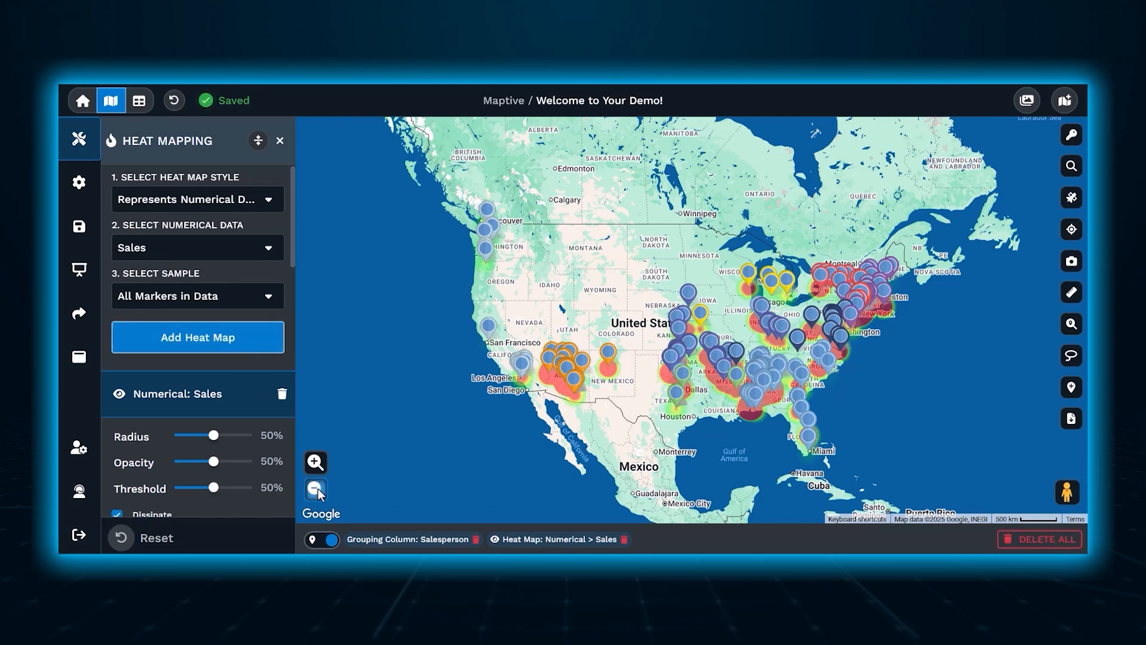
{"action": "left_click", "coordinate": [322, 540]}
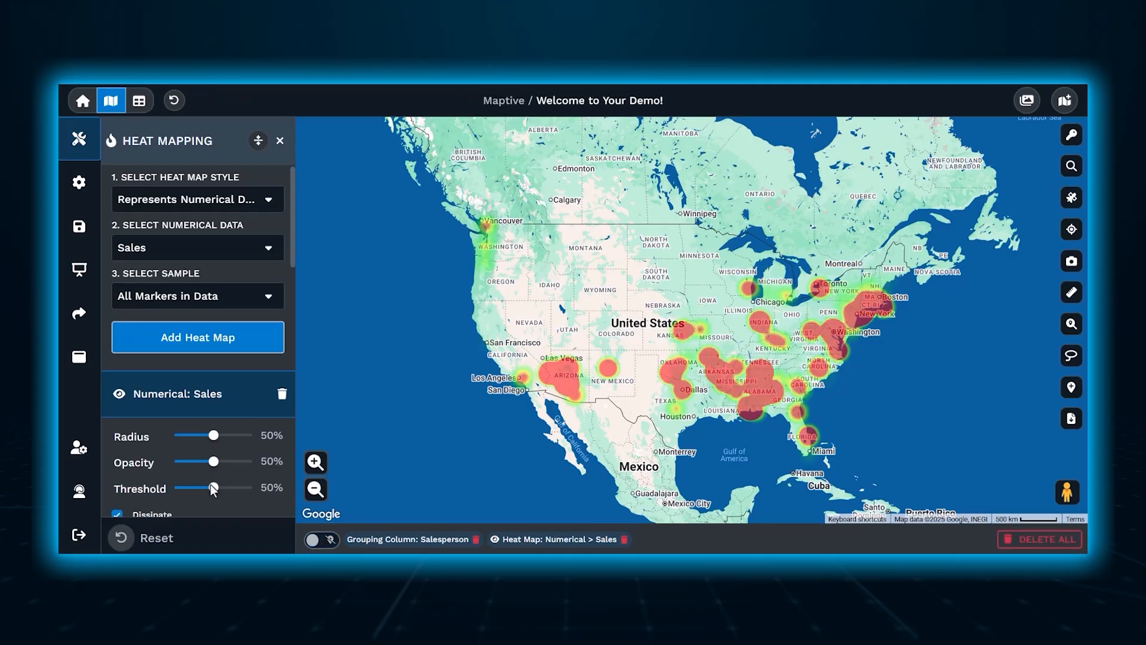
- Review the heat map's display and gradient settings, including the color choices for the Dense level
{"action": "left_click_drag", "start_coordinate": [289, 250], "coordinate": [289, 521]}
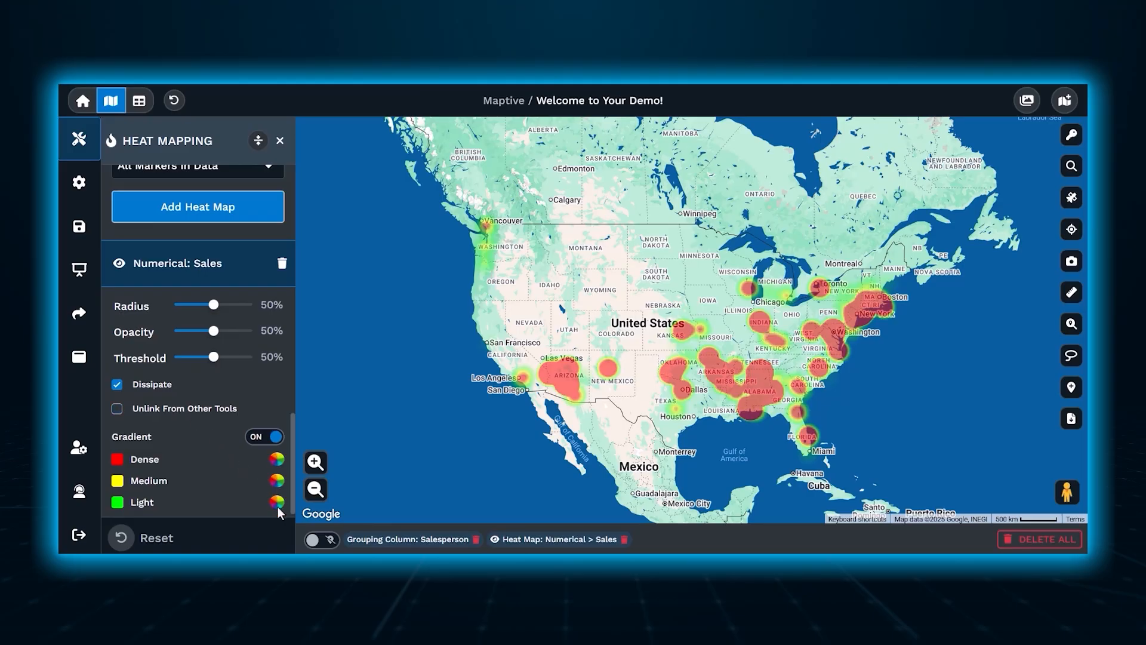
{"action": "left_click", "coordinate": [118, 459]}
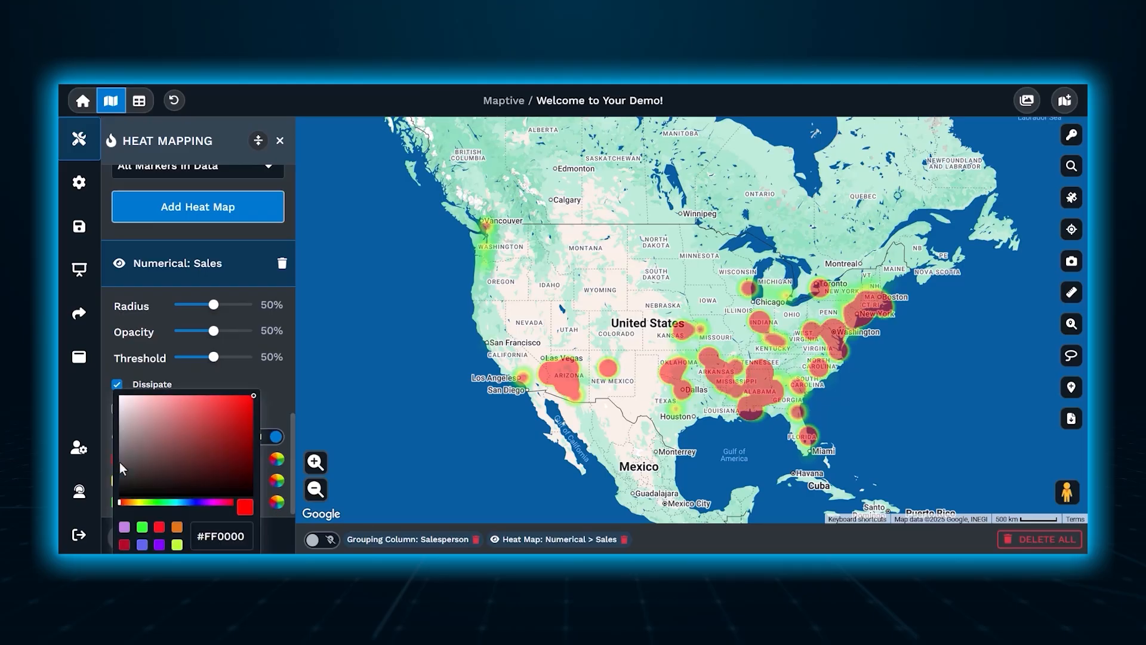
{"action": "left_click", "coordinate": [275, 377]}
- Delete the Sales heat map and show the location pins again
{"action": "left_click", "coordinate": [282, 262]}
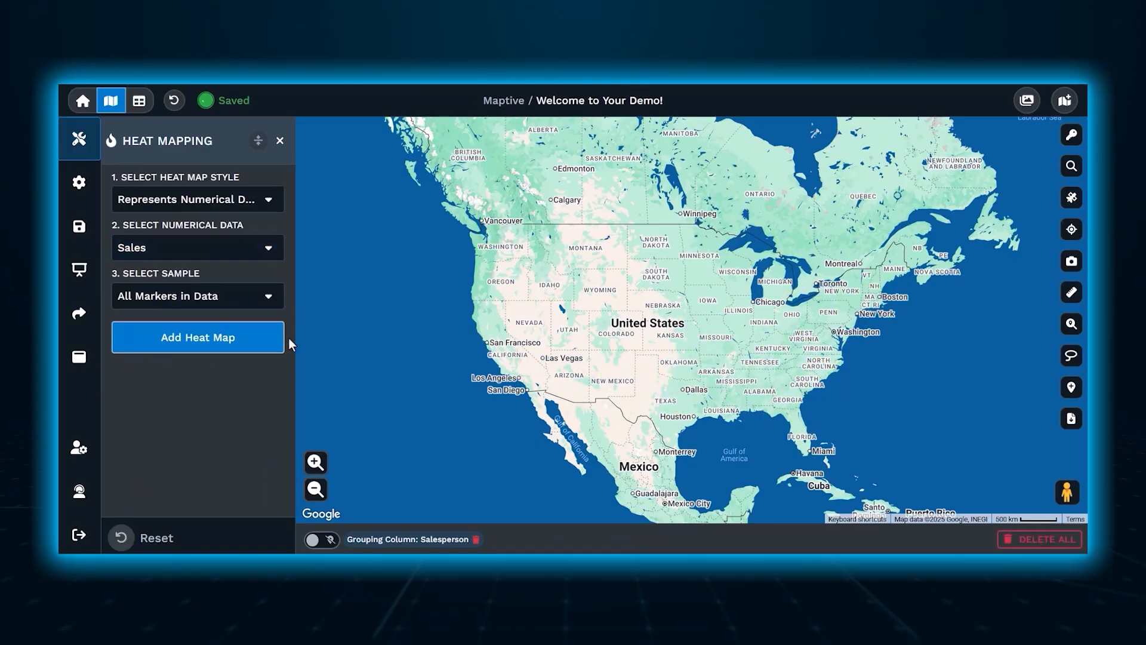
{"action": "left_click", "coordinate": [331, 541]}
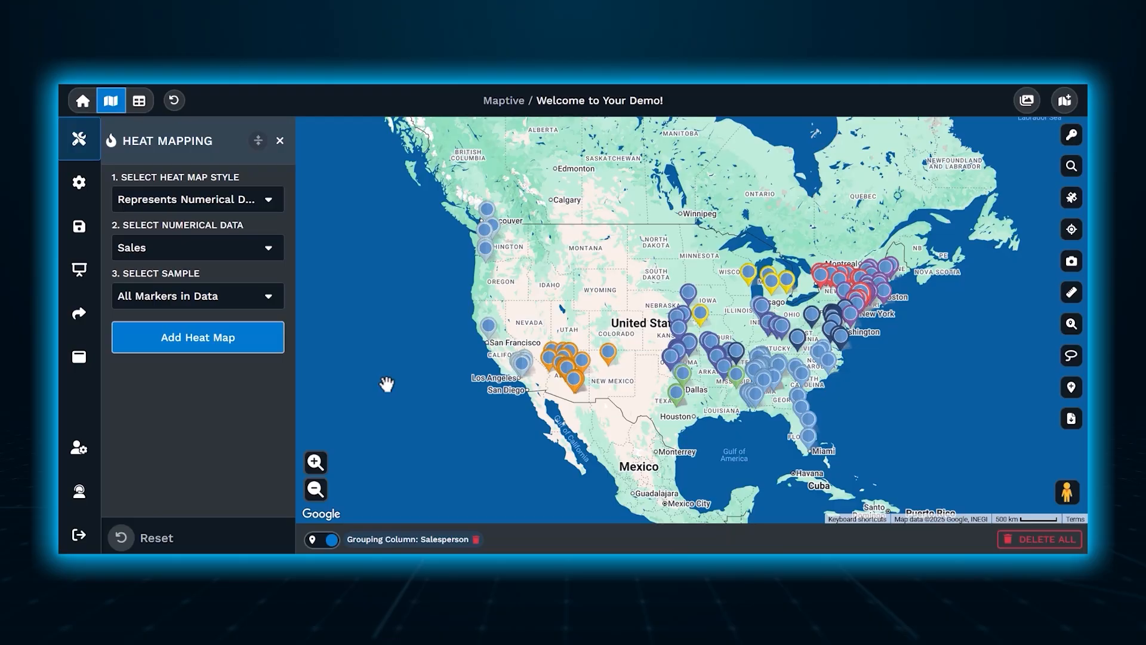
- Review the Drawing tool's element types and icon markers, and return to the drawn elements overview
{"action": "left_click", "coordinate": [160, 141]}
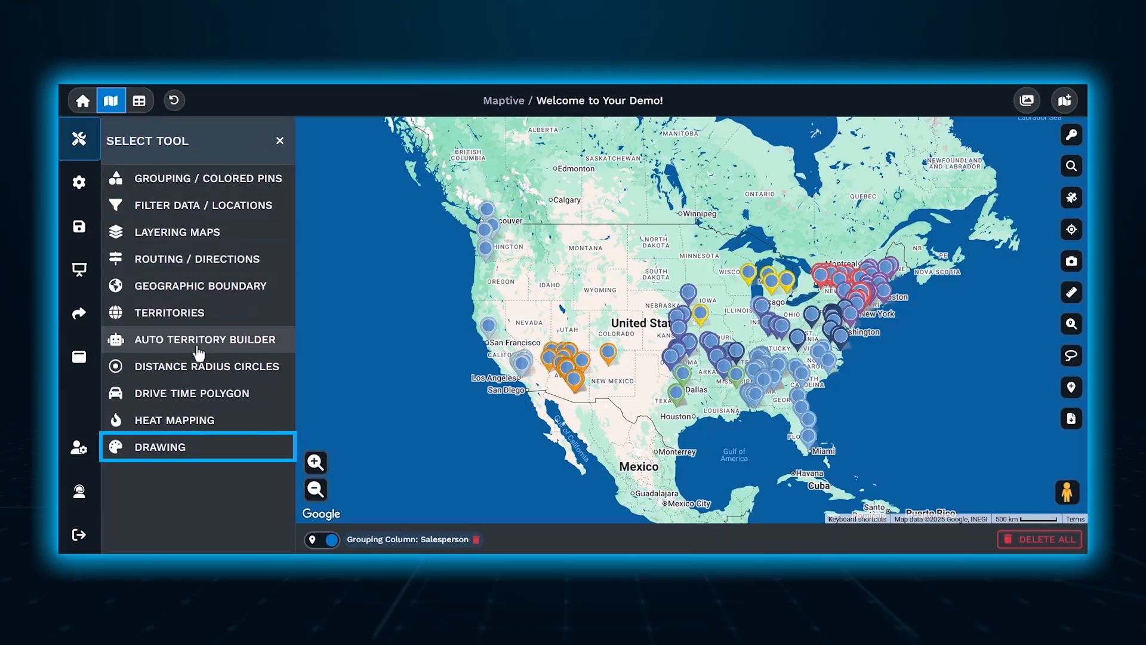
{"action": "left_click", "coordinate": [182, 451]}
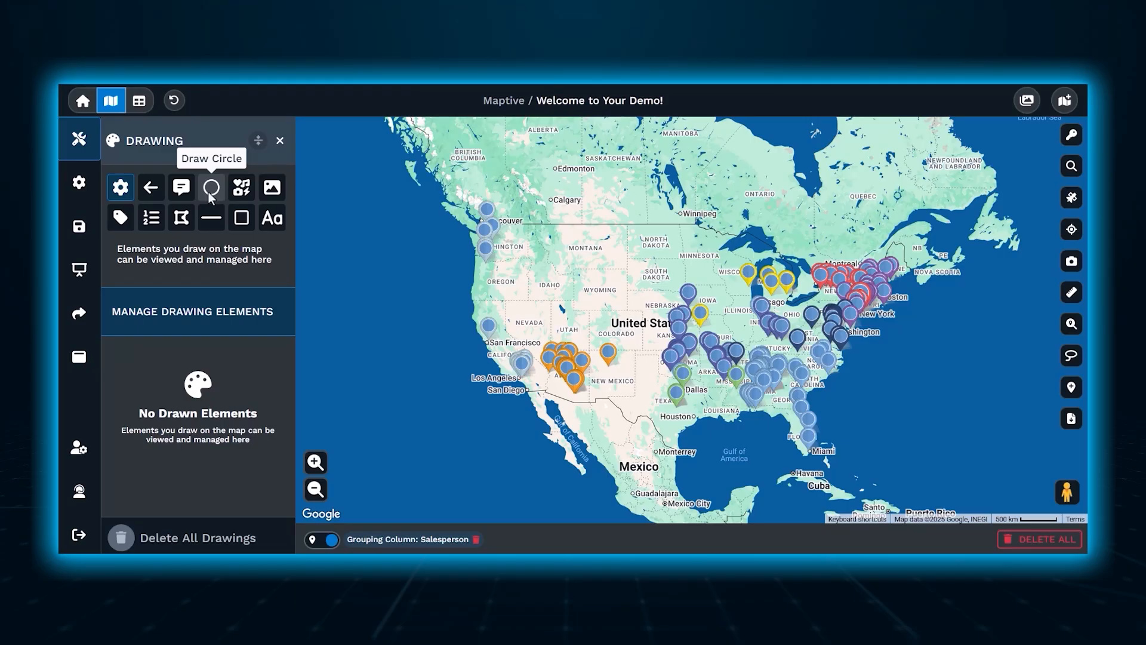
{"action": "left_click", "coordinate": [243, 189]}
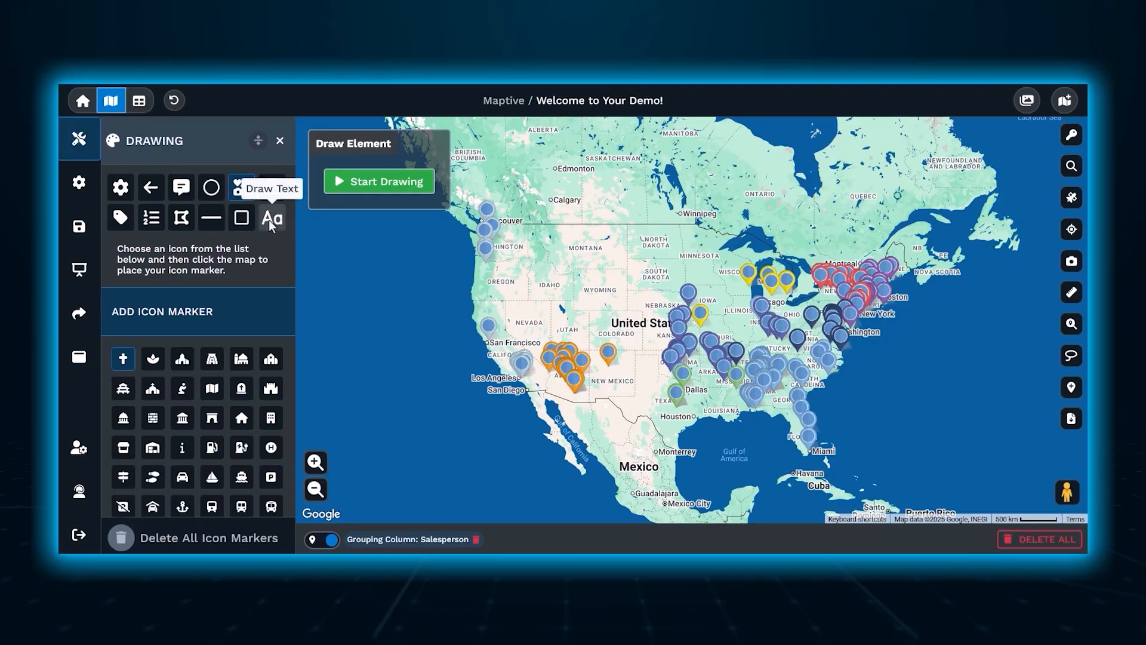
{"action": "left_click", "coordinate": [120, 186]}
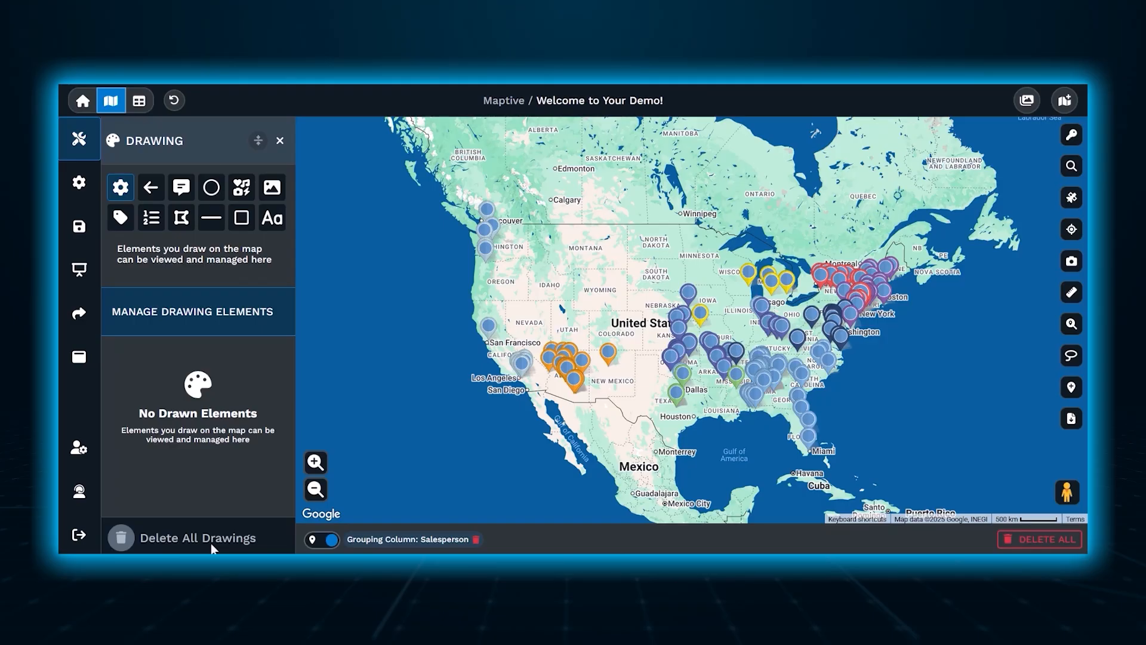
- Close the Drawing tool and open the list of maps and saved map views
{"action": "left_click", "coordinate": [280, 143]}
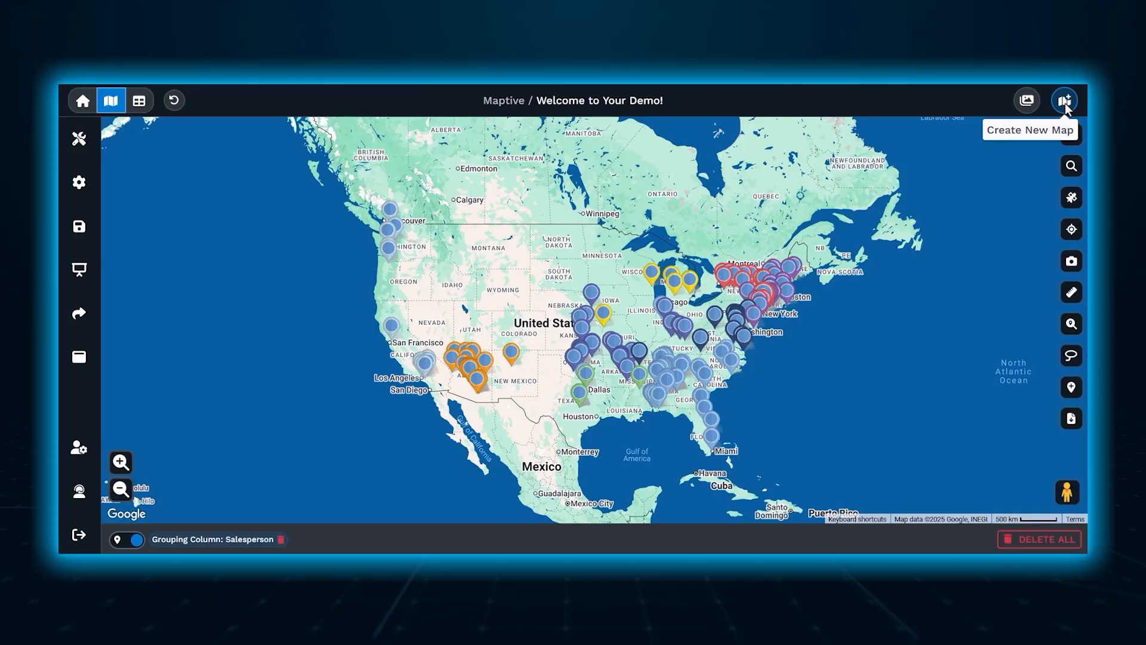
{"action": "left_click", "coordinate": [1025, 102]}
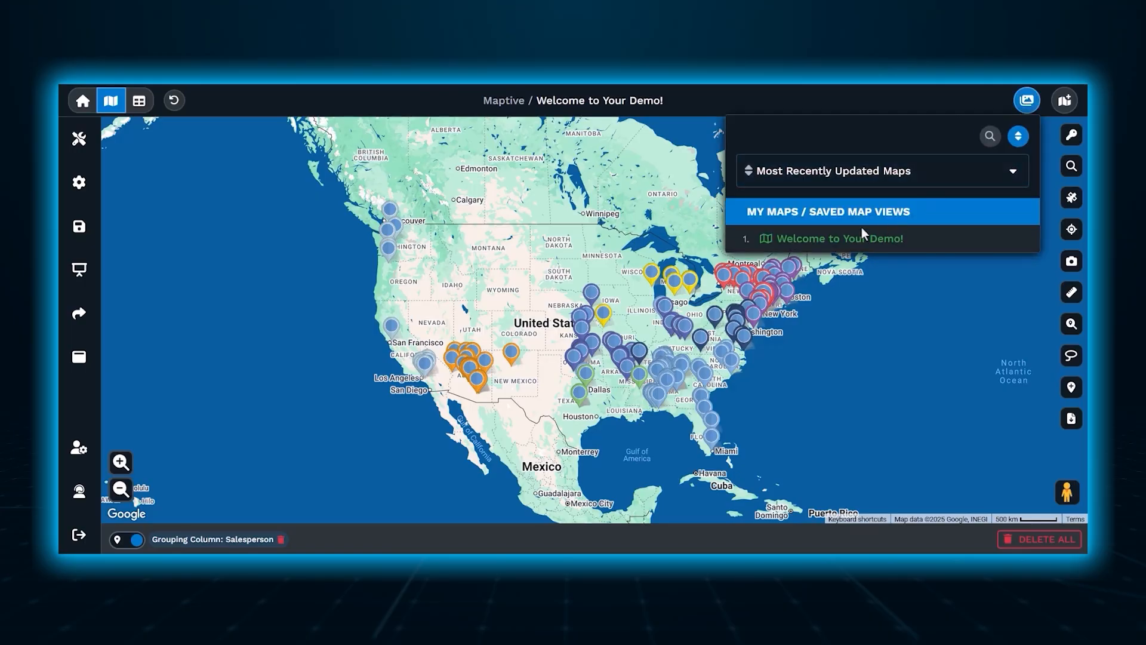
- Close the saved maps list and view the locations list for the area around coastal Virginia and North Carolina
{"action": "left_click", "coordinate": [1027, 101]}
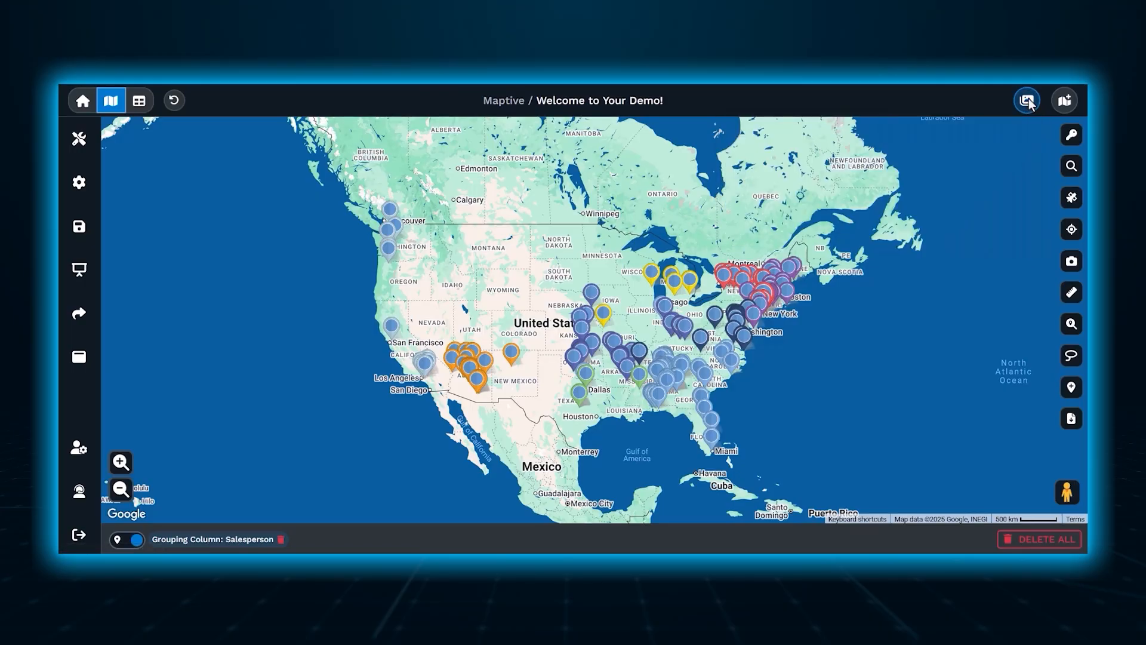
{"action": "left_click", "coordinate": [1074, 141]}
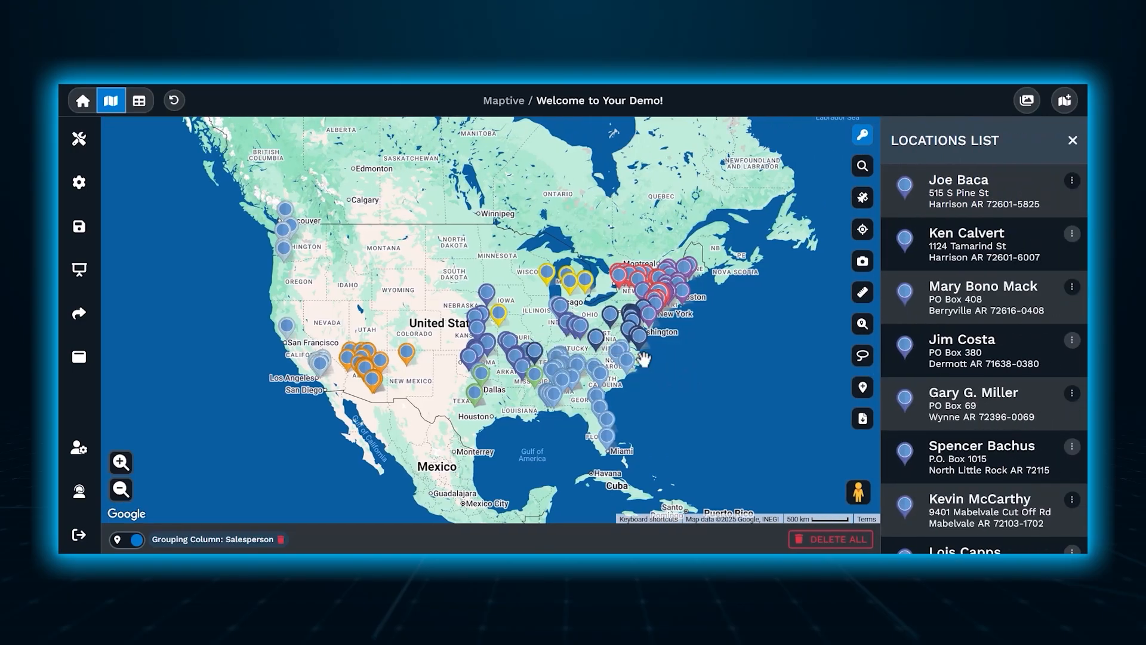
{"action": "scroll", "coordinate": [644, 360], "scroll_direction": "up", "scroll_amount": 1}
{"action": "scroll", "coordinate": [644, 360], "scroll_direction": "up", "scroll_amount": 1}
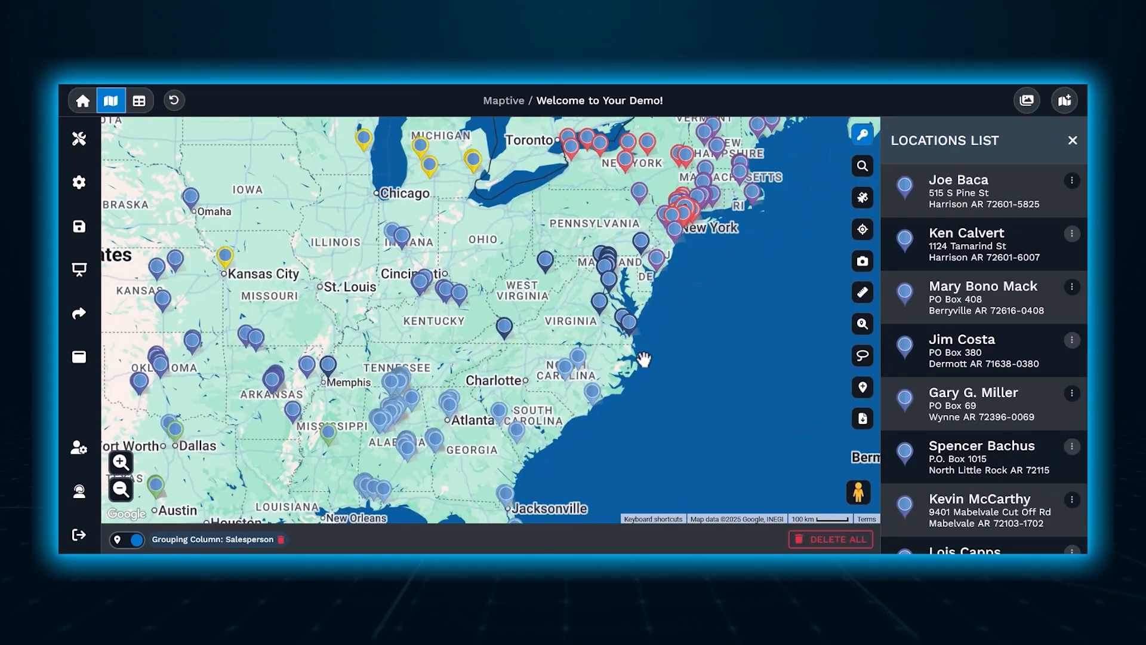
{"action": "scroll", "coordinate": [644, 360], "scroll_direction": "up", "scroll_amount": 3}
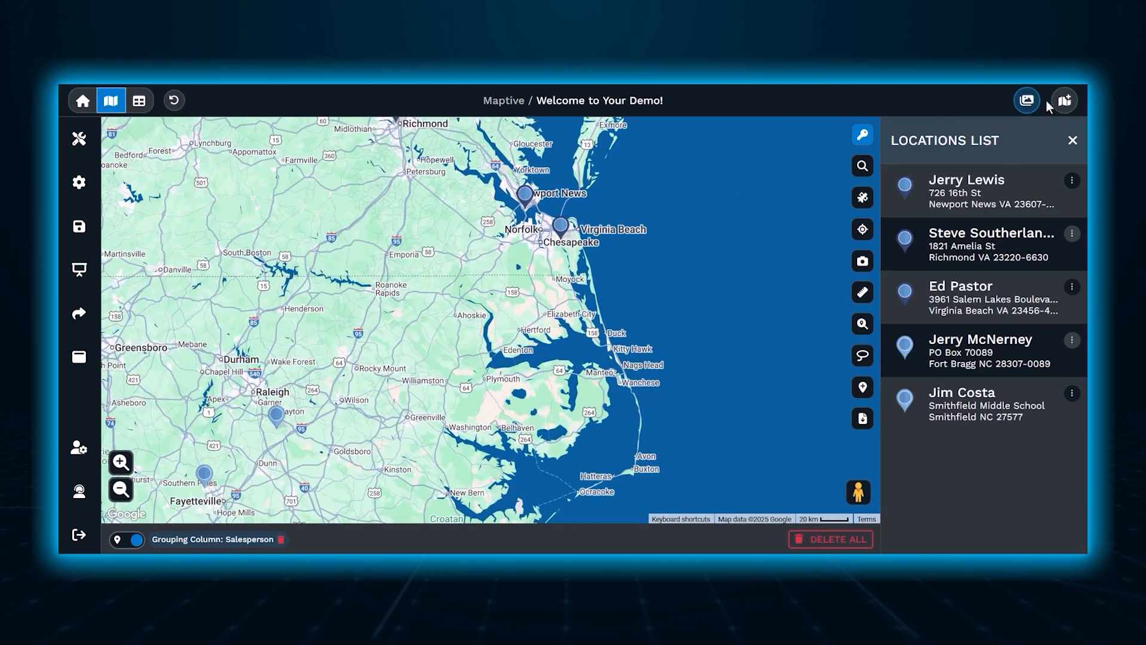
{"action": "left_click", "coordinate": [1073, 139]}
- Review the map search's data and Google filter choices and its matching behavior settings, and close the search
{"action": "left_click", "coordinate": [1072, 167]}
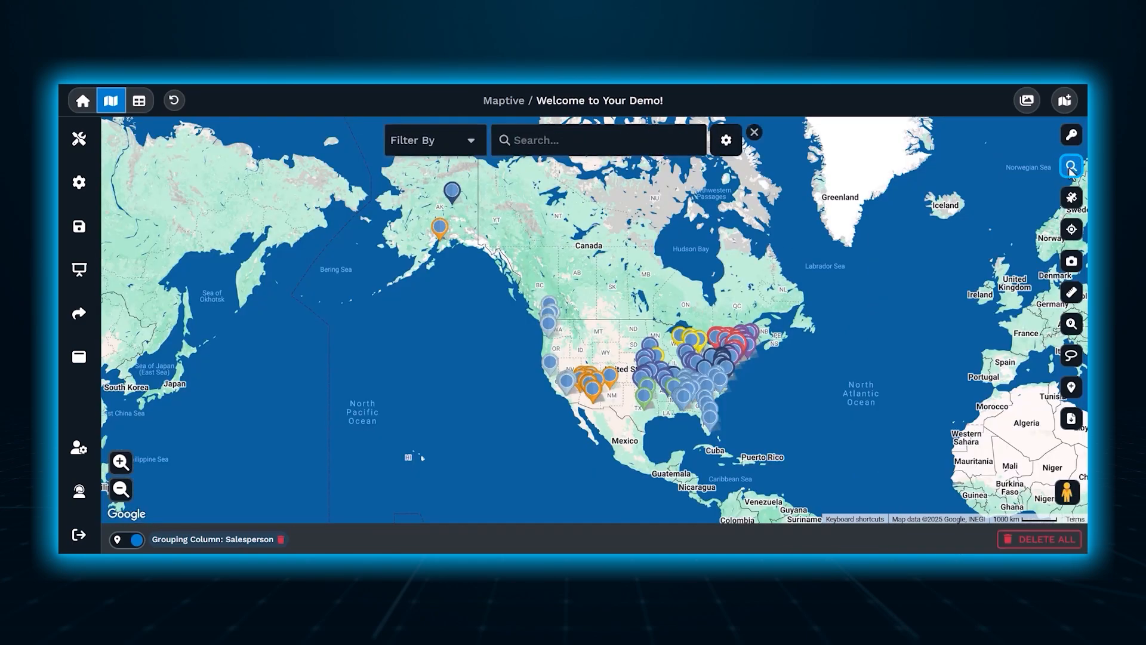
{"action": "left_click", "coordinate": [444, 149]}
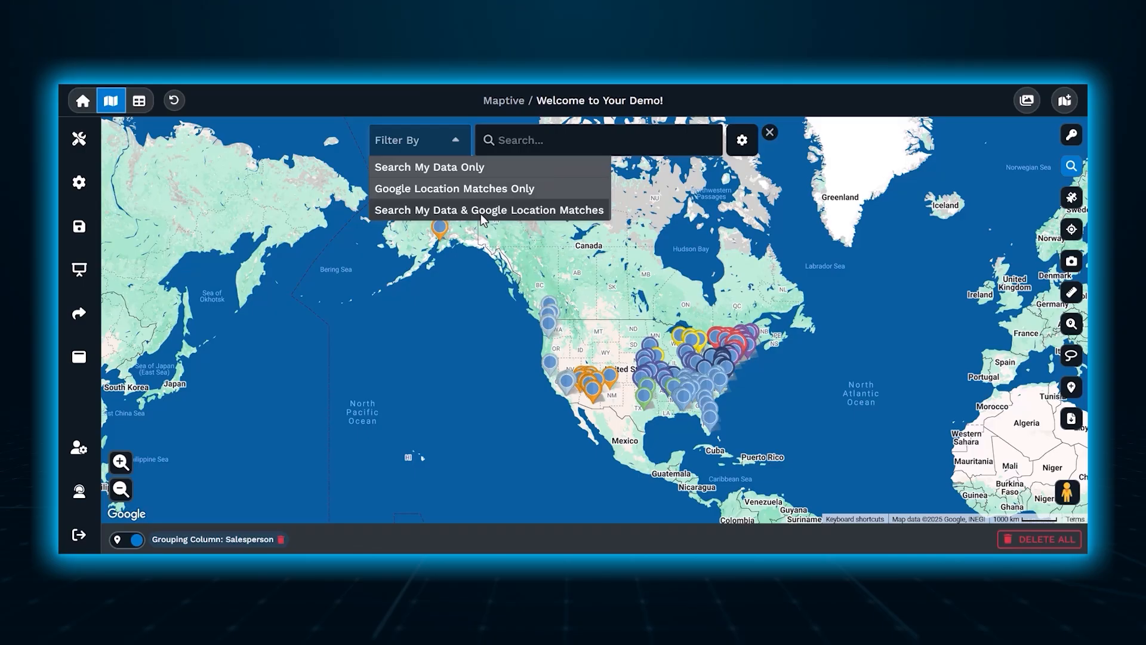
{"action": "left_click", "coordinate": [742, 142]}
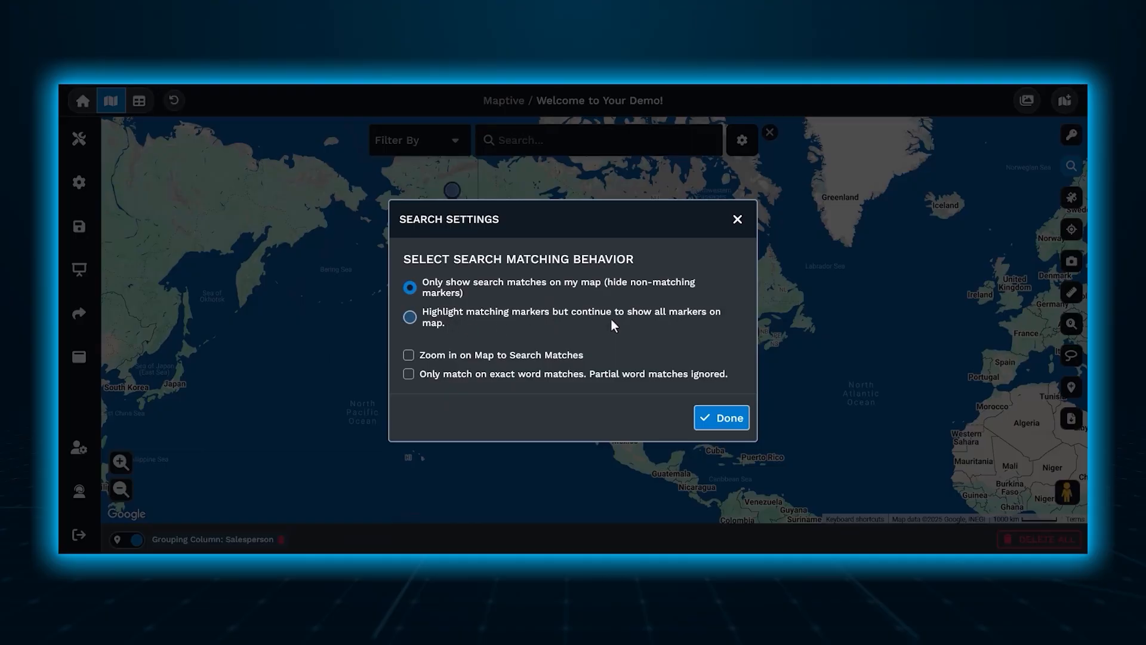
{"action": "left_click", "coordinate": [738, 220]}
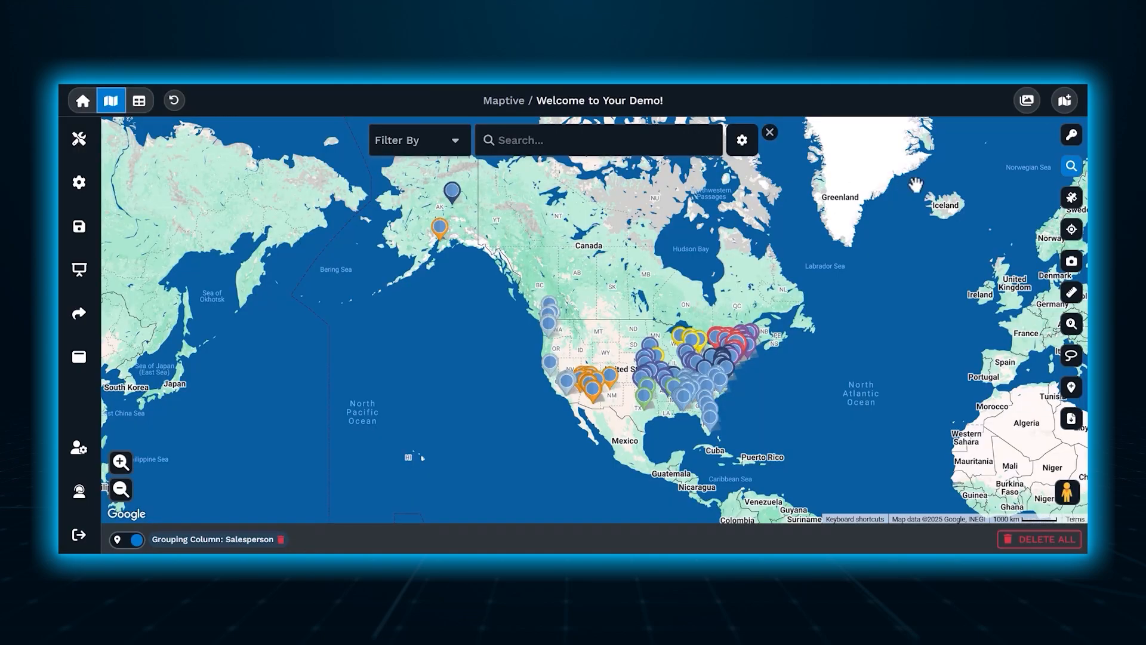
{"action": "left_click", "coordinate": [1072, 166]}
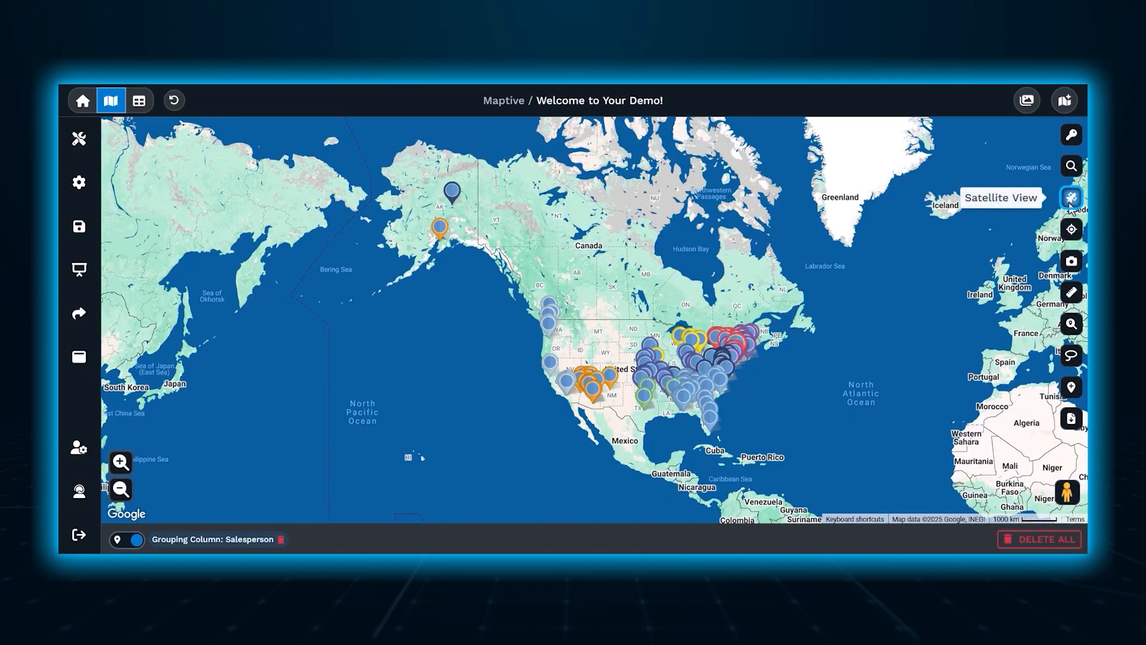
- Switch the map to satellite view and back, and try the current location finder with browser location access blocked
{"action": "left_click", "coordinate": [1071, 200]}
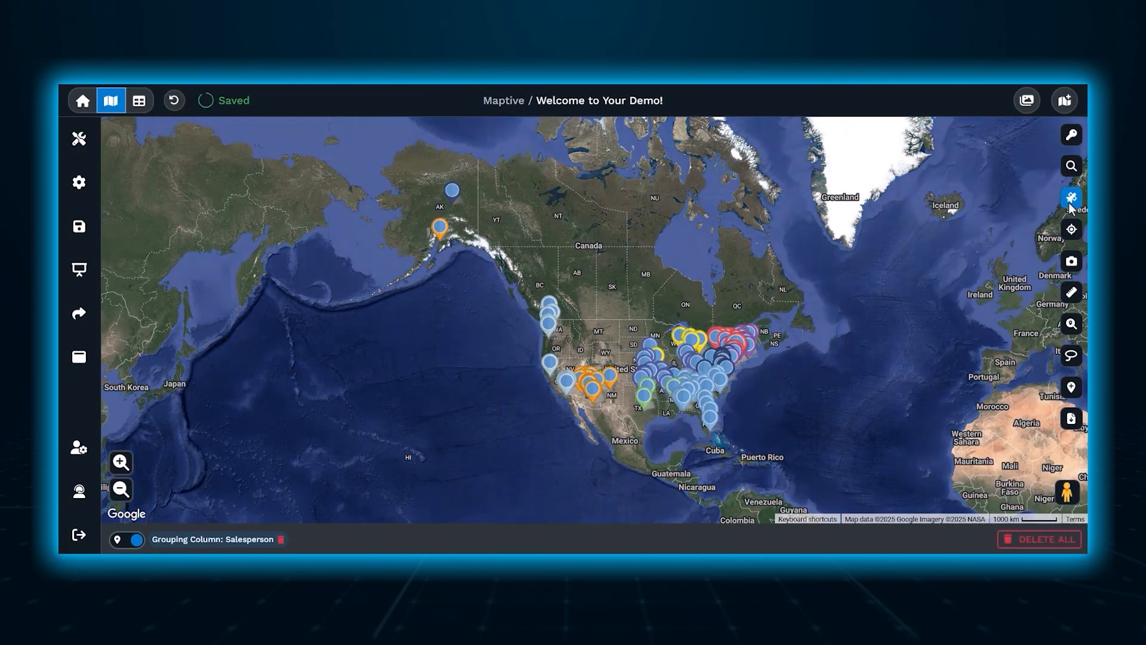
{"action": "left_click", "coordinate": [1071, 202]}
{"action": "left_click", "coordinate": [1071, 239]}
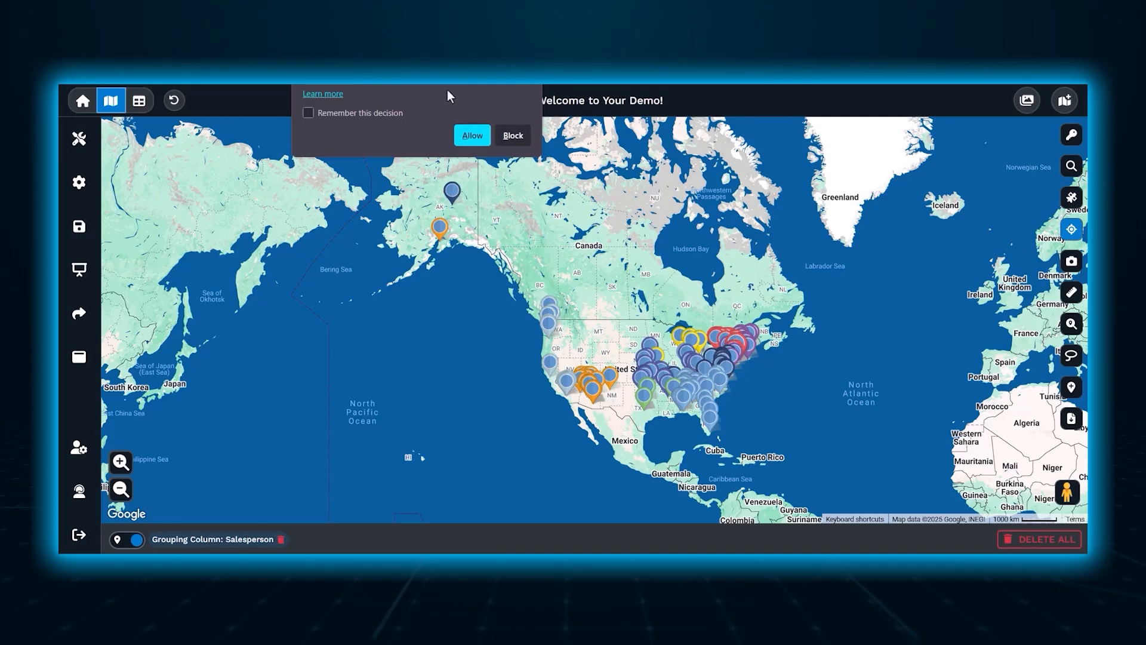
{"action": "left_click", "coordinate": [510, 143]}
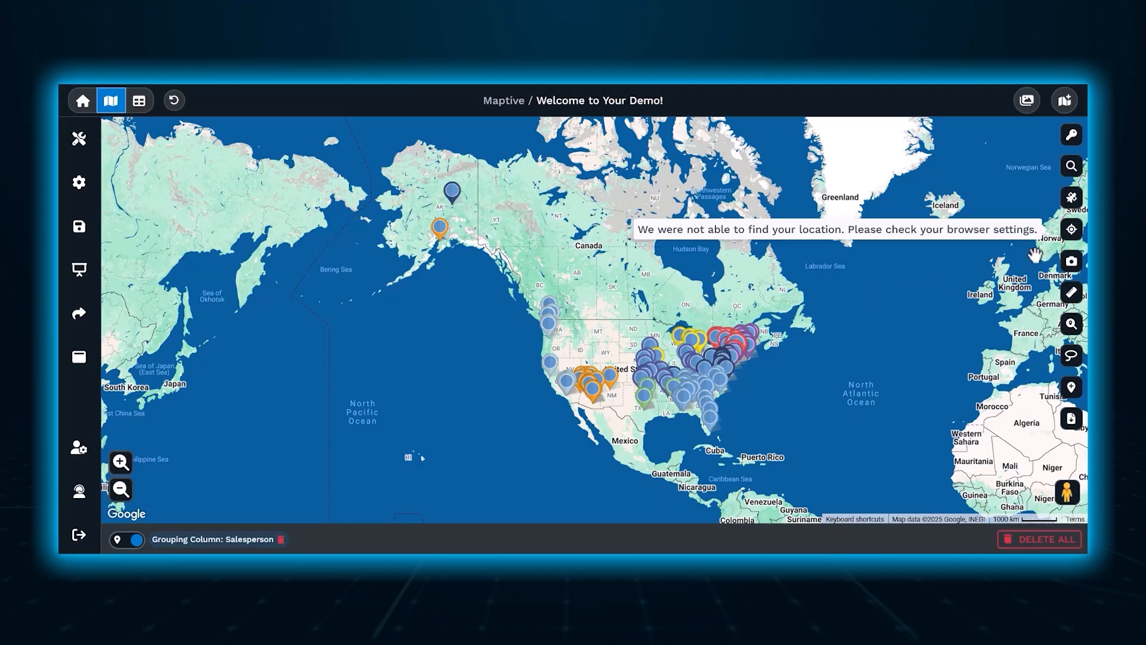
- Review the file type, style and size options for exporting the map image for printing
{"action": "left_click", "coordinate": [1072, 262]}
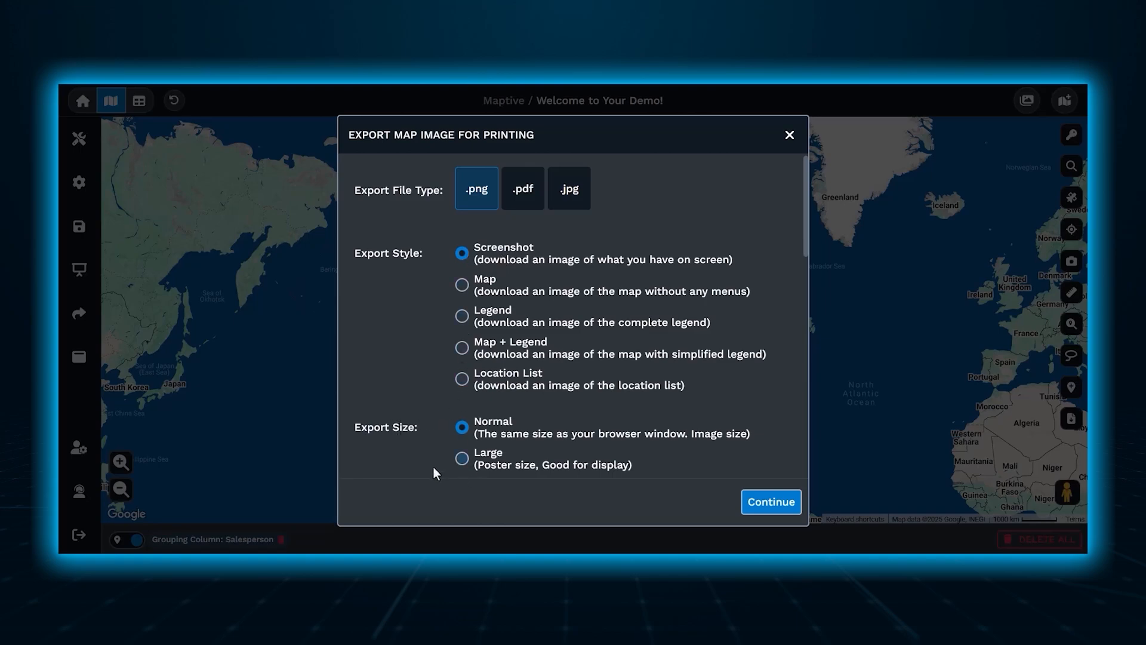
{"action": "left_click", "coordinate": [790, 135]}
- Measure a single point (A to B) straight-line distance from the North Pacific to Canada and clear it
{"action": "left_click", "coordinate": [1072, 293]}
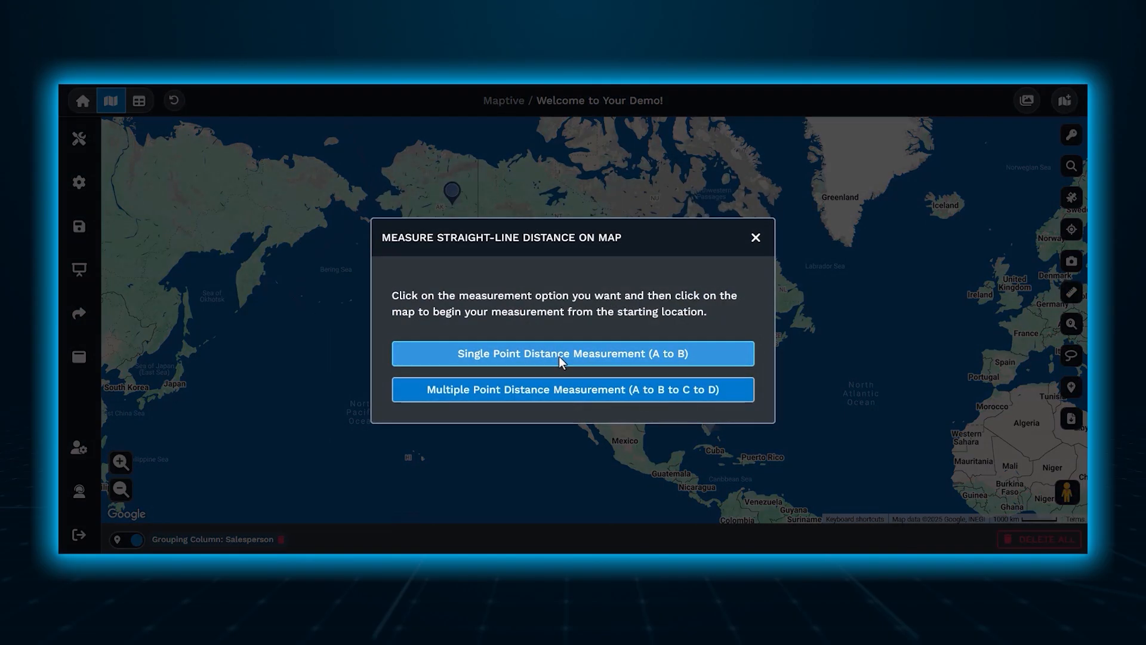
{"action": "left_click", "coordinate": [559, 356]}
{"action": "left_click", "coordinate": [441, 346]}
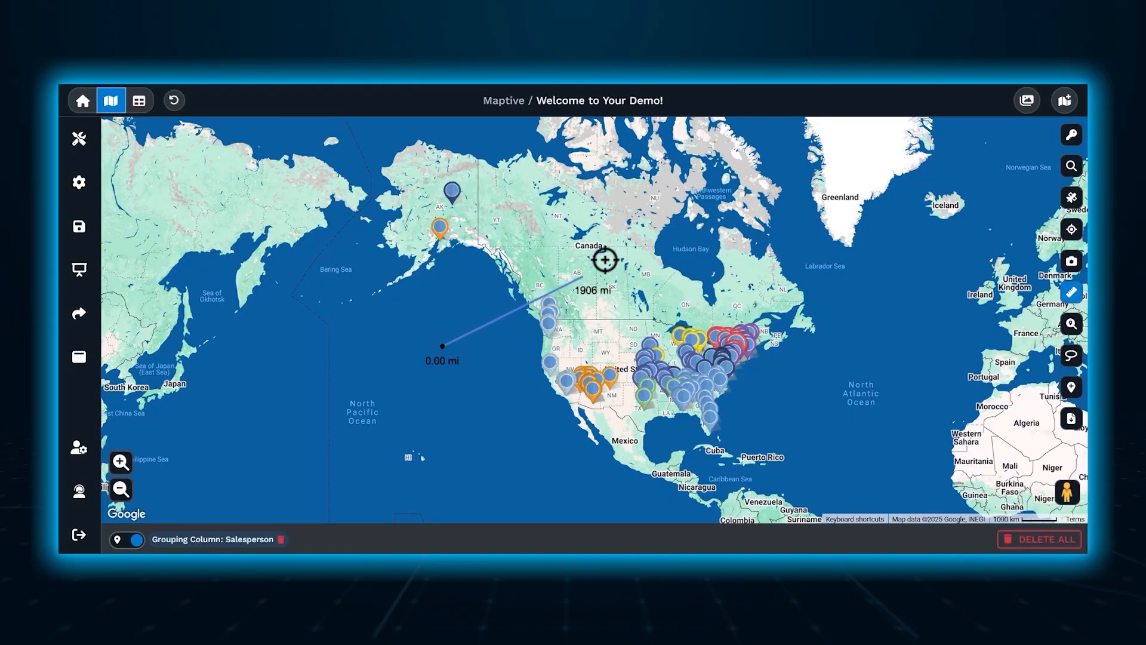
{"action": "left_click", "coordinate": [613, 255]}
{"action": "left_click", "coordinate": [623, 246]}
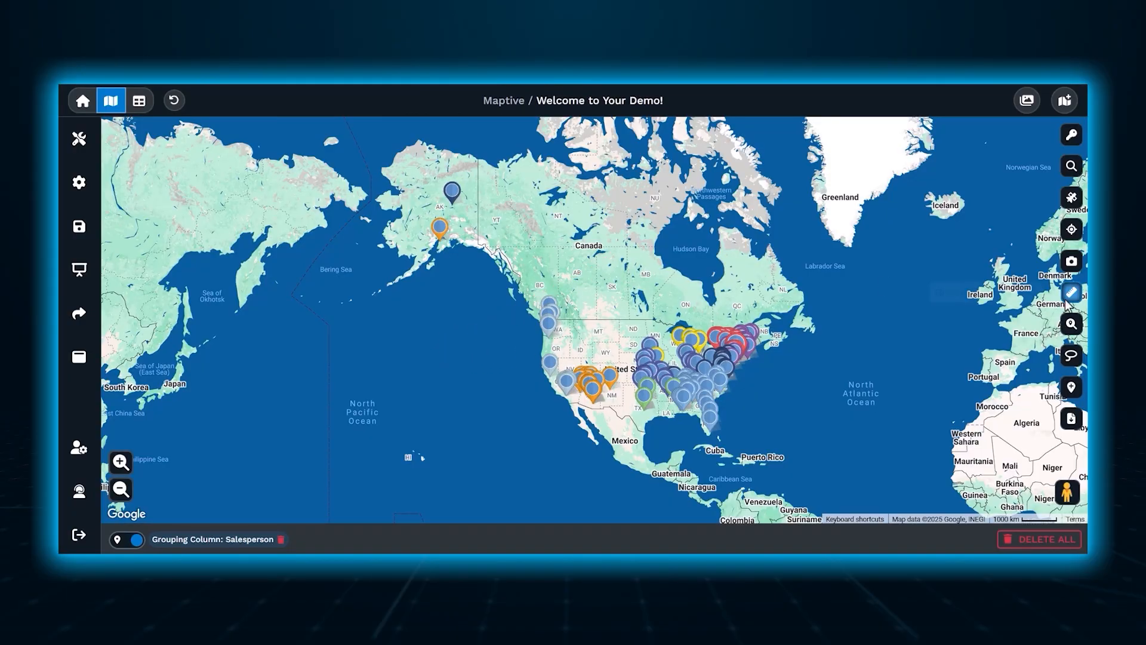
- Measure a closed four-sided path in the North Pacific with the multiple point distance measurement, and remove it
{"action": "left_click", "coordinate": [1071, 293]}
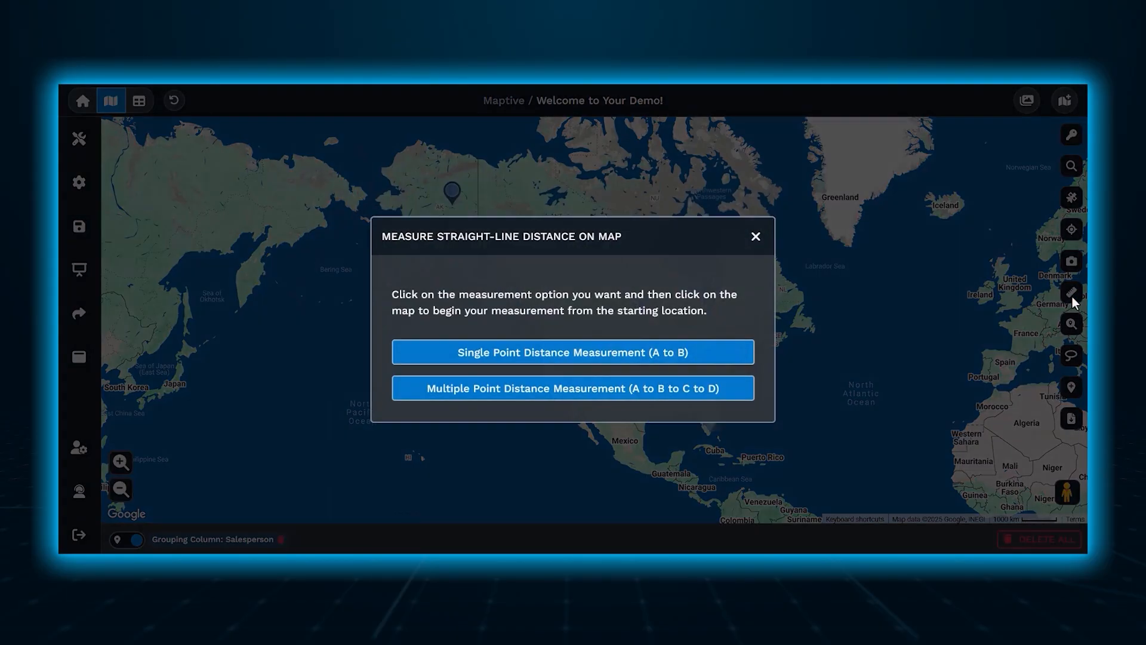
{"action": "left_click", "coordinate": [633, 397]}
{"action": "left_click", "coordinate": [437, 419]}
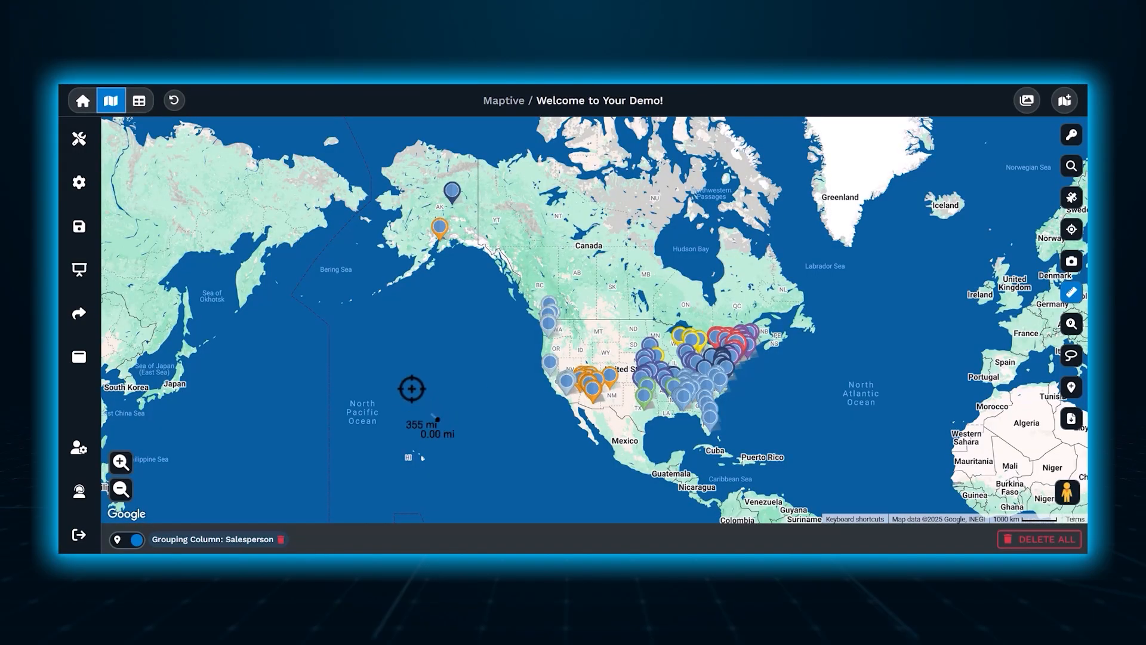
{"action": "left_click", "coordinate": [387, 345]}
{"action": "left_click", "coordinate": [454, 296]}
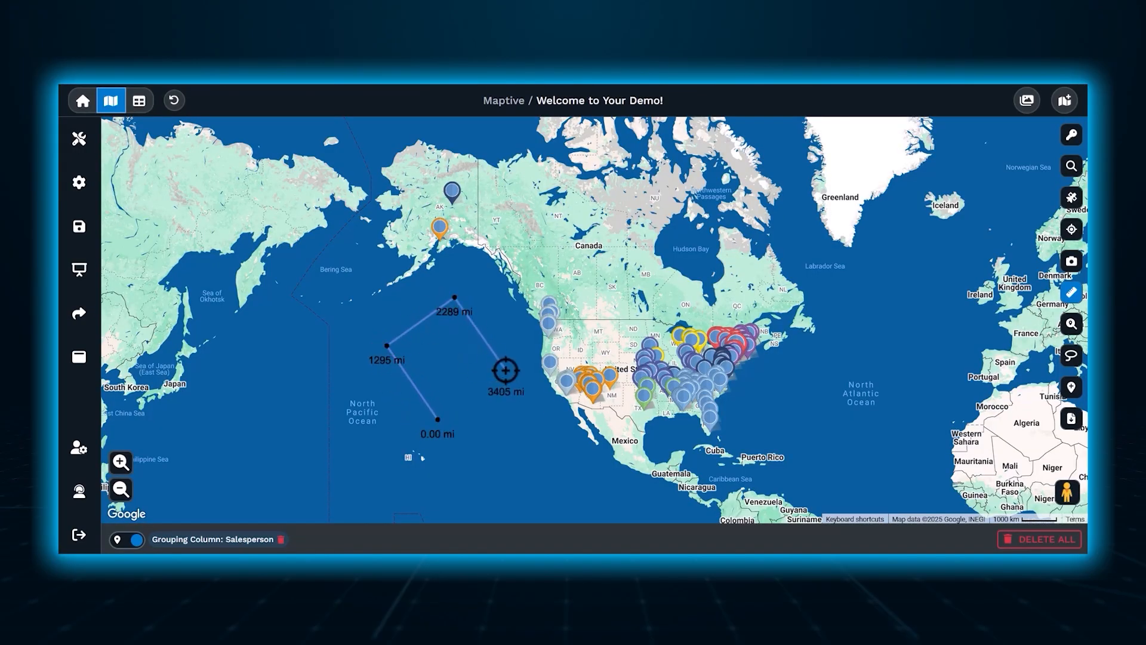
{"action": "left_click", "coordinate": [506, 370]}
{"action": "left_click", "coordinate": [438, 419]}
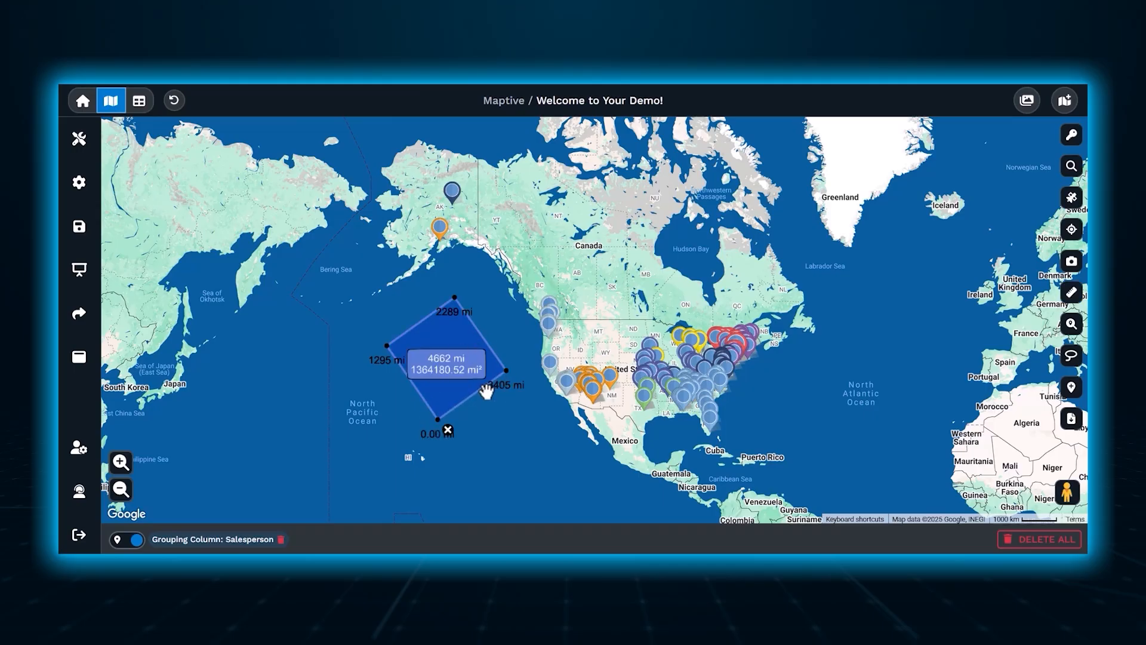
{"action": "left_click", "coordinate": [449, 432]}
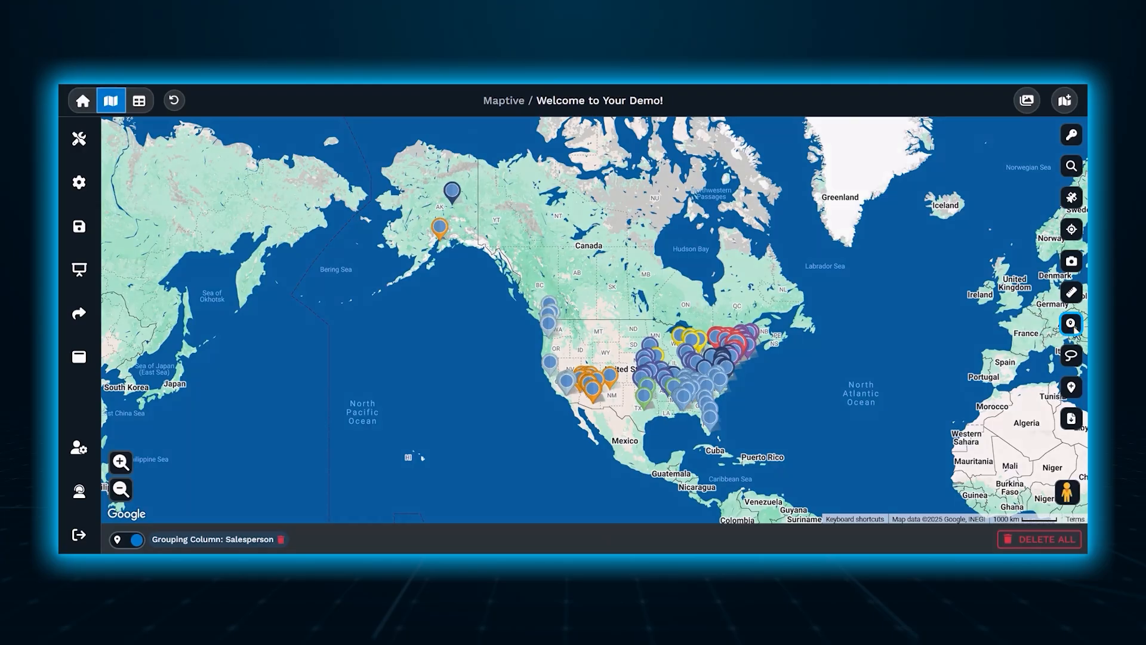
- Find the map locations nearest to starting point 10801
{"action": "left_click", "coordinate": [1072, 325]}
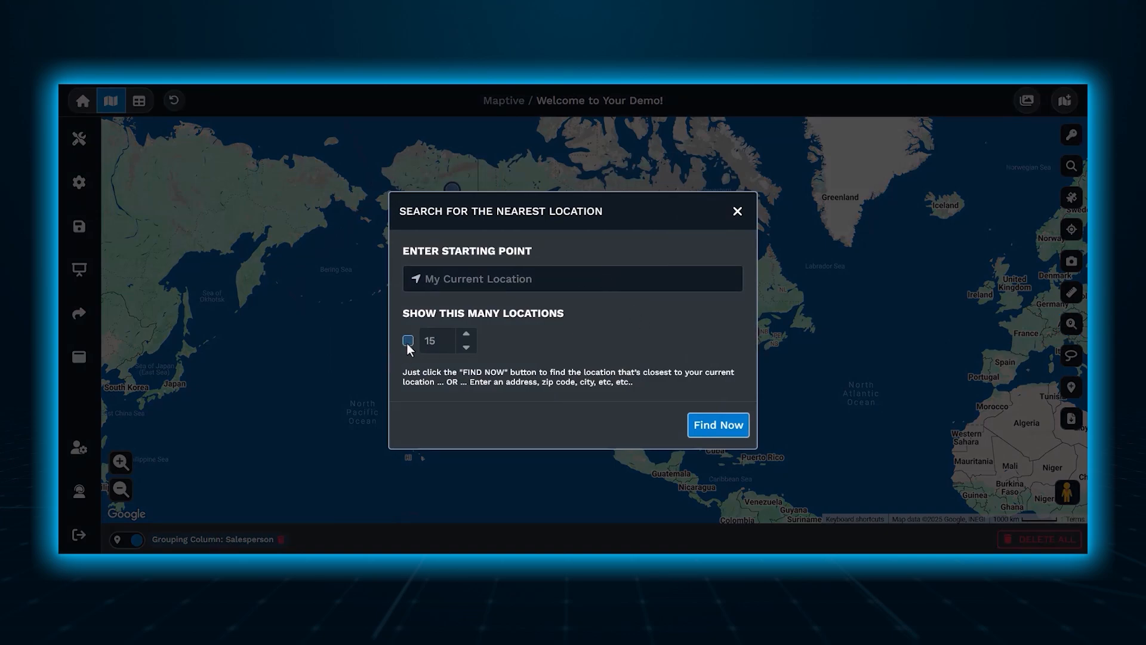
{"action": "left_click", "coordinate": [508, 279]}
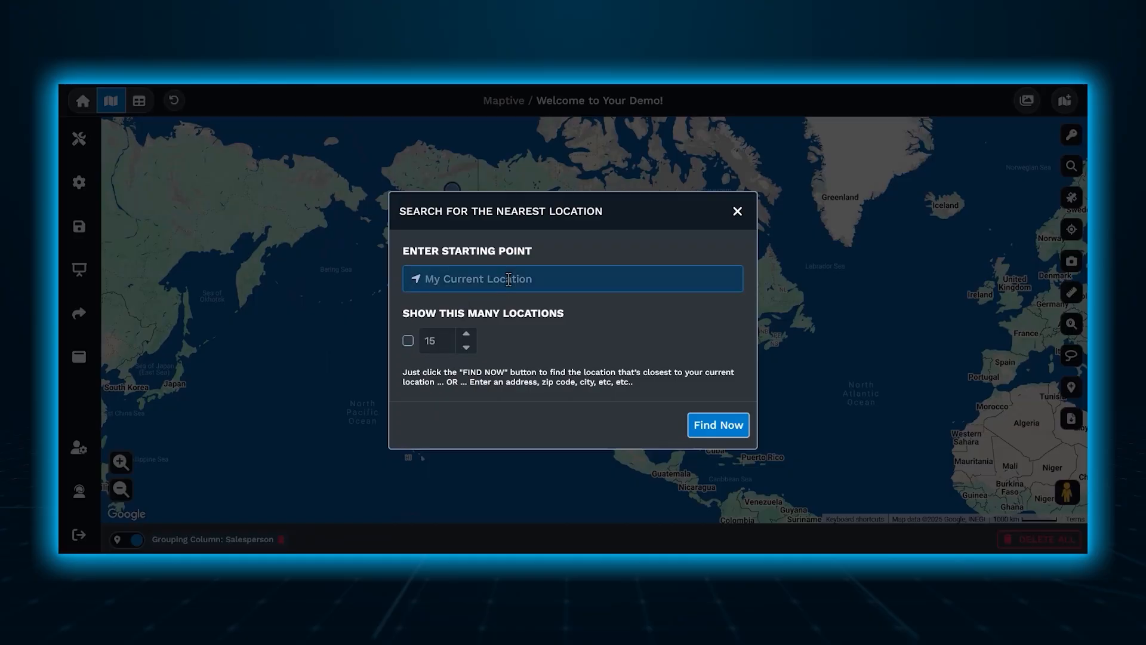
{"action": "type", "text": "10801"}
{"action": "left_click", "coordinate": [716, 434]}
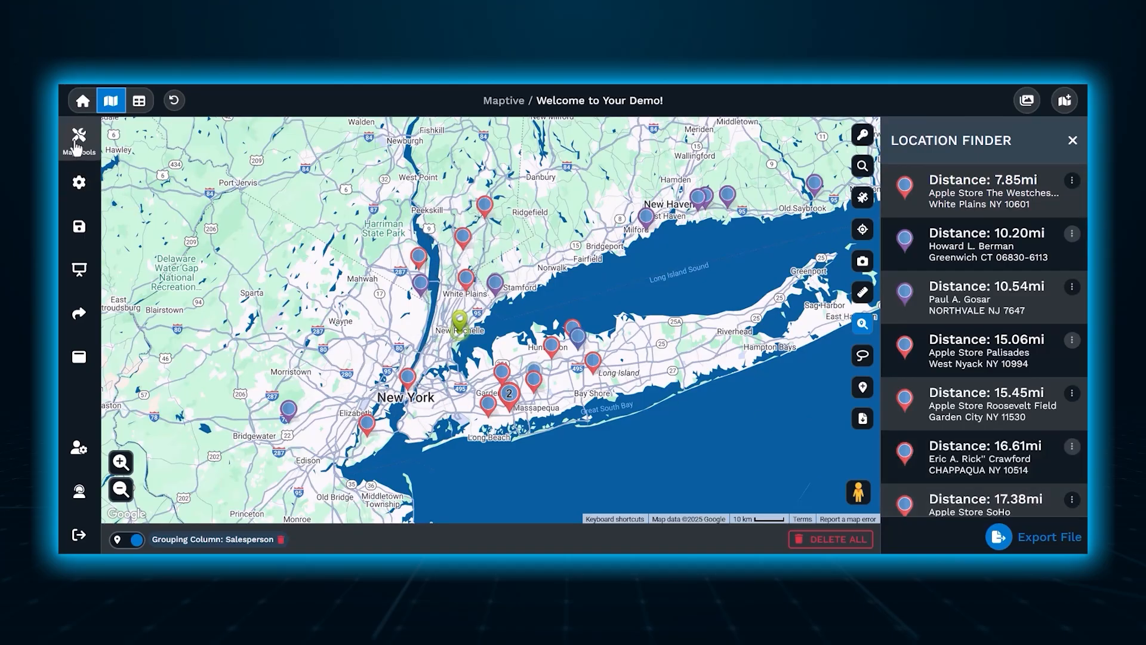
- Filter the nearest locations by the Animal nutrition & health attribute, clear that filter and close the location results
{"action": "left_click", "coordinate": [92, 154]}
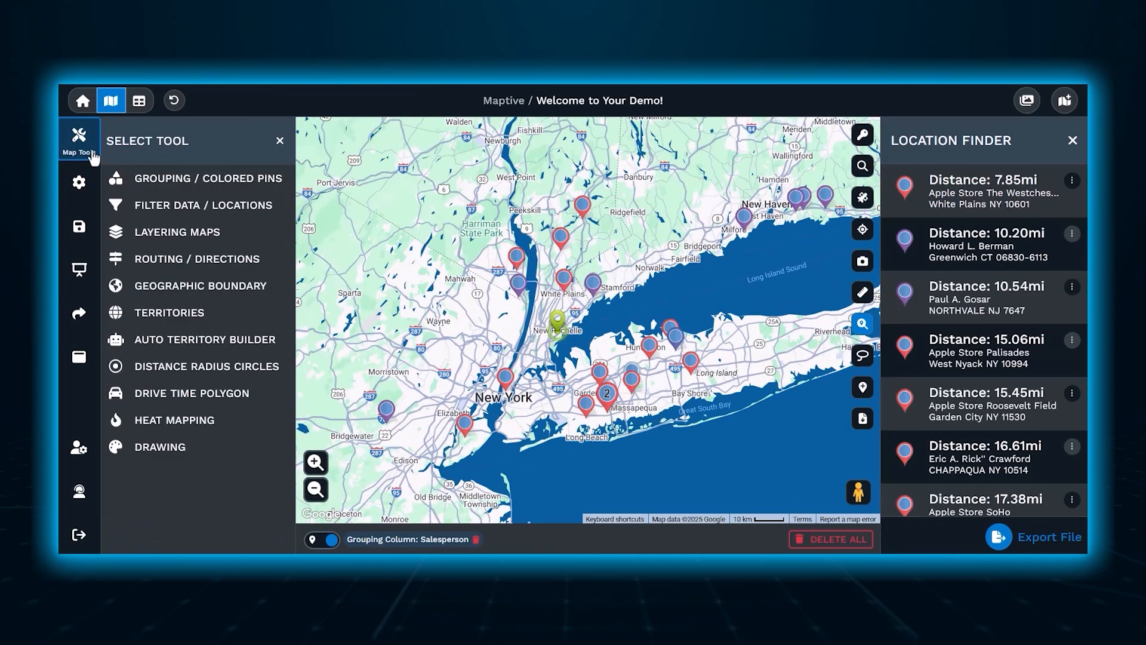
{"action": "left_click", "coordinate": [222, 209]}
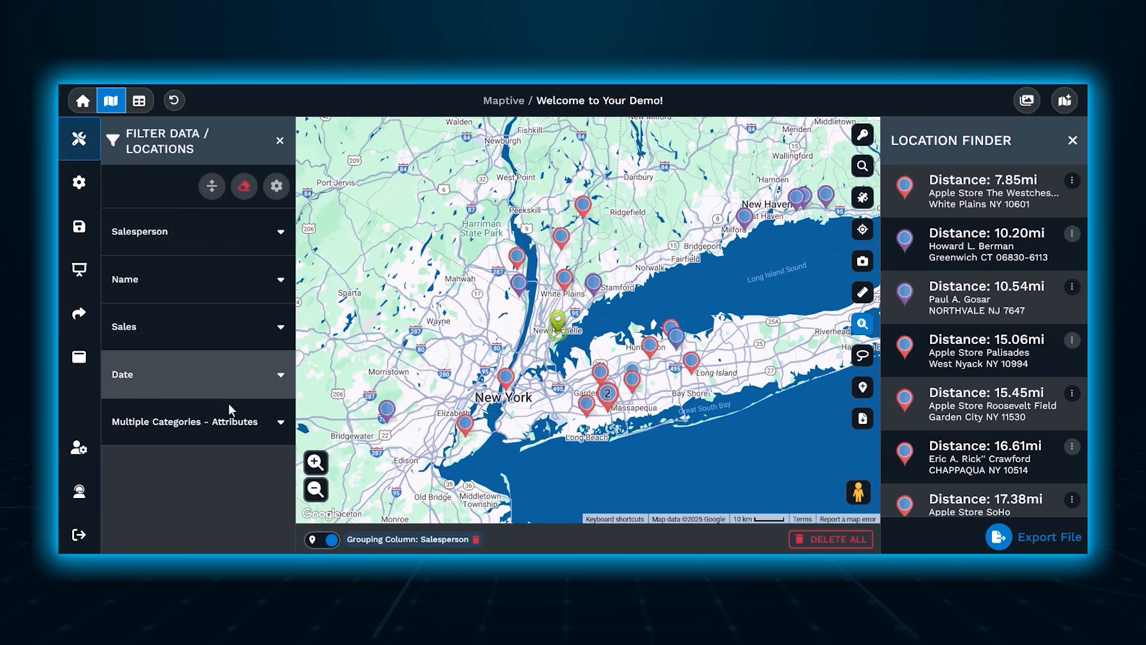
{"action": "left_click", "coordinate": [230, 424]}
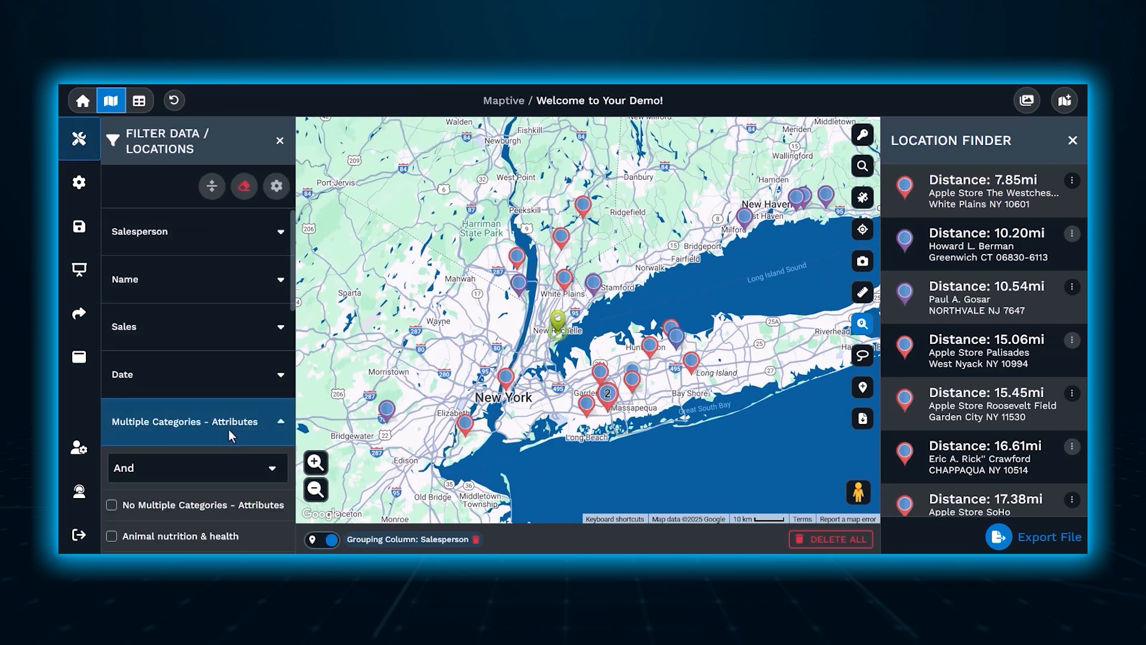
{"action": "left_click", "coordinate": [116, 536]}
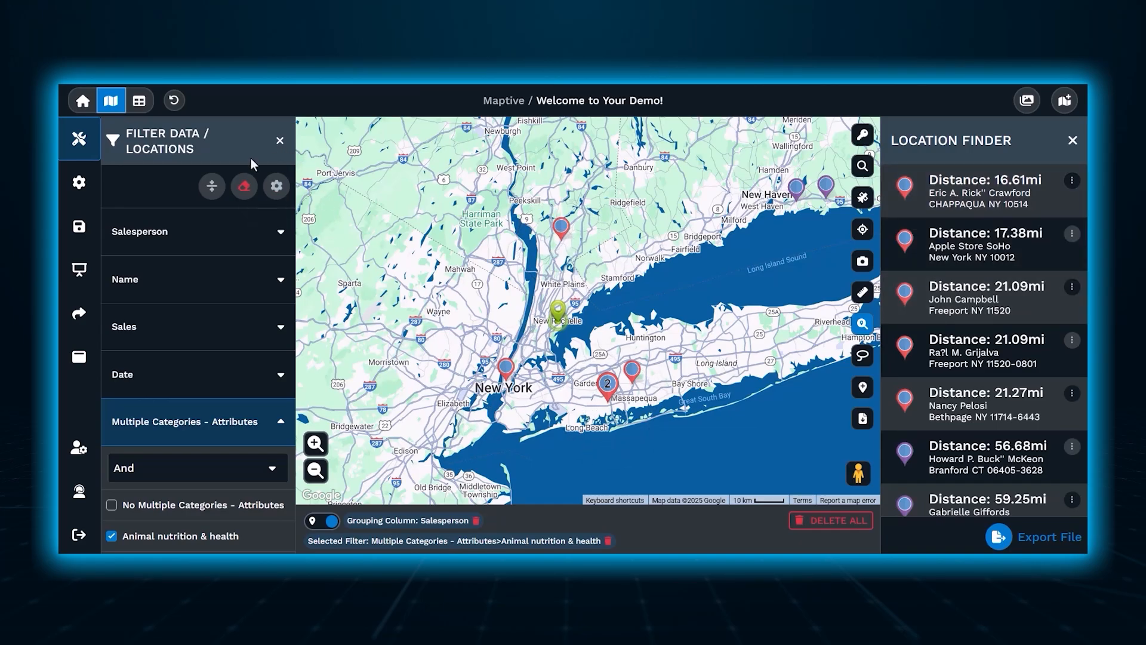
{"action": "left_click", "coordinate": [244, 185]}
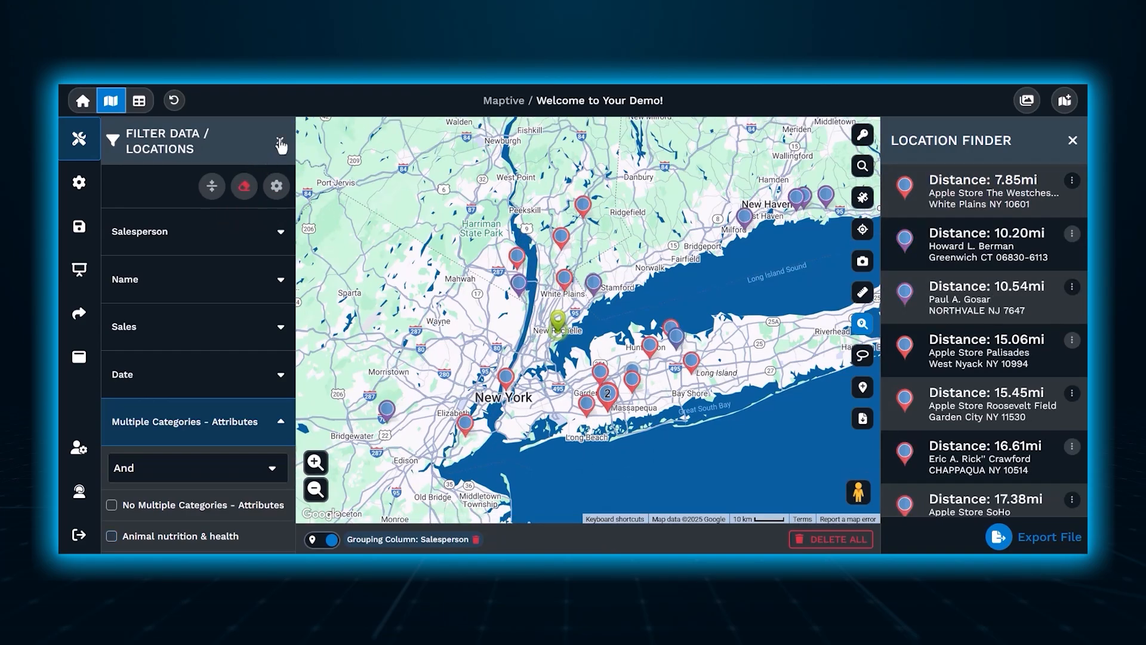
{"action": "left_click", "coordinate": [280, 145]}
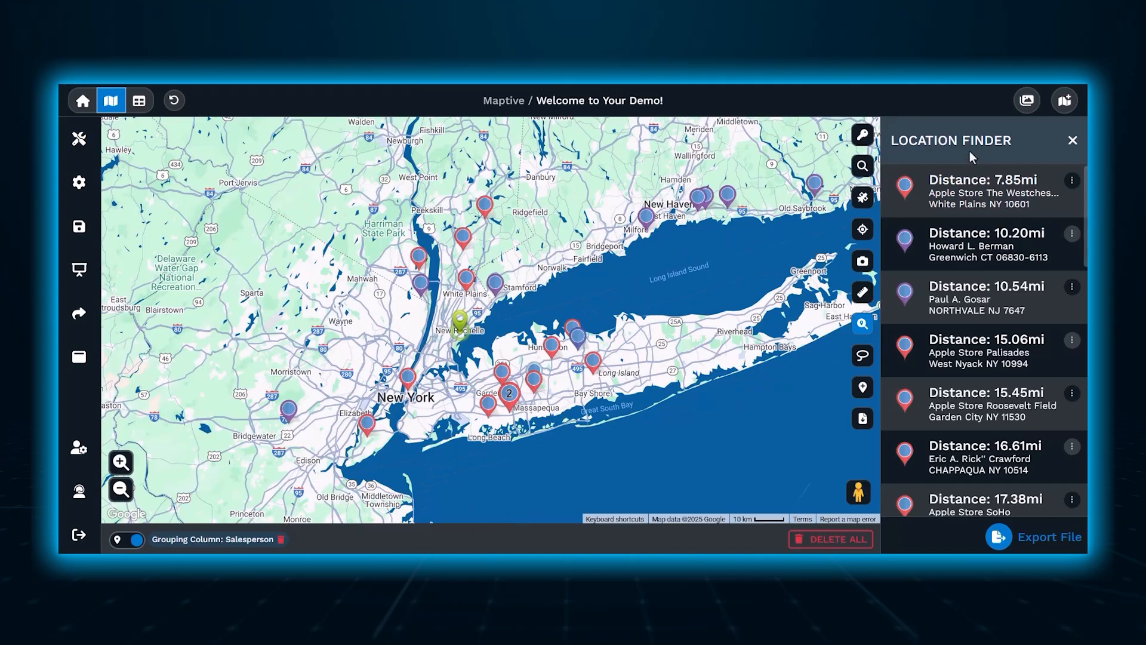
{"action": "left_click", "coordinate": [1077, 136]}
- Draw a closed four-sided lasso around the location pins along the California coast
{"action": "left_click", "coordinate": [1072, 356]}
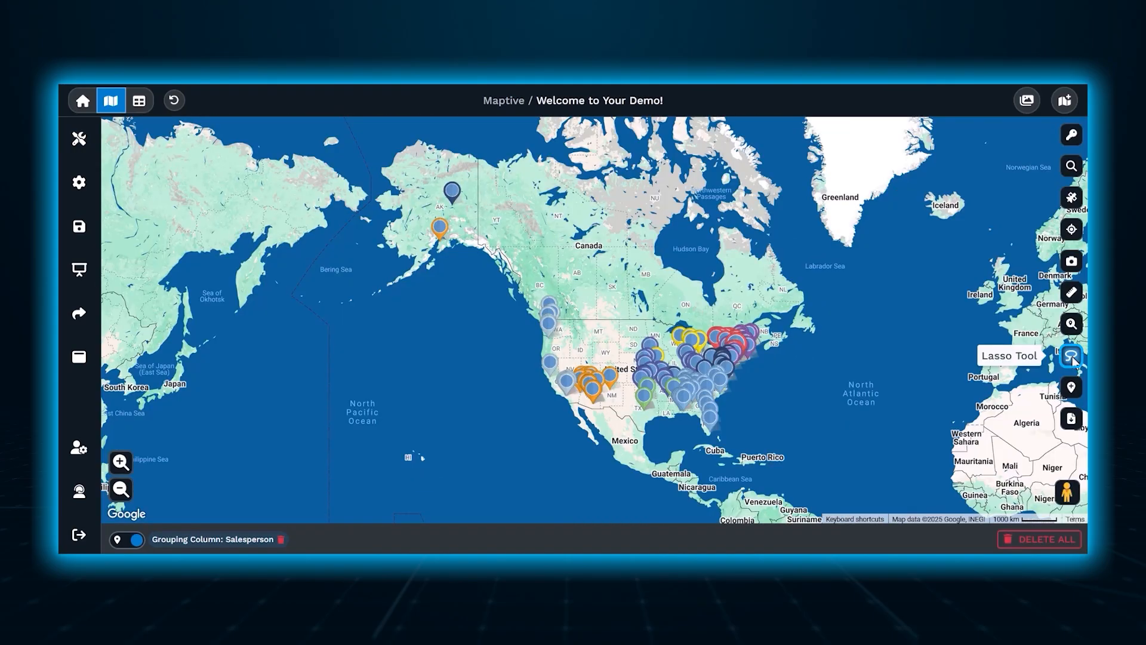
{"action": "left_click", "coordinate": [1072, 357]}
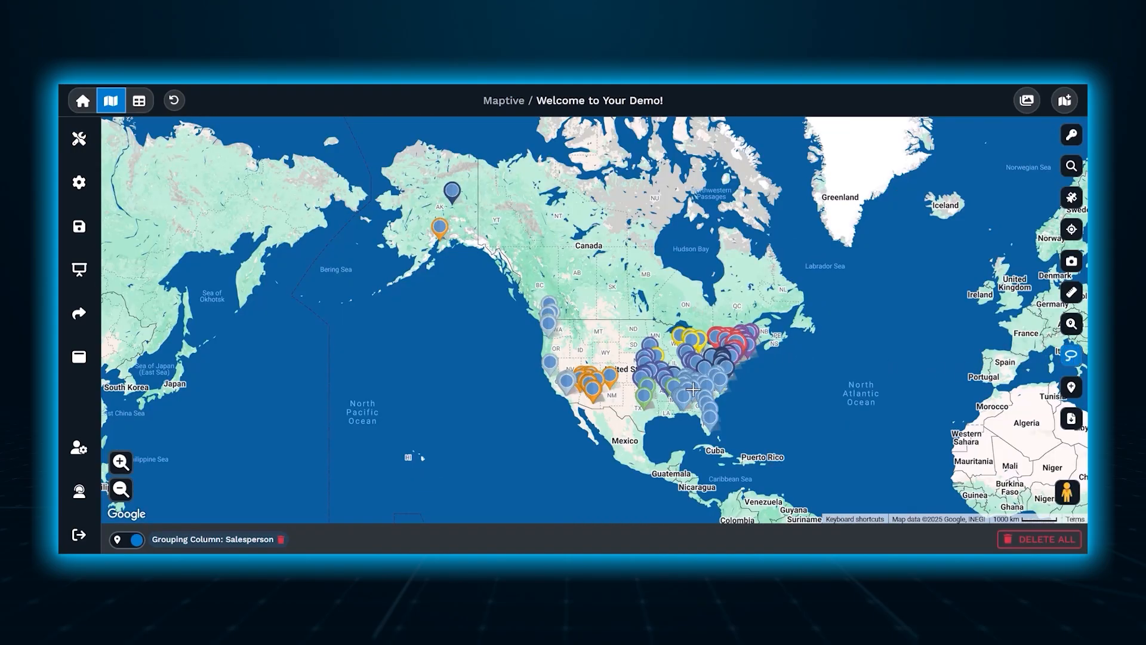
{"action": "left_click", "coordinate": [519, 360]}
{"action": "left_click", "coordinate": [560, 343]}
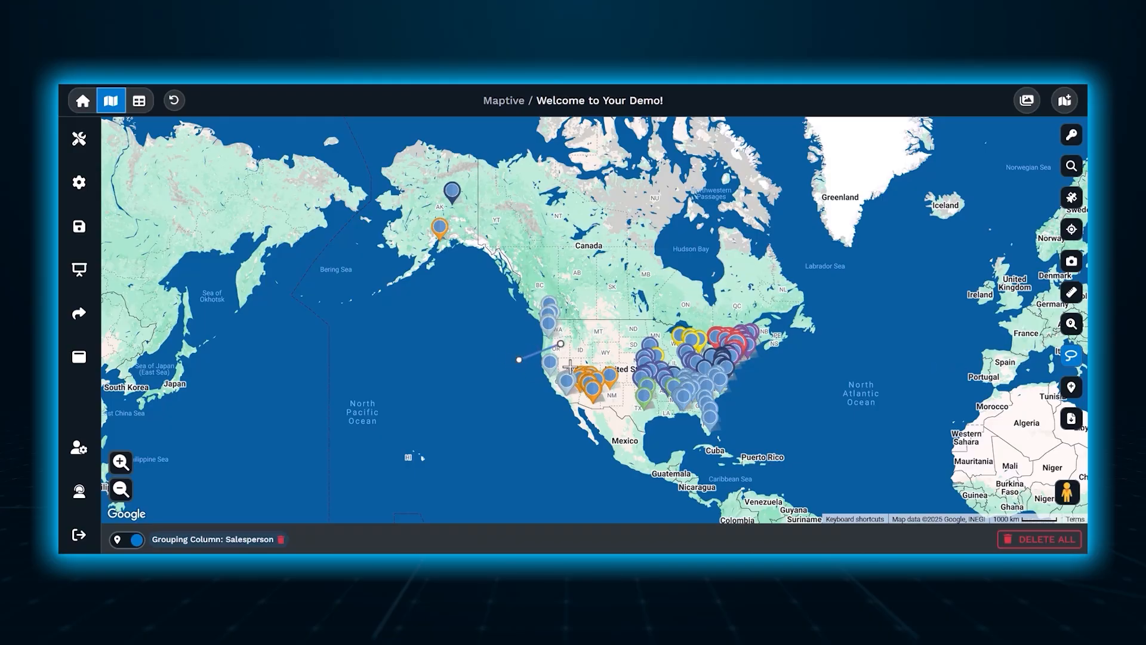
{"action": "left_click", "coordinate": [581, 403]}
{"action": "left_click", "coordinate": [548, 422]}
{"action": "left_click", "coordinate": [519, 361]}
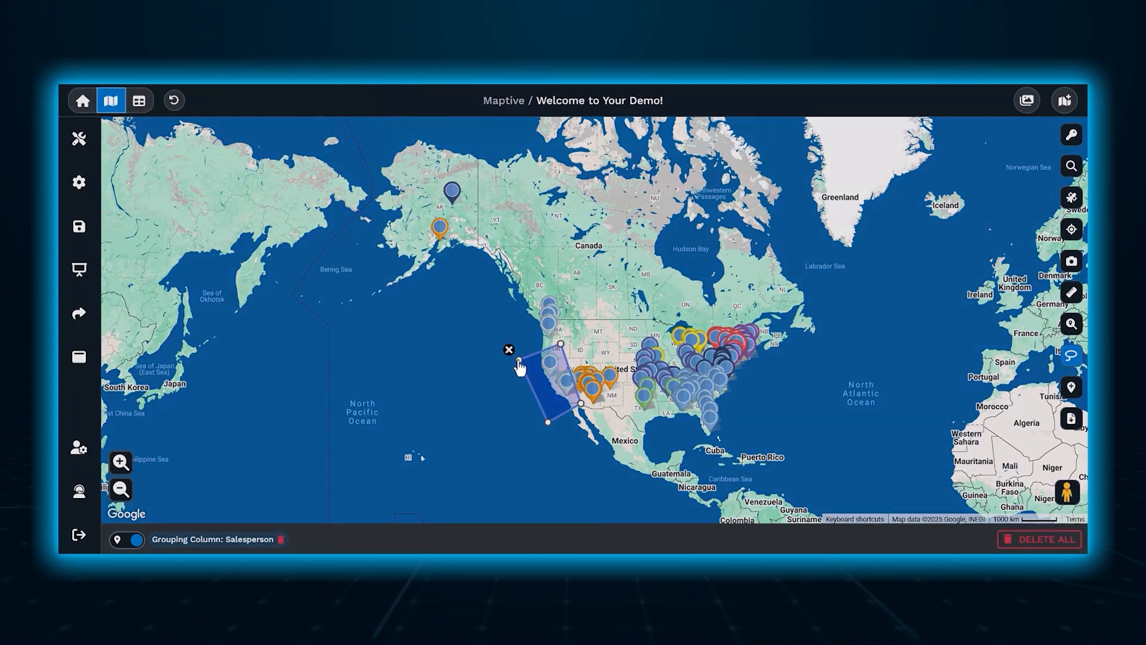
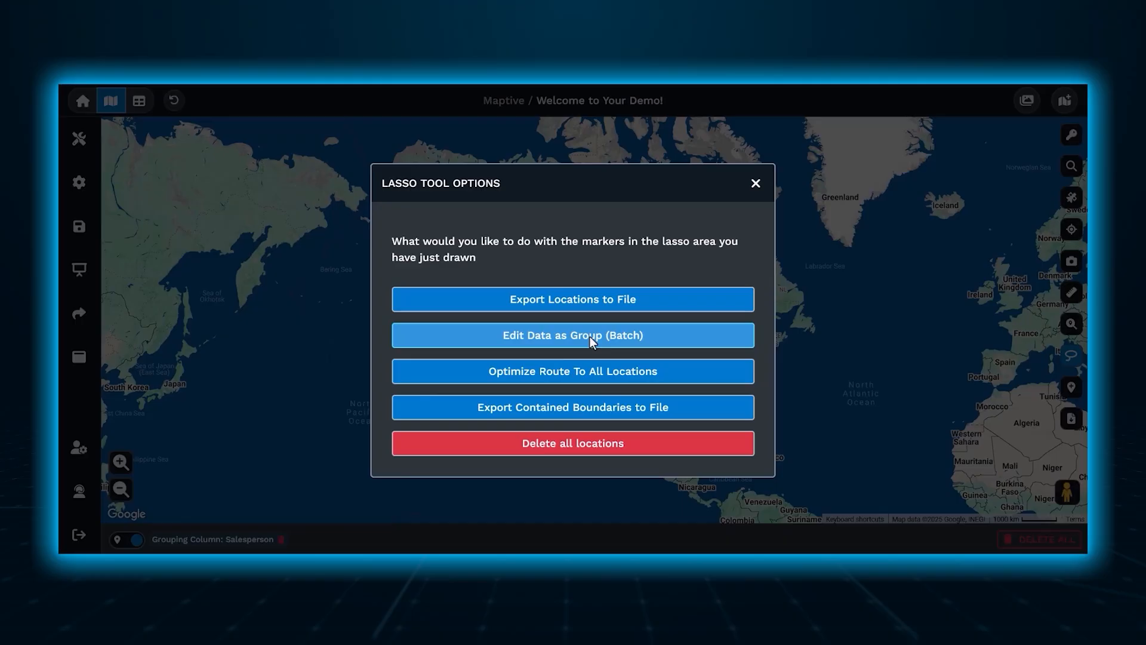
- Start a batch edit of the lassoed locations and enter New Salesperson as the Salesperson value
{"action": "left_click", "coordinate": [590, 335]}
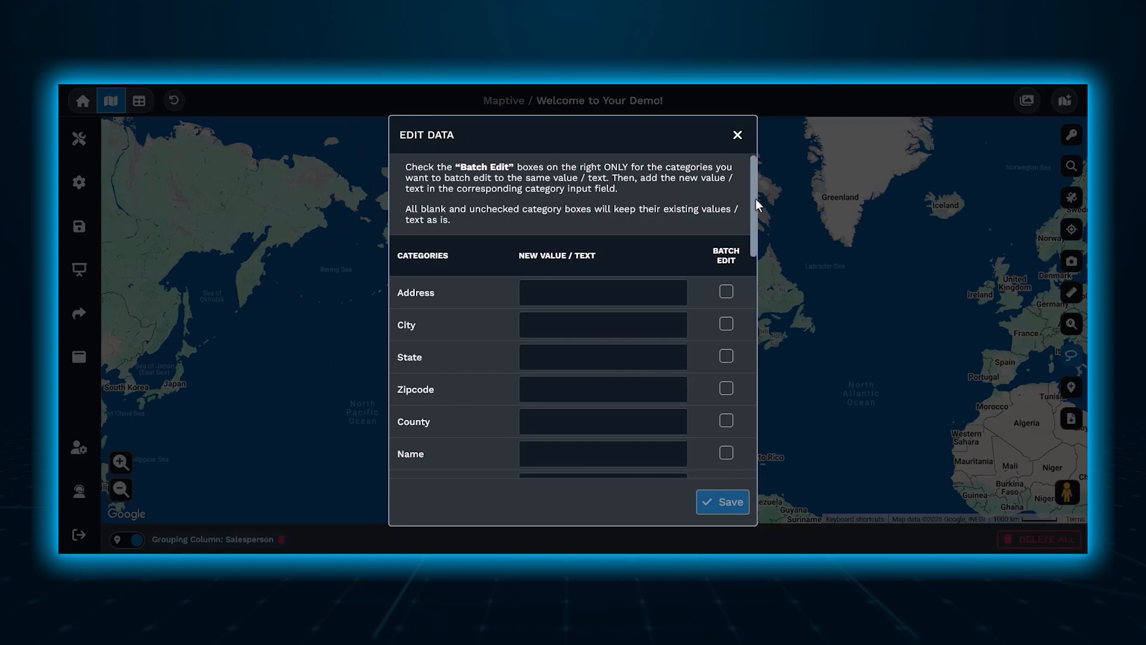
{"action": "left_click_drag", "start_coordinate": [756, 198], "coordinate": [754, 346]}
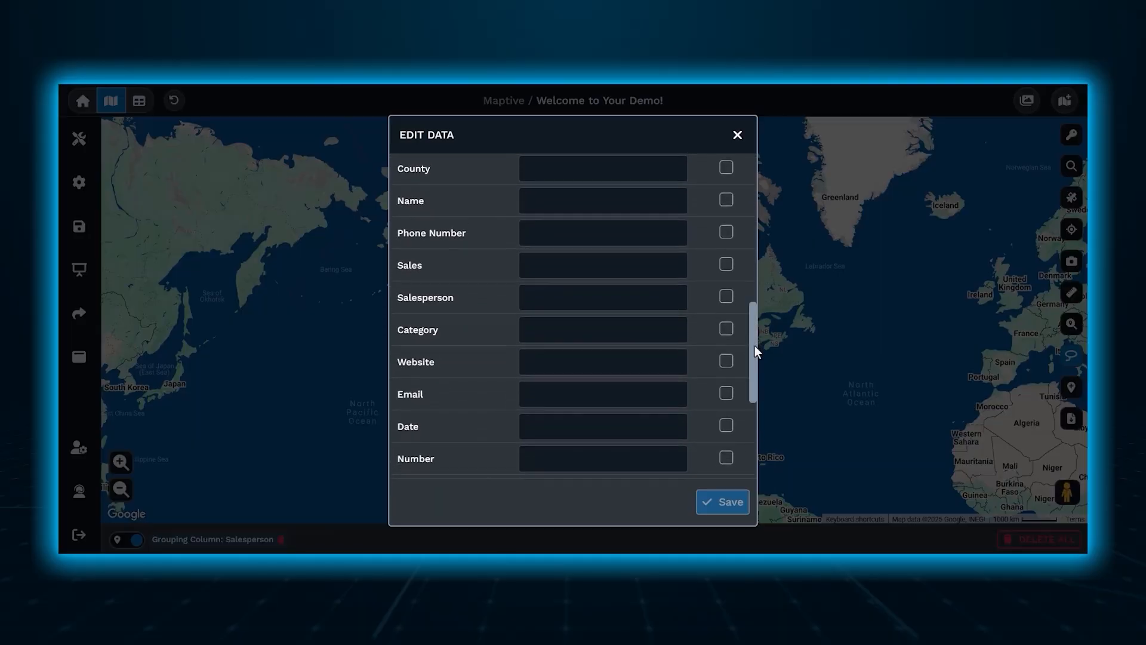
{"action": "left_click", "coordinate": [661, 299]}
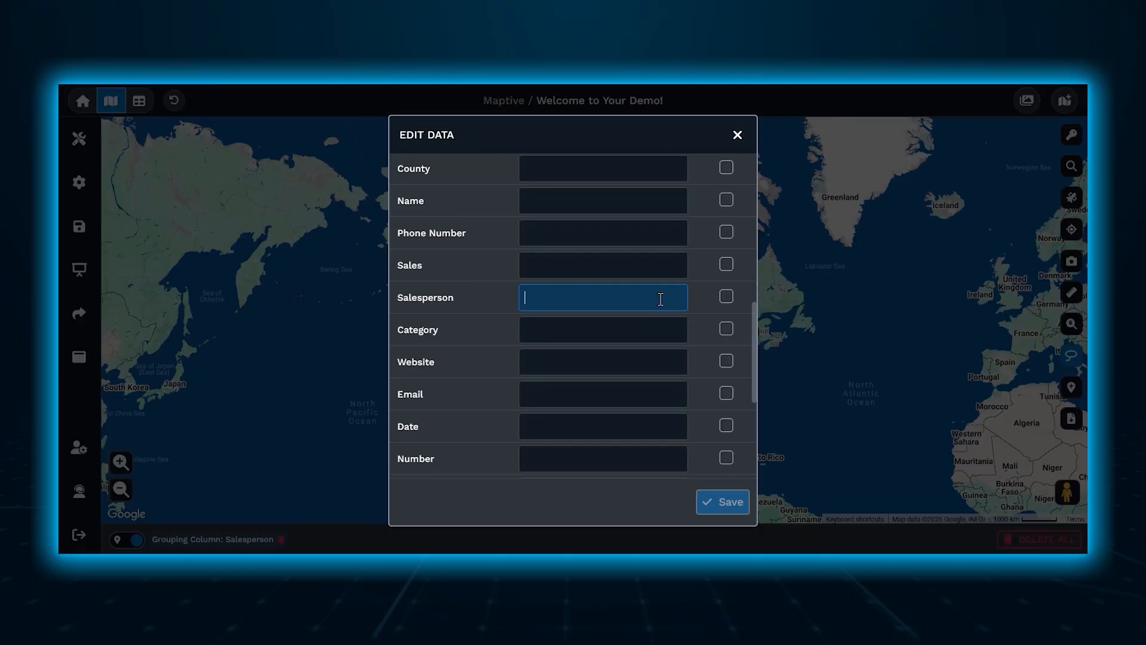
{"action": "type", "text": "New Sales"}
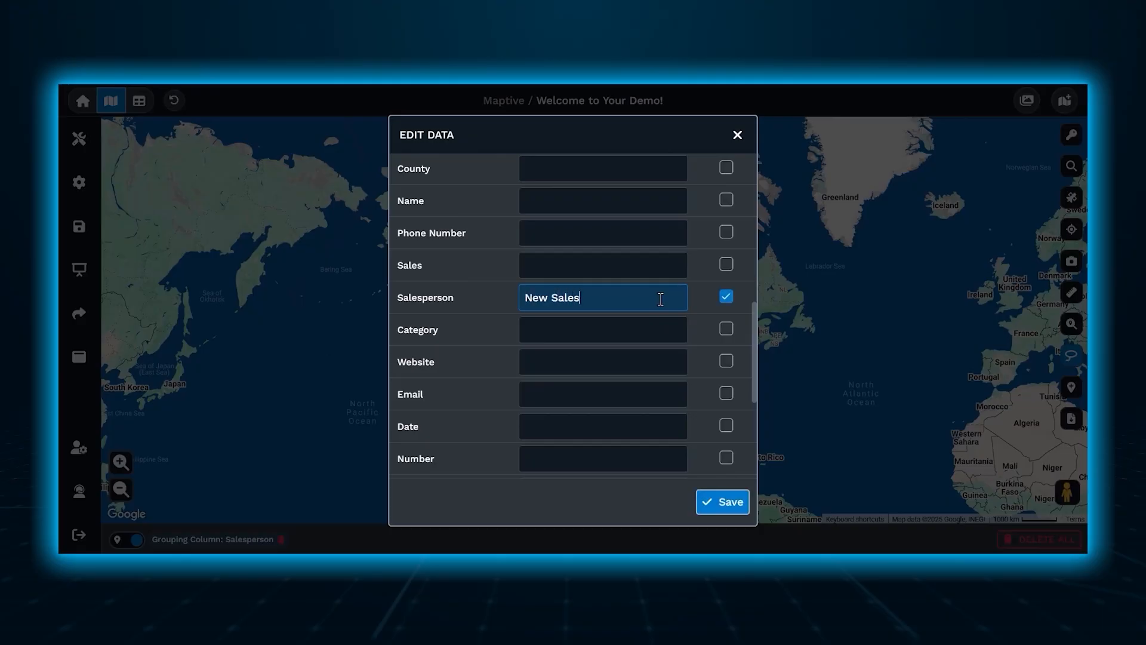
{"action": "type", "text": "person"}
- Clear the Salesperson value, exclude that category from the batch edit and close the data editing without saving
{"action": "key", "text": "BackSpace"}
{"action": "key", "text": "BackSpace"}
{"action": "key", "text": "BackSpace"}
{"action": "key", "text": "BackSpace"}
{"action": "key", "text": "BackSpace"}
{"action": "key", "text": "BackSpace"}
{"action": "key", "text": "BackSpace"}
{"action": "key", "text": "BackSpace"}
{"action": "key", "text": "BackSpace"}
{"action": "key", "text": "BackSpace"}
{"action": "key", "text": "BackSpace"}
{"action": "key", "text": "BackSpace"}
{"action": "key", "text": "BackSpace"}
{"action": "key", "text": "BackSpace"}
{"action": "key", "text": "BackSpace"}
{"action": "left_click", "coordinate": [731, 296]}
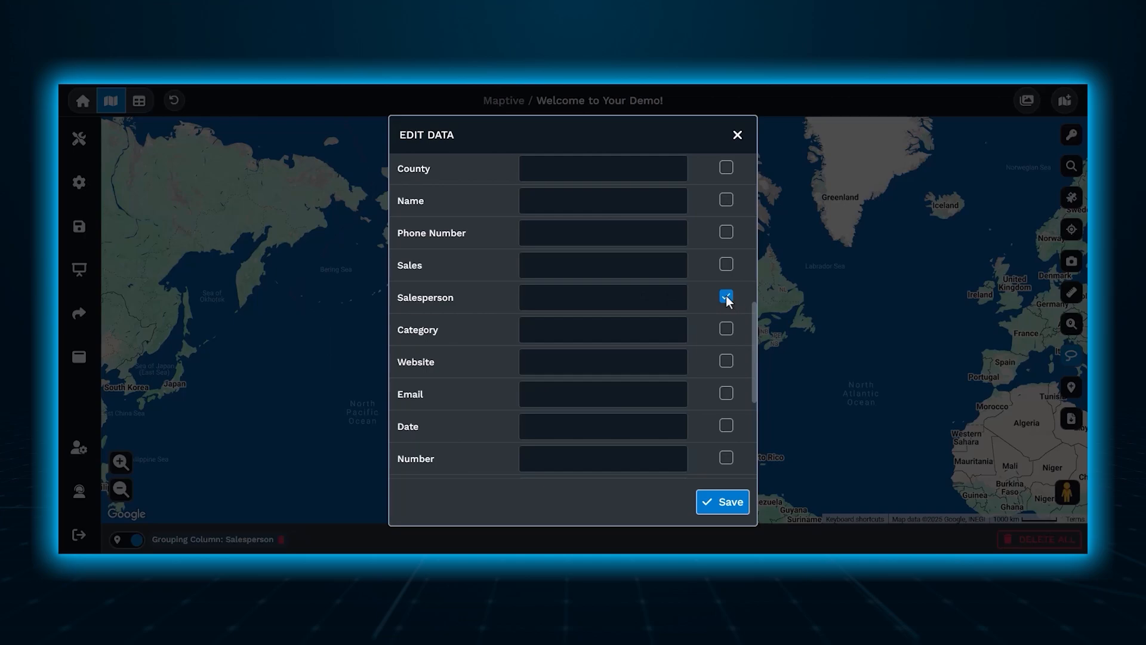
{"action": "left_click", "coordinate": [727, 299]}
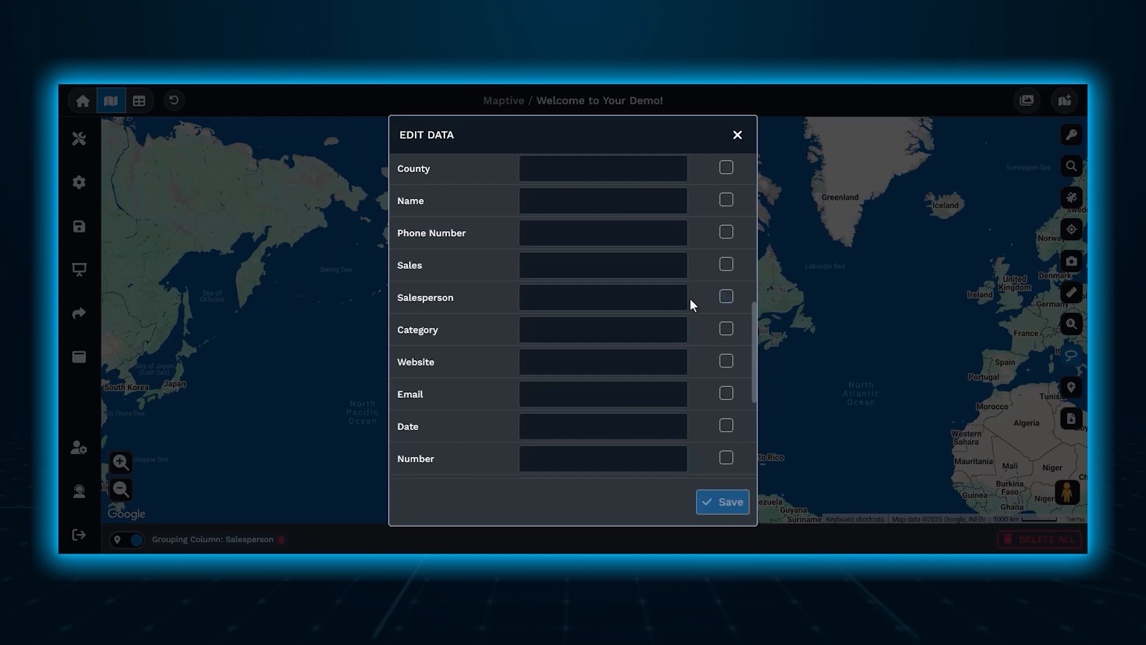
{"action": "left_click", "coordinate": [656, 305]}
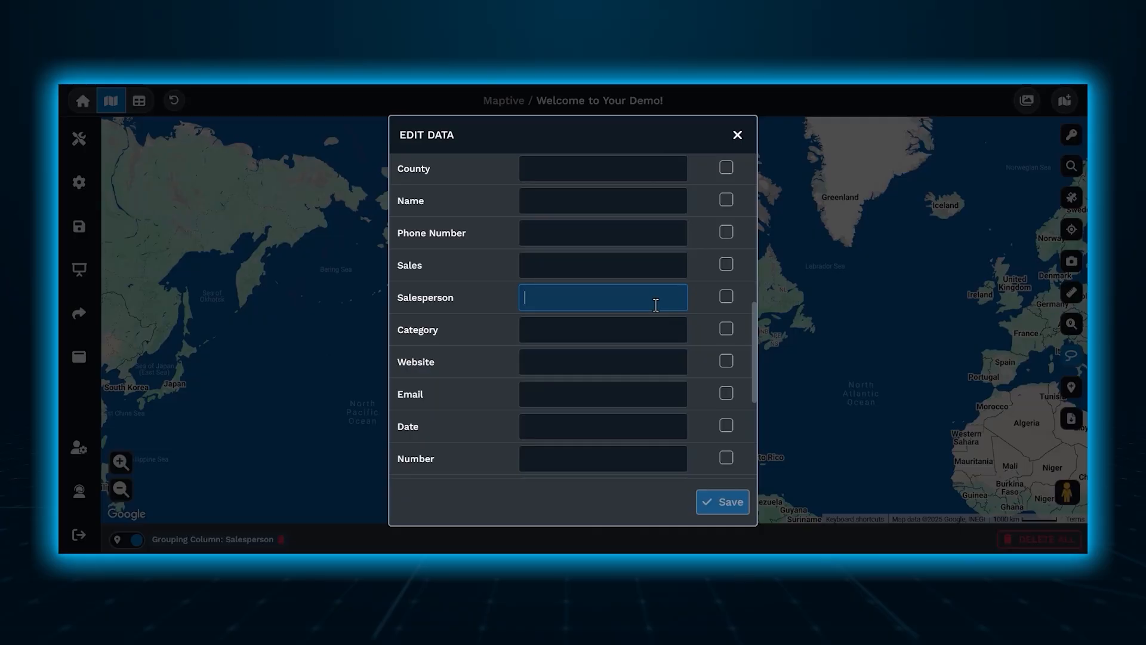
{"action": "left_click", "coordinate": [738, 136]}
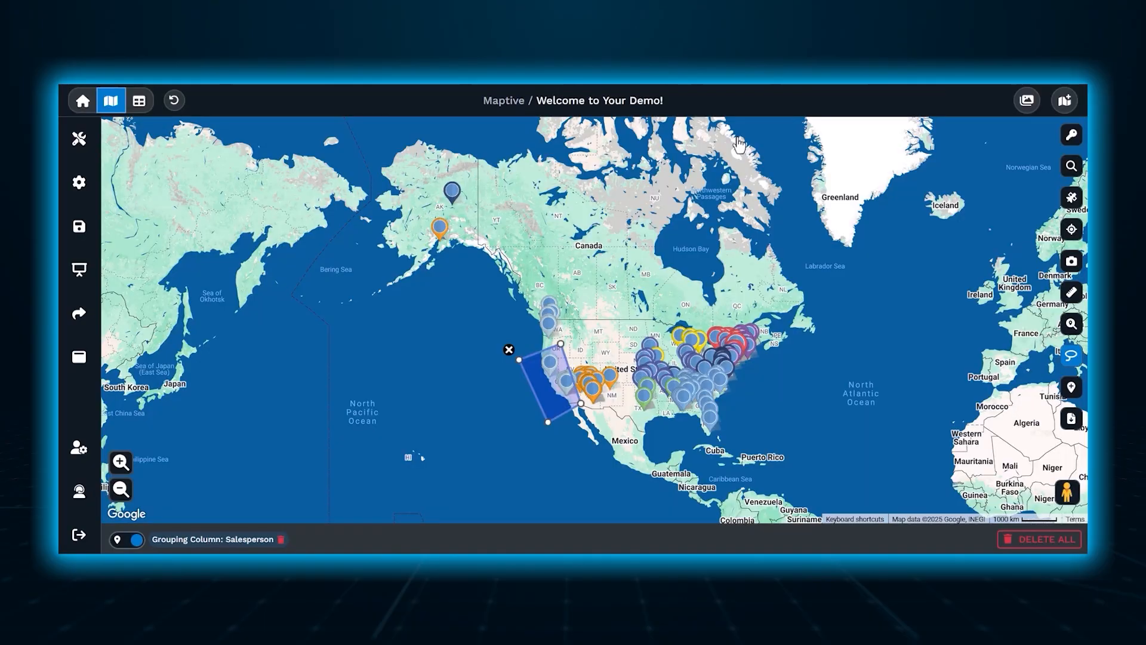
- Examine the lasso's options for exporting contained boundaries, including the available boundary types, and close the lasso options without exporting
{"action": "left_click", "coordinate": [552, 404]}
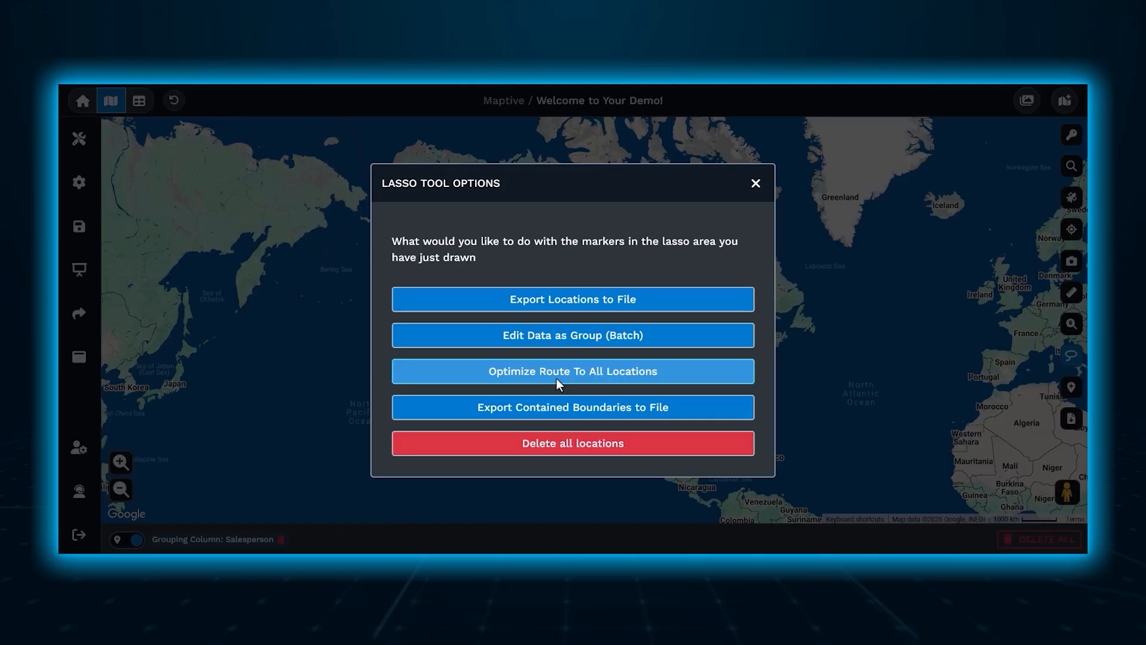
{"action": "left_click", "coordinate": [557, 412]}
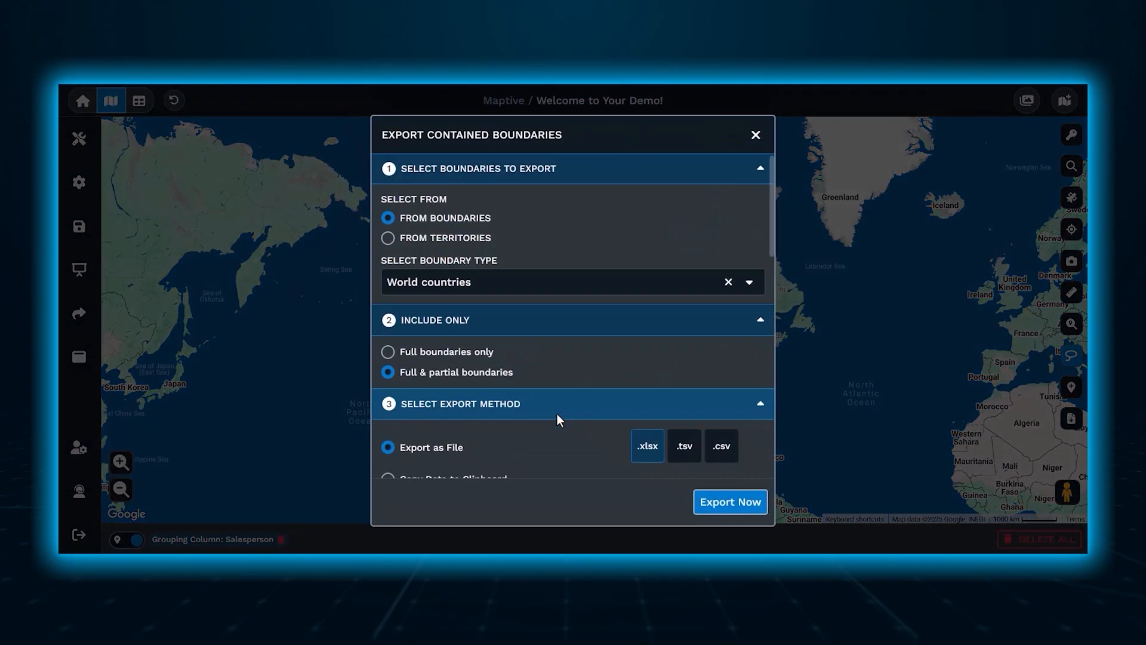
{"action": "left_click", "coordinate": [547, 282]}
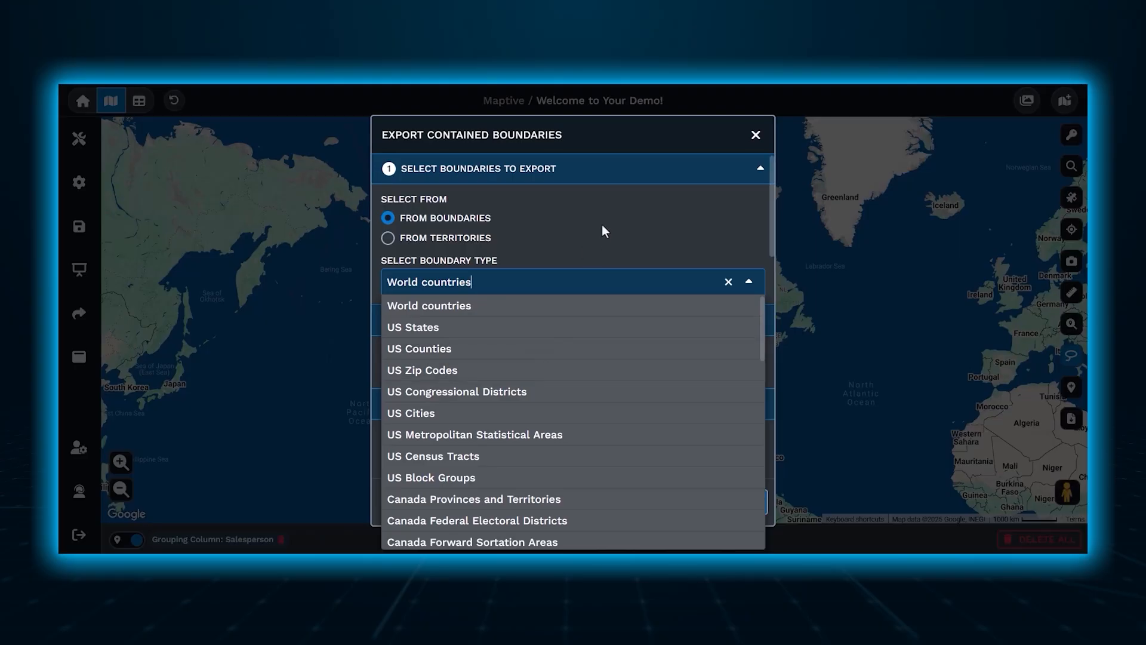
{"action": "left_click", "coordinate": [616, 206]}
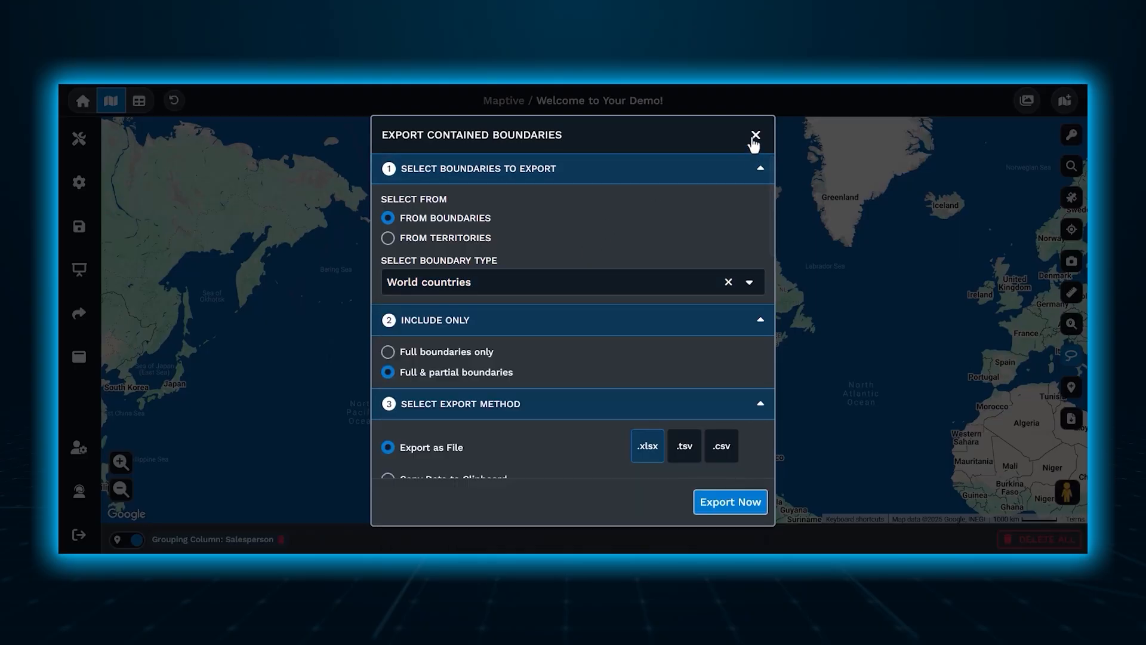
{"action": "left_click", "coordinate": [755, 139]}
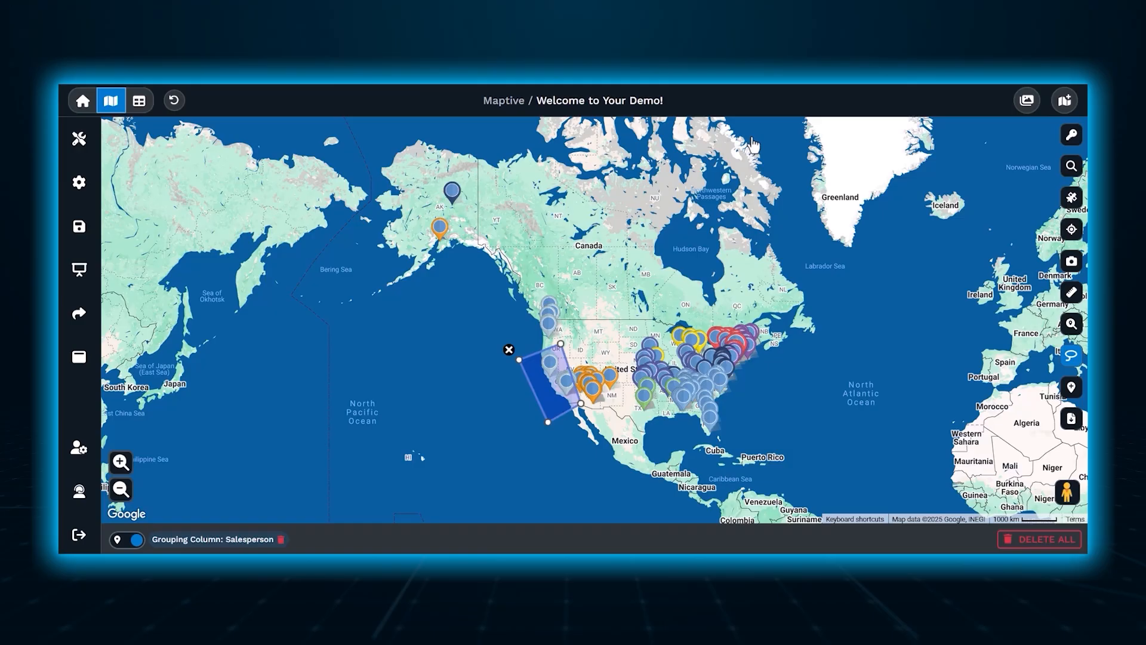
{"action": "left_click", "coordinate": [539, 390]}
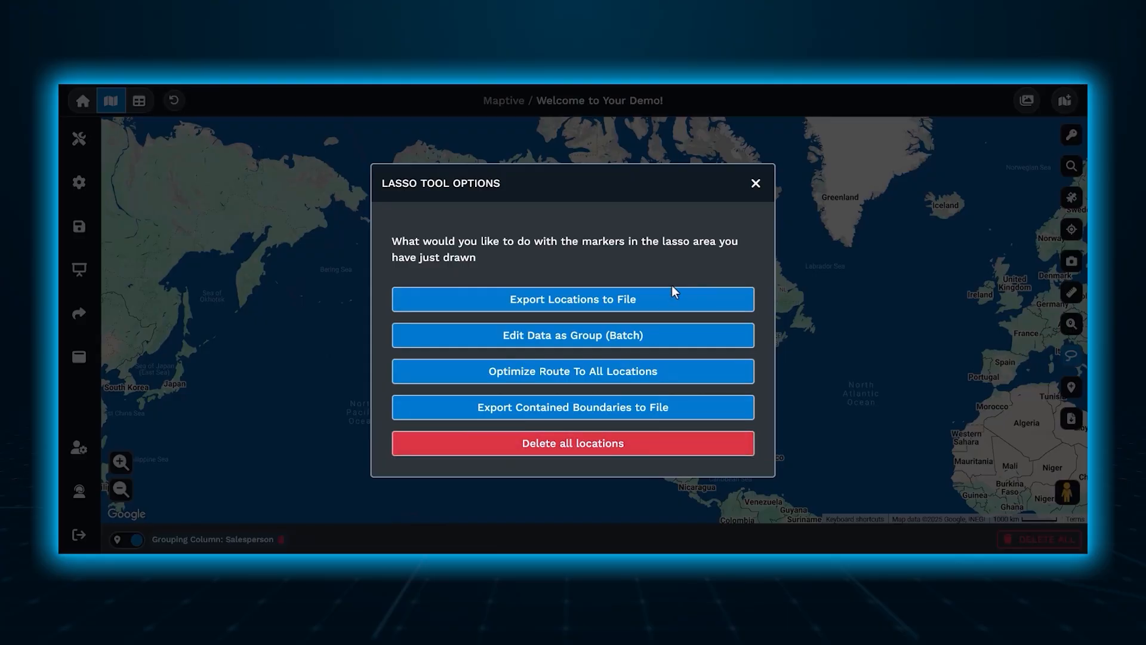
{"action": "left_click", "coordinate": [757, 184]}
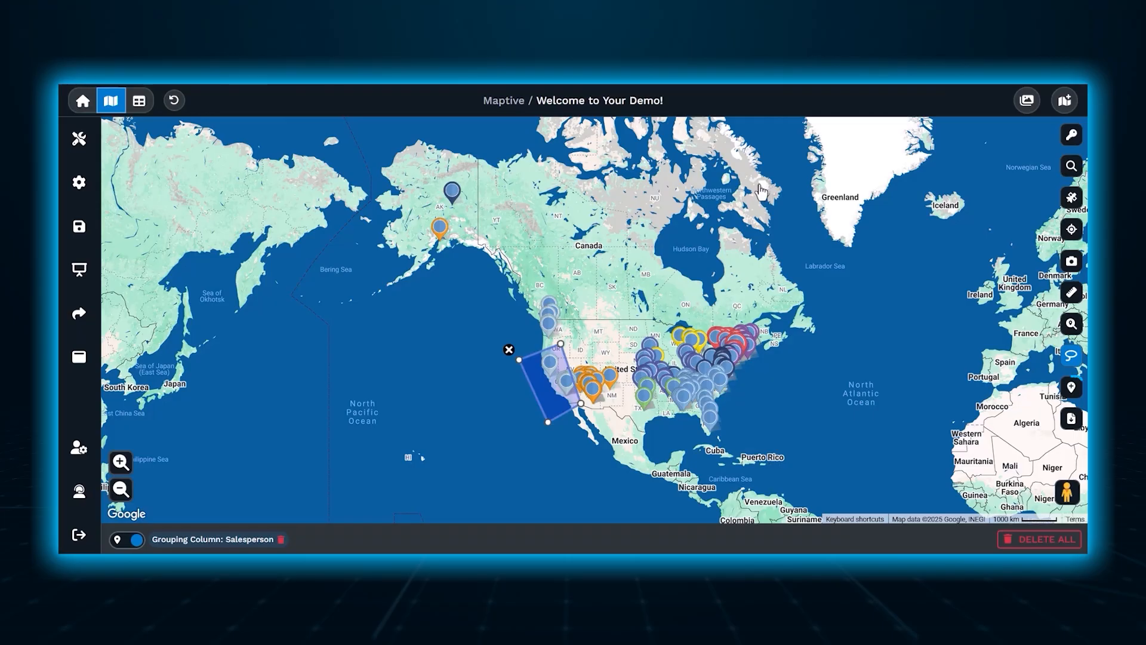
- Examine the form for adding a map marker from address information and close it without mapping a location
{"action": "left_click", "coordinate": [1071, 388]}
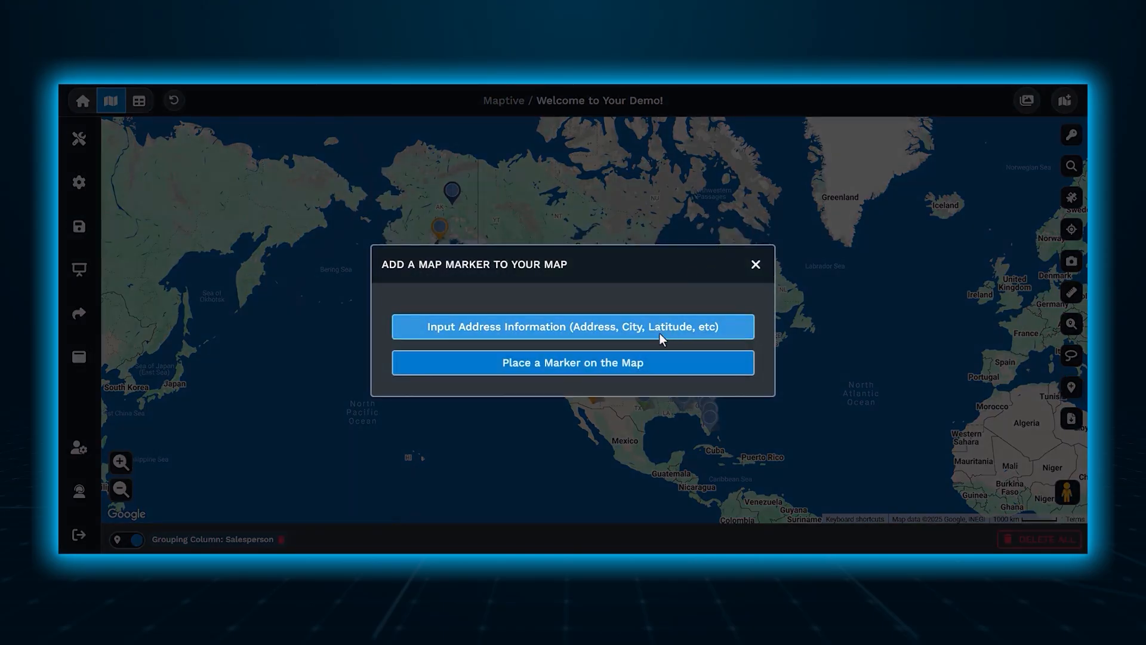
{"action": "left_click", "coordinate": [660, 337]}
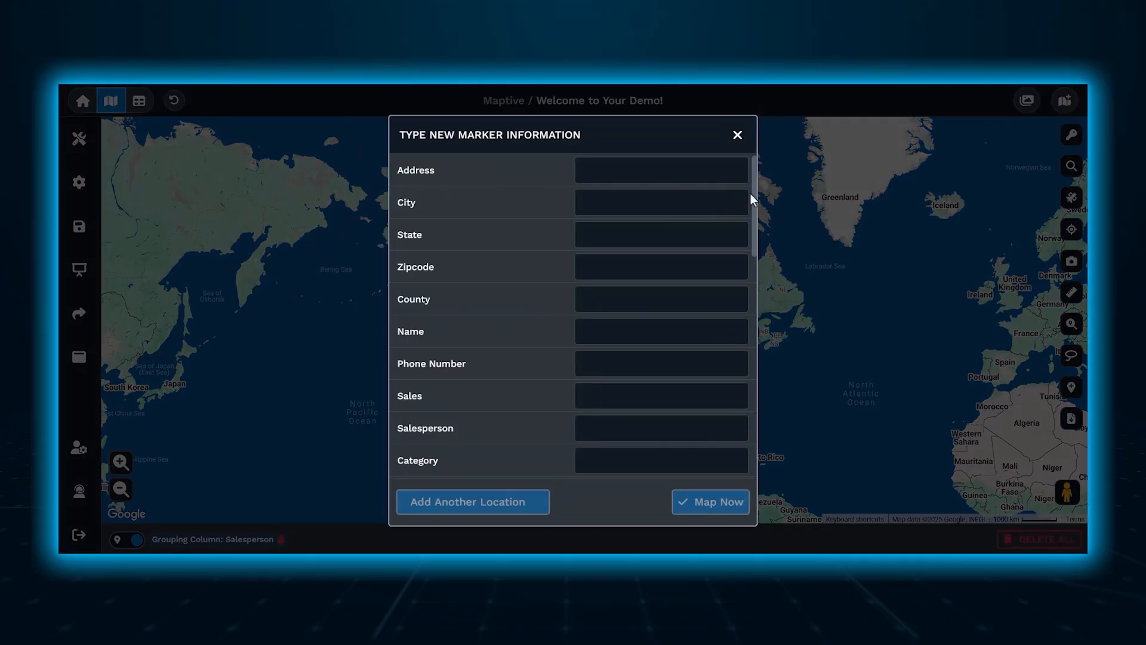
{"action": "mouse_move", "coordinate": [755, 197]}
{"action": "left_mouse_down"}
{"action": "mouse_move", "coordinate": [747, 428]}
{"action": "mouse_move", "coordinate": [751, 185]}
{"action": "left_mouse_up"}
{"action": "left_click", "coordinate": [951, 412]}
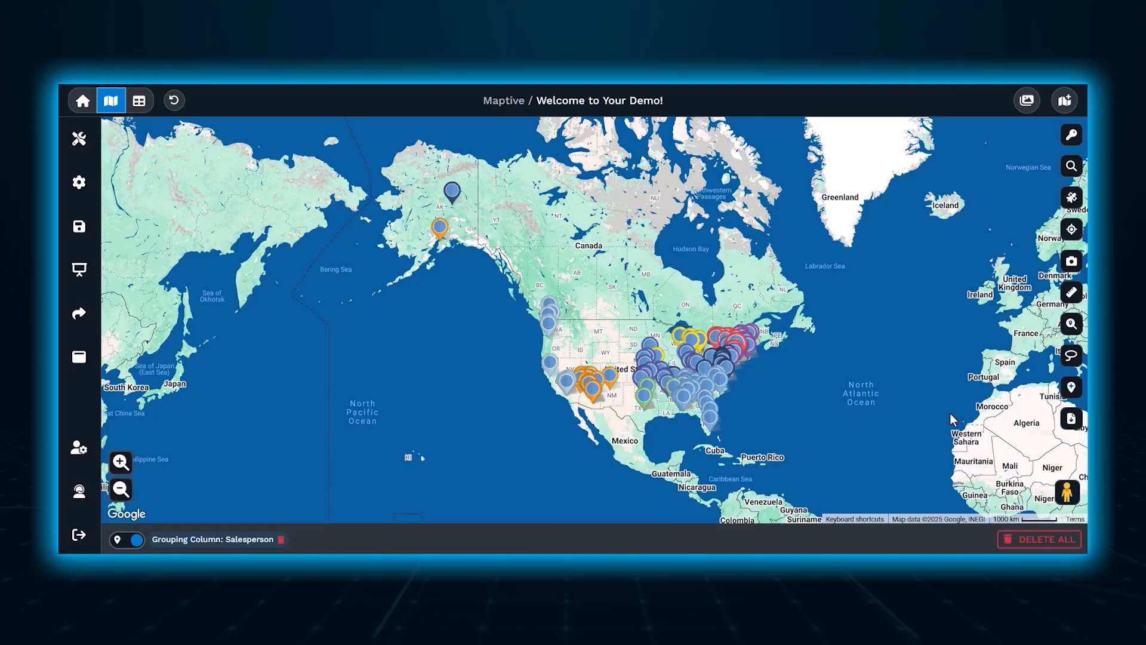
- Place a new marker directly on the map in eastern Montana
{"action": "left_click", "coordinate": [1070, 391]}
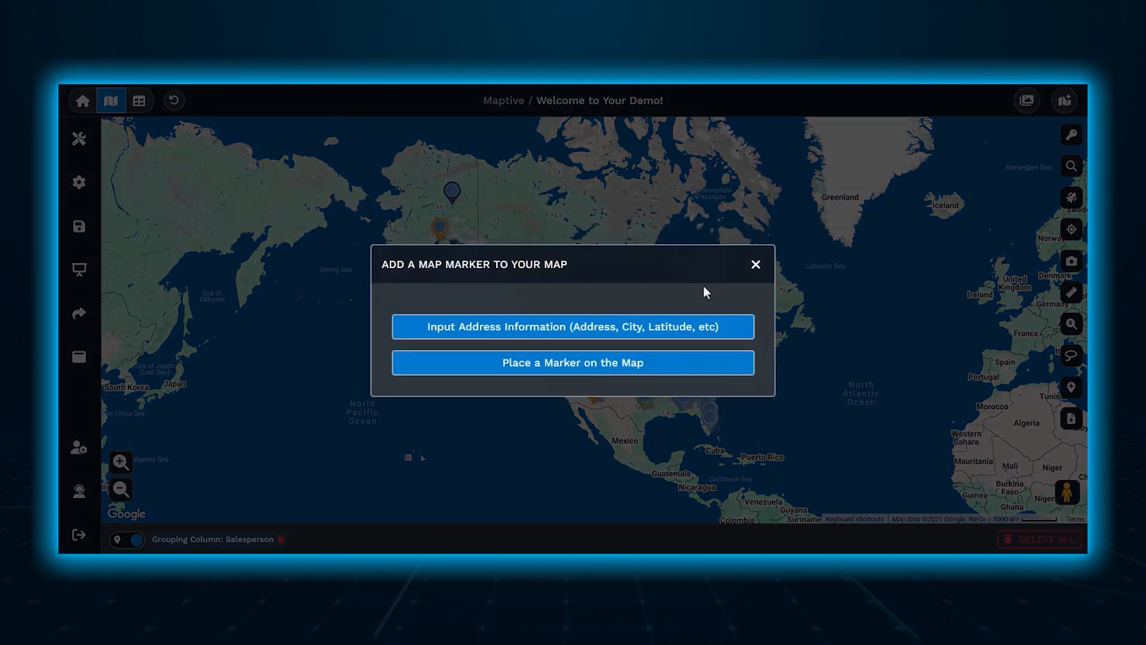
{"action": "left_click", "coordinate": [599, 363]}
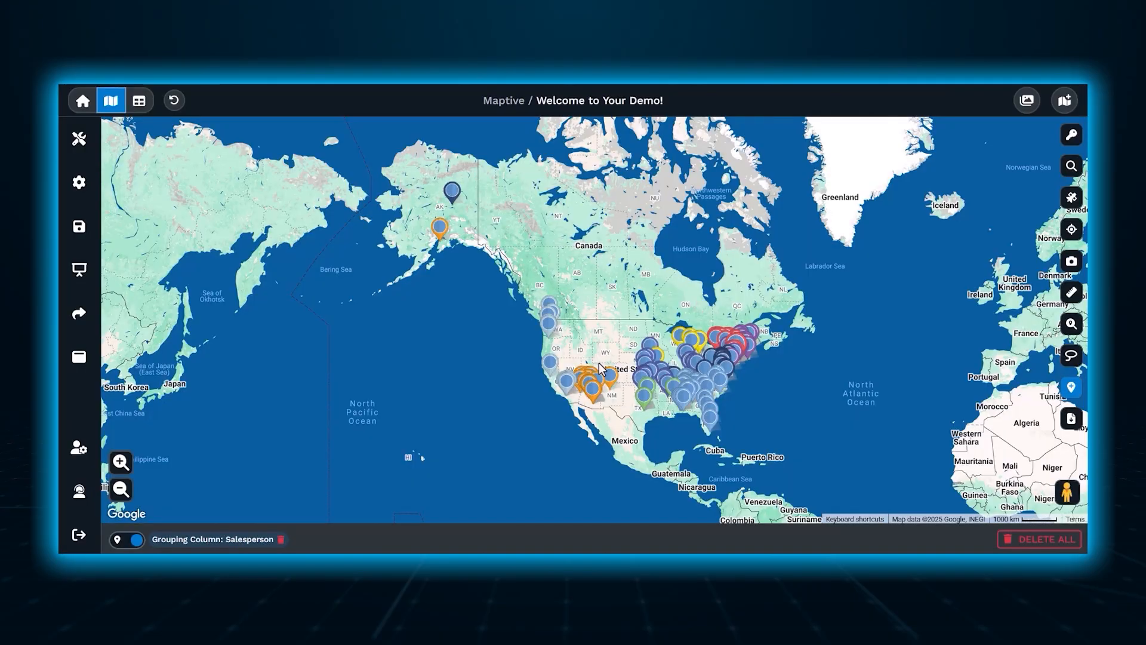
{"action": "left_click", "coordinate": [608, 330]}
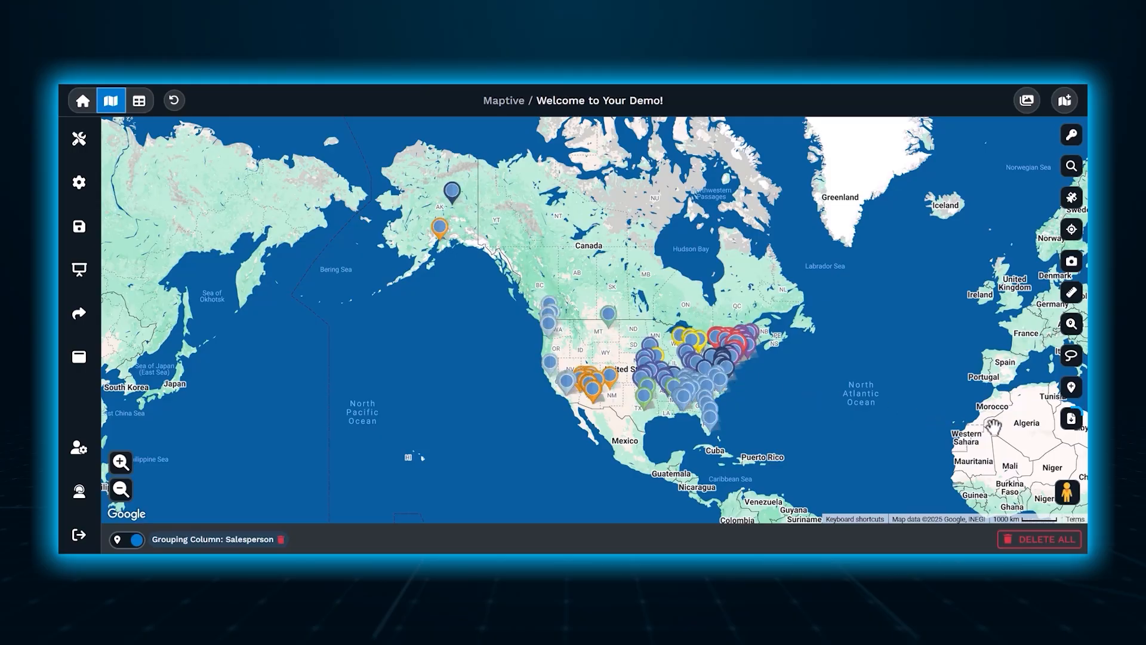
- Examine the data selection and file format options for exporting the map data, and close them without exporting
{"action": "left_click", "coordinate": [1072, 419]}
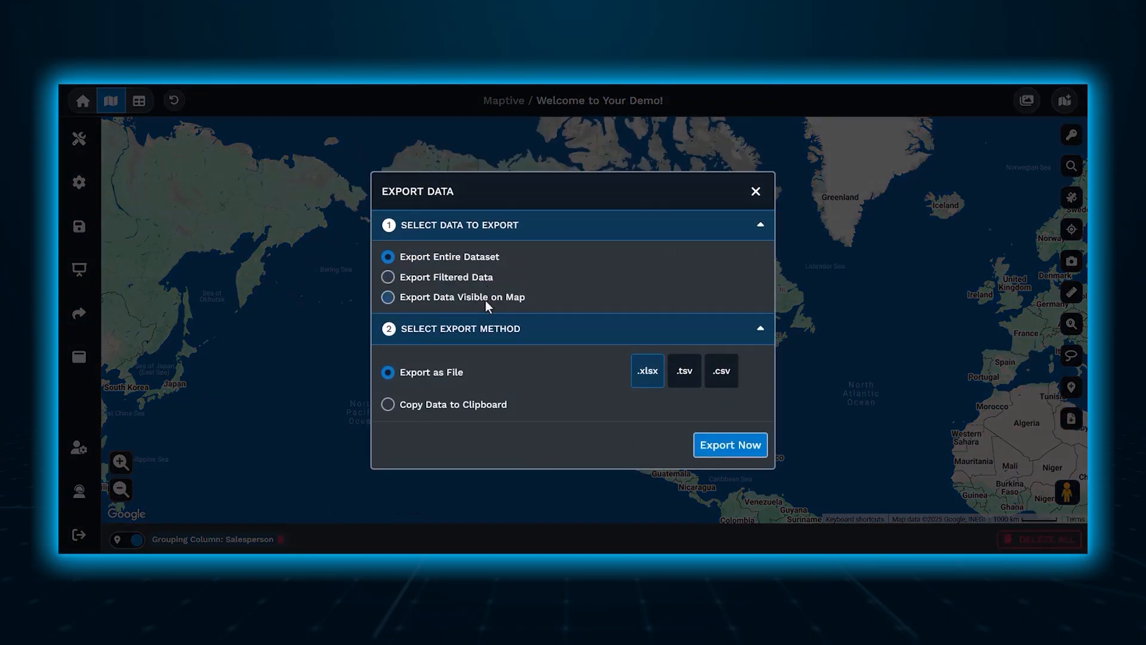
{"action": "left_click", "coordinate": [756, 192]}
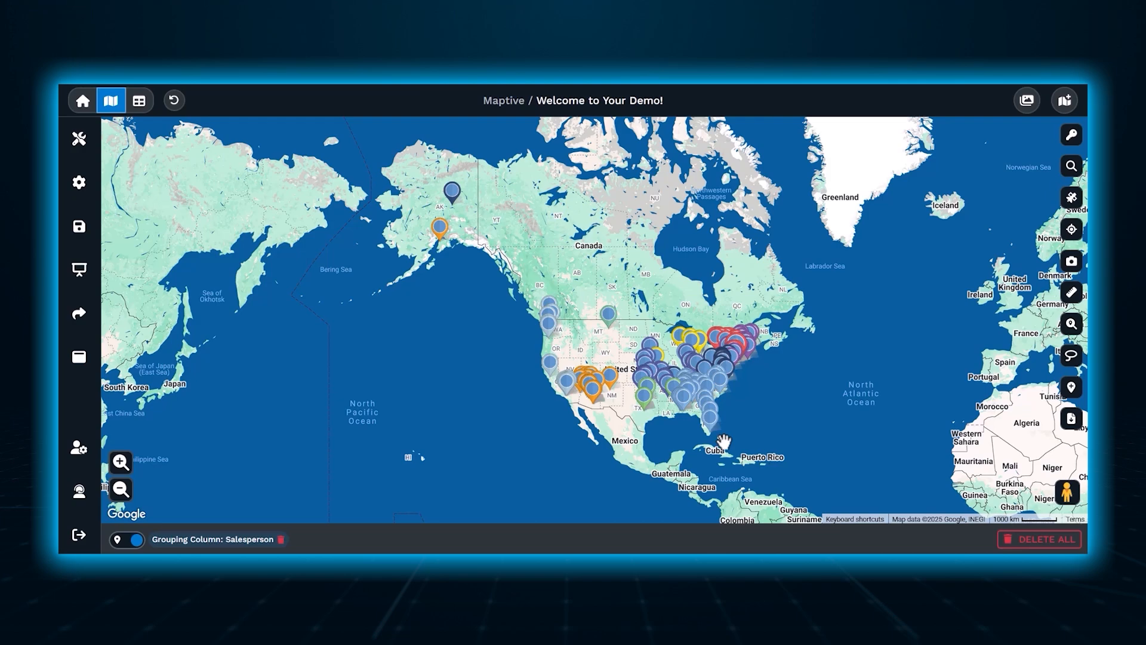
- Open the new Montana marker's details and examine its customization options, data editing form and marker tools
{"action": "left_click", "coordinate": [608, 313]}
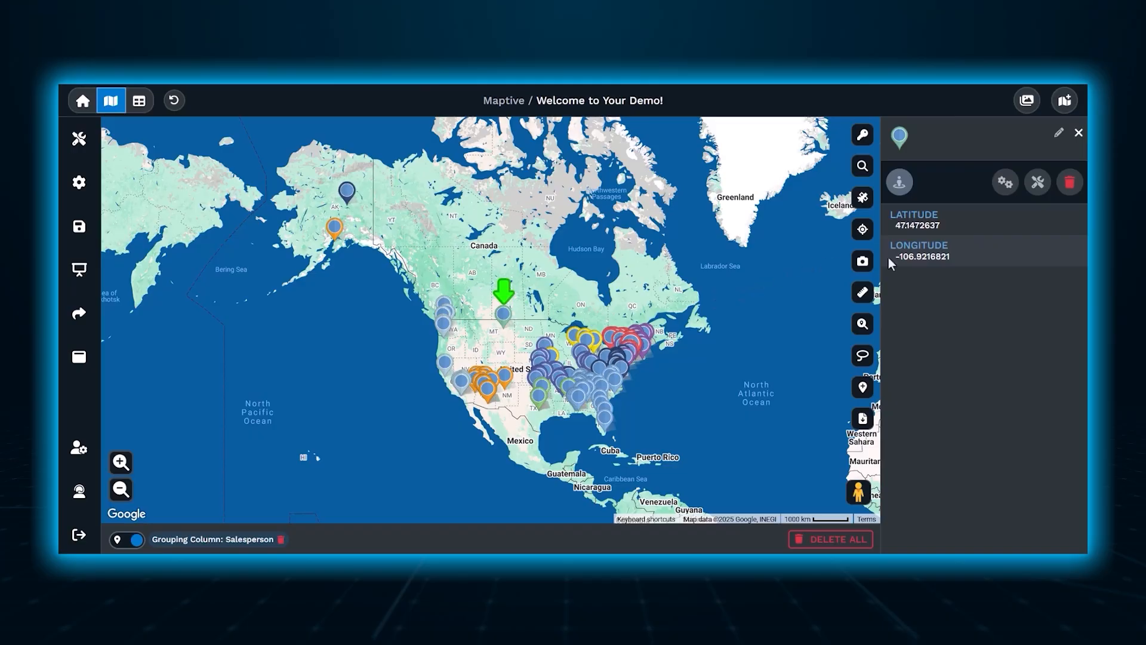
{"action": "left_click", "coordinate": [1005, 190]}
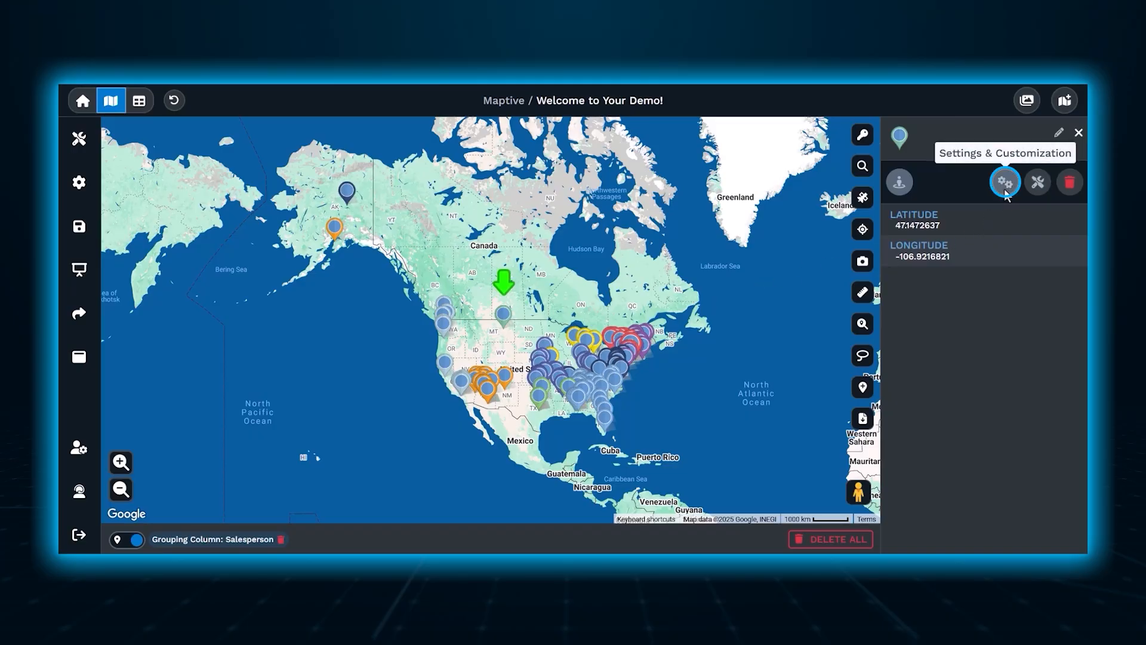
{"action": "left_click", "coordinate": [1004, 189]}
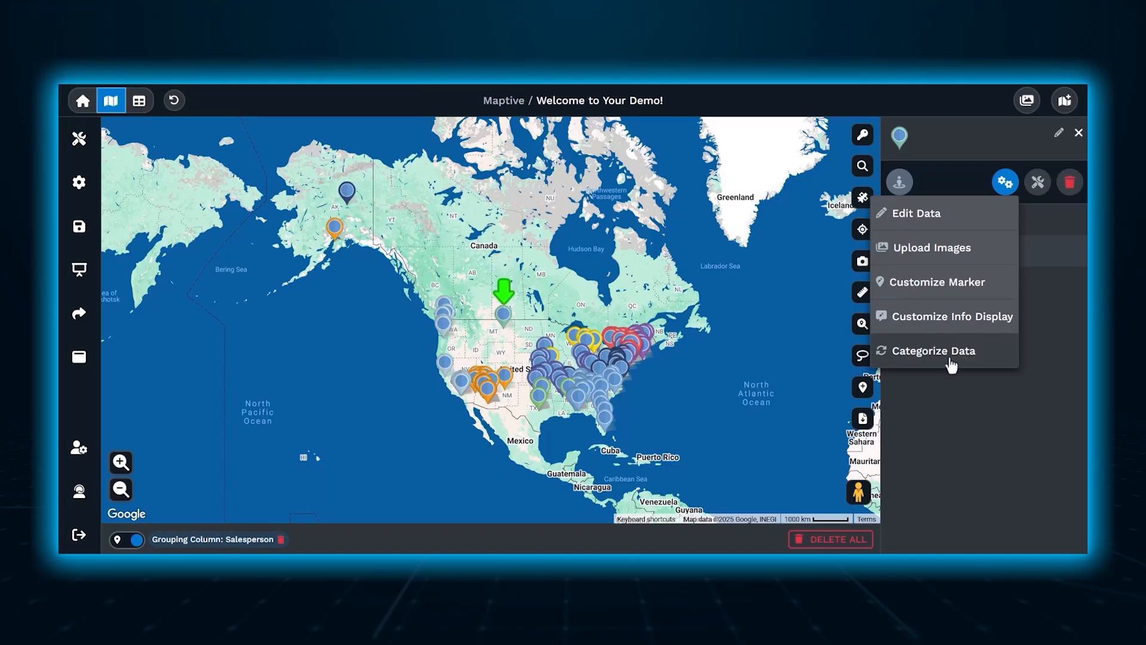
{"action": "left_click", "coordinate": [942, 224]}
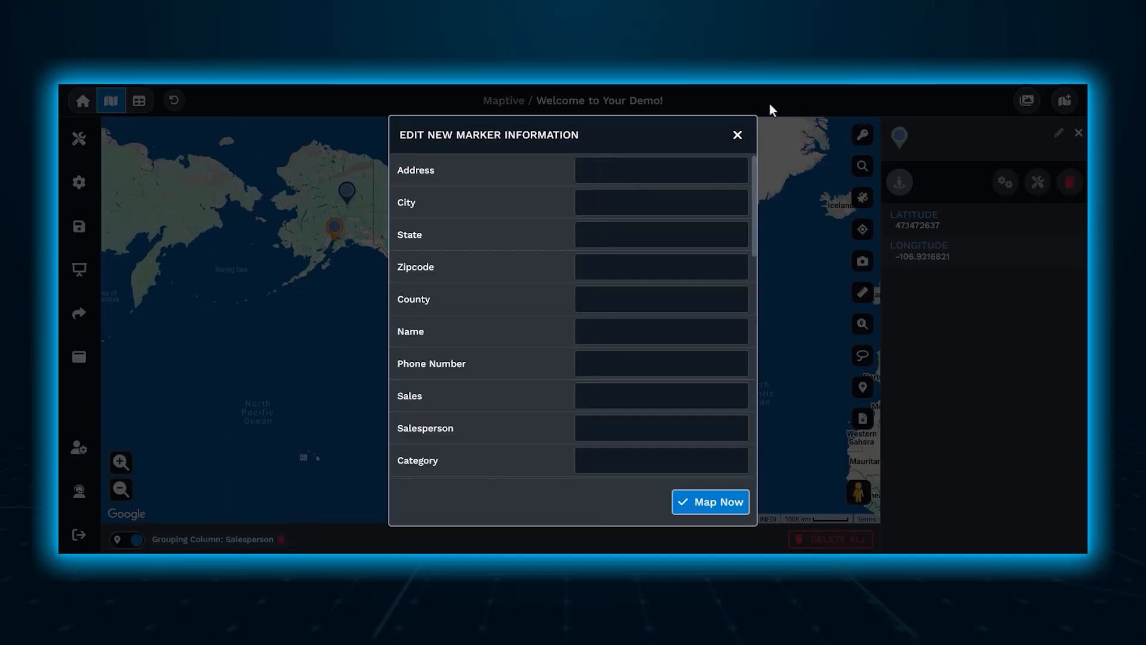
{"action": "left_click", "coordinate": [740, 136]}
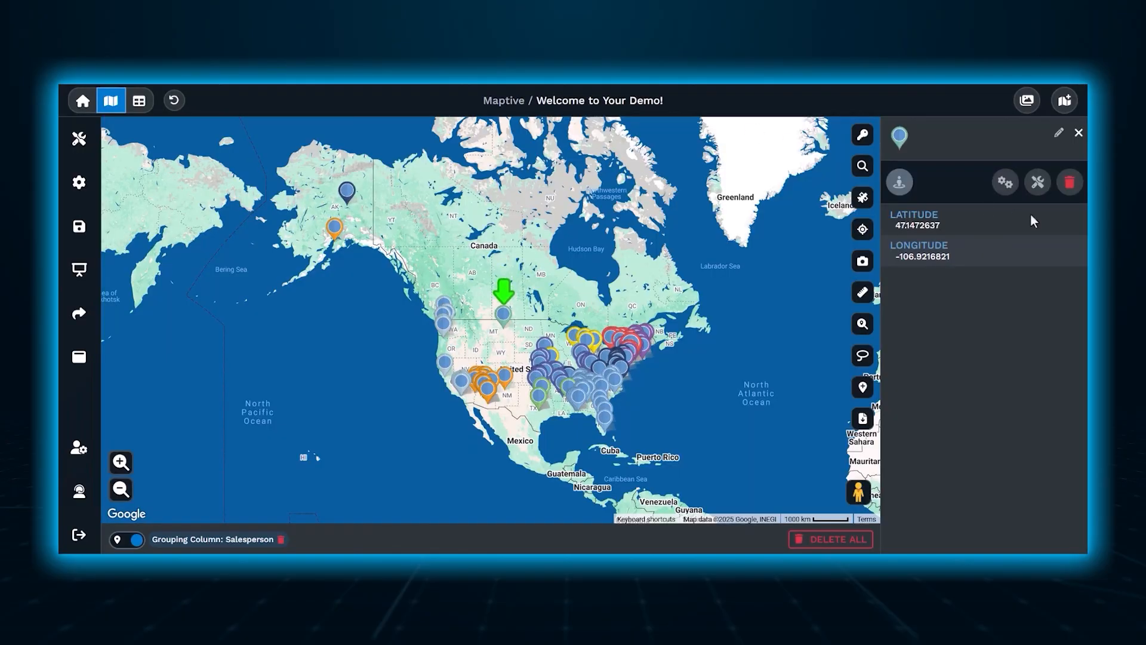
{"action": "left_click", "coordinate": [1037, 182]}
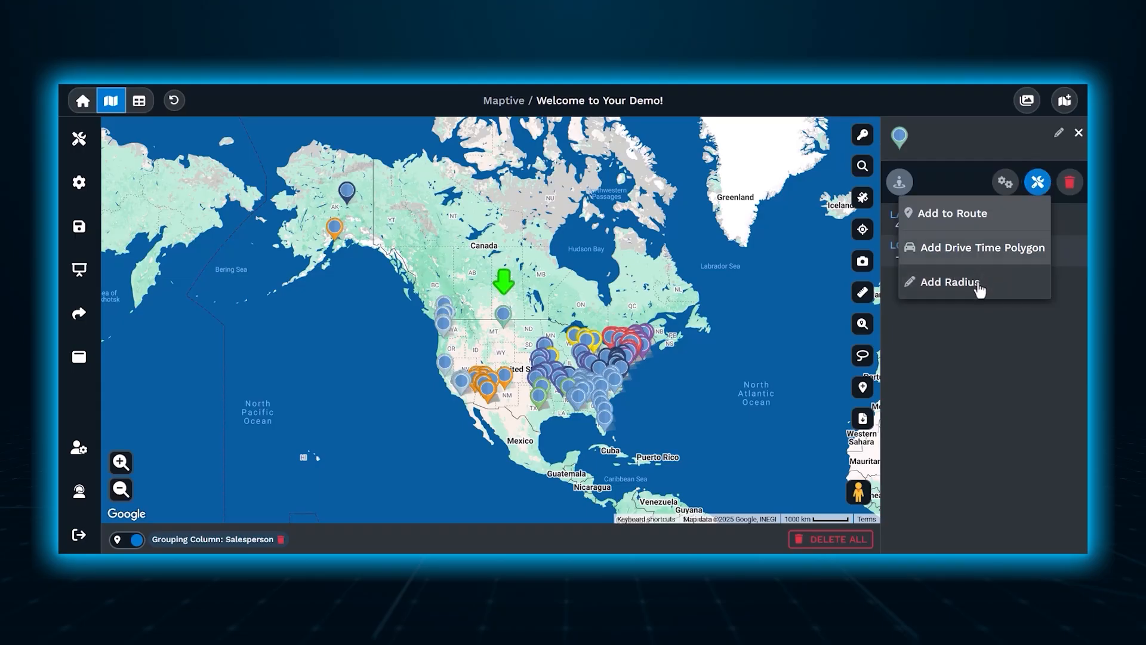
- Delete the new Montana marker from the map and confirm the deletion
{"action": "left_click", "coordinate": [1069, 185]}
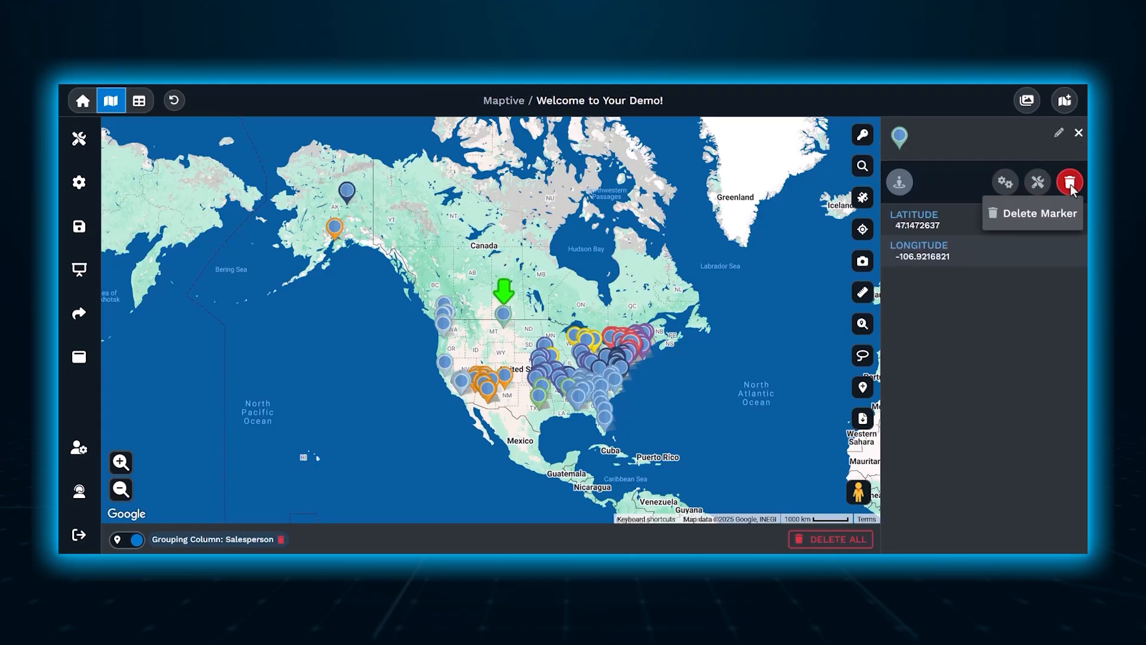
{"action": "left_click", "coordinate": [1040, 217]}
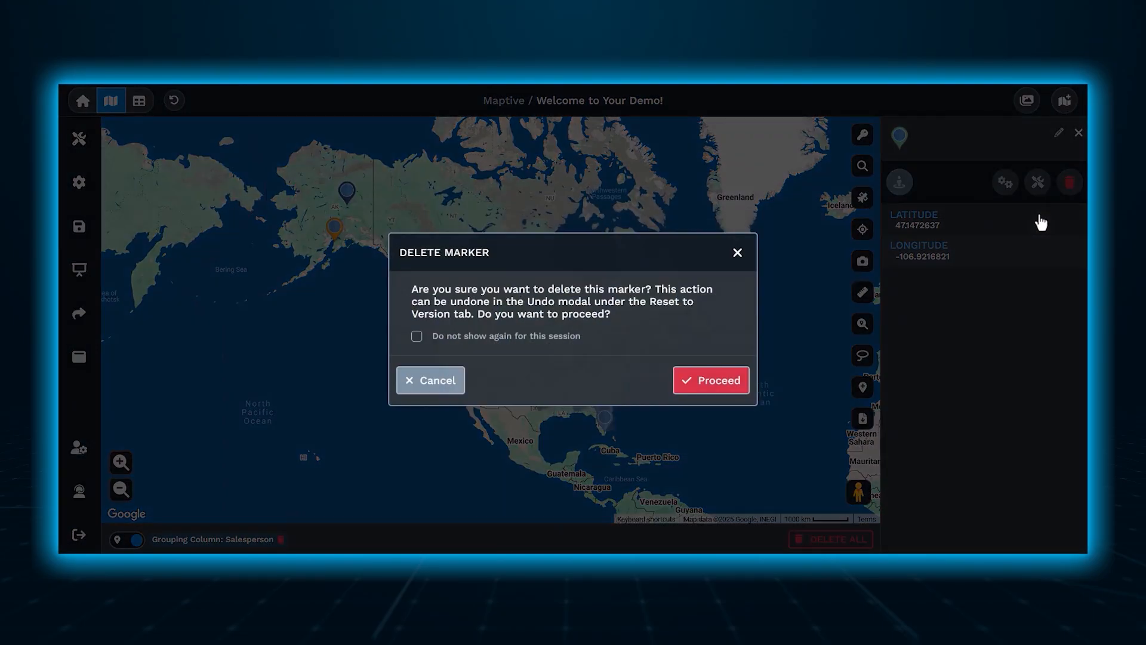
{"action": "left_click", "coordinate": [710, 382]}
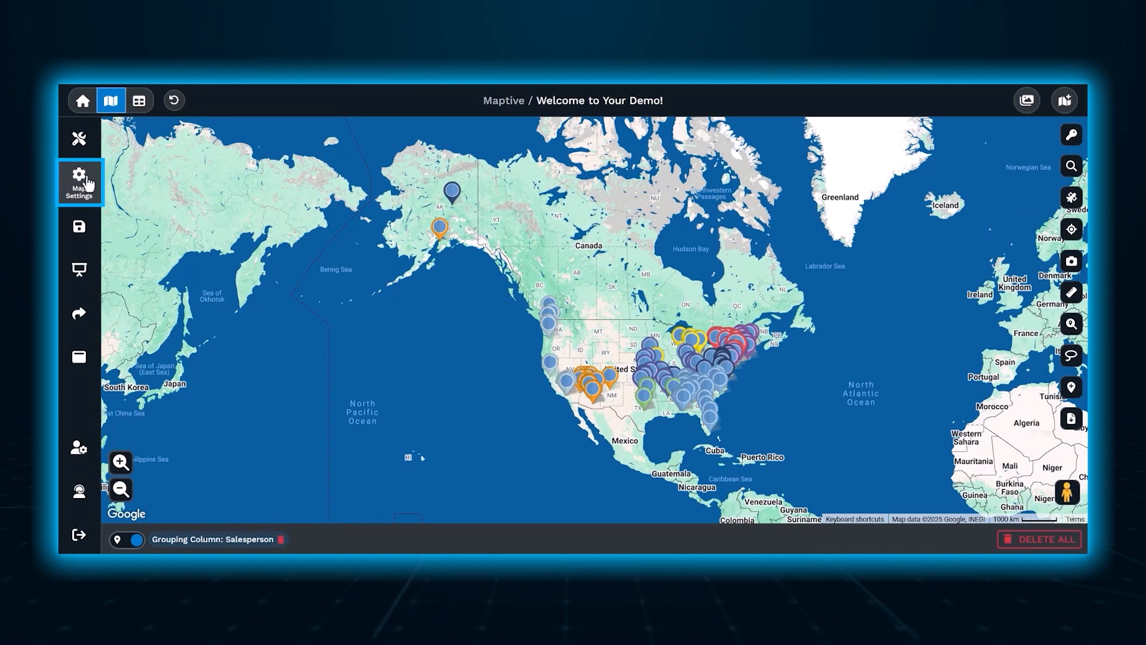
- Examine the marker and graphics options and the base map options in the map settings
{"action": "left_click", "coordinate": [86, 182]}
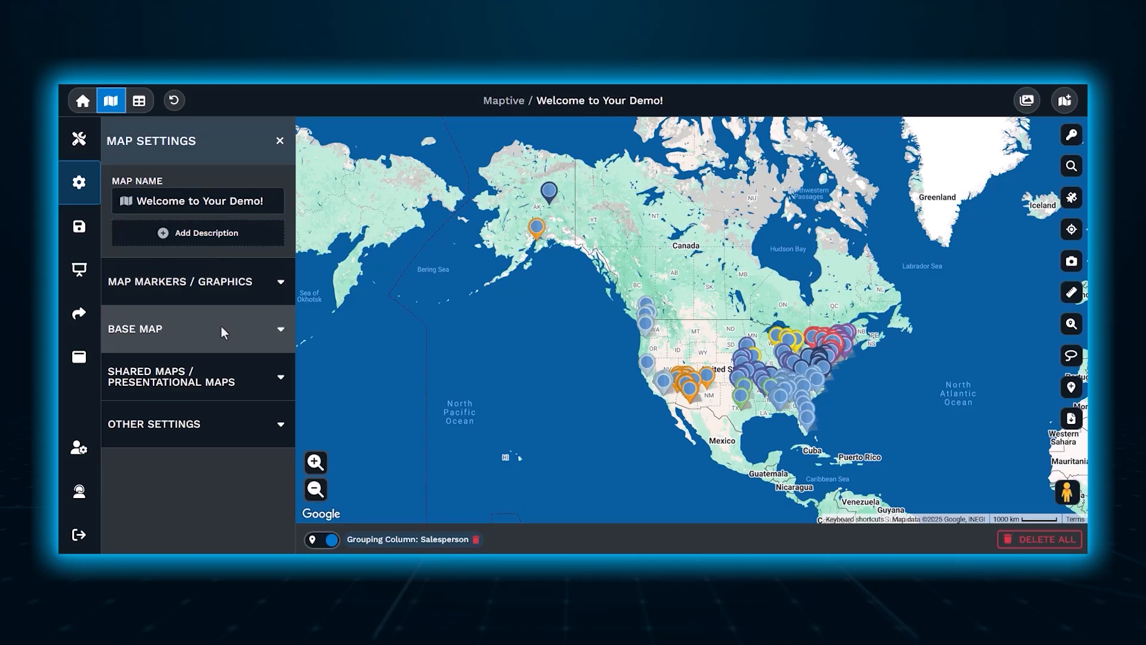
{"action": "left_click", "coordinate": [232, 290]}
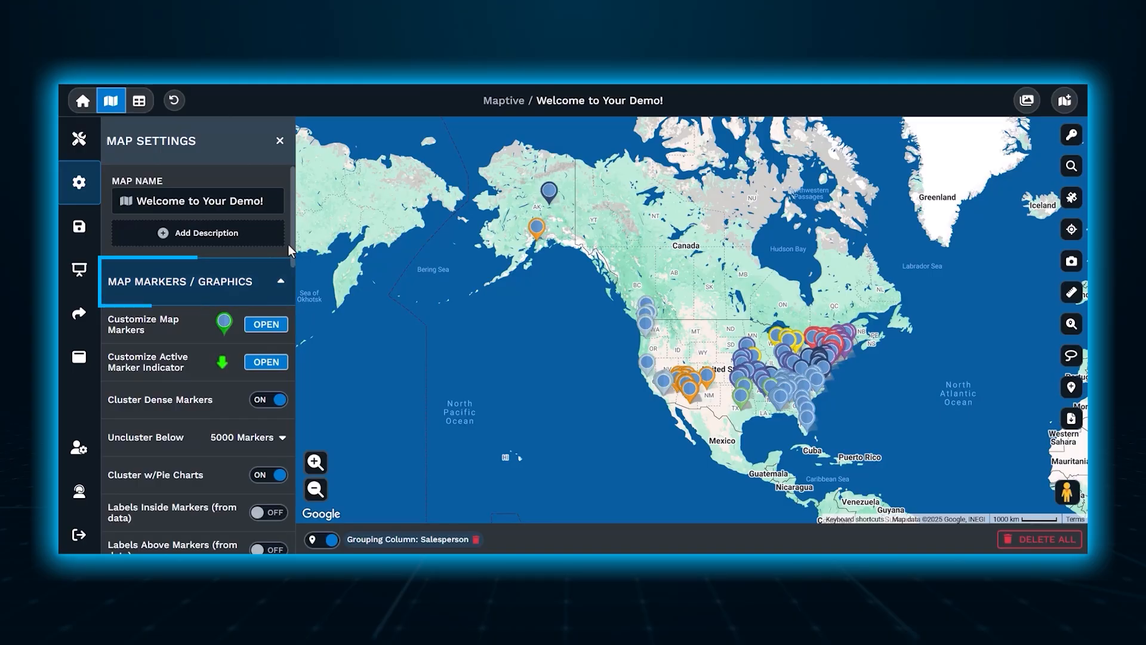
{"action": "left_click_drag", "start_coordinate": [294, 246], "coordinate": [294, 360]}
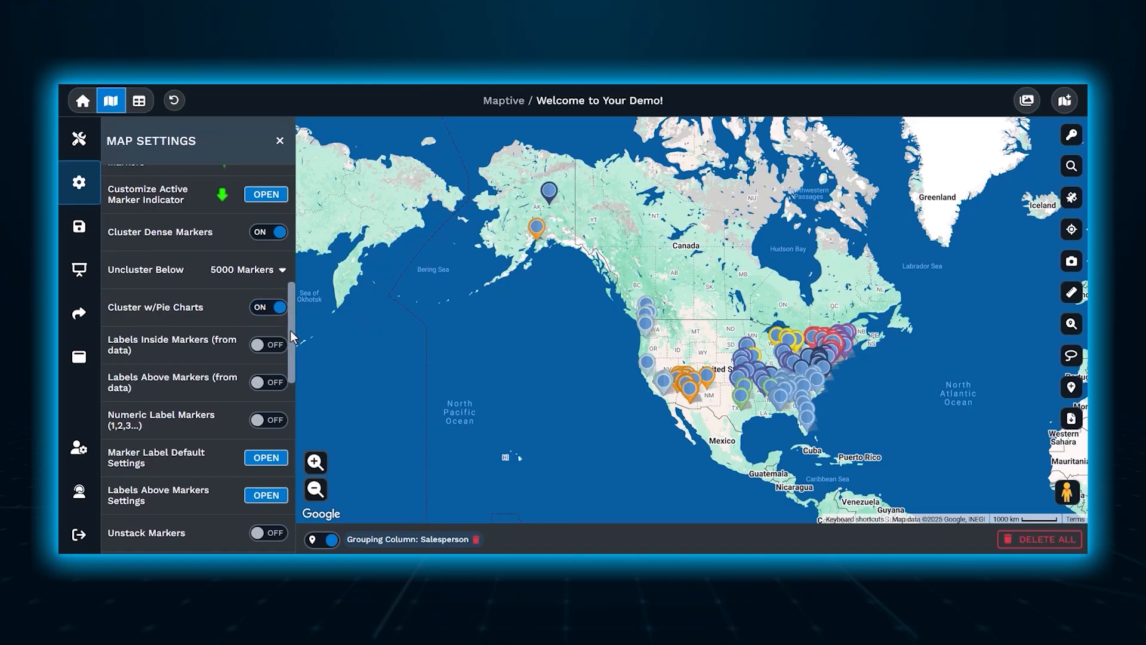
{"action": "left_click_drag", "start_coordinate": [290, 331], "coordinate": [285, 246]}
{"action": "left_click", "coordinate": [260, 206]}
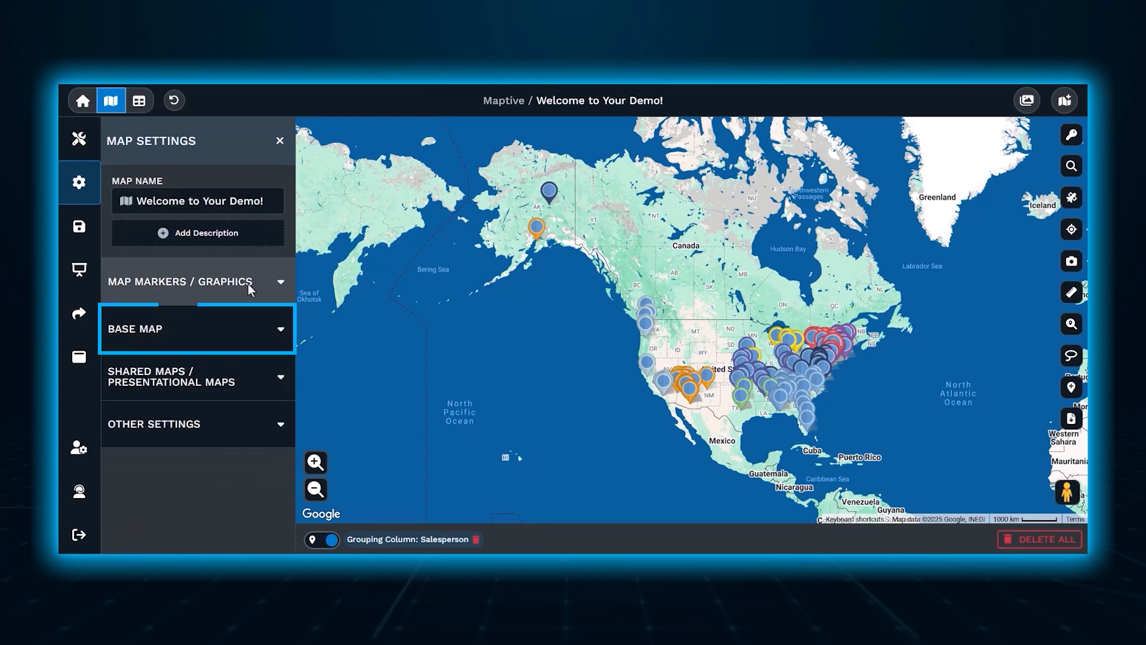
{"action": "left_click", "coordinate": [247, 327]}
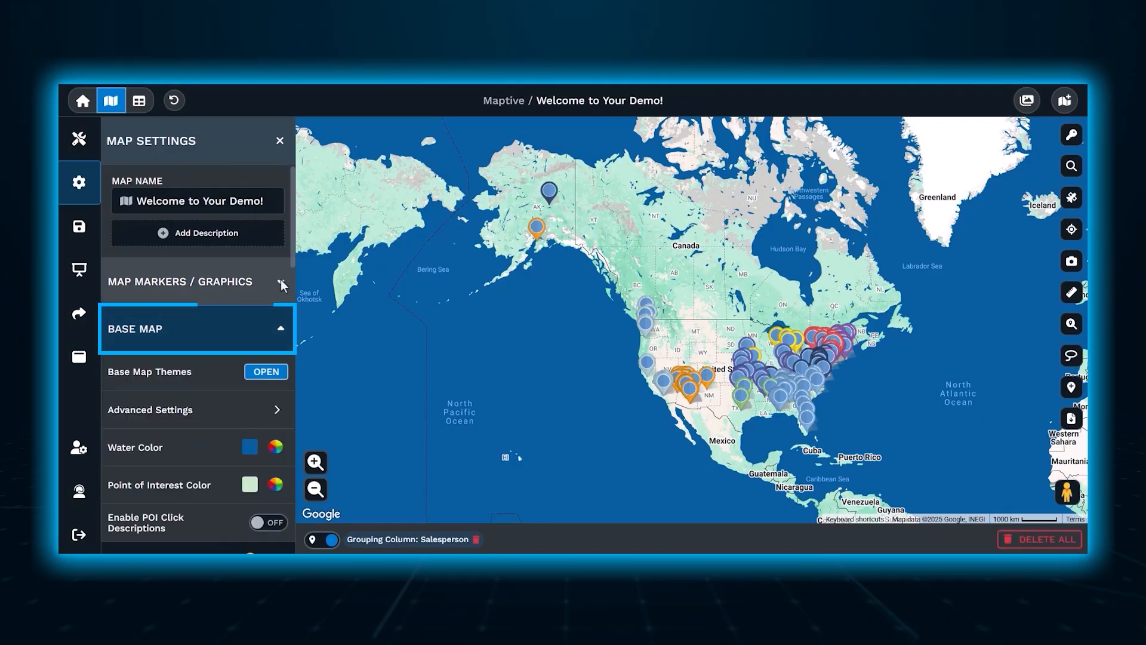
{"action": "left_click_drag", "start_coordinate": [291, 256], "coordinate": [289, 361]}
{"action": "left_click", "coordinate": [259, 198]}
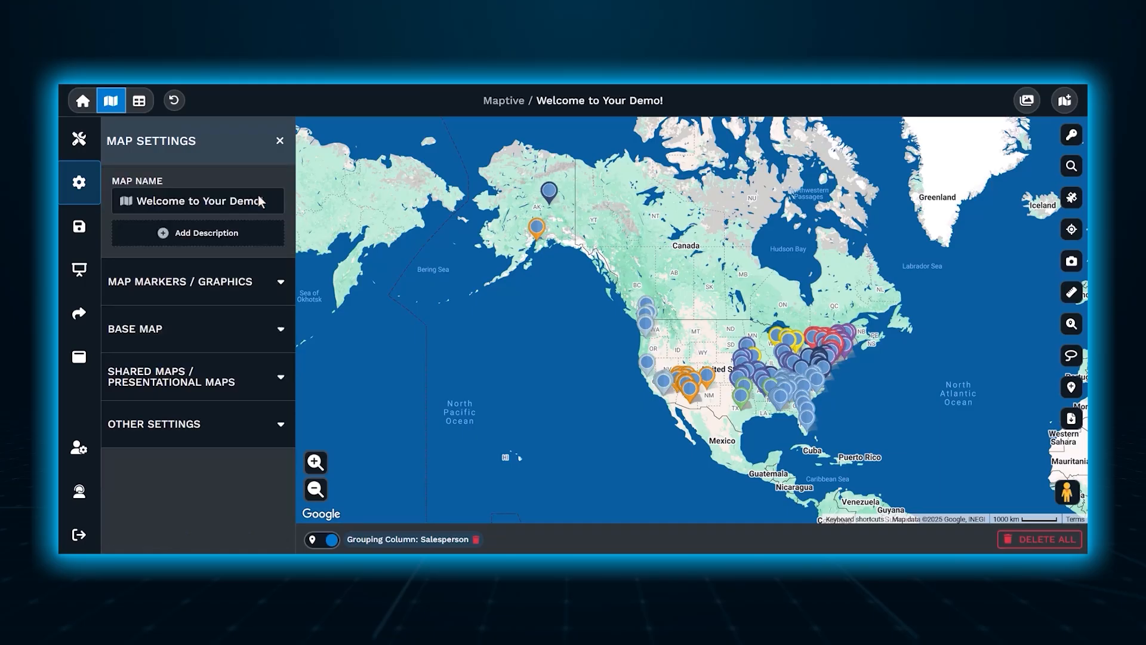
- In the shared and presentational map settings, enable Filter Data / Locations and disable Routing / Directions
{"action": "left_click", "coordinate": [256, 375]}
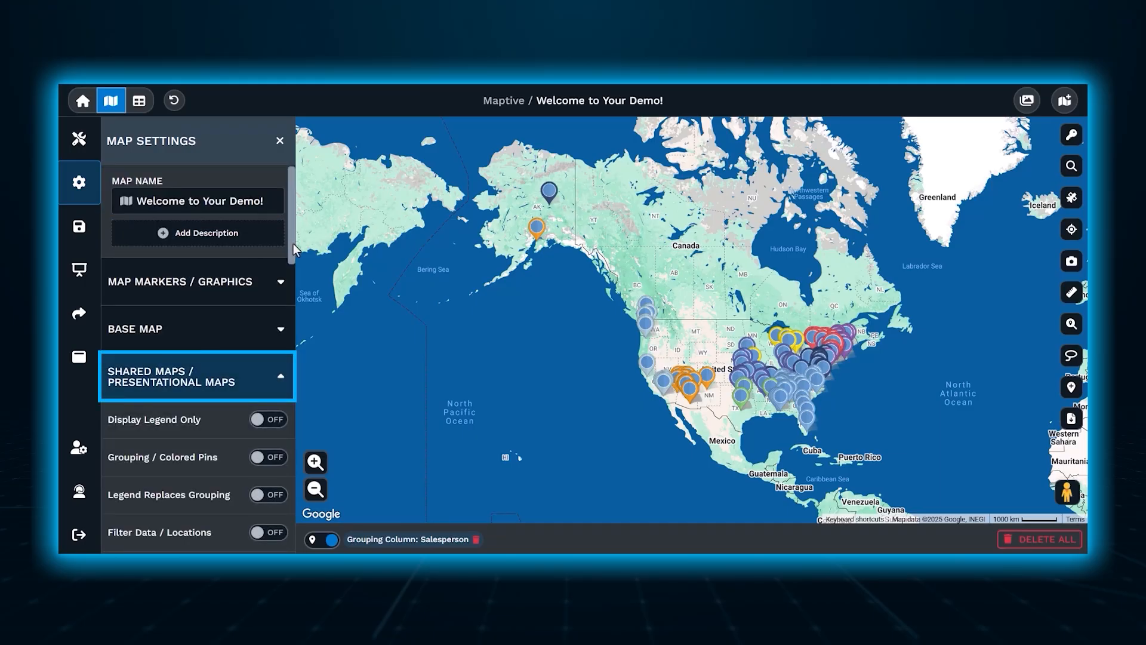
{"action": "left_click_drag", "start_coordinate": [294, 244], "coordinate": [292, 288]}
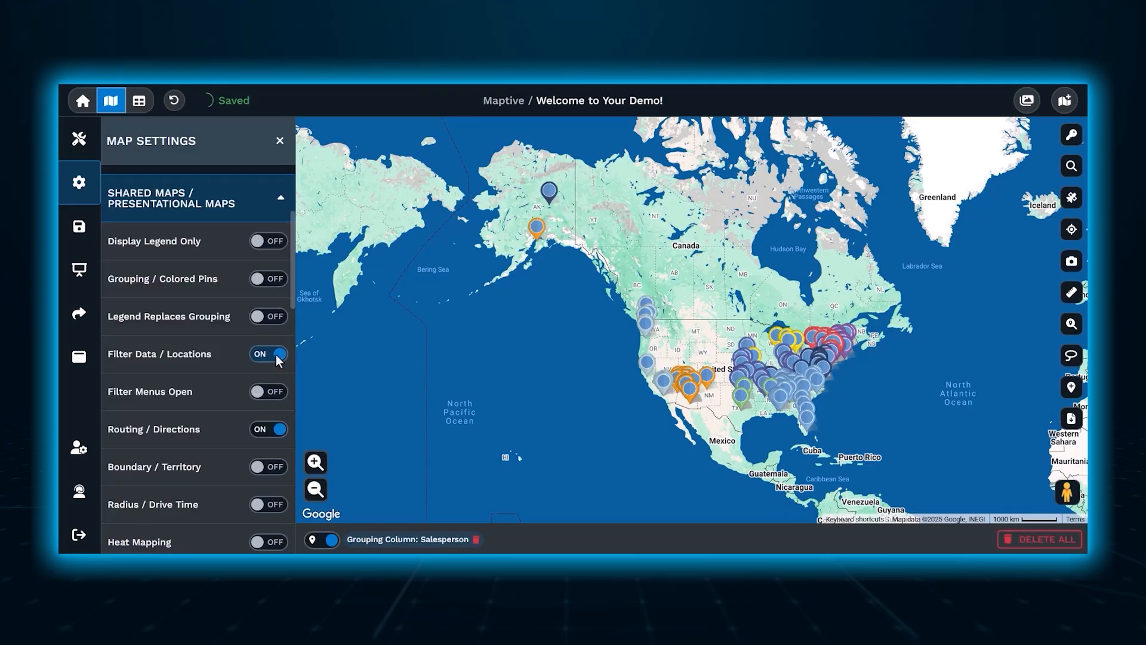
{"action": "left_click", "coordinate": [270, 430]}
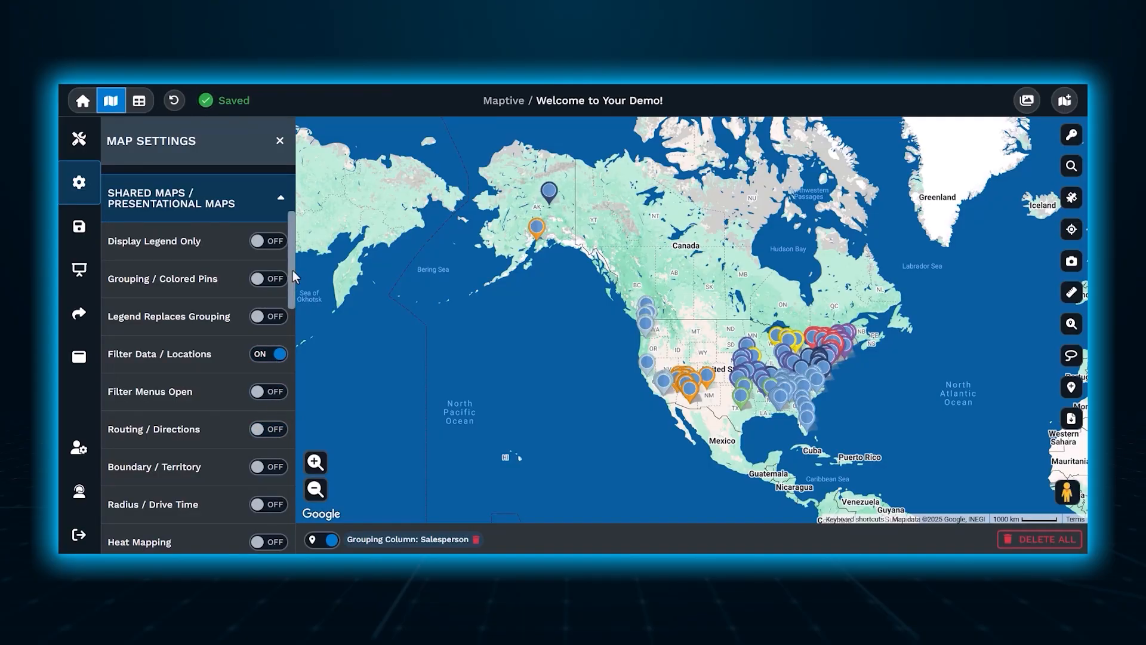
- Enable Map Tools Menu Open and Location Finder for the shared map
{"action": "scroll", "coordinate": [293, 271], "scroll_direction": "down", "scroll_amount": 3}
{"action": "scroll", "coordinate": [288, 295], "scroll_direction": "down", "scroll_amount": 3}
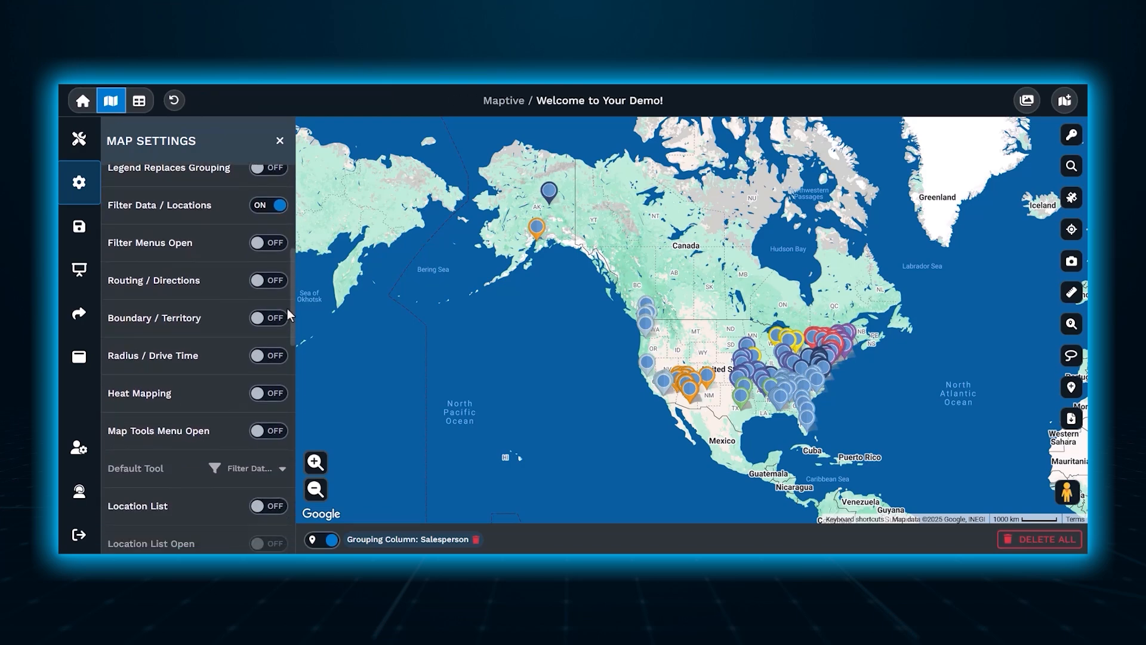
{"action": "scroll", "coordinate": [288, 317], "scroll_direction": "down", "scroll_amount": 3}
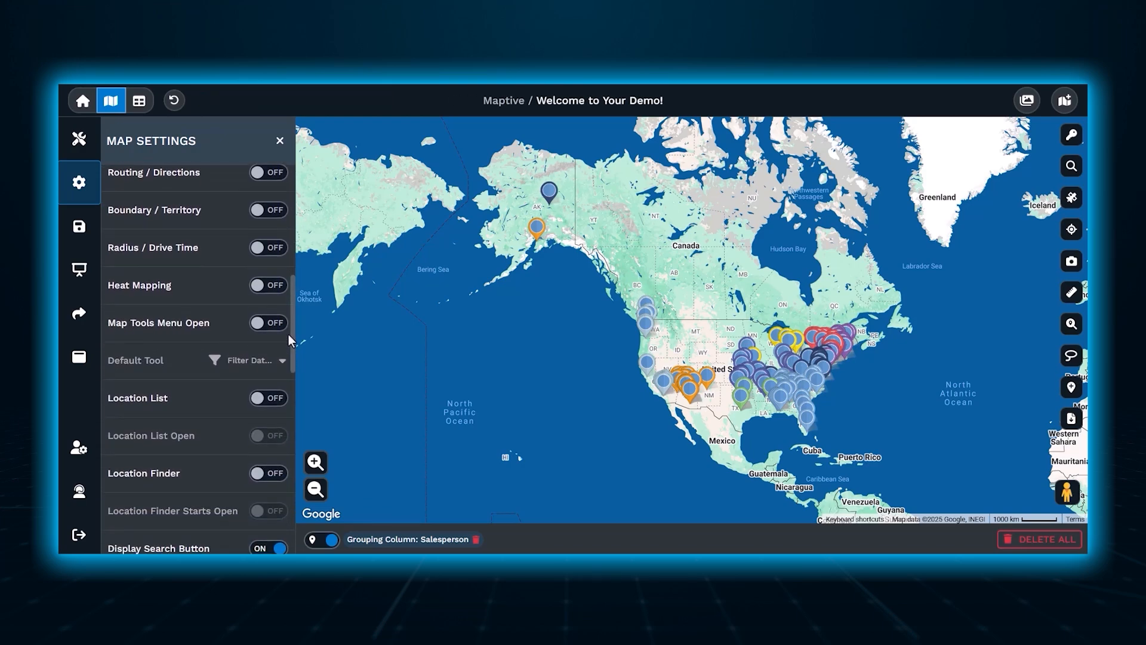
{"action": "left_click", "coordinate": [271, 322]}
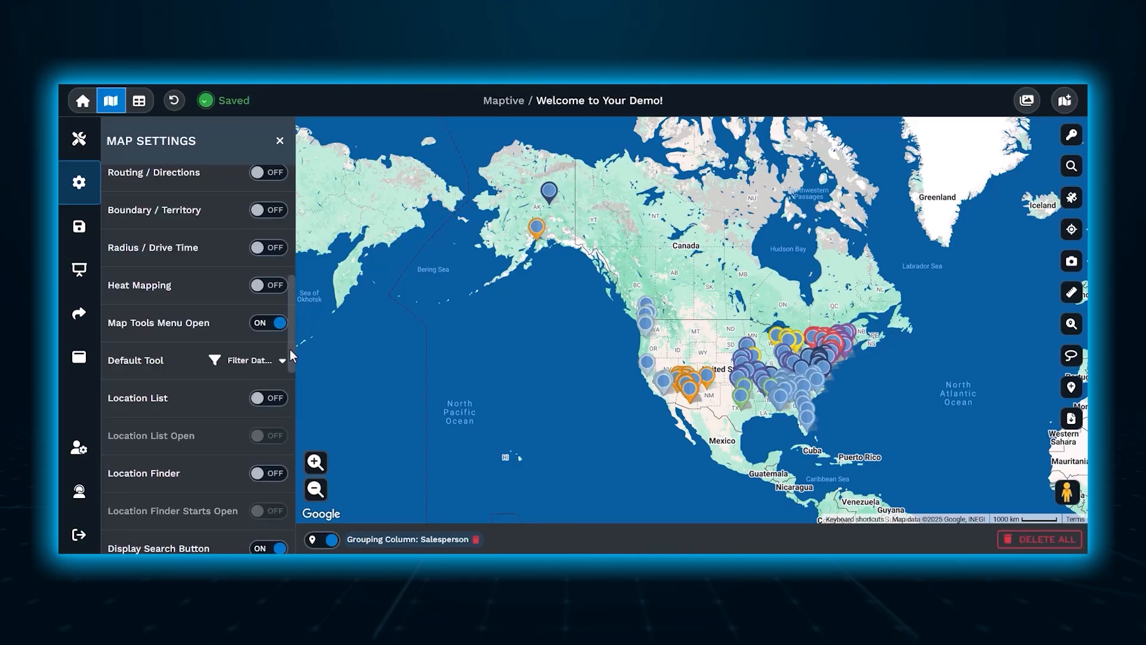
{"action": "left_click_drag", "start_coordinate": [289, 349], "coordinate": [291, 378]}
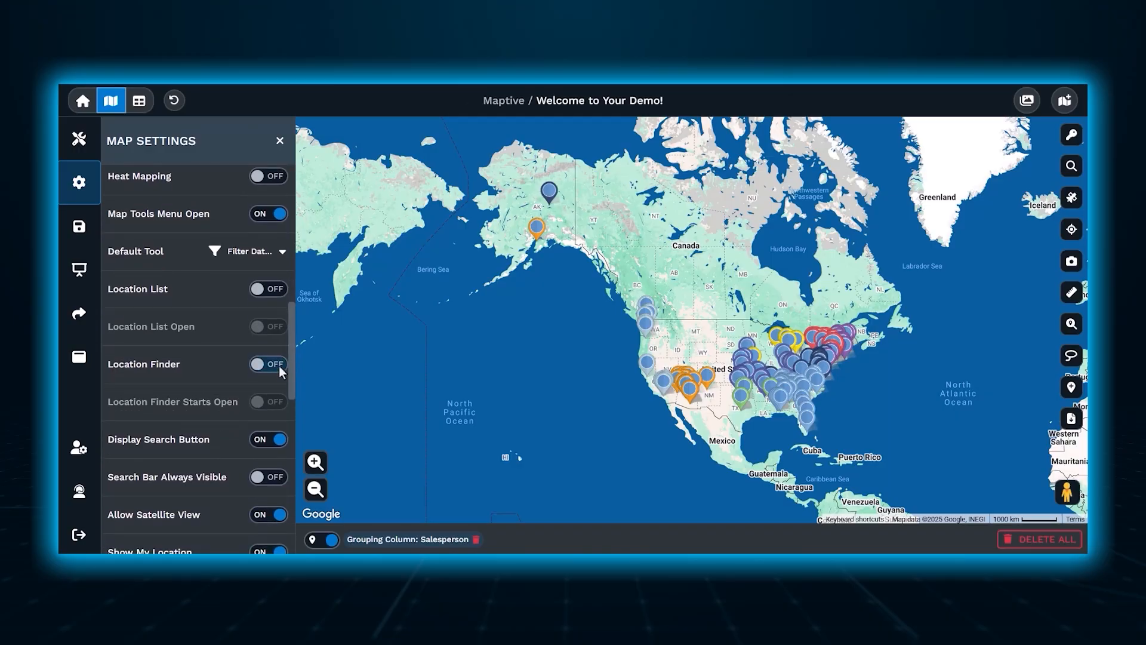
{"action": "left_click", "coordinate": [276, 365]}
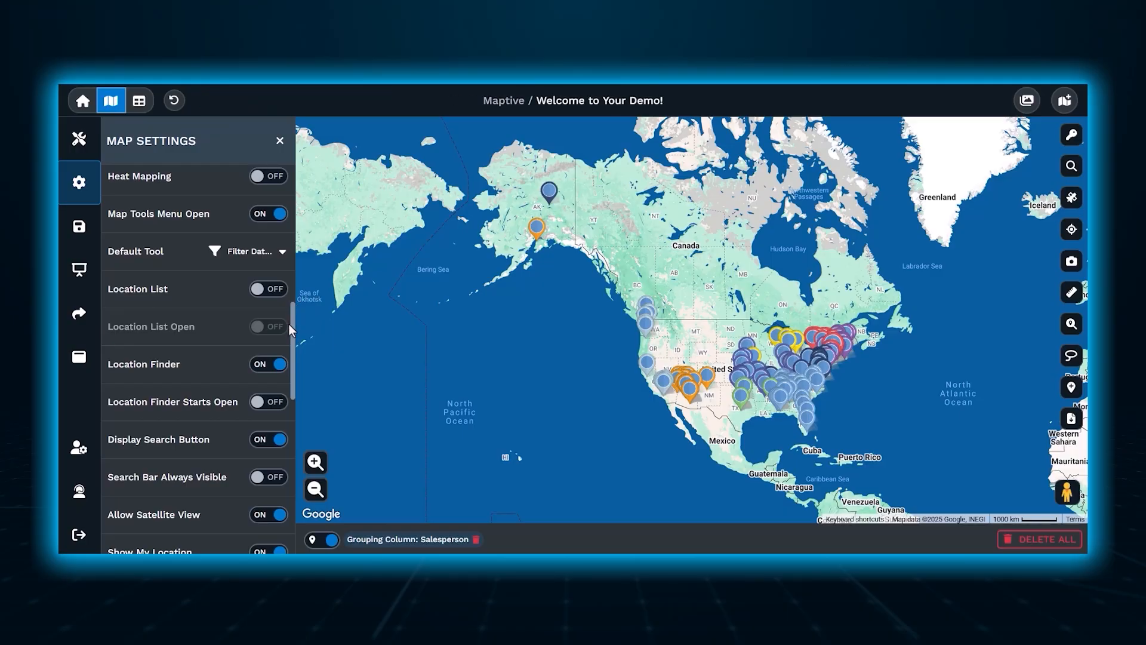
- Disable Display Search Button and Show My Location for the shared map
{"action": "left_click_drag", "start_coordinate": [292, 330], "coordinate": [292, 366]}
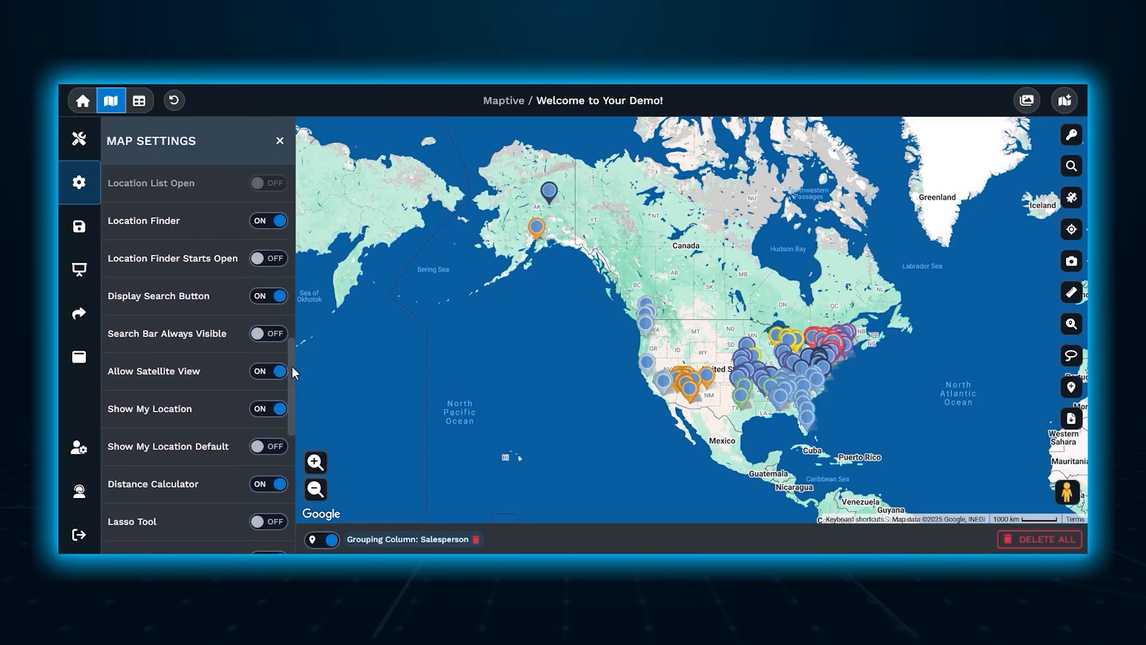
{"action": "left_click", "coordinate": [271, 295]}
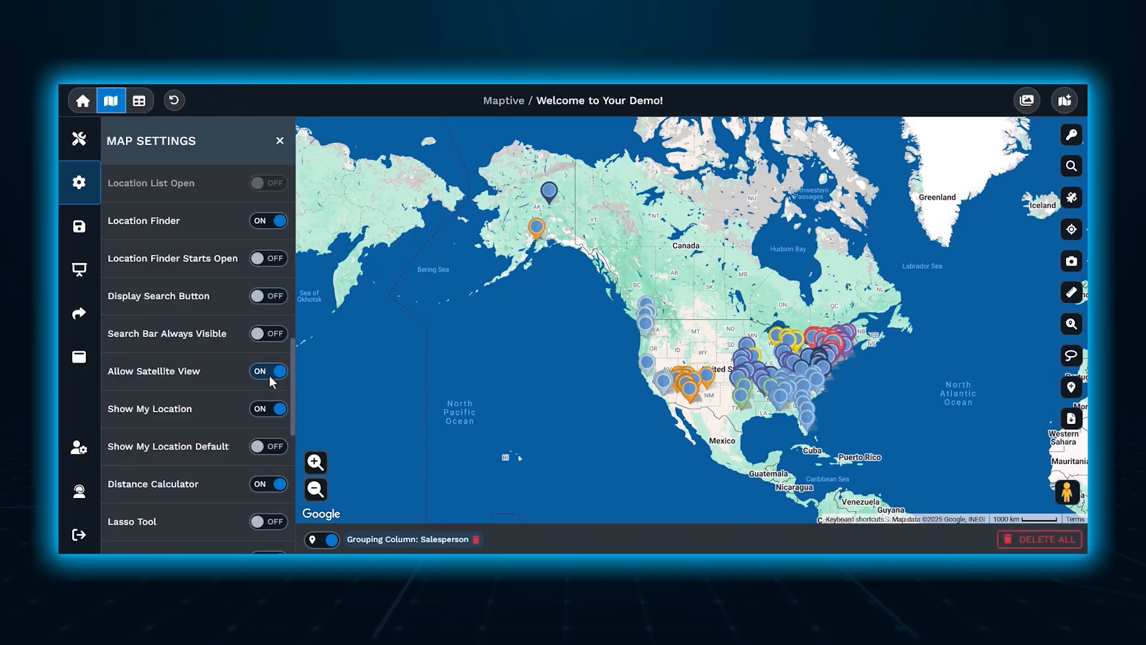
{"action": "left_click", "coordinate": [267, 410]}
{"action": "scroll", "coordinate": [289, 387], "scroll_direction": "down", "scroll_amount": 1}
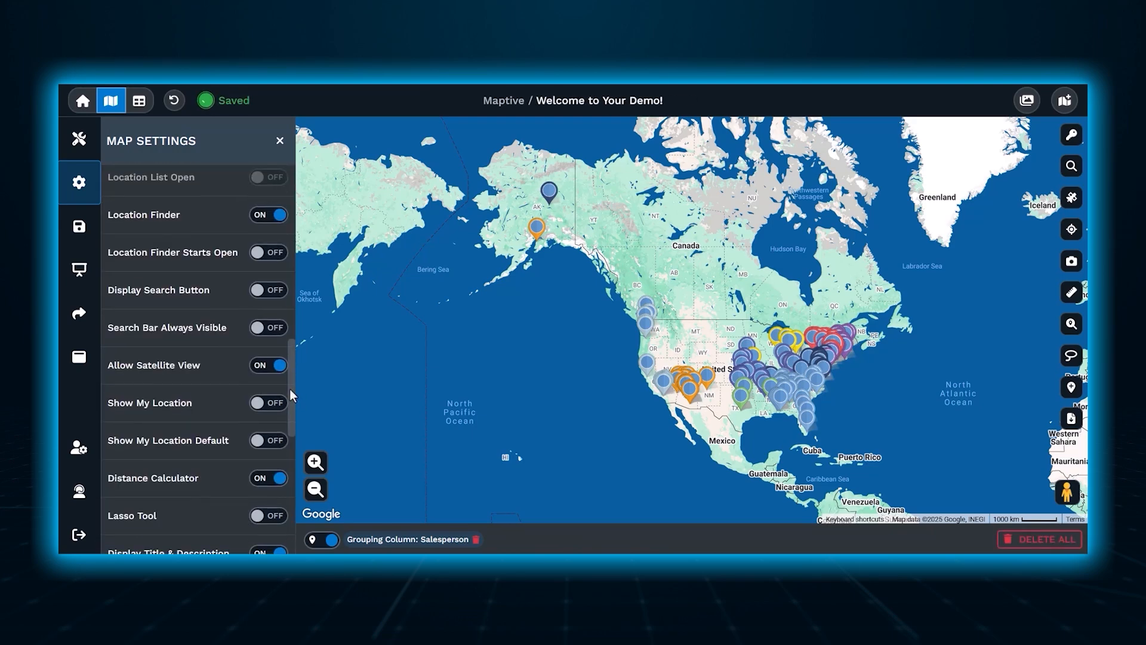
- Disable the Distance Calculator and the Markers Visibility Button for the shared map
{"action": "left_click_drag", "start_coordinate": [289, 389], "coordinate": [289, 407]}
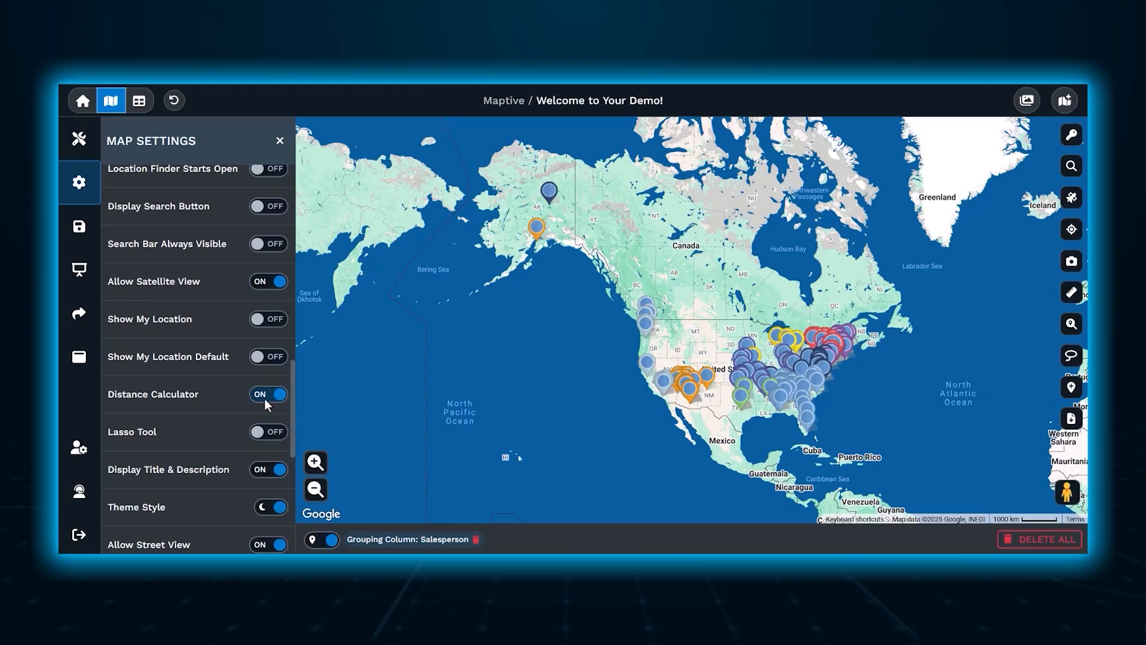
{"action": "left_click", "coordinate": [264, 398]}
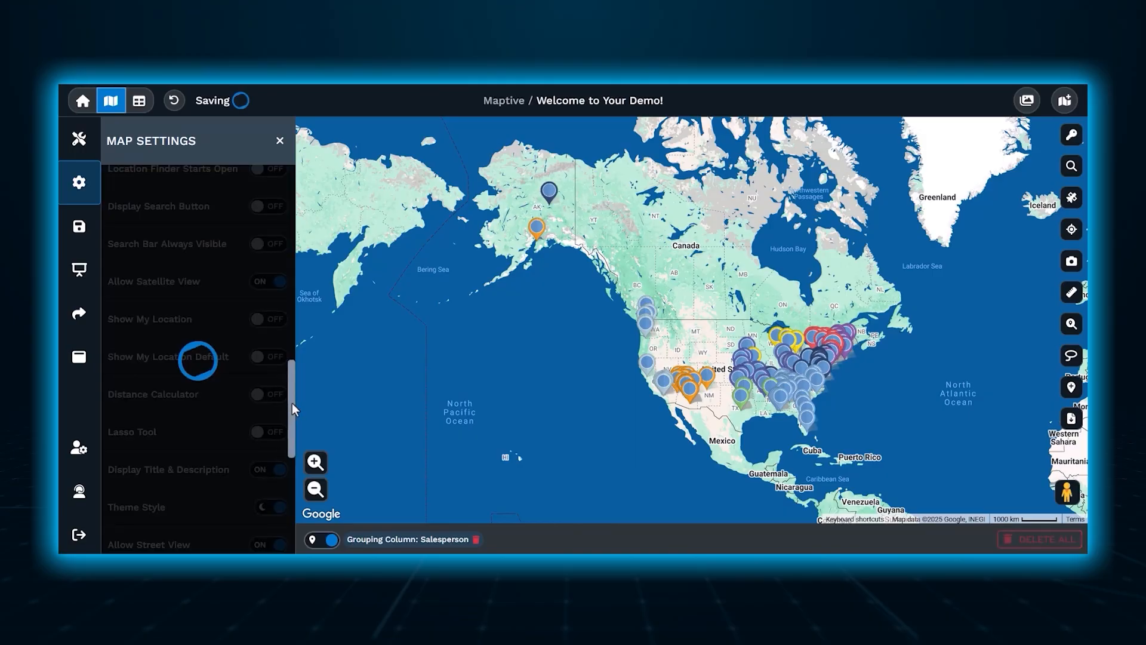
{"action": "left_click_drag", "start_coordinate": [292, 403], "coordinate": [288, 437]}
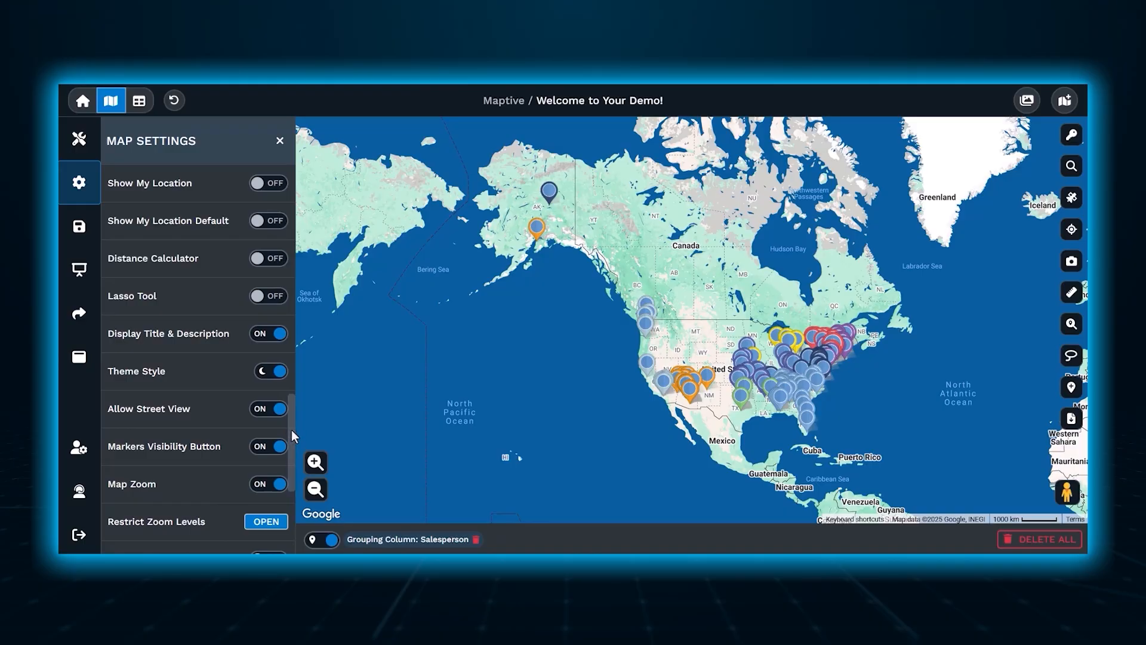
{"action": "scroll", "coordinate": [291, 431], "scroll_direction": "down", "scroll_amount": 1}
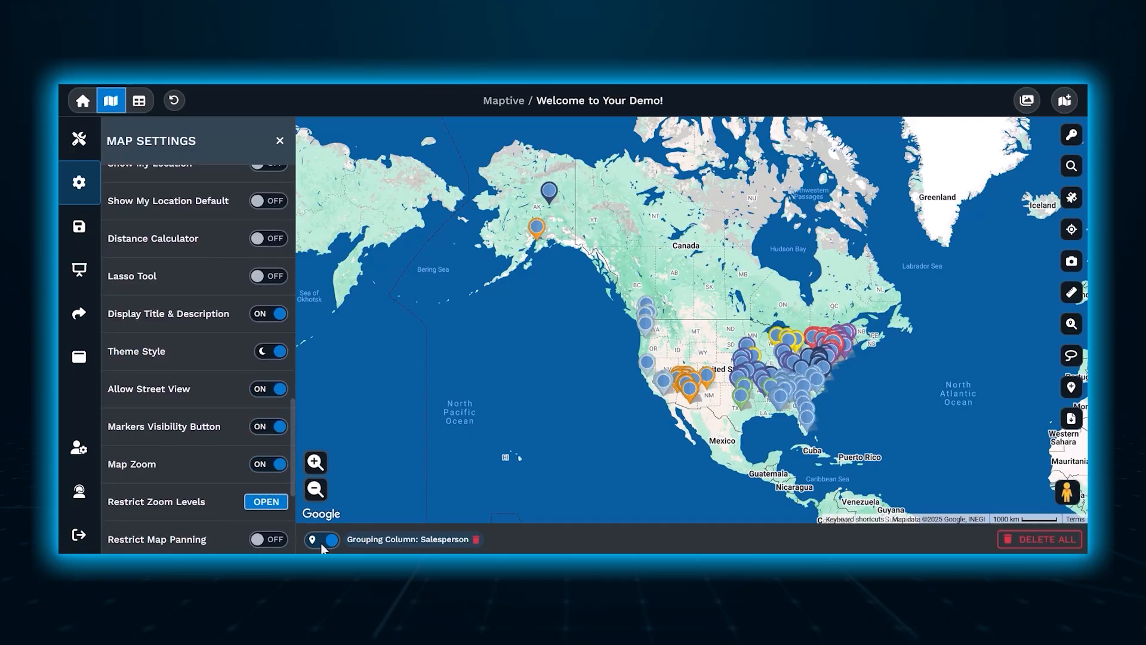
{"action": "left_click", "coordinate": [264, 424]}
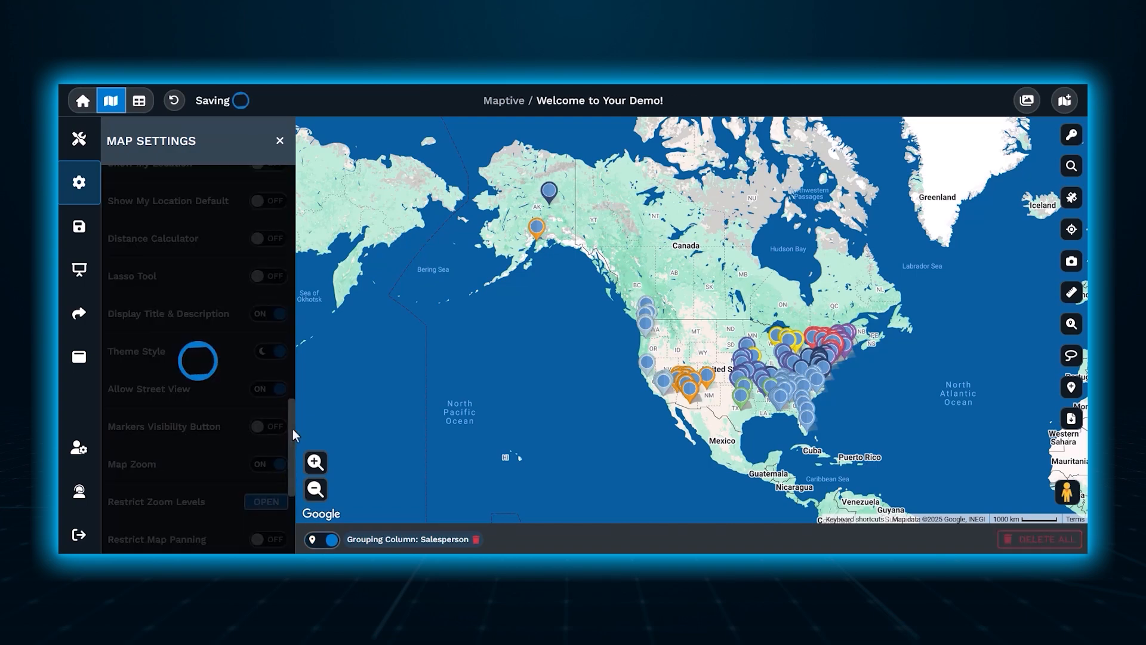
- Hide the Sales, Latitude and Longitude columns from the map marker popups
{"action": "left_click_drag", "start_coordinate": [293, 429], "coordinate": [291, 452]}
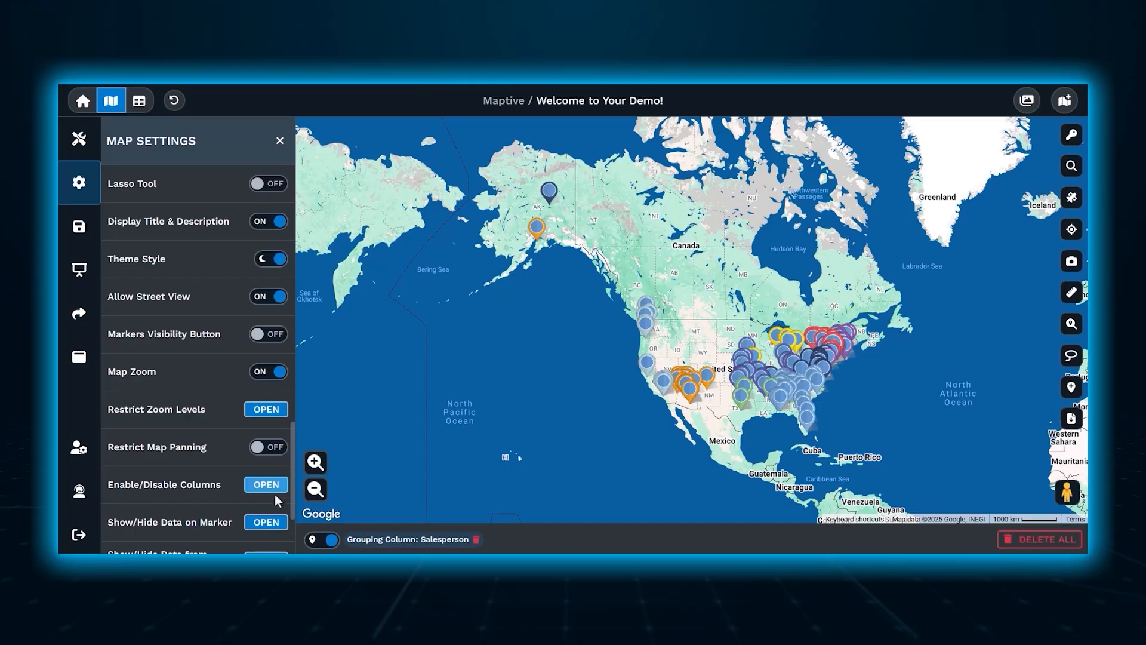
{"action": "left_click", "coordinate": [259, 525]}
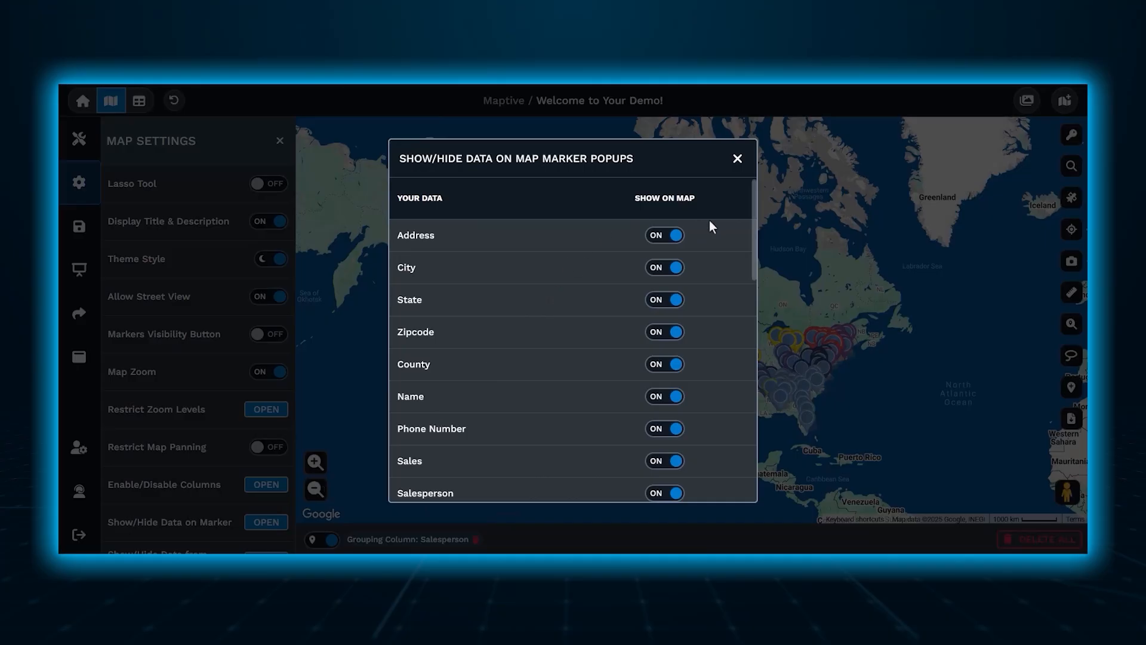
{"action": "left_click_drag", "start_coordinate": [755, 227], "coordinate": [743, 310]}
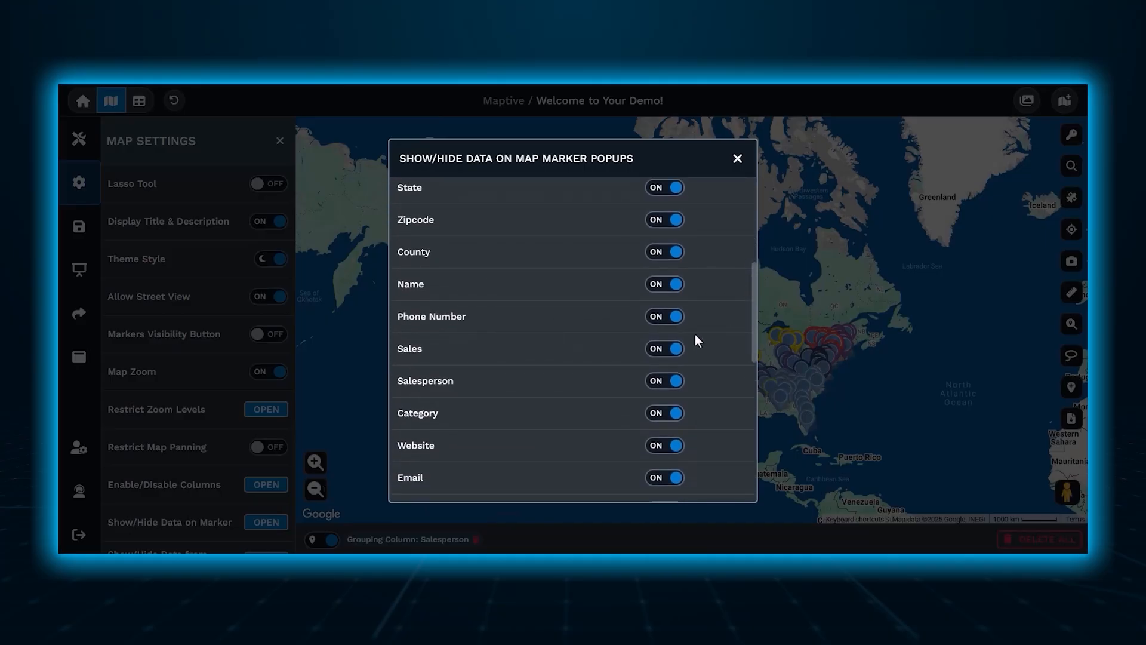
{"action": "left_click", "coordinate": [660, 349]}
{"action": "left_click_drag", "start_coordinate": [751, 323], "coordinate": [742, 482]}
{"action": "left_click", "coordinate": [668, 425]}
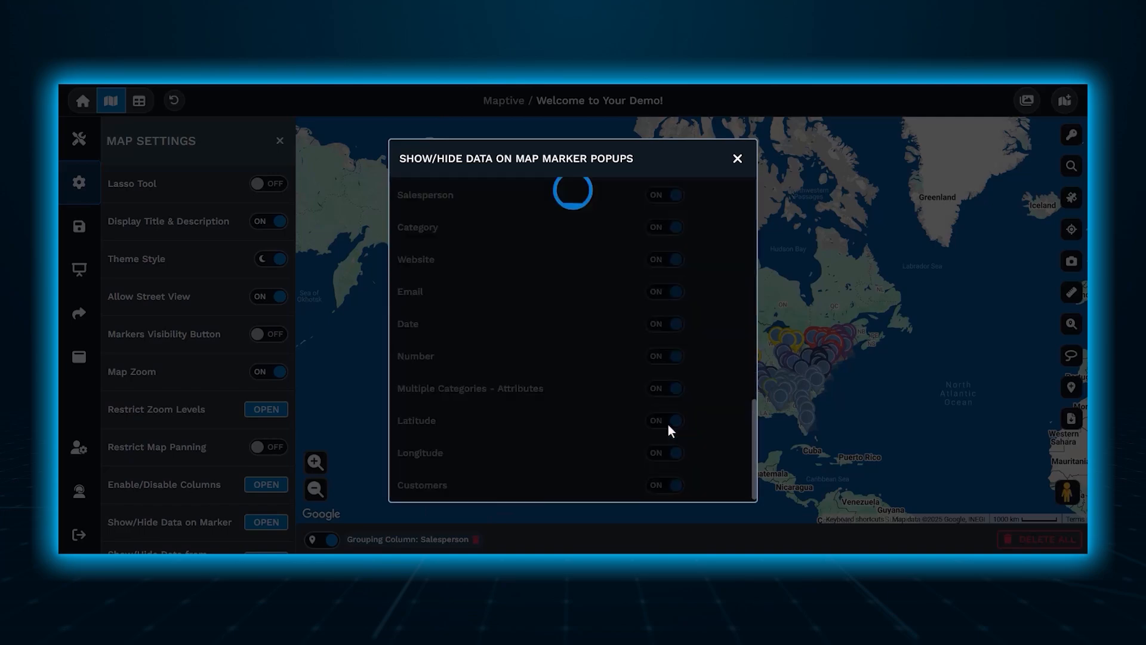
{"action": "left_click", "coordinate": [668, 455]}
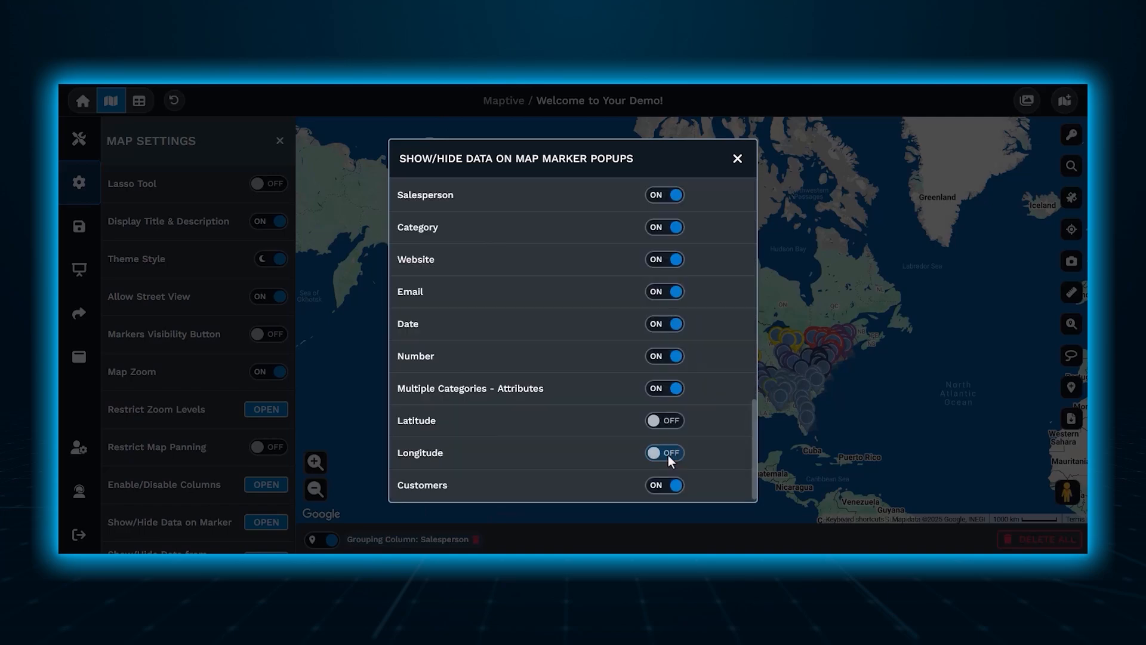
{"action": "left_click", "coordinate": [733, 165]}
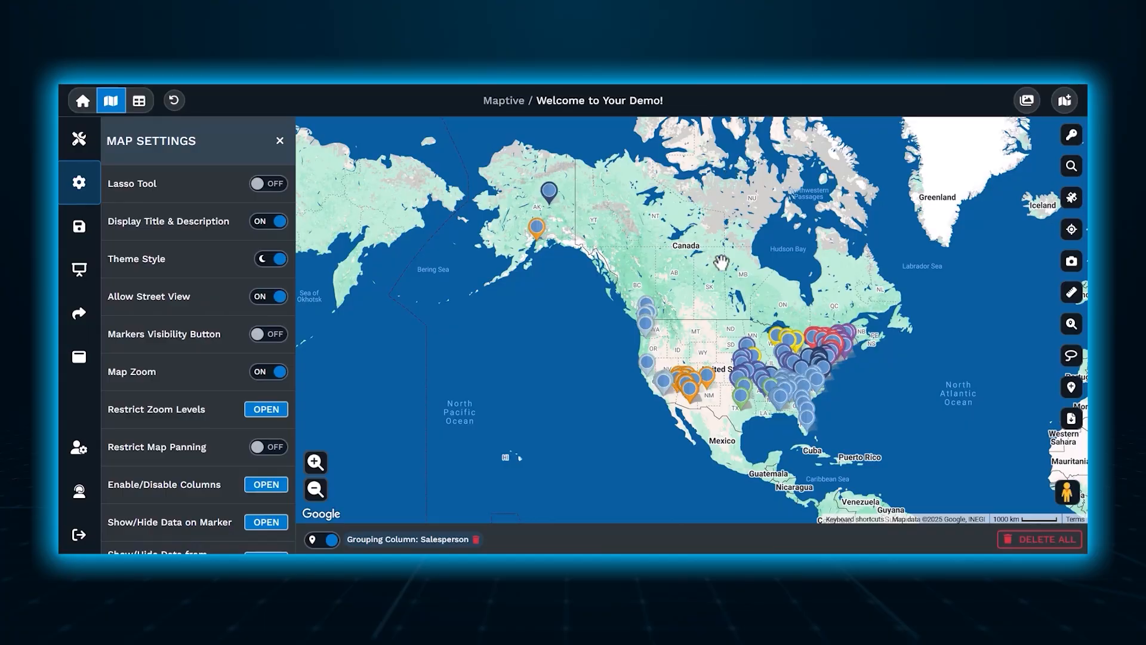
- Open the details of an orange marker in southern Arizona and look through all its data fields
{"action": "left_click", "coordinate": [688, 401]}
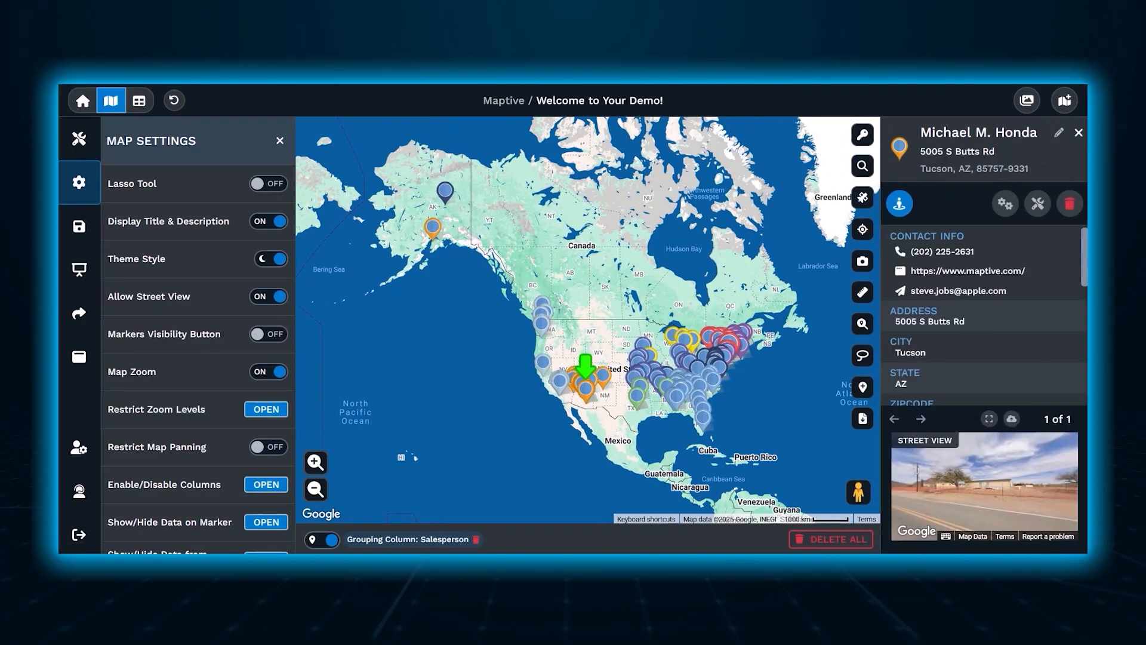
{"action": "scroll", "coordinate": [1085, 263], "scroll_direction": "down", "scroll_amount": 3}
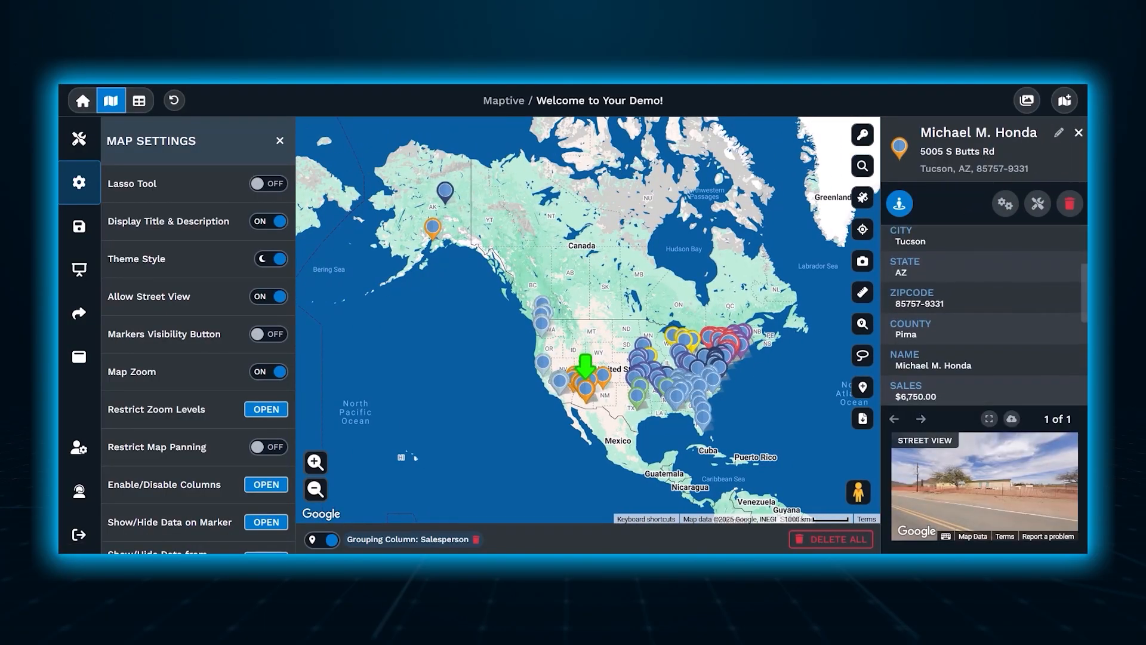
{"action": "scroll", "coordinate": [1005, 319], "scroll_direction": "down", "scroll_amount": 1}
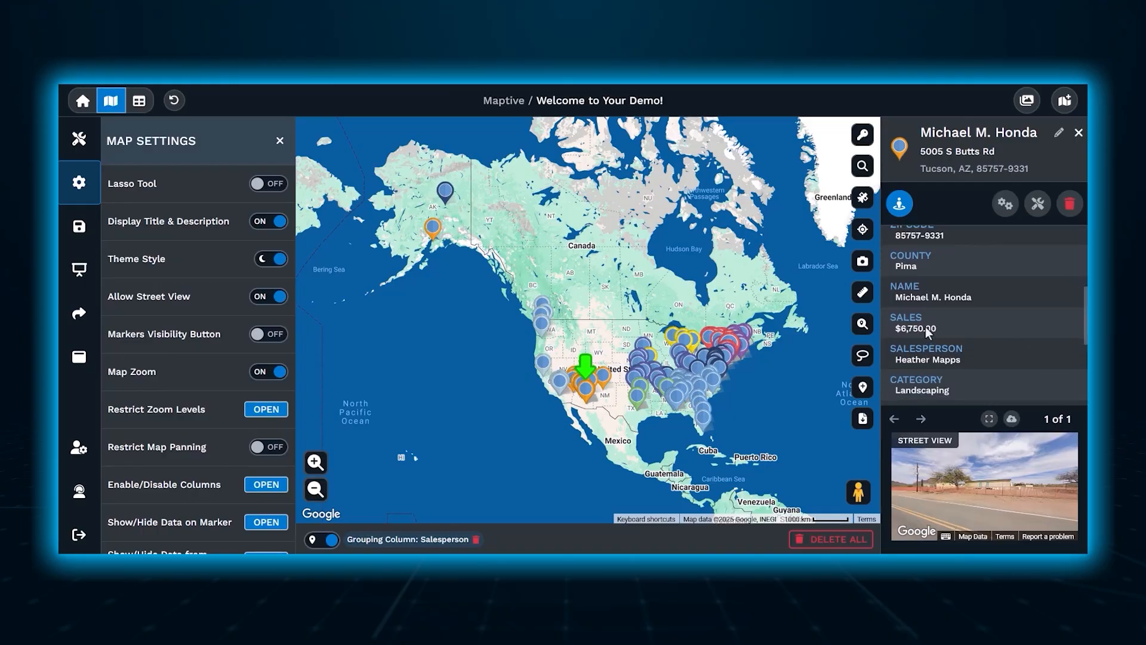
{"action": "scroll", "coordinate": [985, 317], "scroll_direction": "down", "scroll_amount": 3}
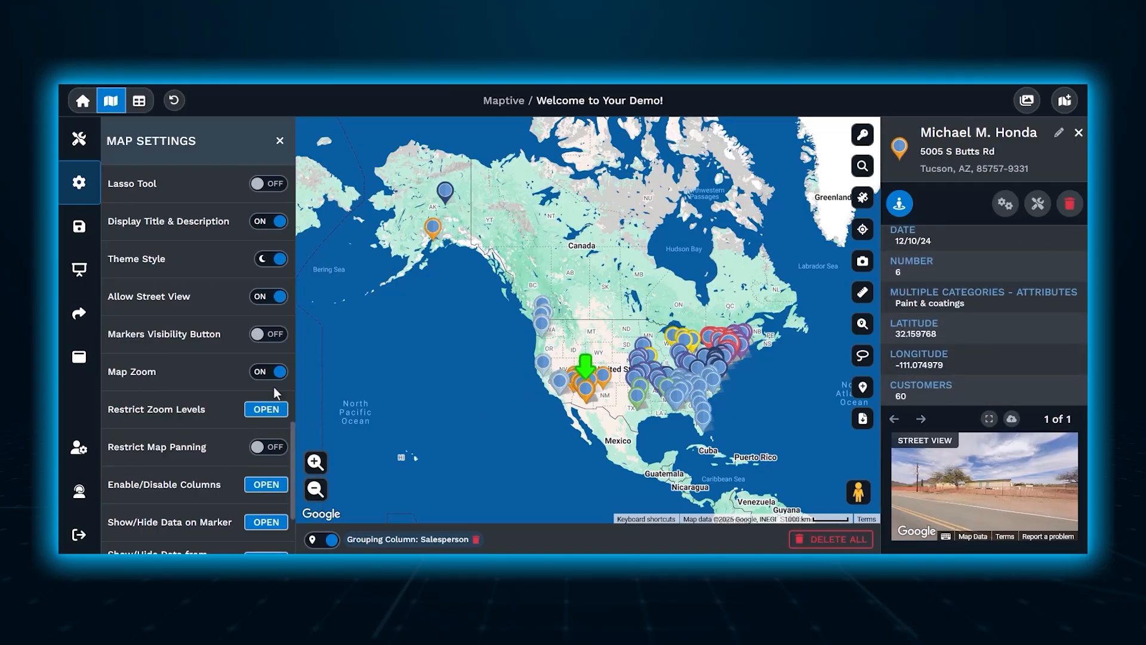
- Look over the remaining shared map options, and leave the map settings for the map's presentational view
{"action": "left_click_drag", "start_coordinate": [293, 440], "coordinate": [294, 483]}
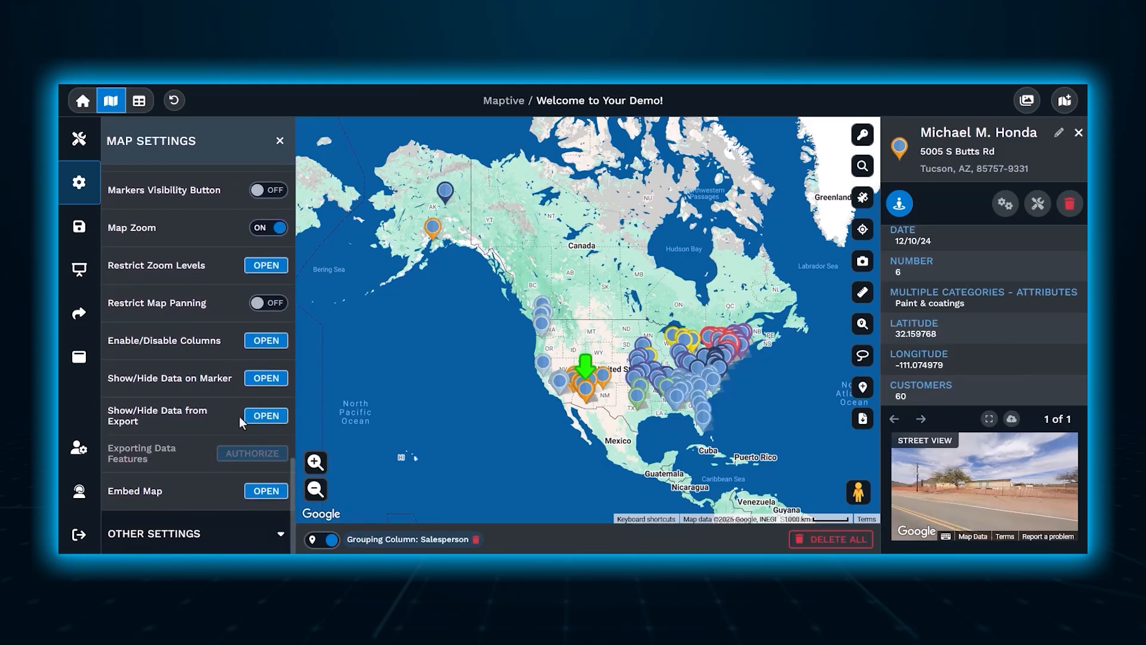
{"action": "mouse_move", "coordinate": [241, 466]}
{"action": "left_click", "coordinate": [280, 142]}
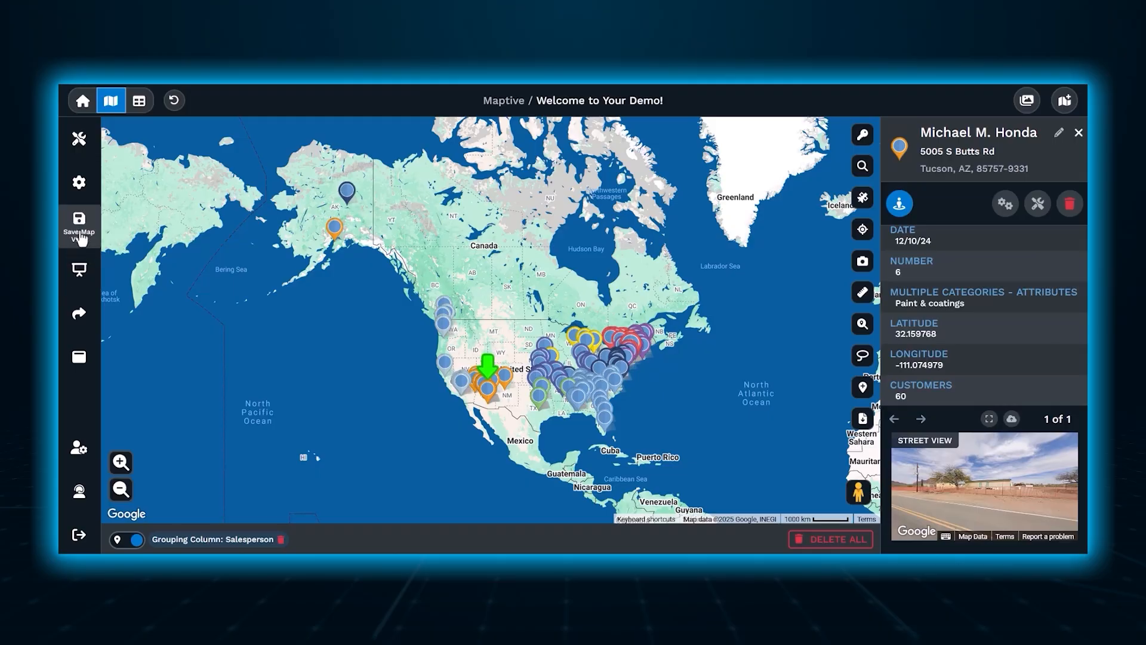
{"action": "left_click", "coordinate": [82, 276]}
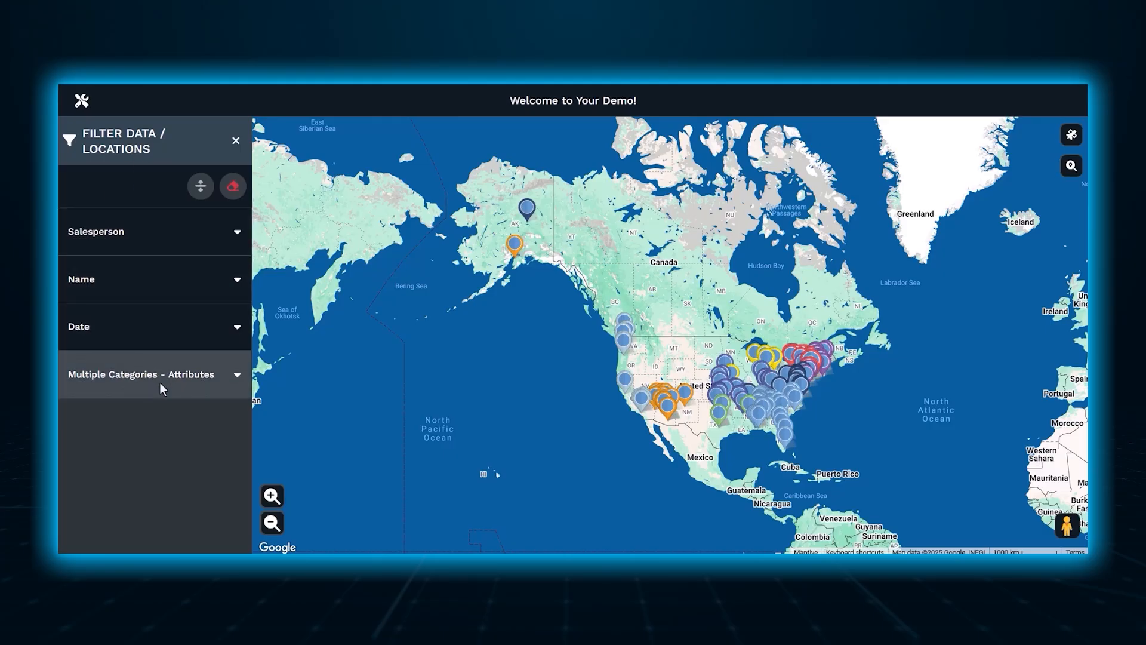
- Hide and reshow the data filters, and check which data fields an orange southern Arizona marker shows in the shared map
{"action": "left_click", "coordinate": [237, 145]}
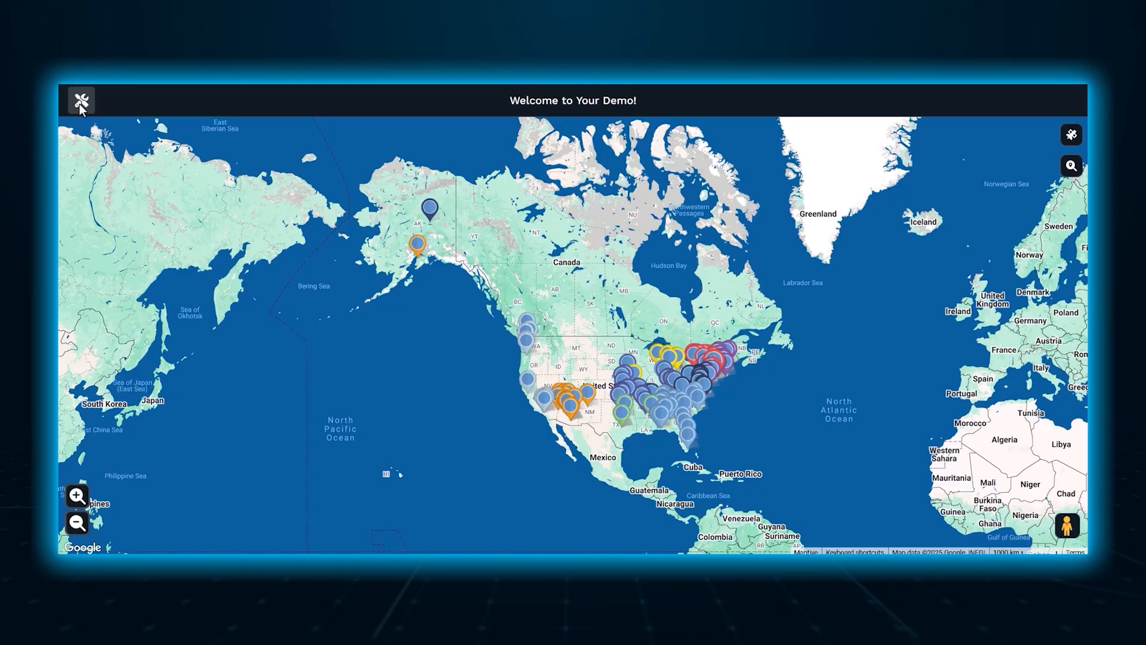
{"action": "left_click", "coordinate": [80, 102]}
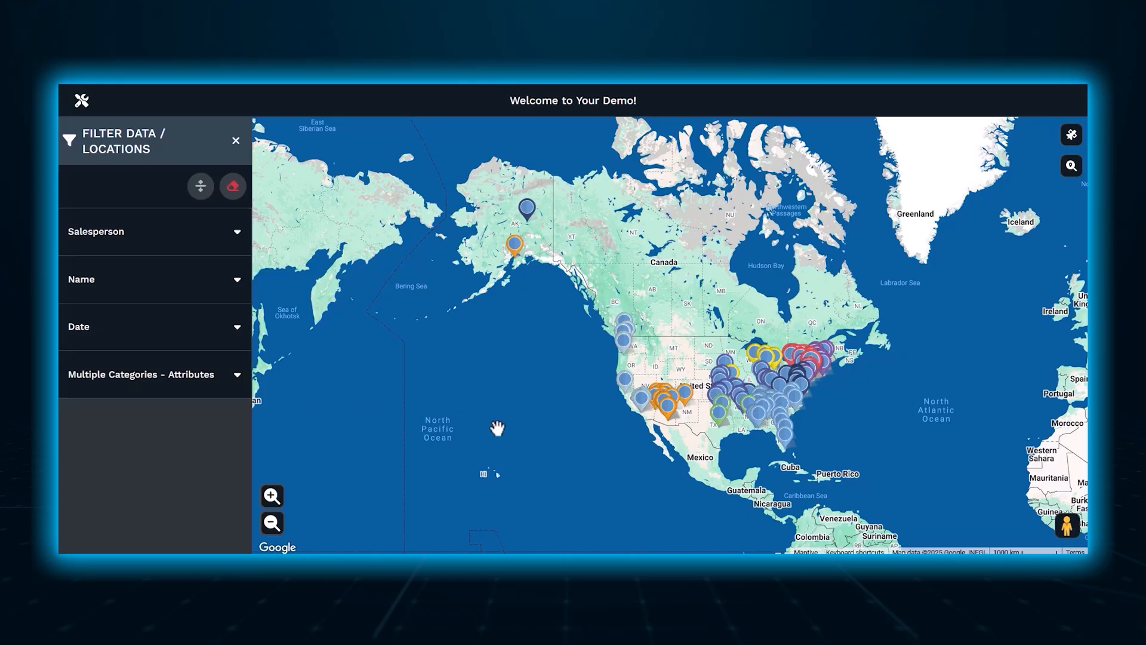
{"action": "left_click", "coordinate": [669, 413]}
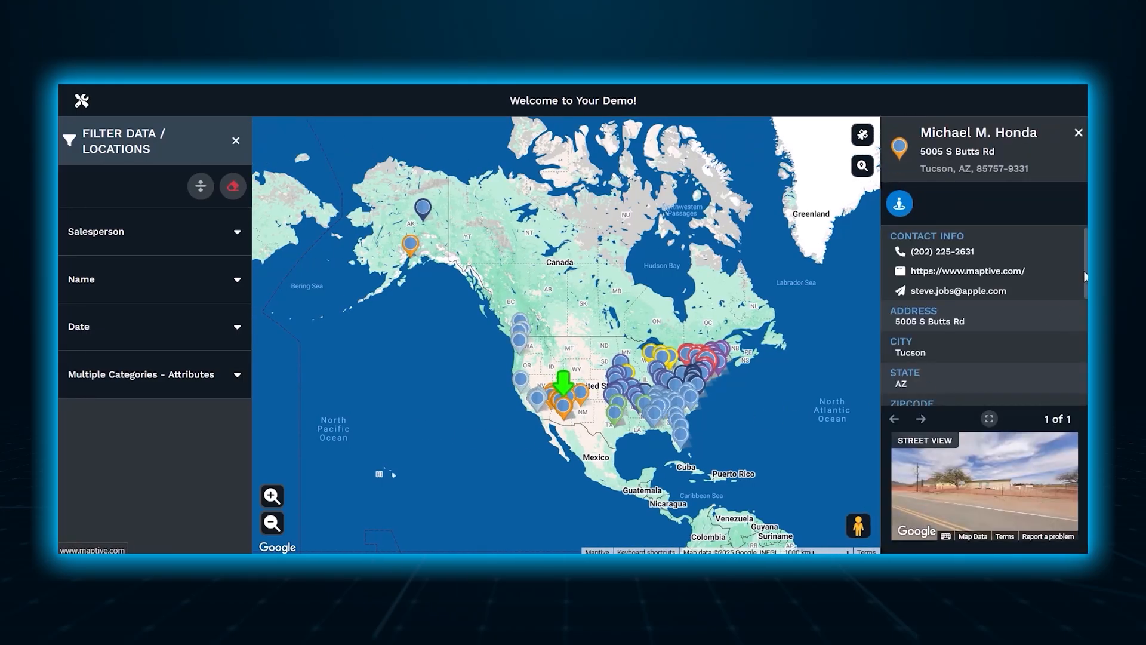
{"action": "scroll", "coordinate": [1071, 297], "scroll_direction": "down", "scroll_amount": 2}
{"action": "scroll", "coordinate": [984, 315], "scroll_direction": "down", "scroll_amount": 3}
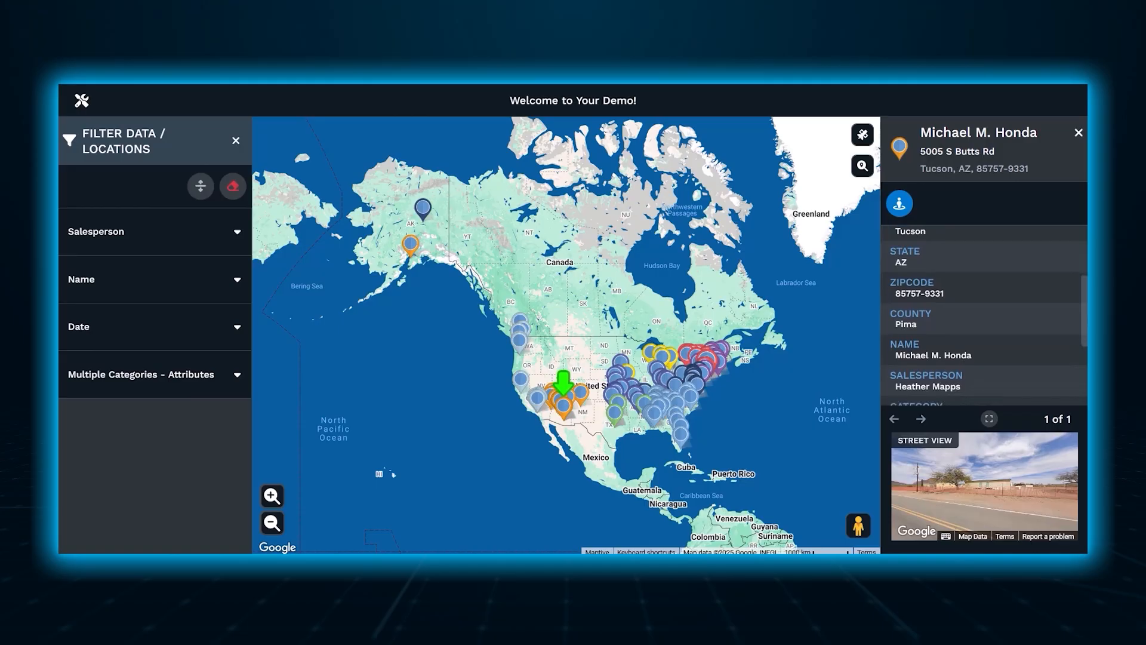
{"action": "scroll", "coordinate": [1025, 358], "scroll_direction": "down", "scroll_amount": 2}
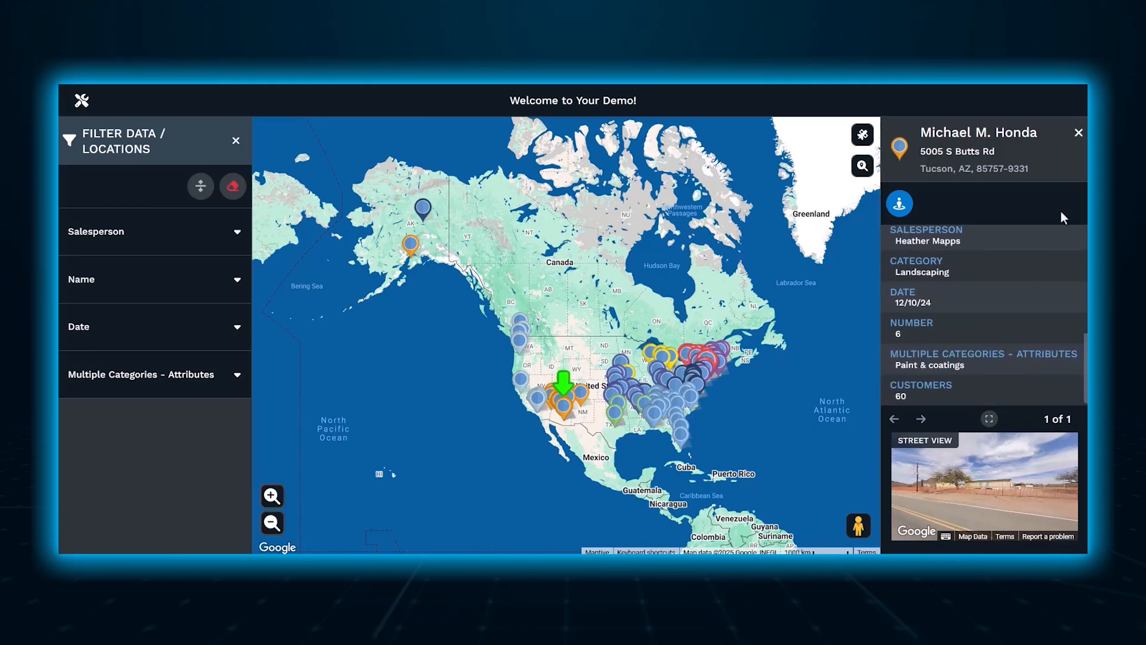
{"action": "left_click", "coordinate": [1078, 133]}
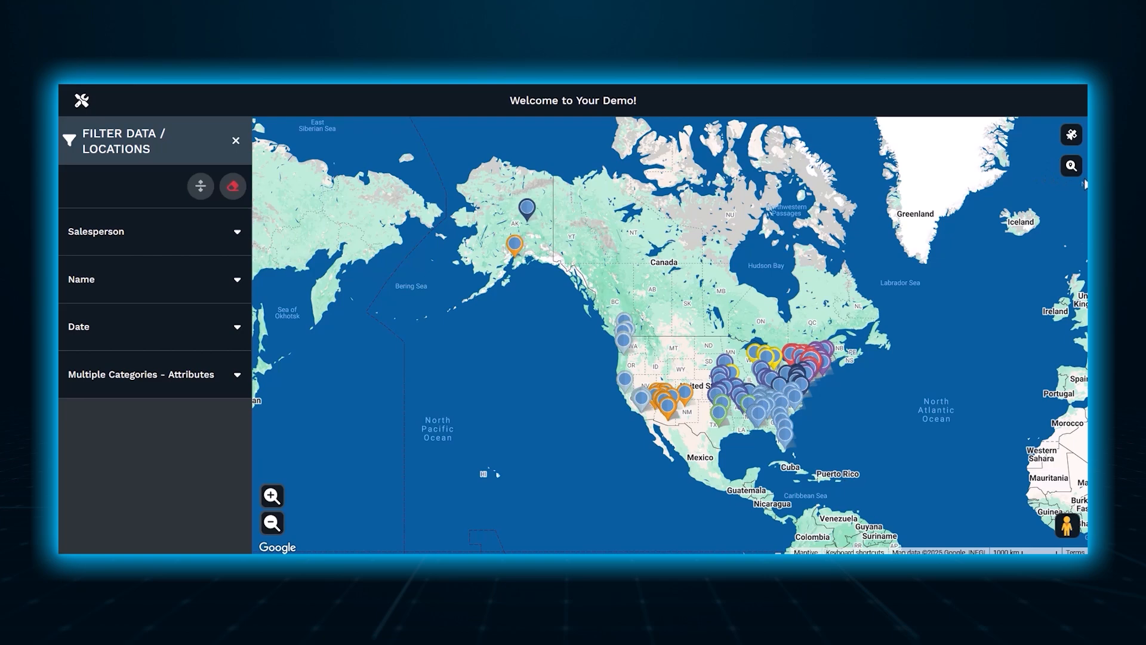
- Find the locations nearest to zip code 94601, and check the Multiple Categories - Attributes filter
{"action": "left_click", "coordinate": [1071, 167]}
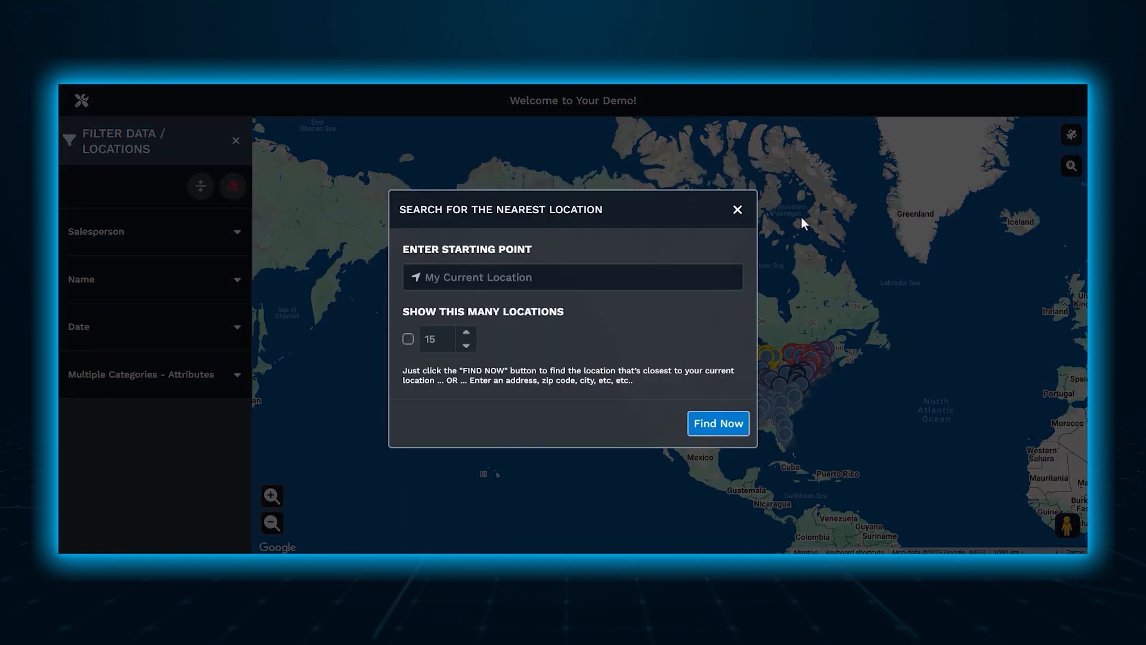
{"action": "left_click", "coordinate": [628, 281]}
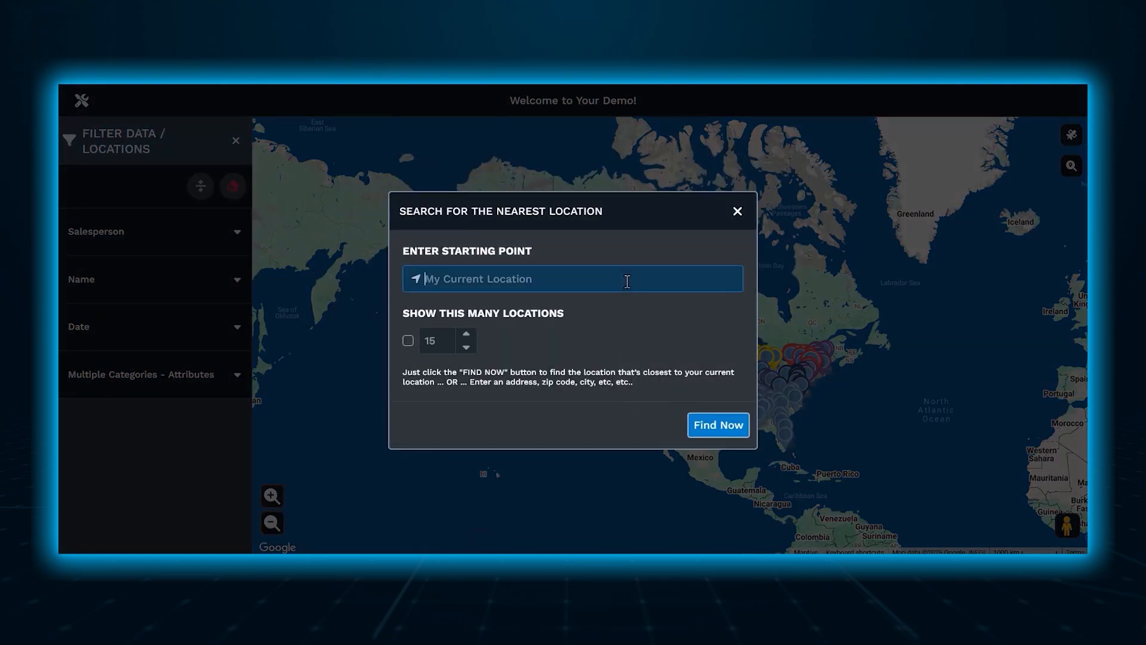
{"action": "type", "text": "70"}
{"action": "key", "text": "BackSpace"}
{"action": "key", "text": "BackSpace"}
{"action": "type", "text": "94601"}
{"action": "left_click", "coordinate": [718, 425]}
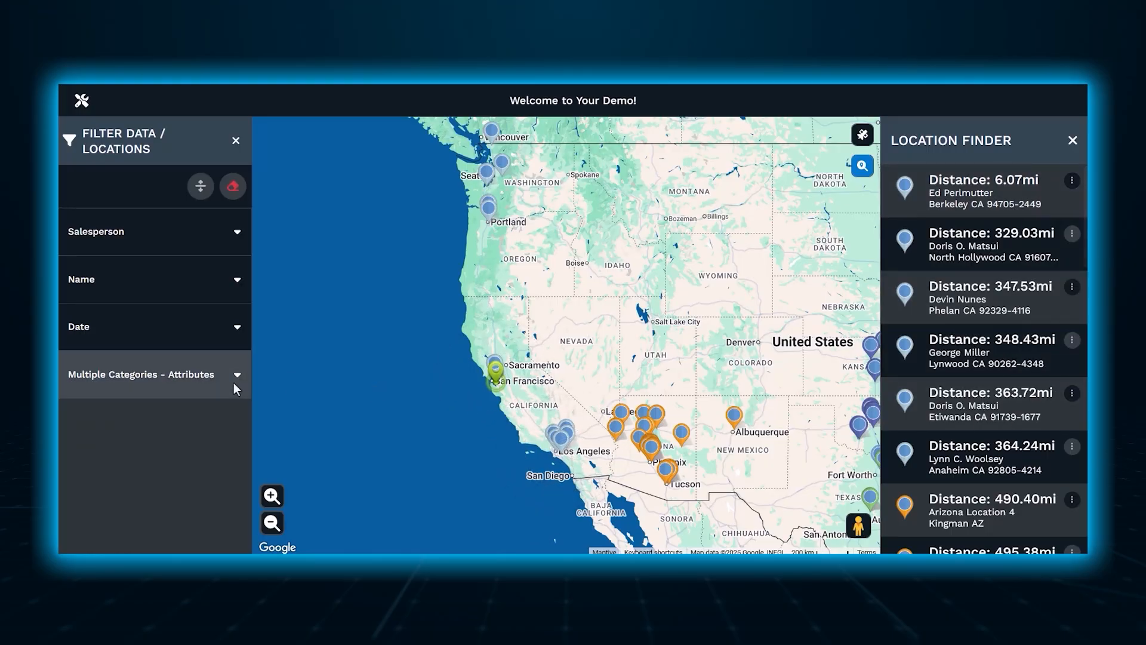
{"action": "left_click", "coordinate": [209, 385]}
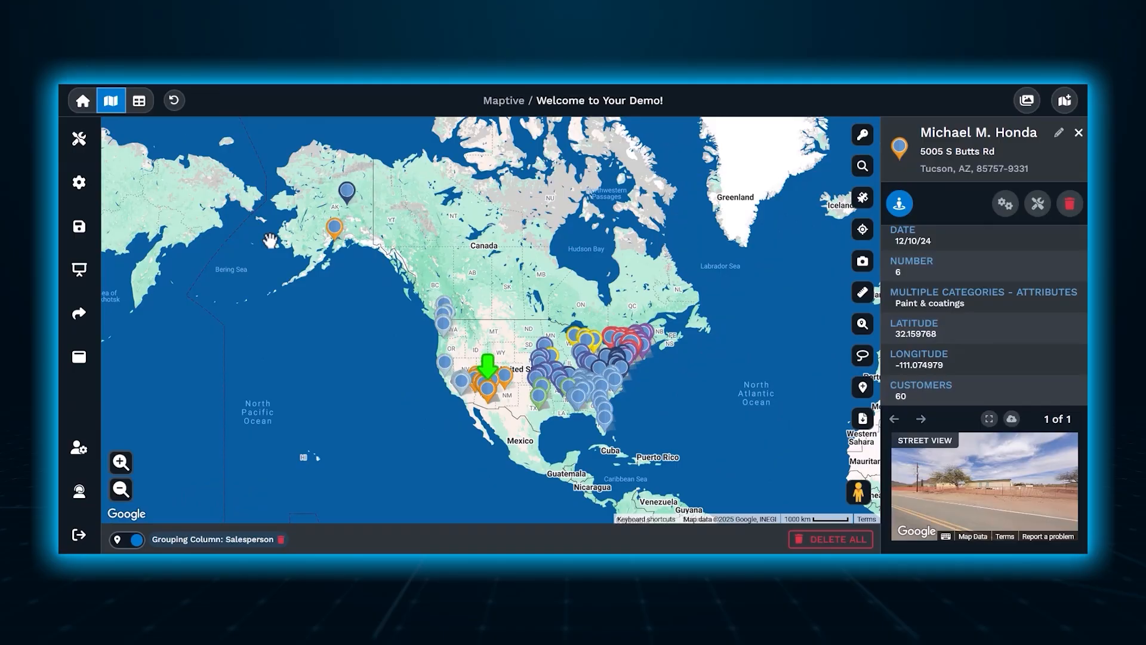
- Start sharing the map externally, look at the password protection option, and set the privacy level to Public
{"action": "left_click", "coordinate": [80, 314]}
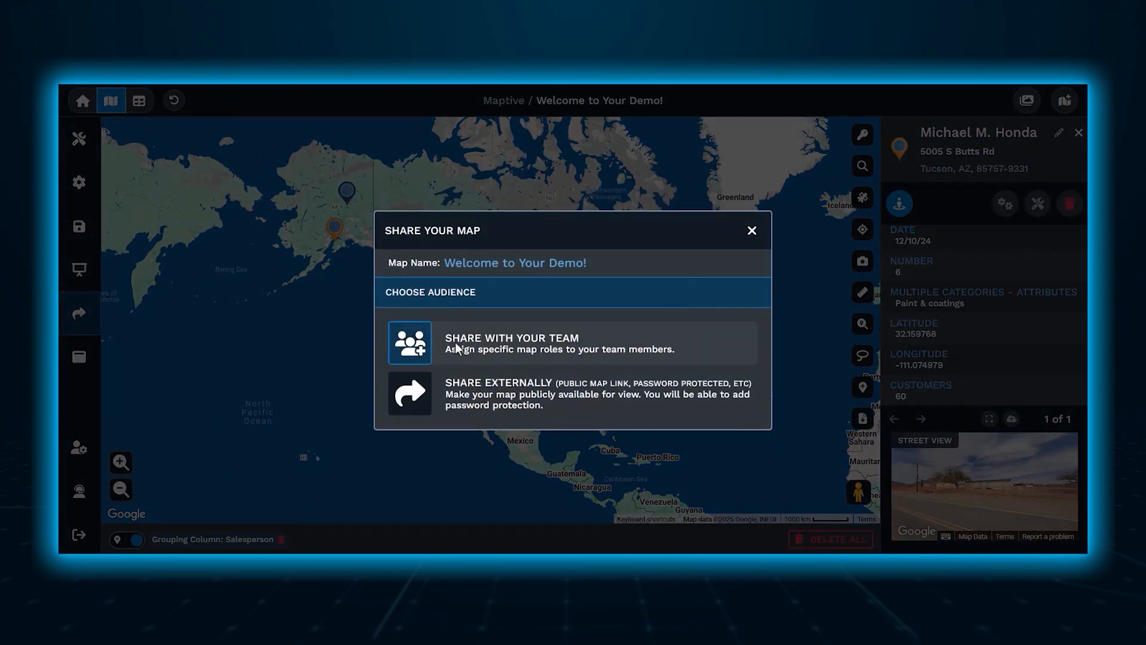
{"action": "left_click", "coordinate": [415, 400]}
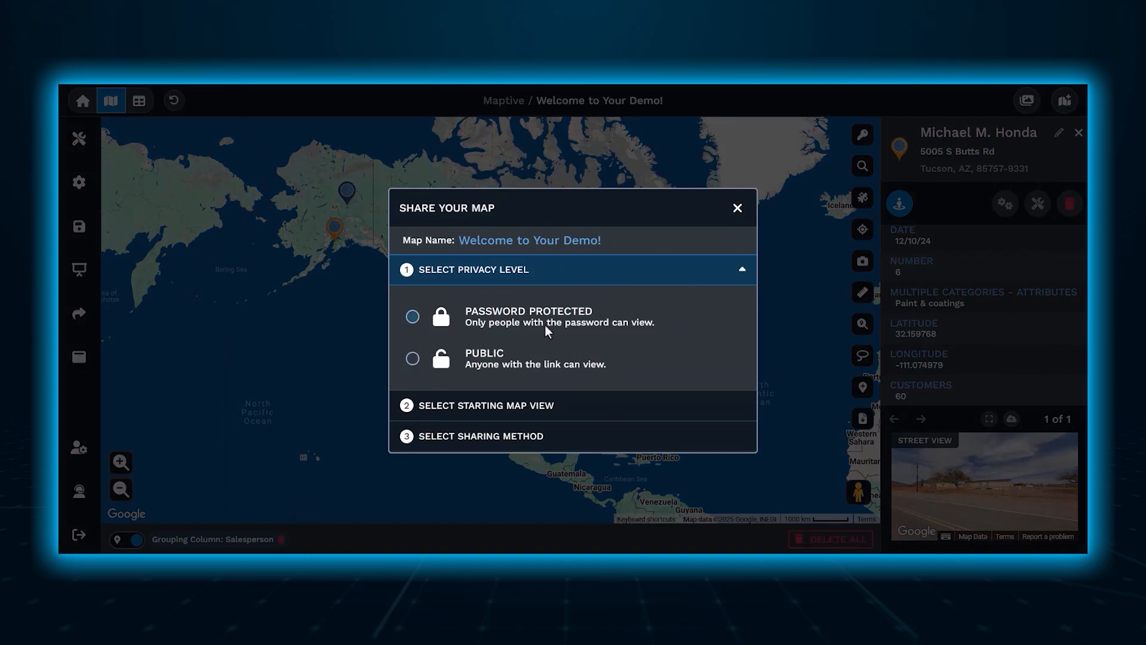
{"action": "left_click", "coordinate": [412, 317]}
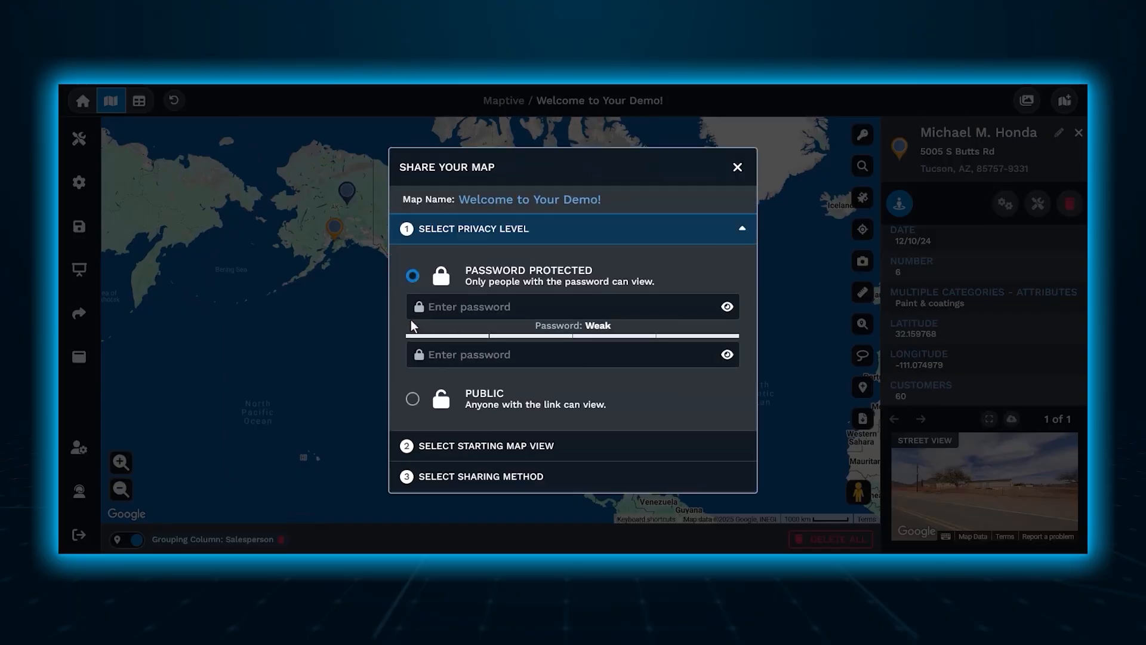
{"action": "left_click", "coordinate": [413, 400]}
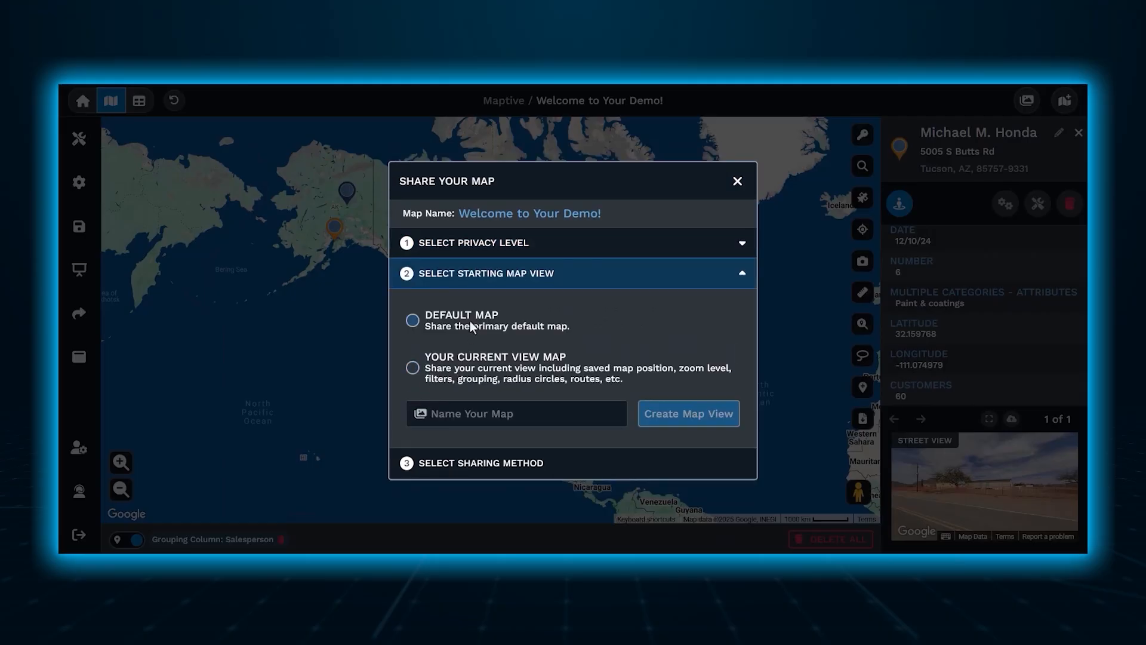
- Review the privacy level of the shared map and choose the default map as its starting view
{"action": "left_click", "coordinate": [495, 241]}
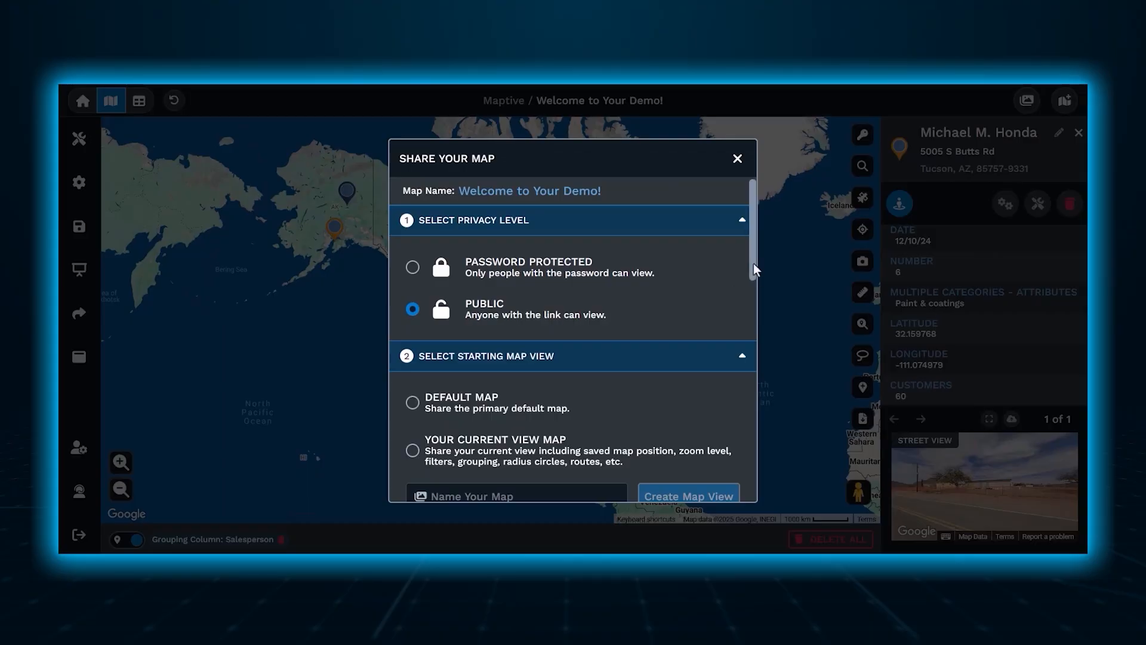
{"action": "left_click_drag", "start_coordinate": [753, 263], "coordinate": [747, 434]}
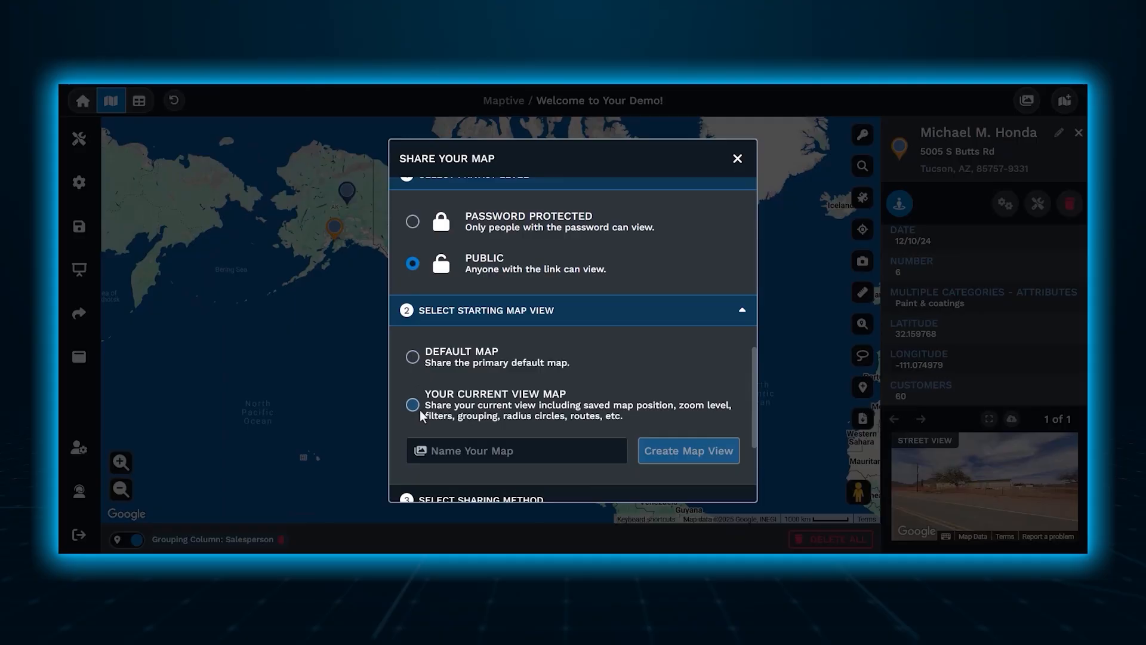
{"action": "left_click", "coordinate": [413, 357]}
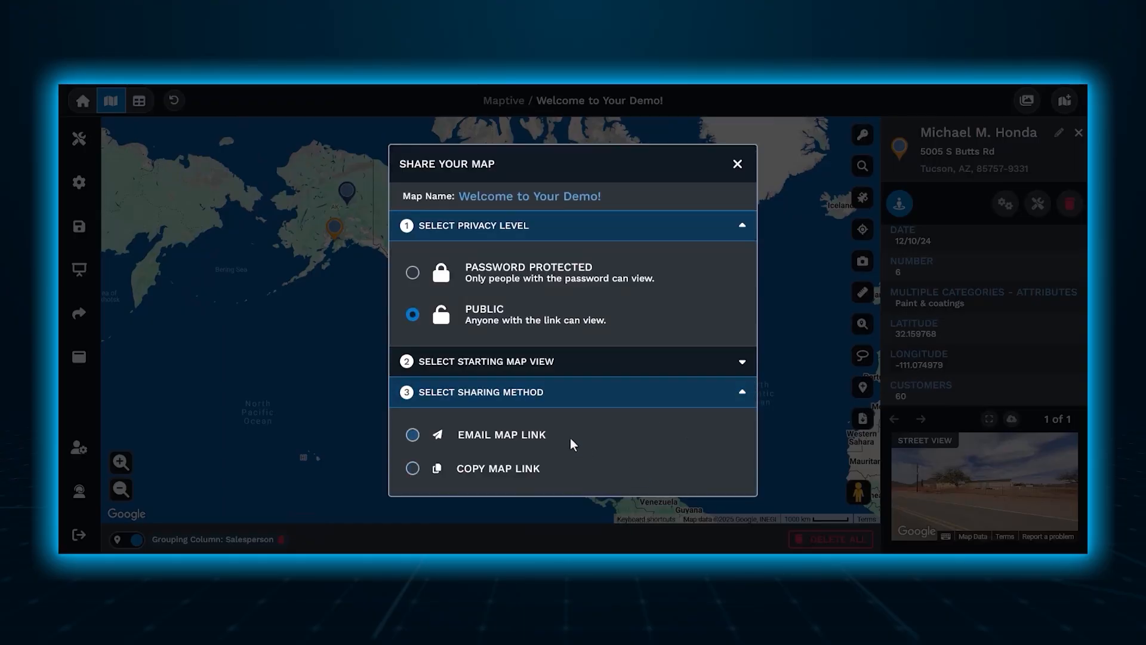
- Look at the email sharing option, copy the public map link instead, and finish sharing
{"action": "left_click", "coordinate": [413, 437]}
{"action": "left_click_drag", "start_coordinate": [751, 254], "coordinate": [698, 494]}
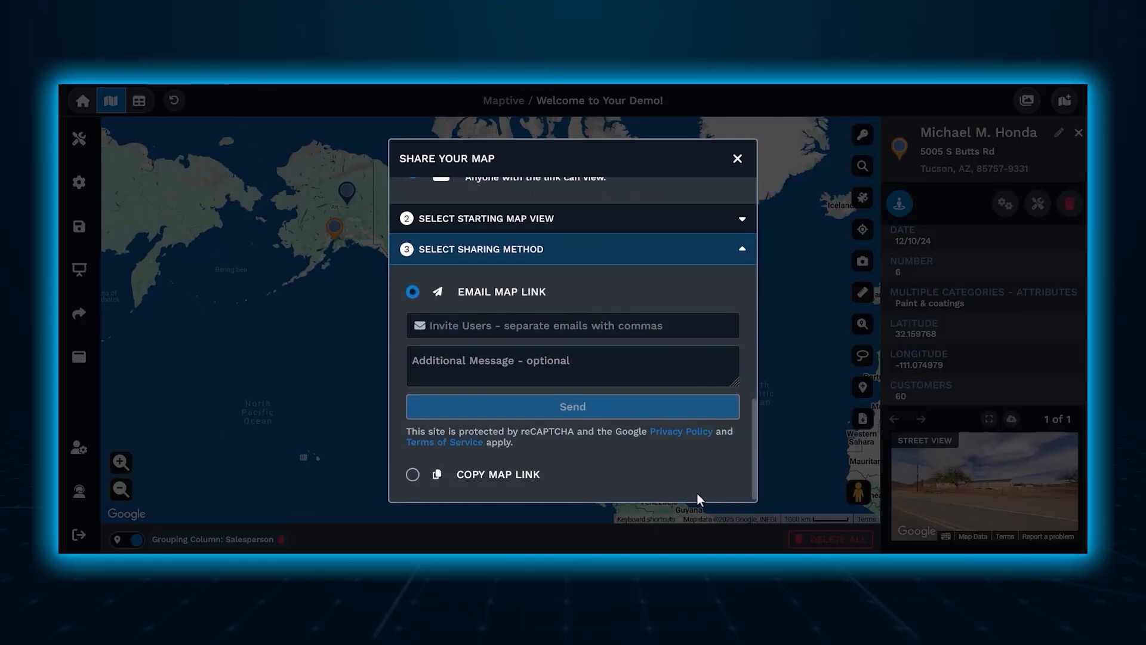
{"action": "left_click", "coordinate": [412, 476]}
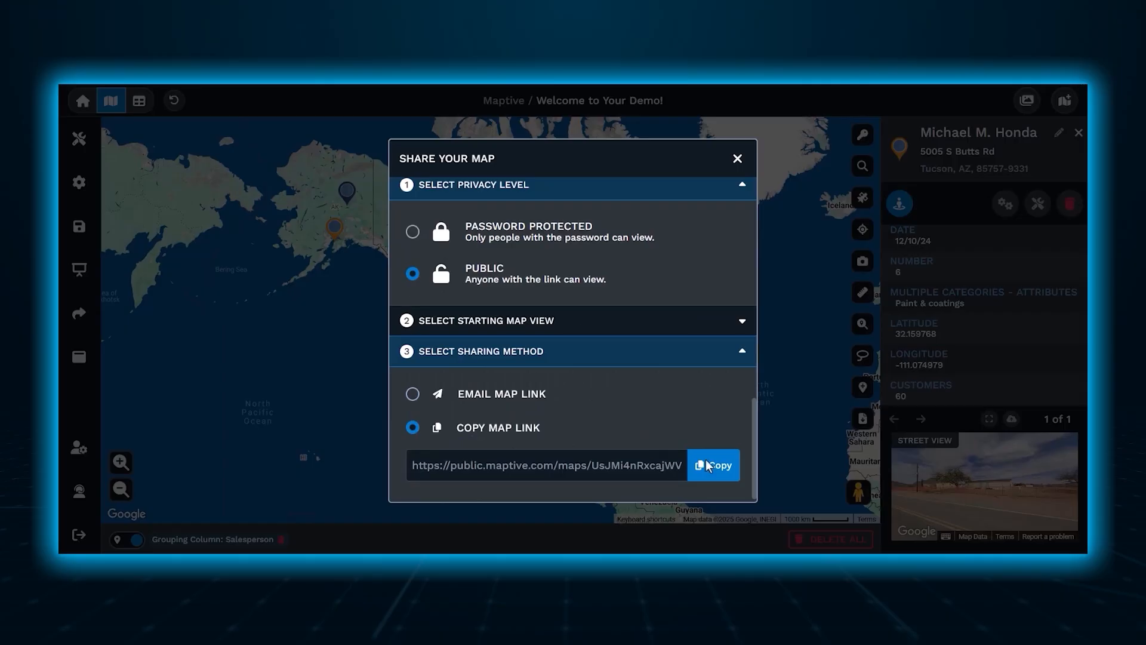
{"action": "left_click", "coordinate": [721, 456]}
{"action": "left_click", "coordinate": [739, 160]}
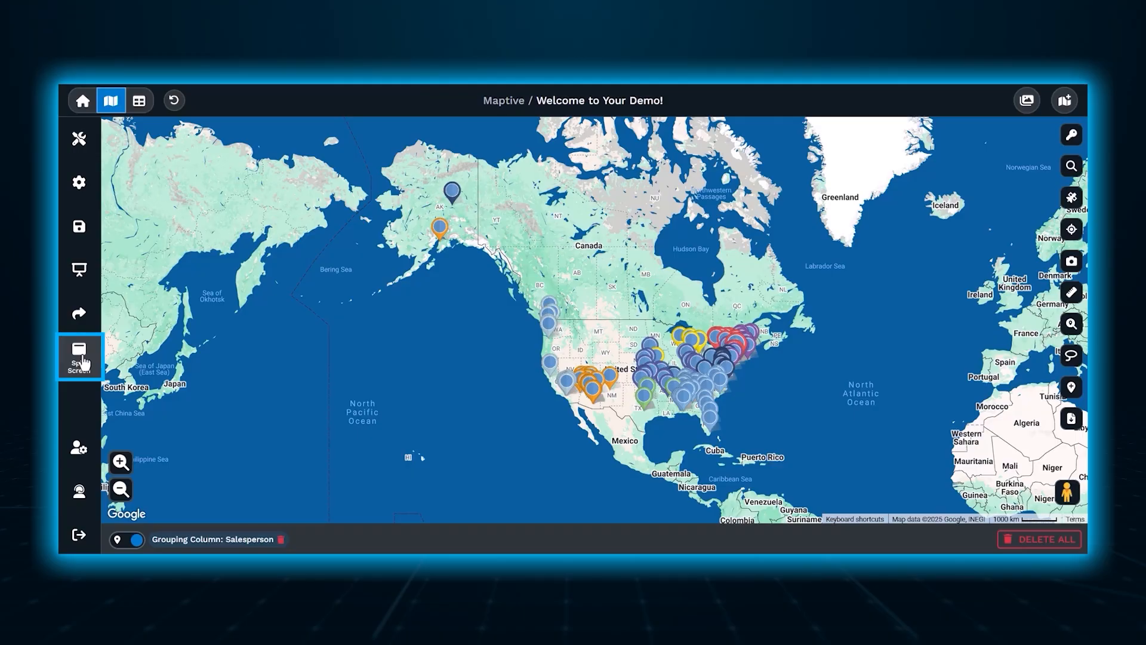
- View the embed code for the map at the Public privacy level, and leave the map settings
{"action": "left_click", "coordinate": [87, 192]}
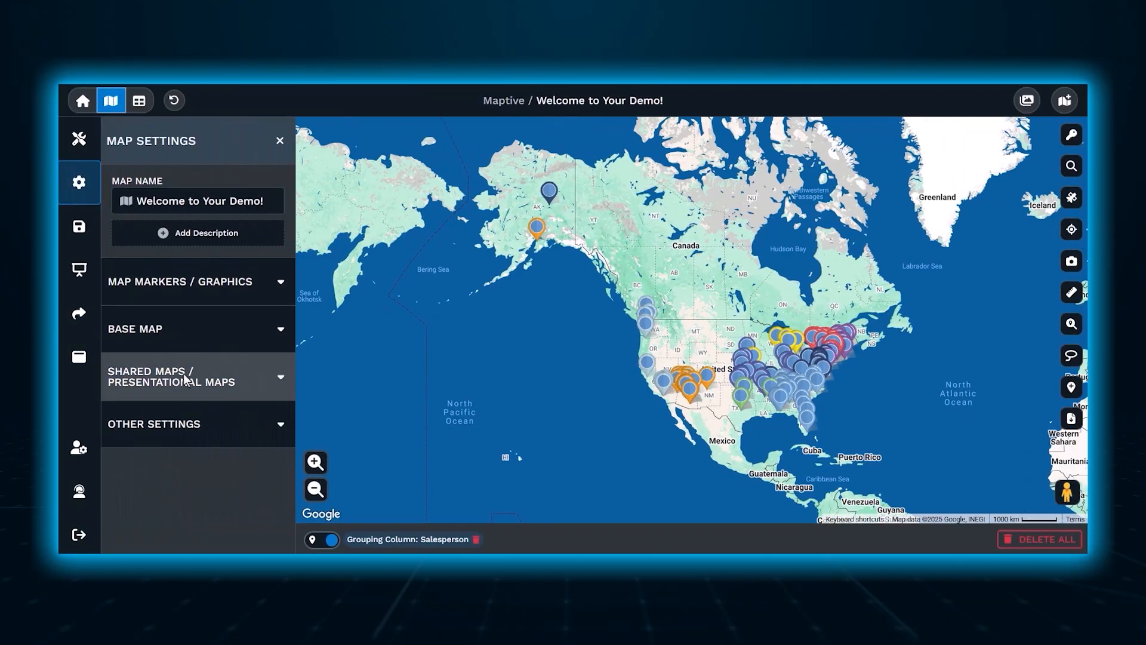
{"action": "left_click", "coordinate": [184, 378]}
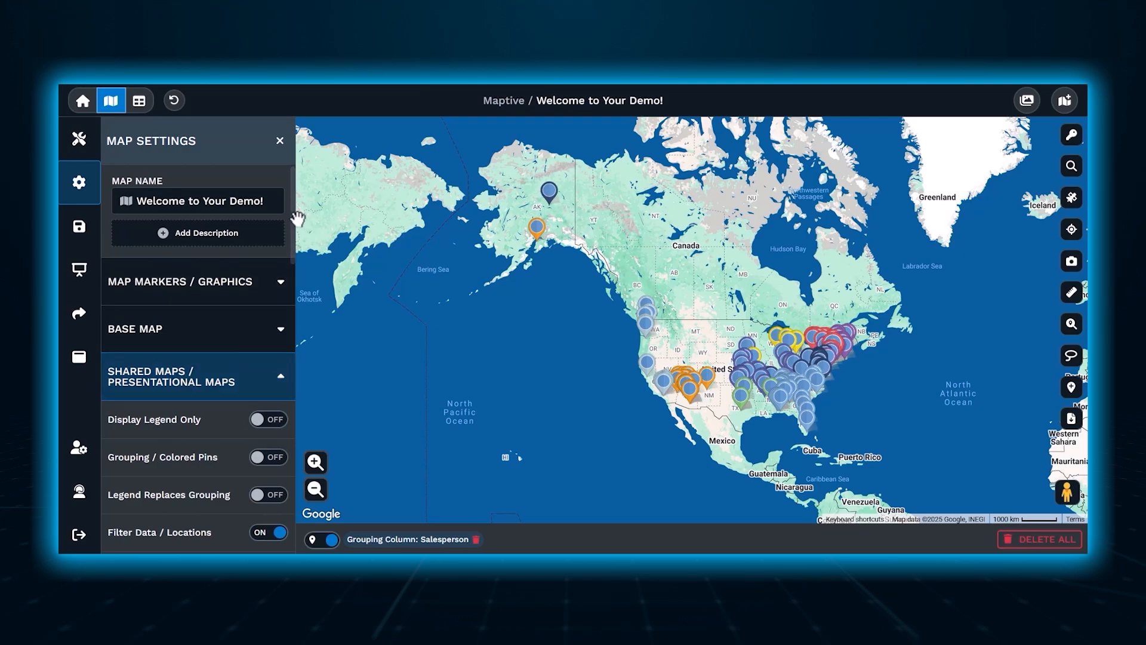
{"action": "left_click_drag", "start_coordinate": [291, 214], "coordinate": [299, 525]}
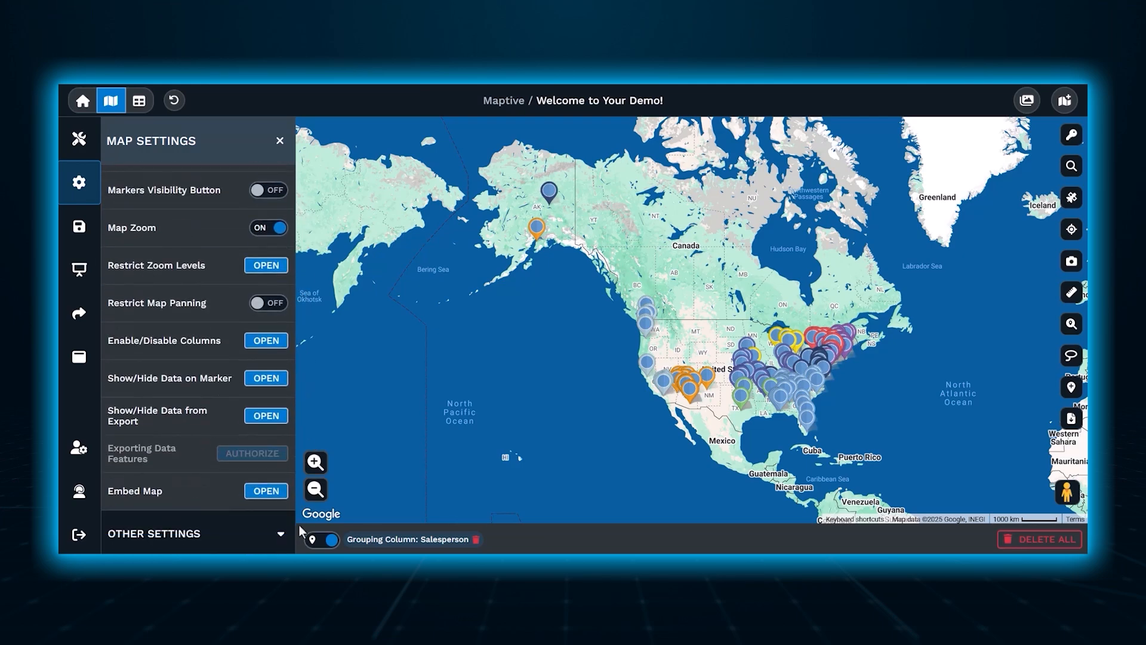
{"action": "left_click", "coordinate": [268, 496]}
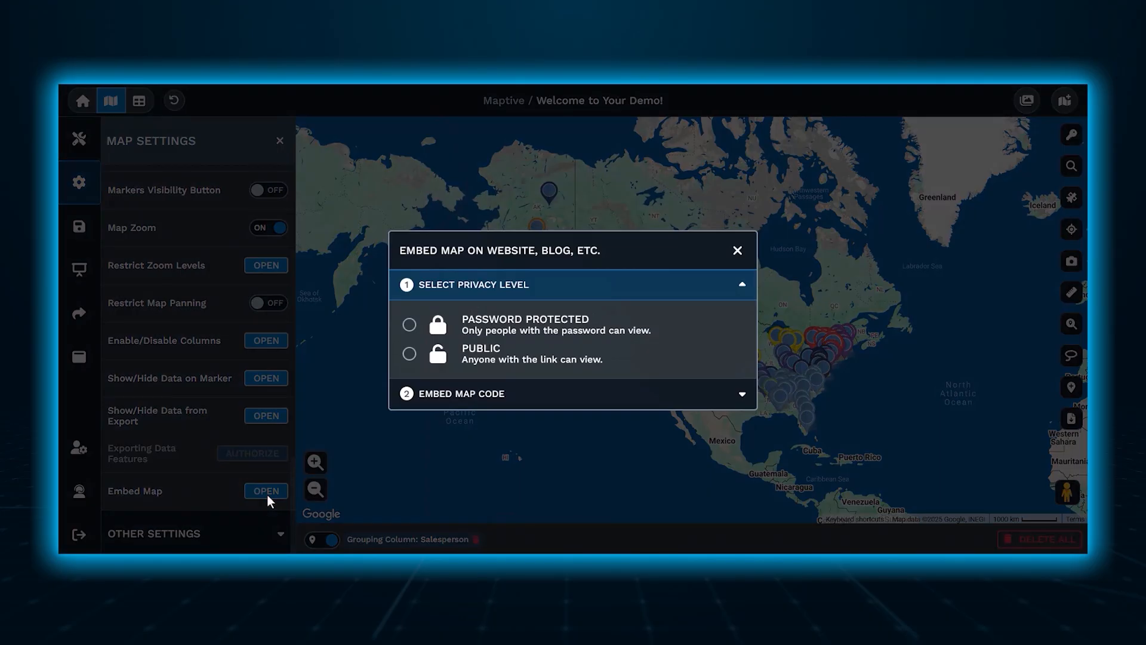
{"action": "left_click", "coordinate": [409, 354]}
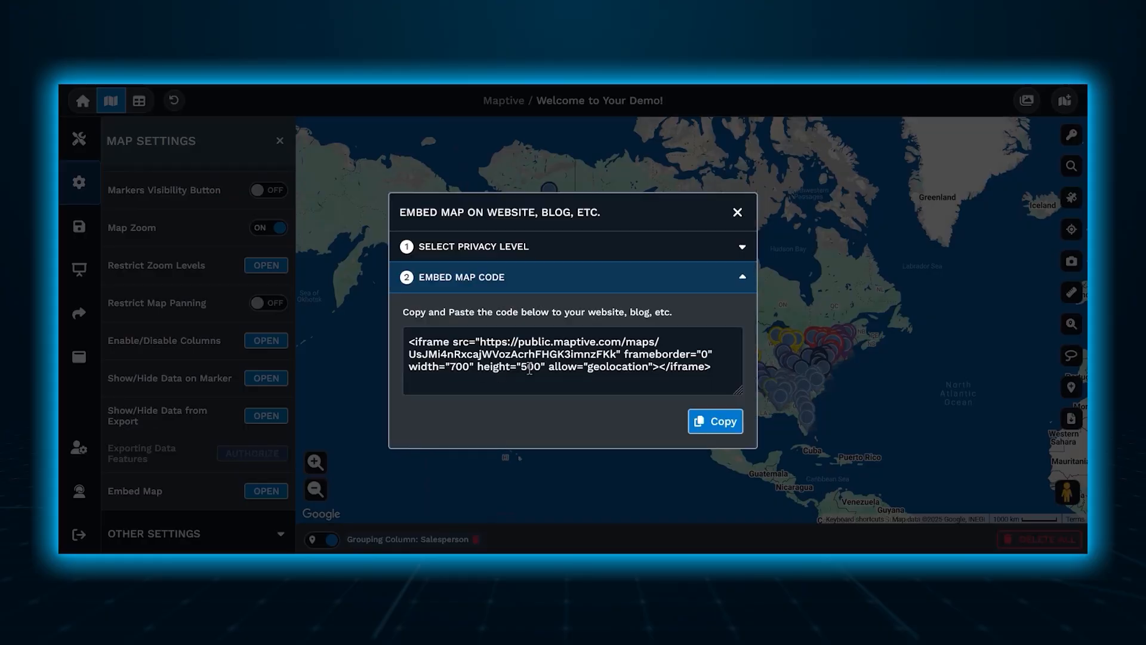
{"action": "left_click", "coordinate": [737, 213]}
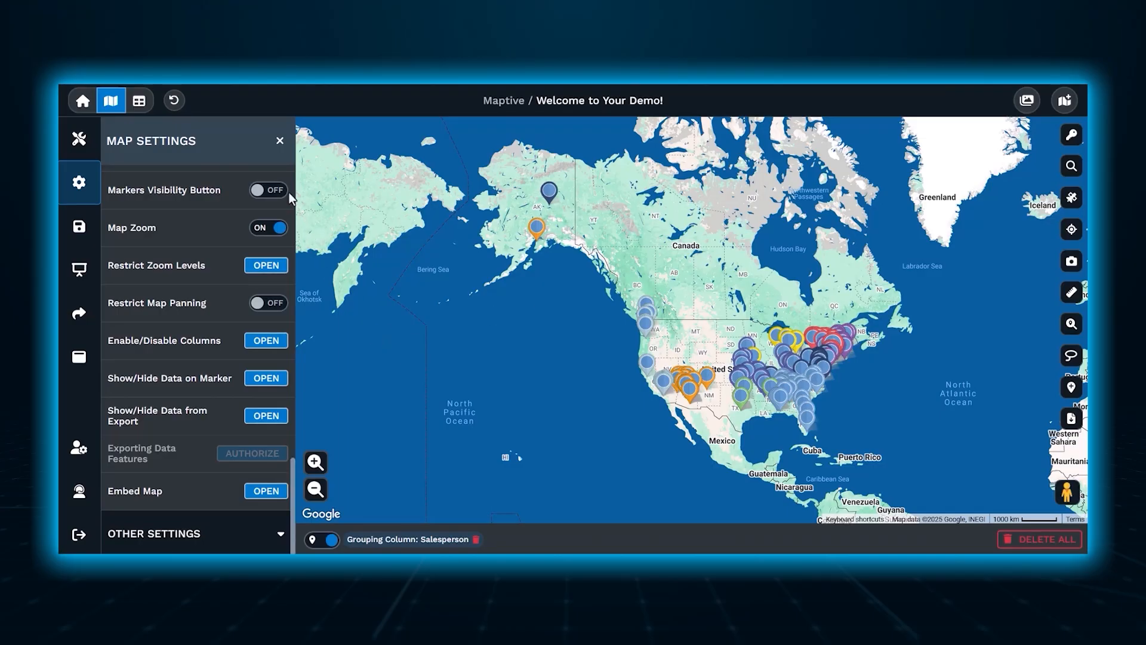
{"action": "left_click", "coordinate": [280, 142]}
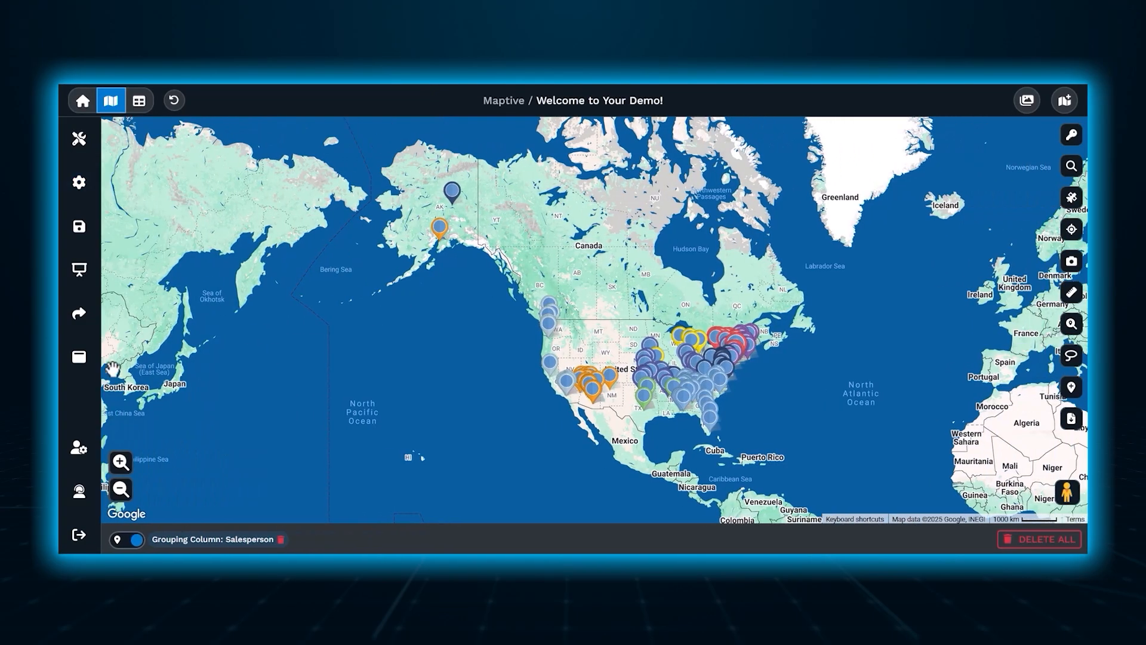
- Look over the account settings and the available help options
{"action": "left_click", "coordinate": [84, 461]}
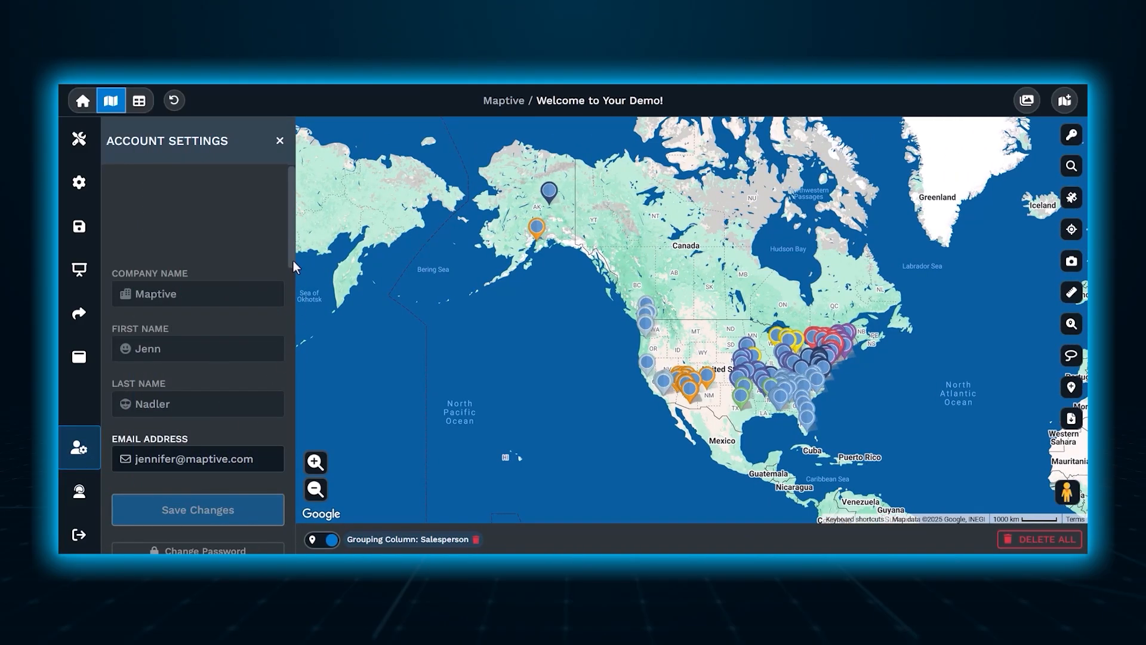
{"action": "left_click_drag", "start_coordinate": [293, 261], "coordinate": [289, 528]}
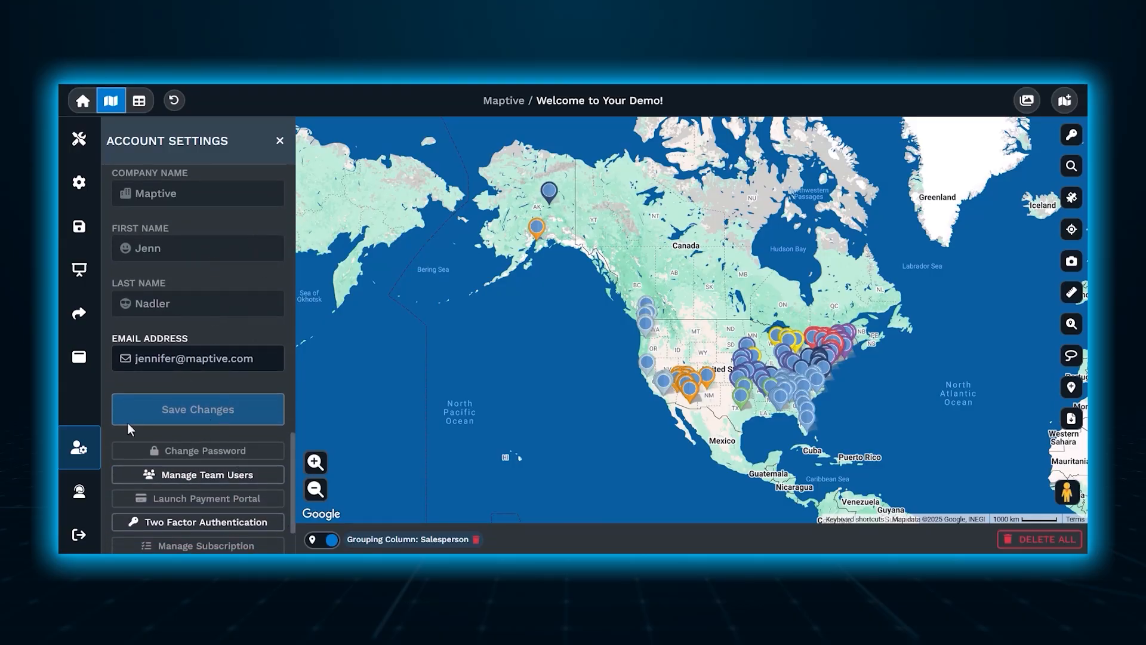
{"action": "left_click", "coordinate": [76, 500]}
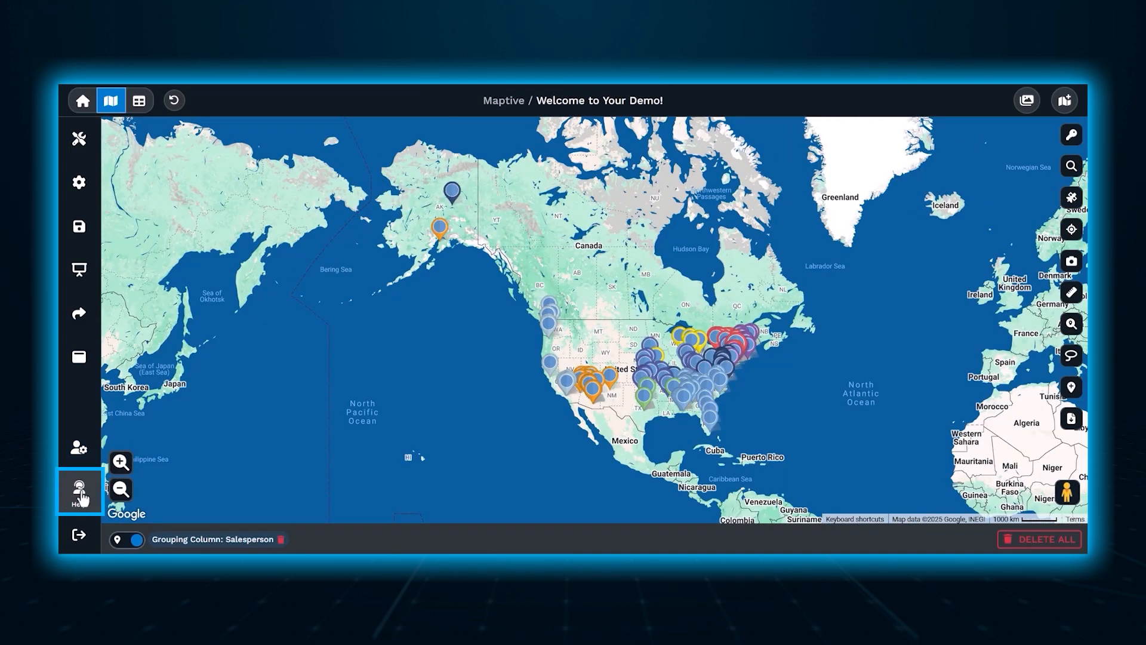
{"action": "left_click", "coordinate": [78, 500]}
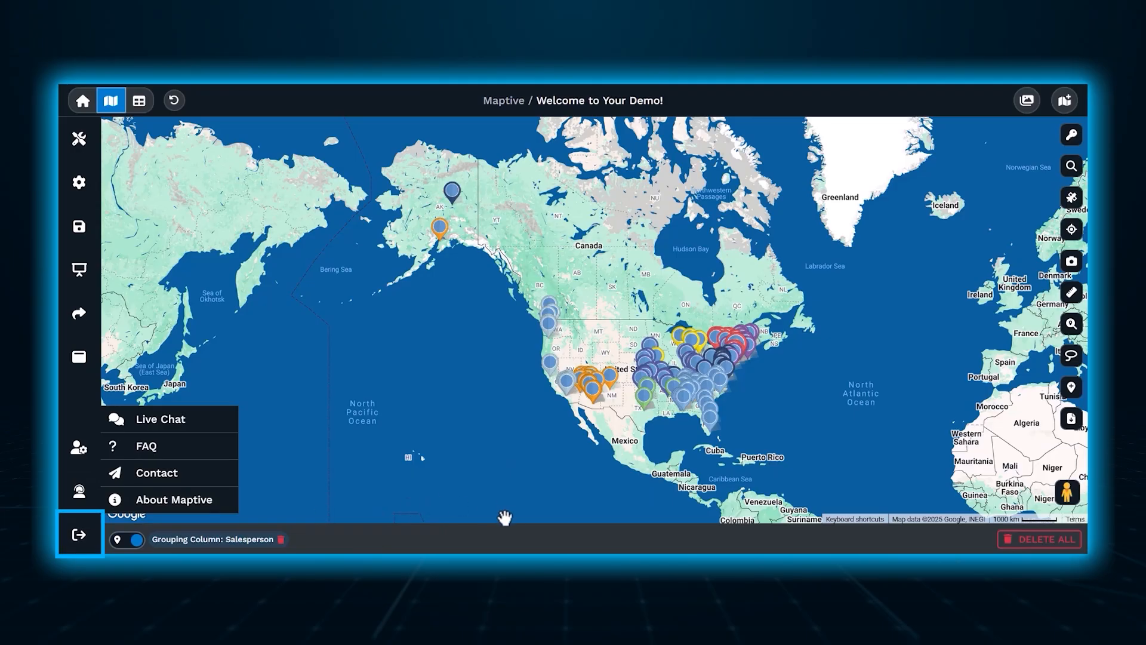
{"action": "left_click", "coordinate": [476, 437]}
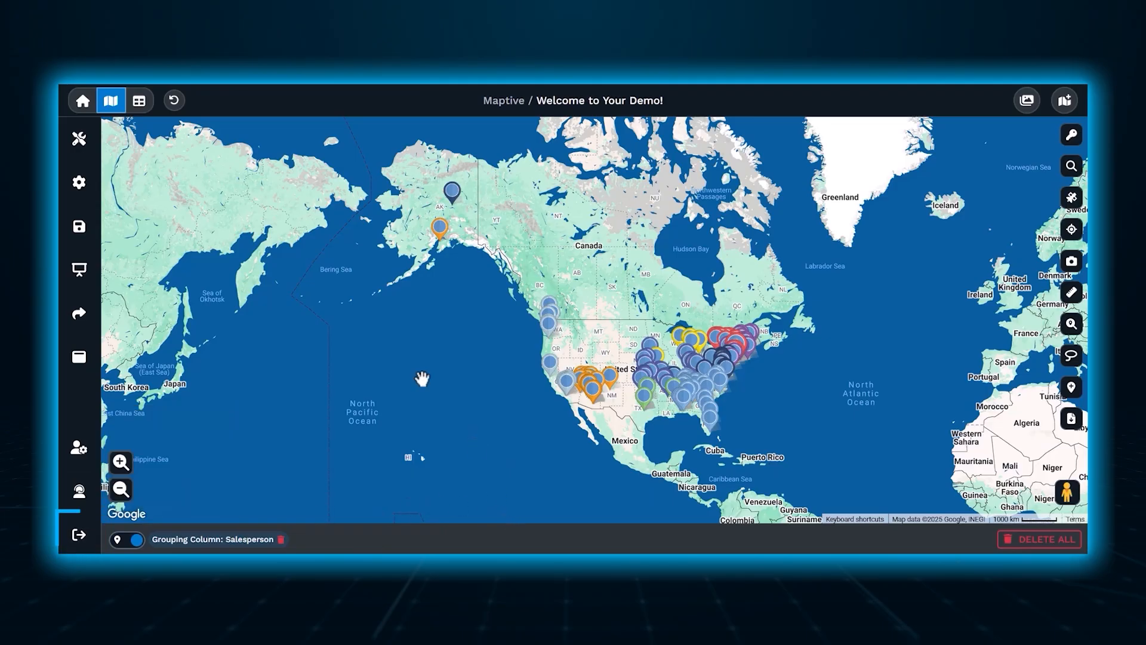
- View the map's data table, return to the map, and go to the home dashboard with the list of maps
{"action": "left_click", "coordinate": [152, 109]}
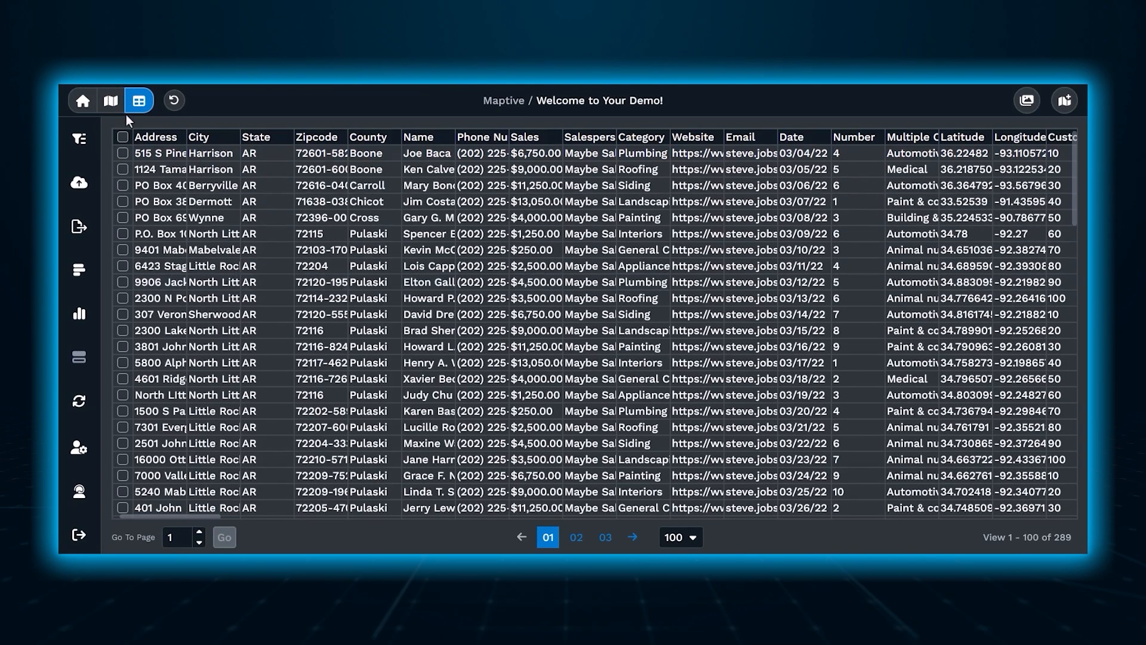
{"action": "left_click", "coordinate": [114, 103]}
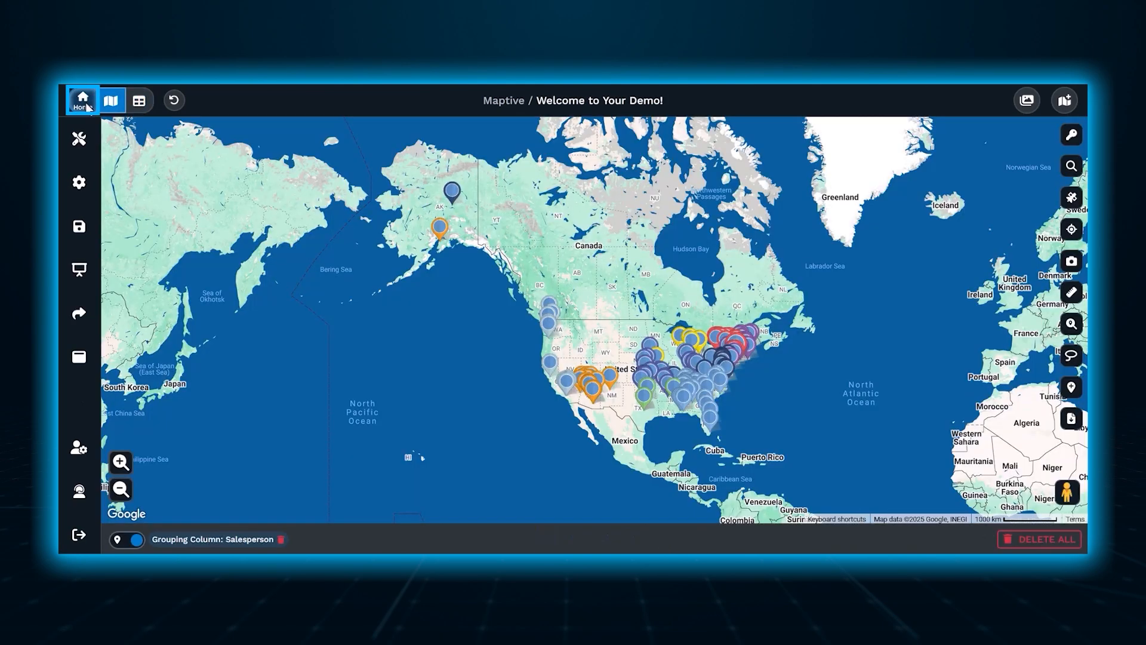
{"action": "left_click", "coordinate": [87, 106]}
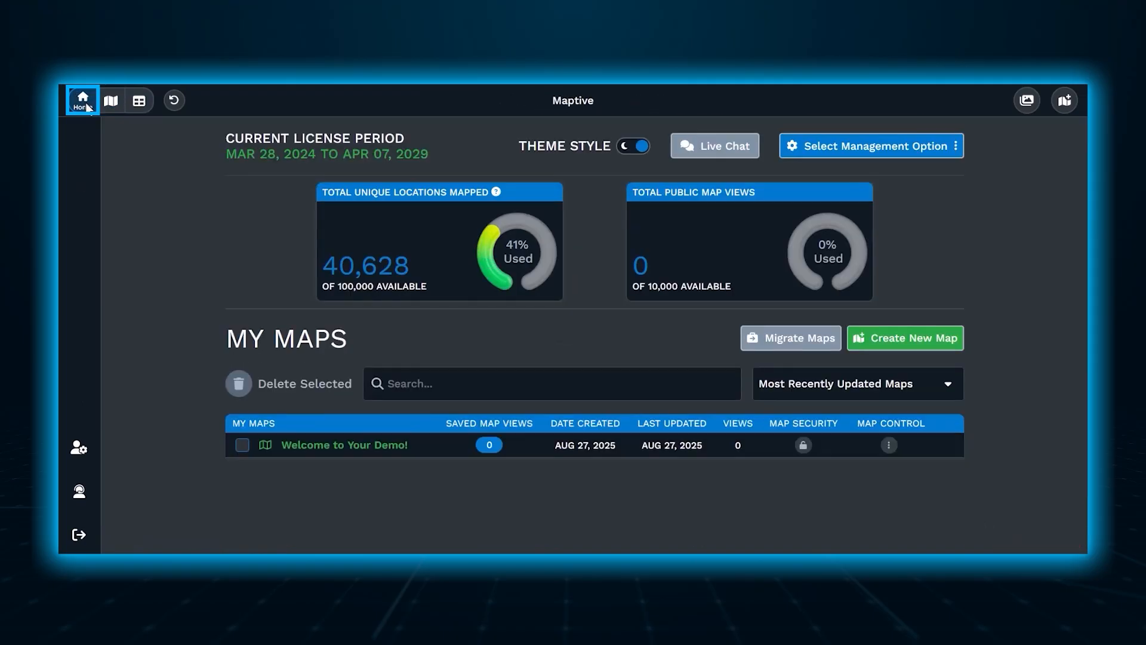